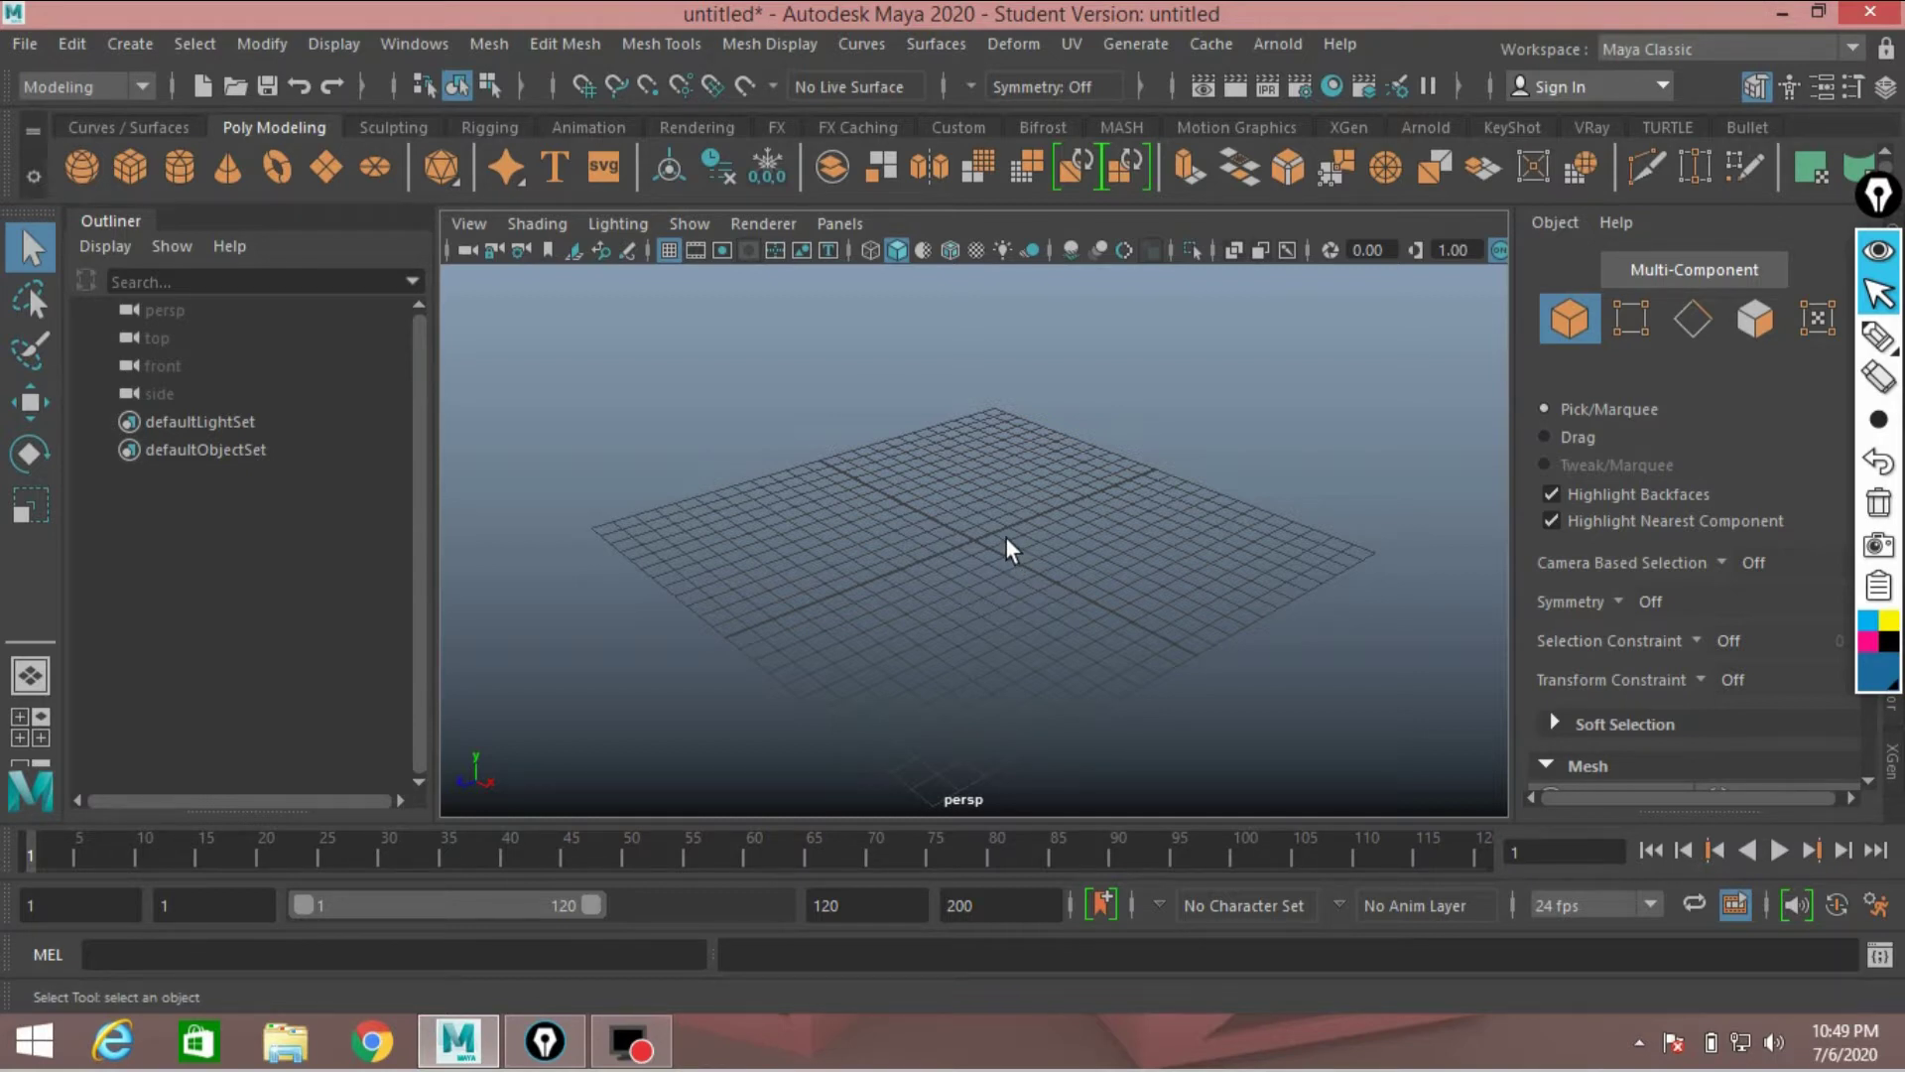
# Step: Handwrite 'IES' on screen with the Epic Pen highlighter
pyautogui.click(1836, 337)
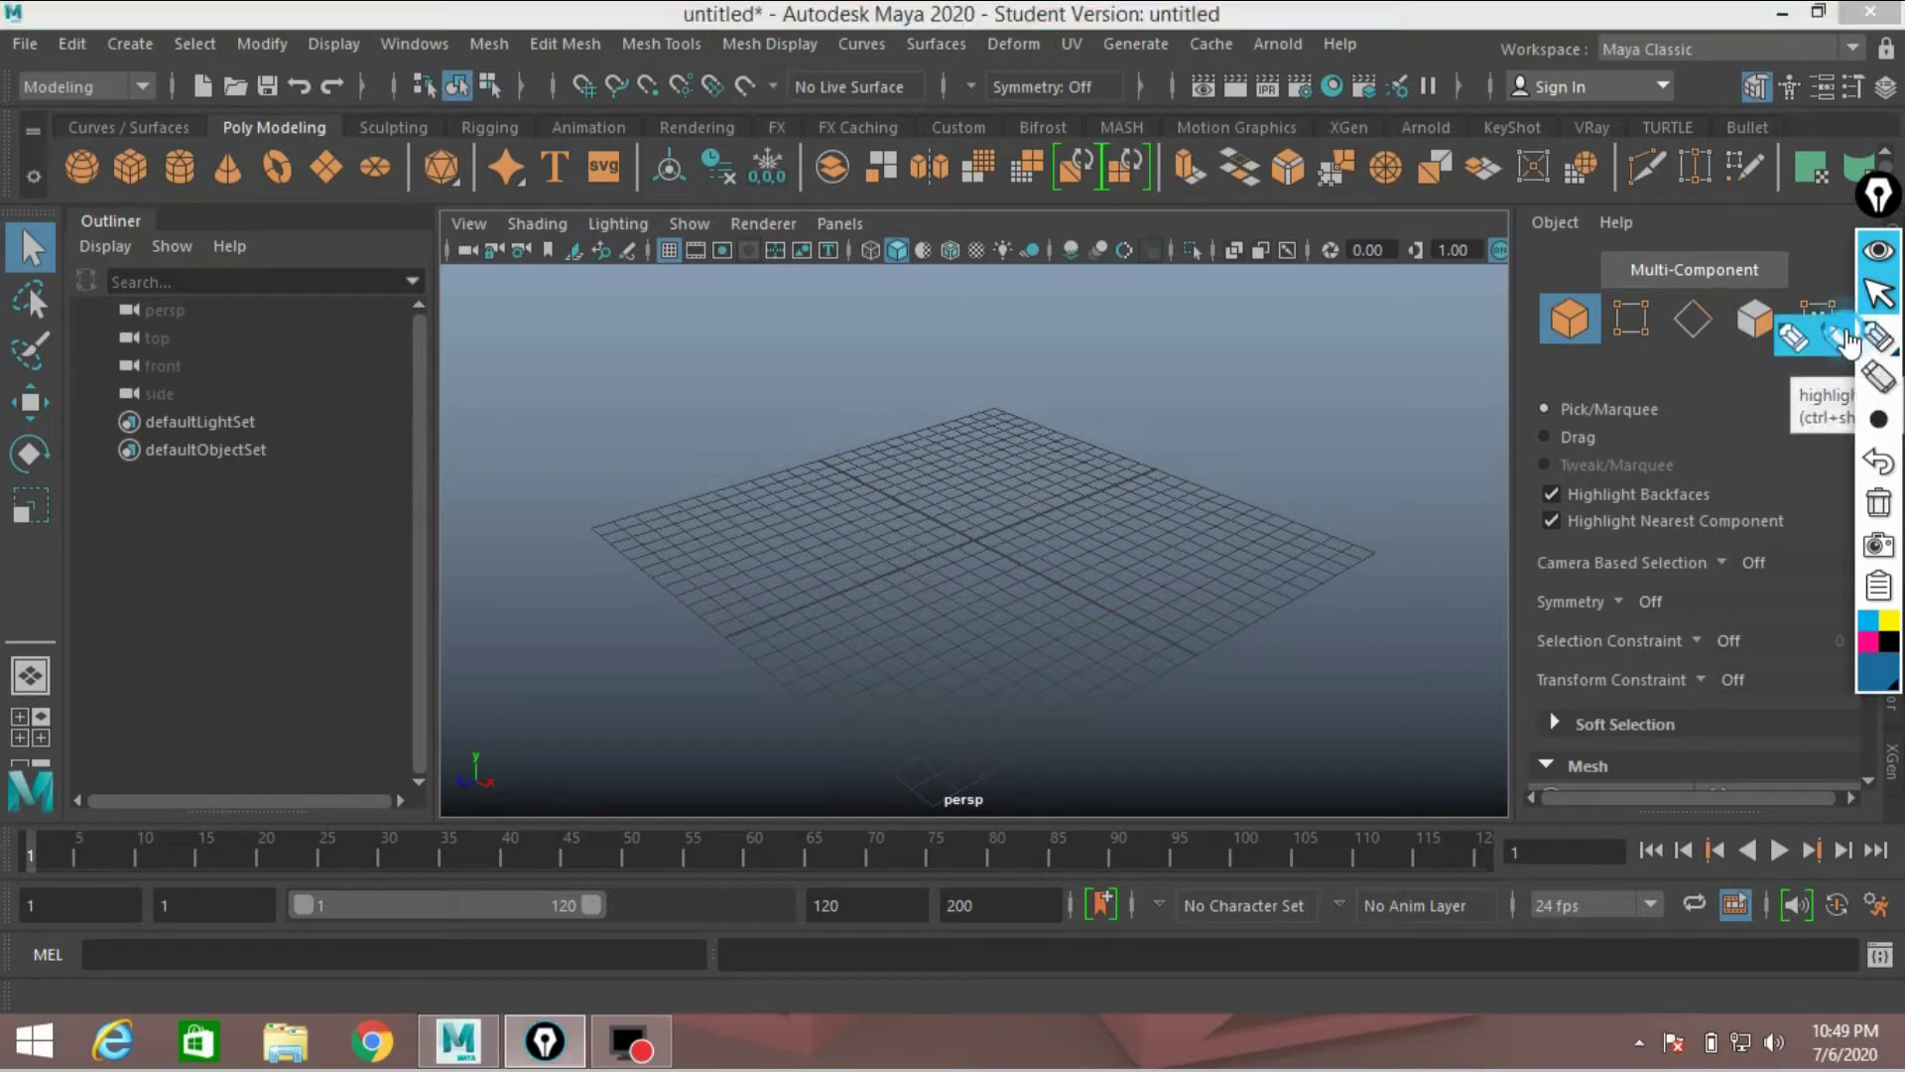
pyautogui.moveTo(267, 256); pyautogui.dragTo(319, 401)
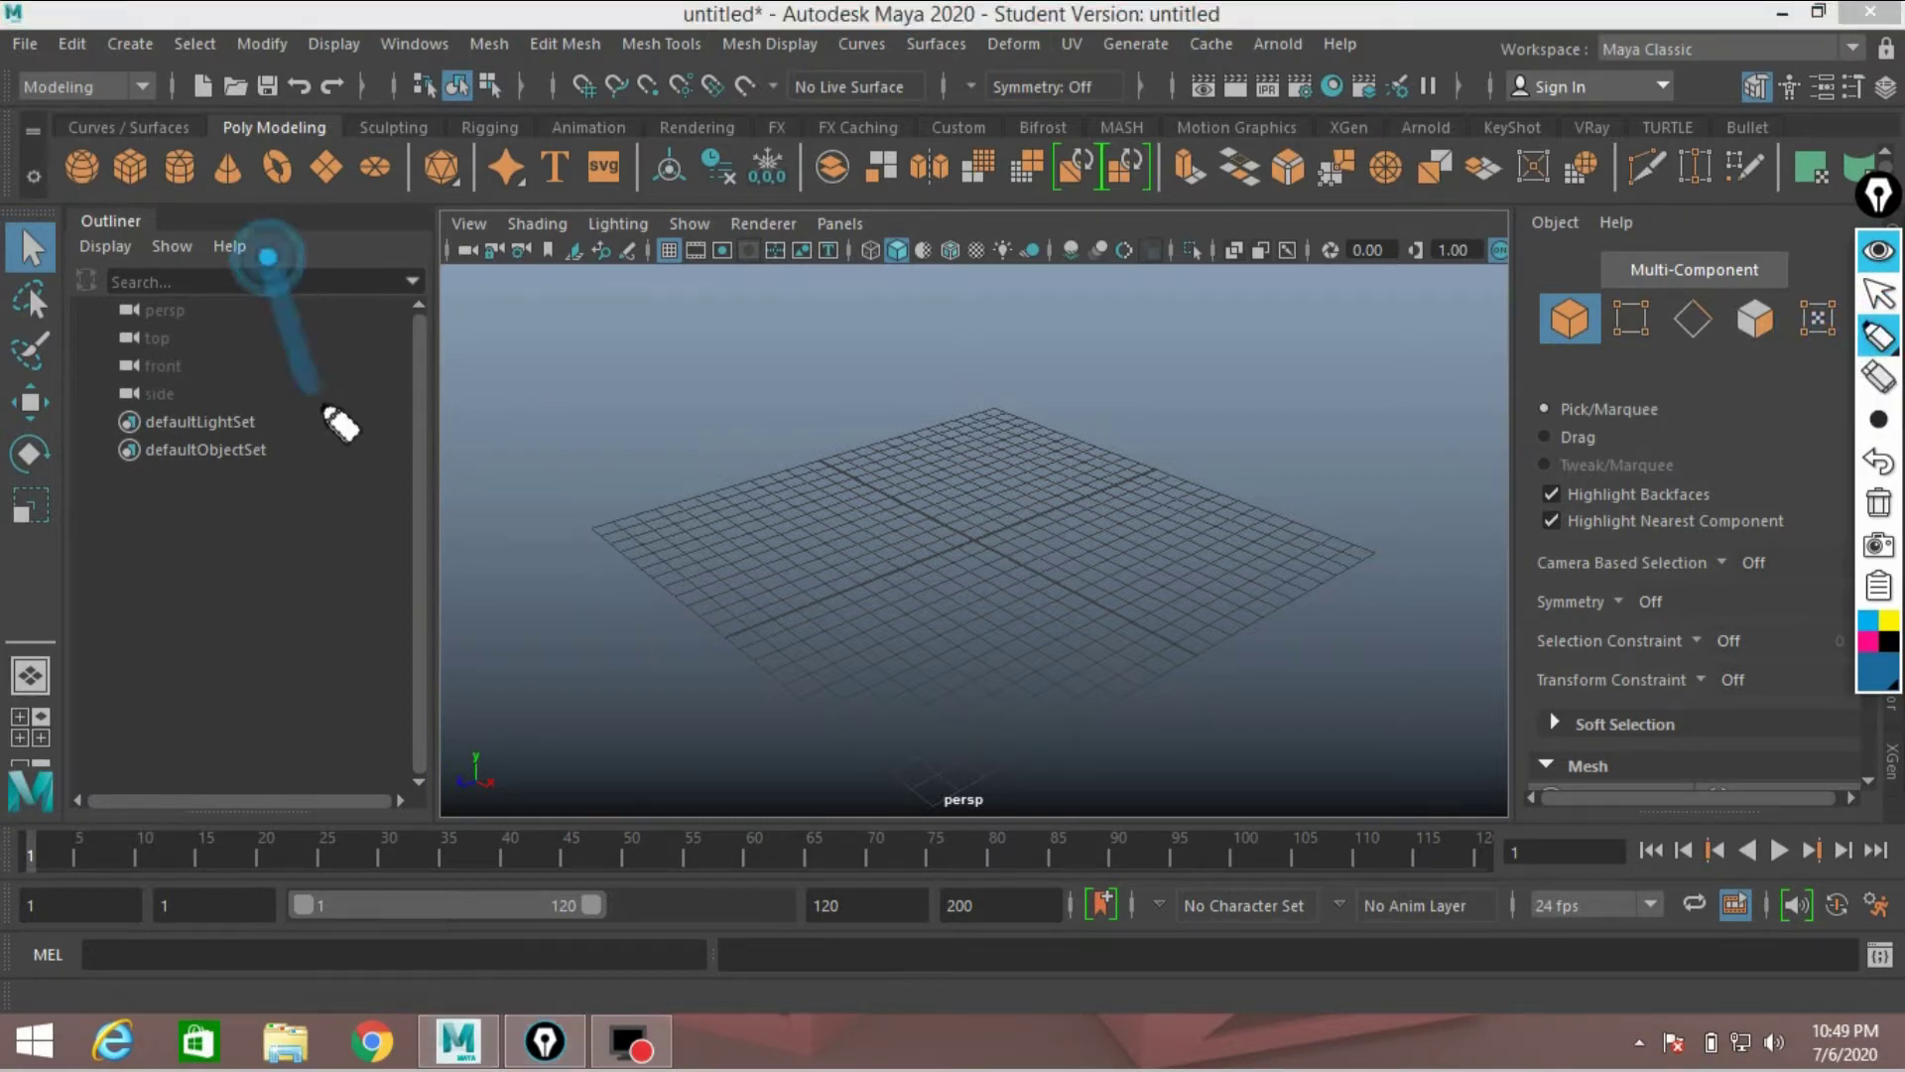
pyautogui.moveTo(315, 230); pyautogui.dragTo(361, 350)
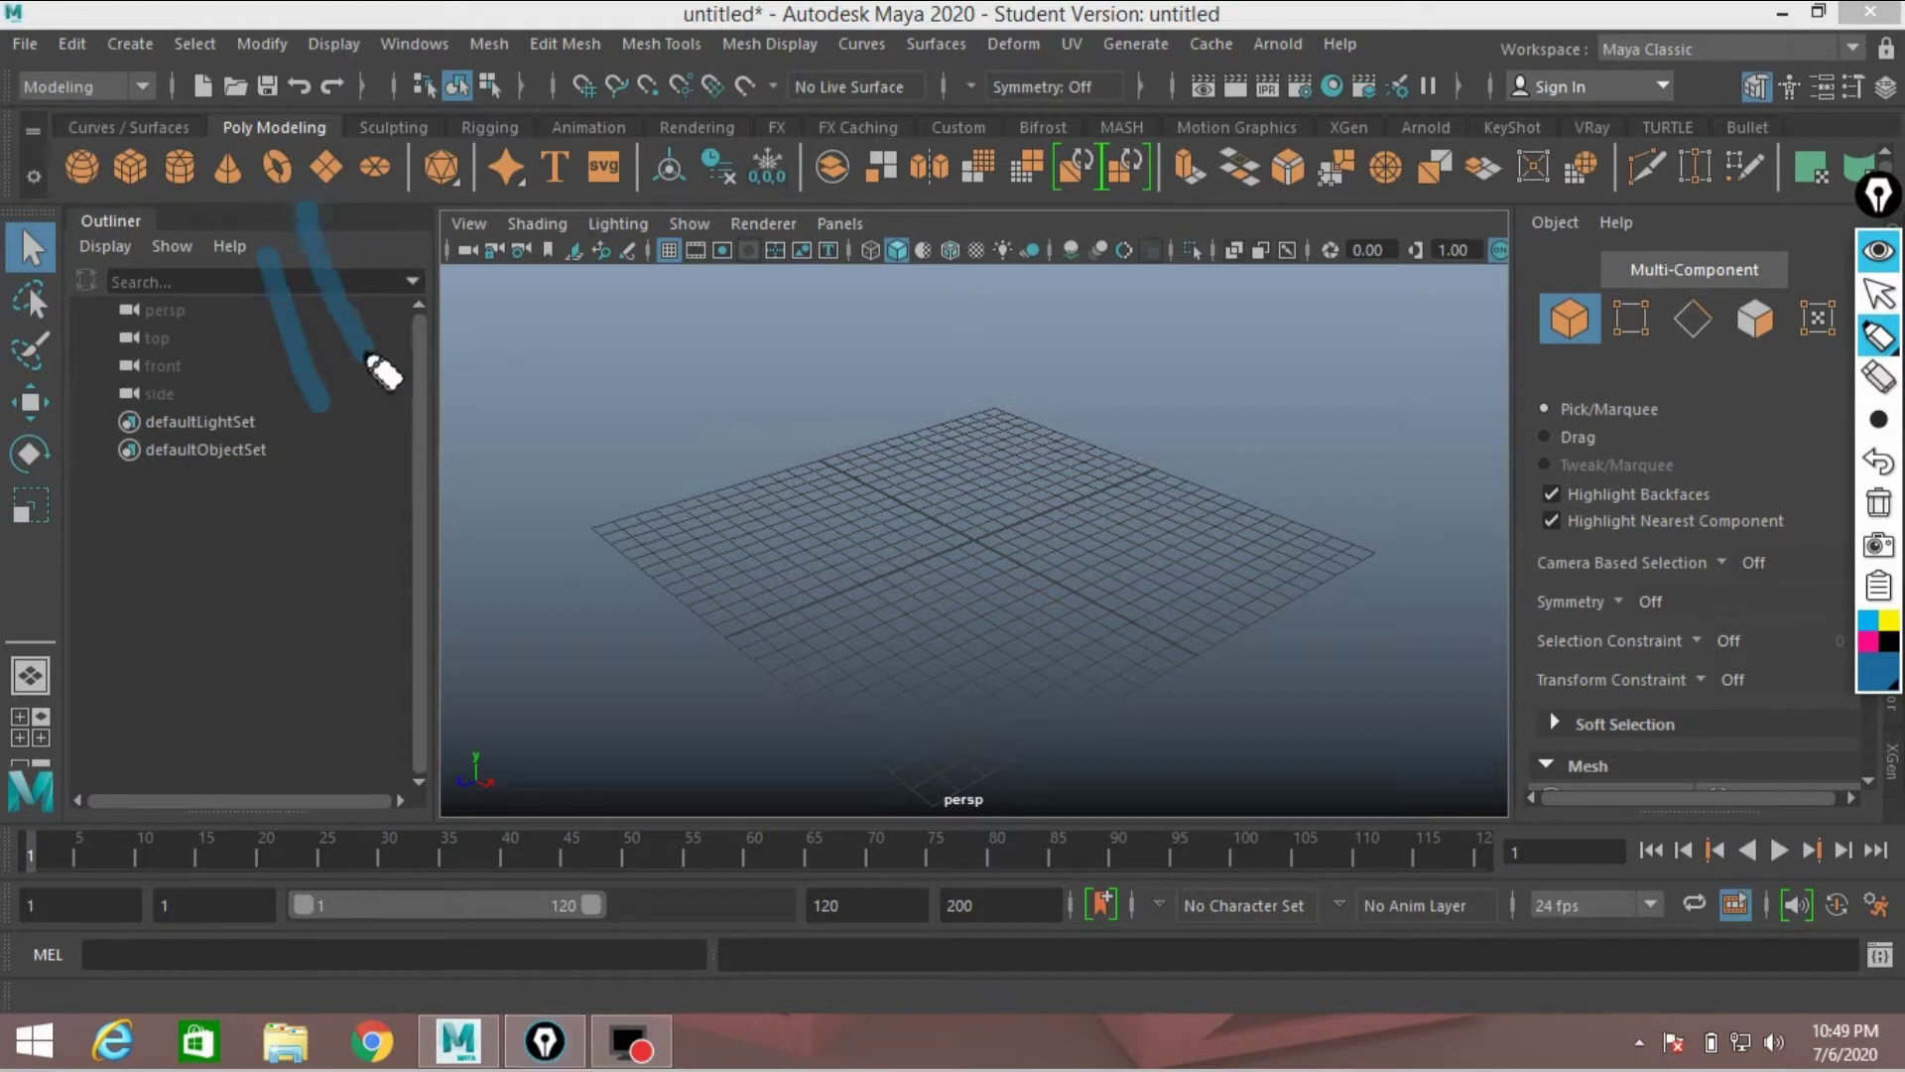
pyautogui.moveTo(435, 119)
pyautogui.mouseDown()
pyautogui.moveTo(339, 263)
pyautogui.moveTo(399, 221)
pyautogui.moveTo(395, 311)
pyautogui.mouseUp()
pyautogui.moveTo(541, 87)
pyautogui.mouseDown()
pyautogui.moveTo(485, 134)
pyautogui.moveTo(534, 223)
pyautogui.moveTo(510, 276)
pyautogui.mouseUp()
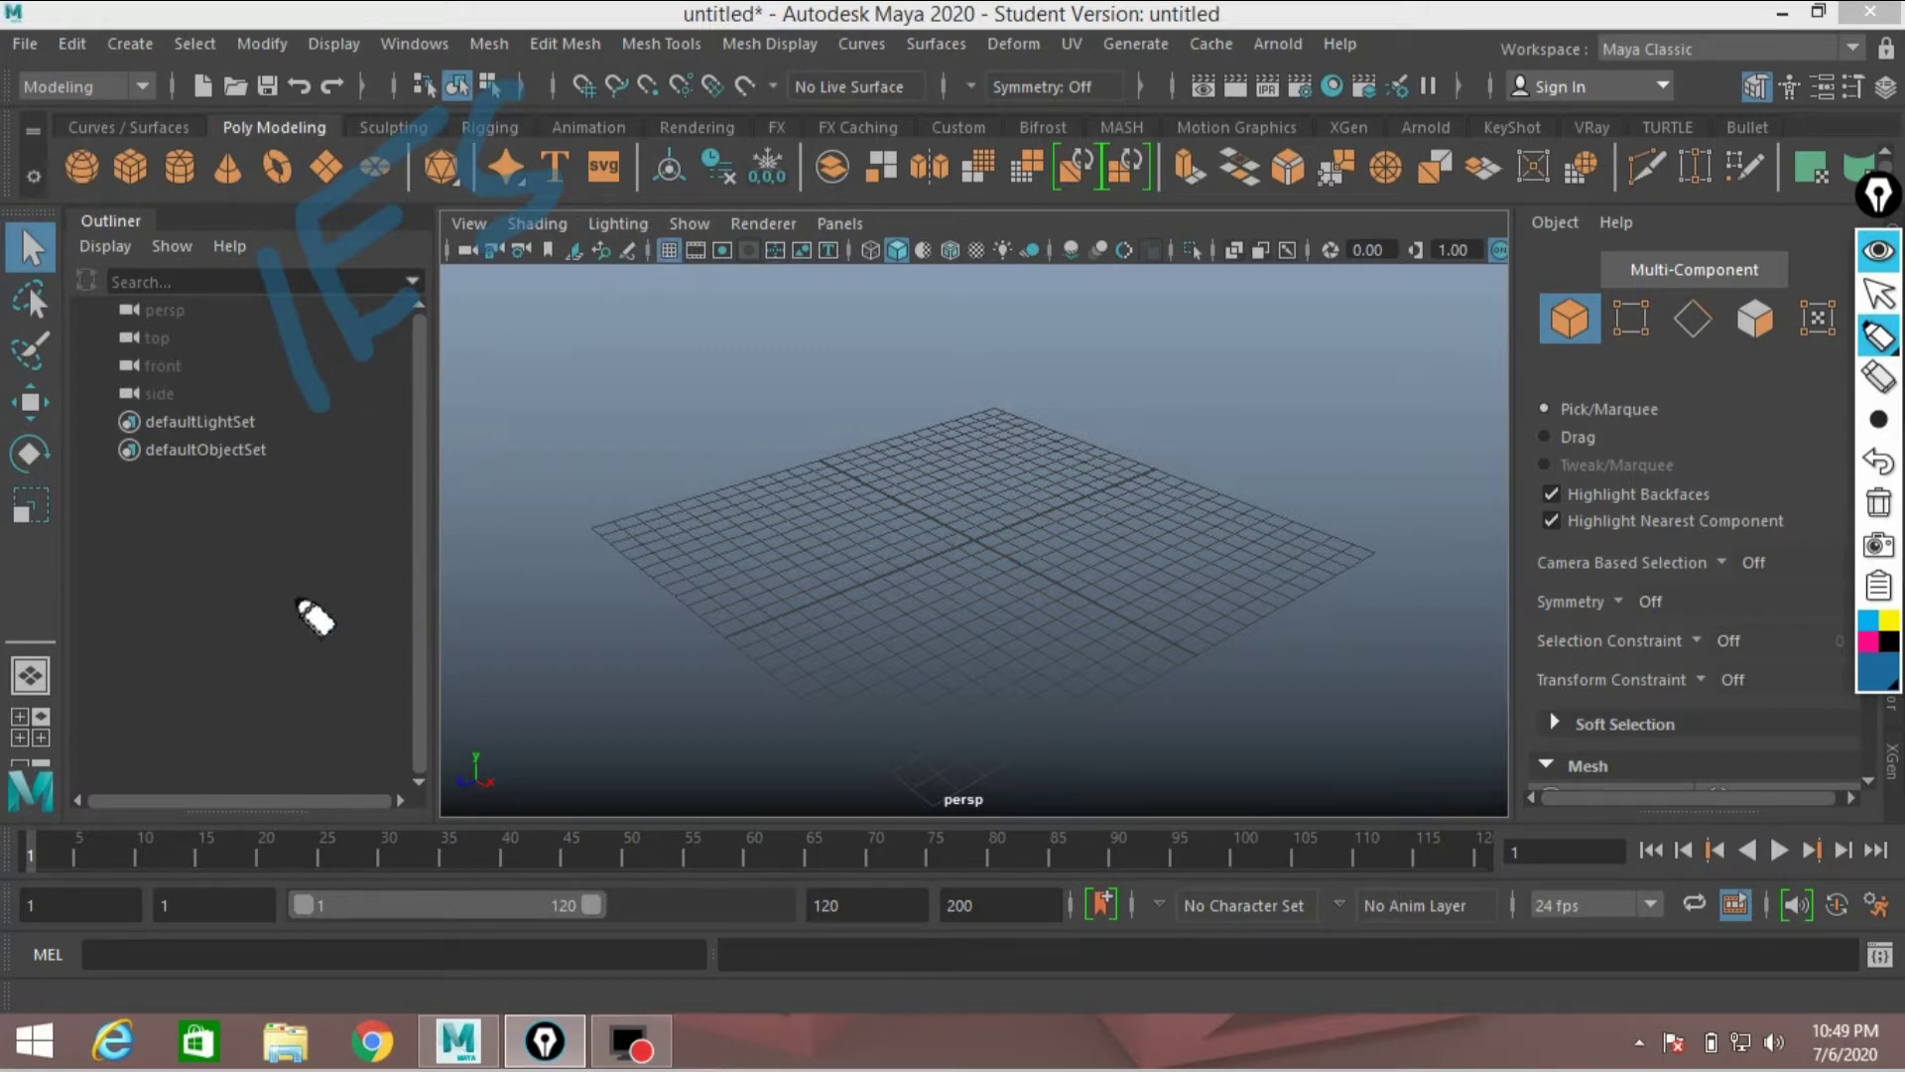
# Step: Handwrite 'Illumination' below it, redrawing an undone stroke and removing stray marks
pyautogui.moveTo(151, 477)
pyautogui.mouseDown()
pyautogui.moveTo(260, 415)
pyautogui.moveTo(238, 563)
pyautogui.mouseUp()
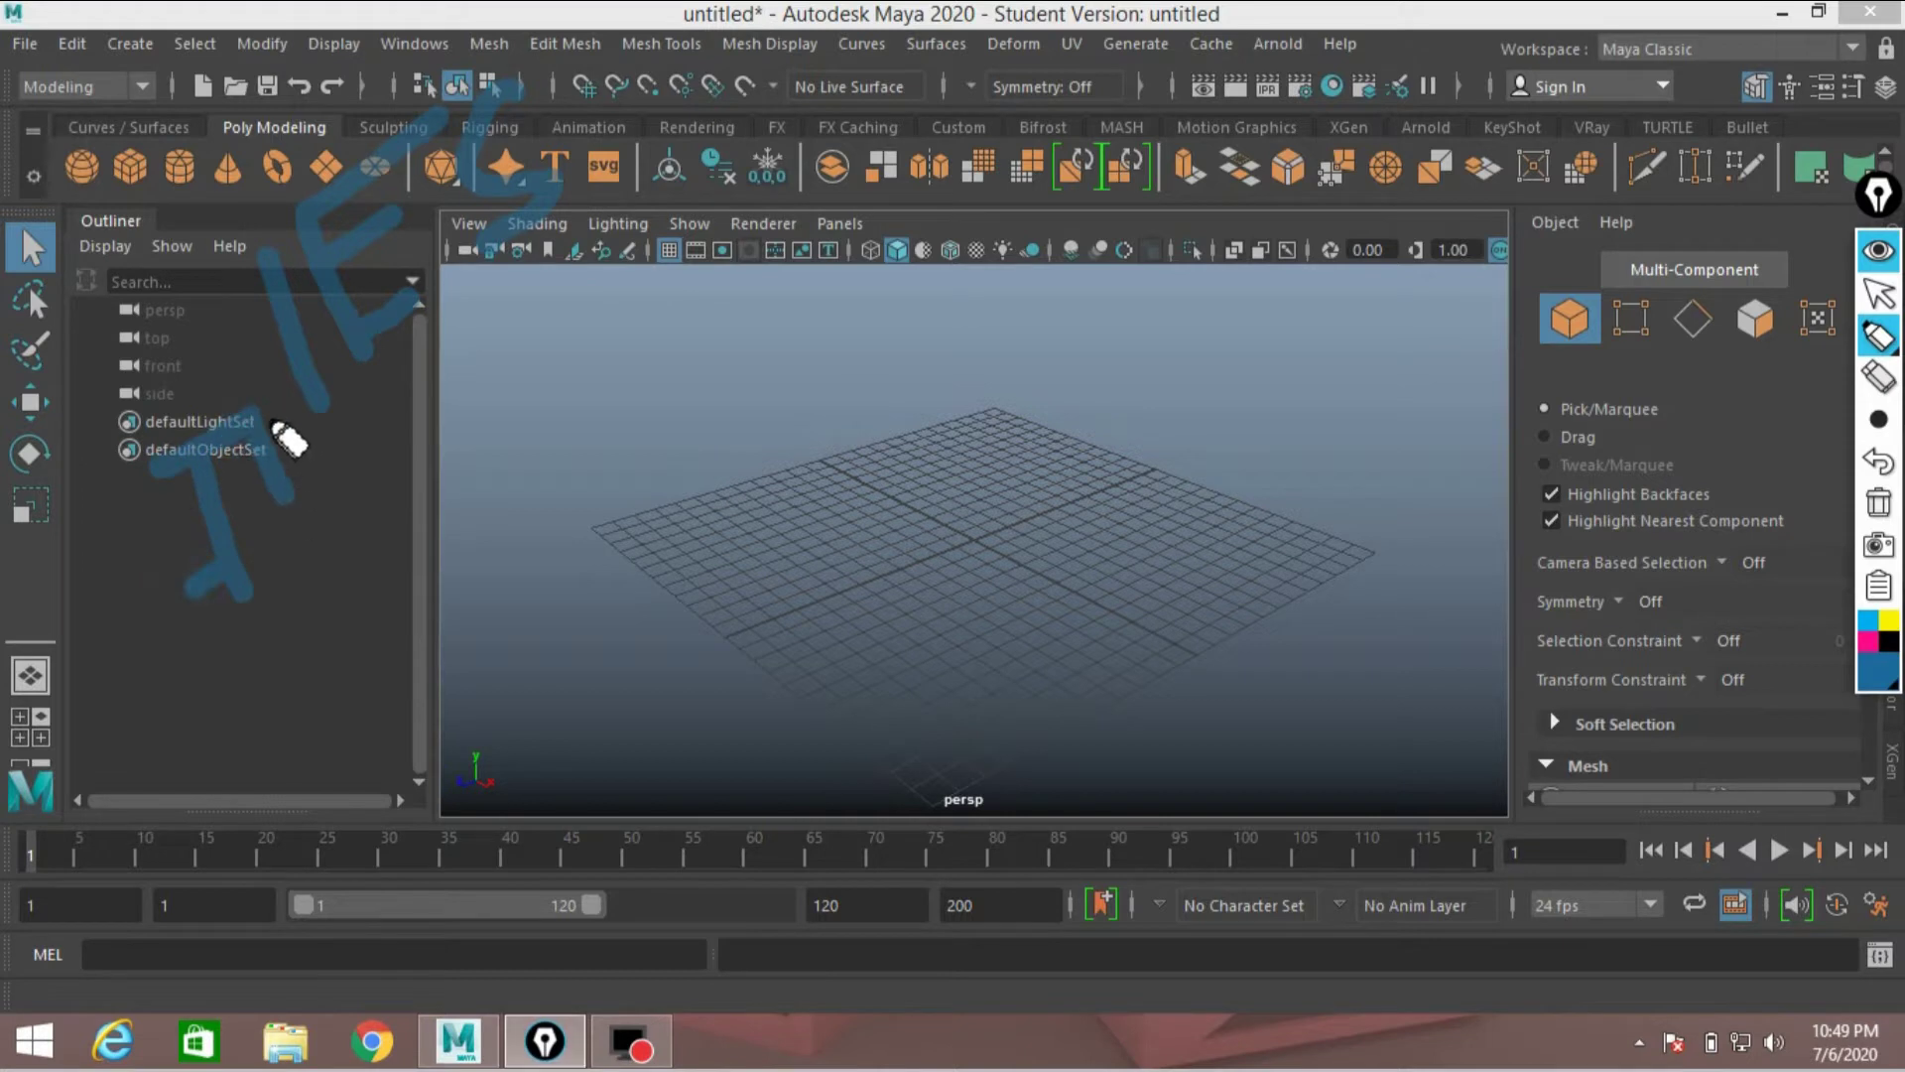
pyautogui.moveTo(273, 420); pyautogui.dragTo(320, 533)
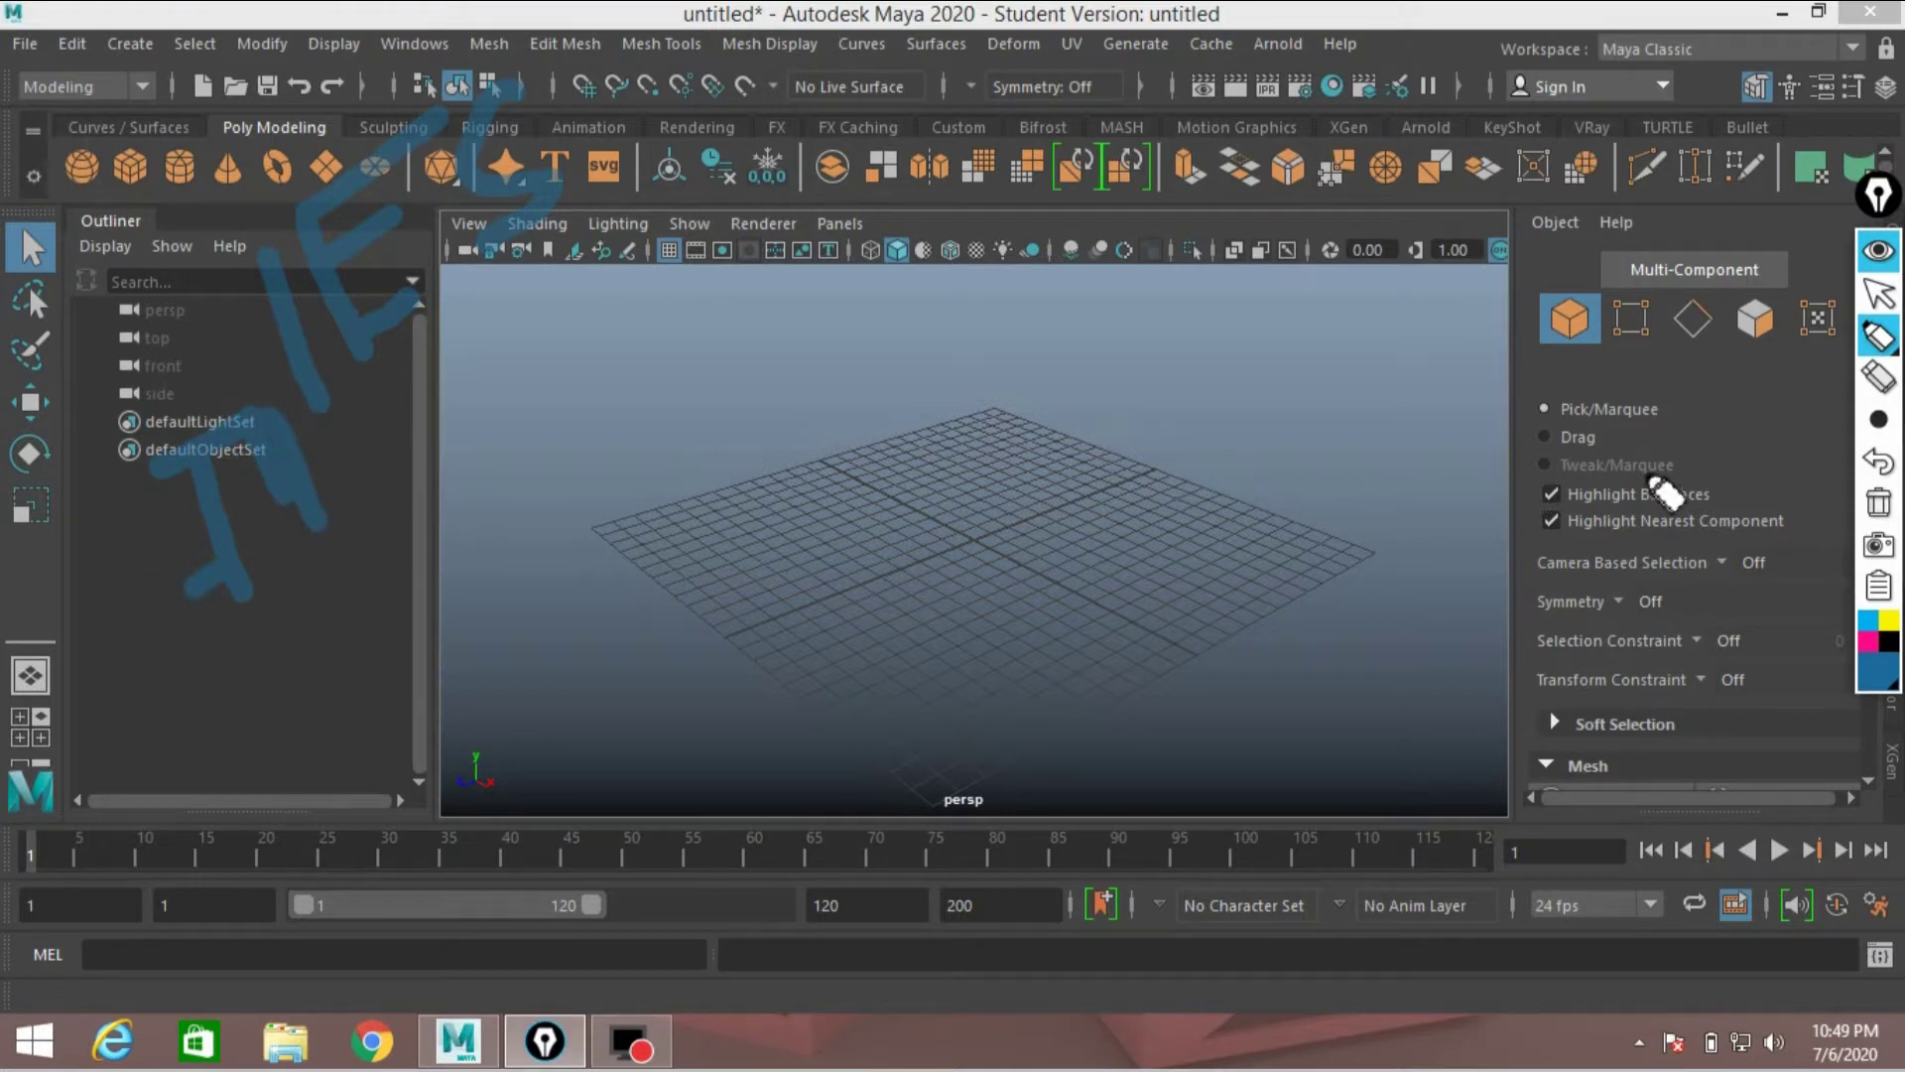
pyautogui.click(1871, 478)
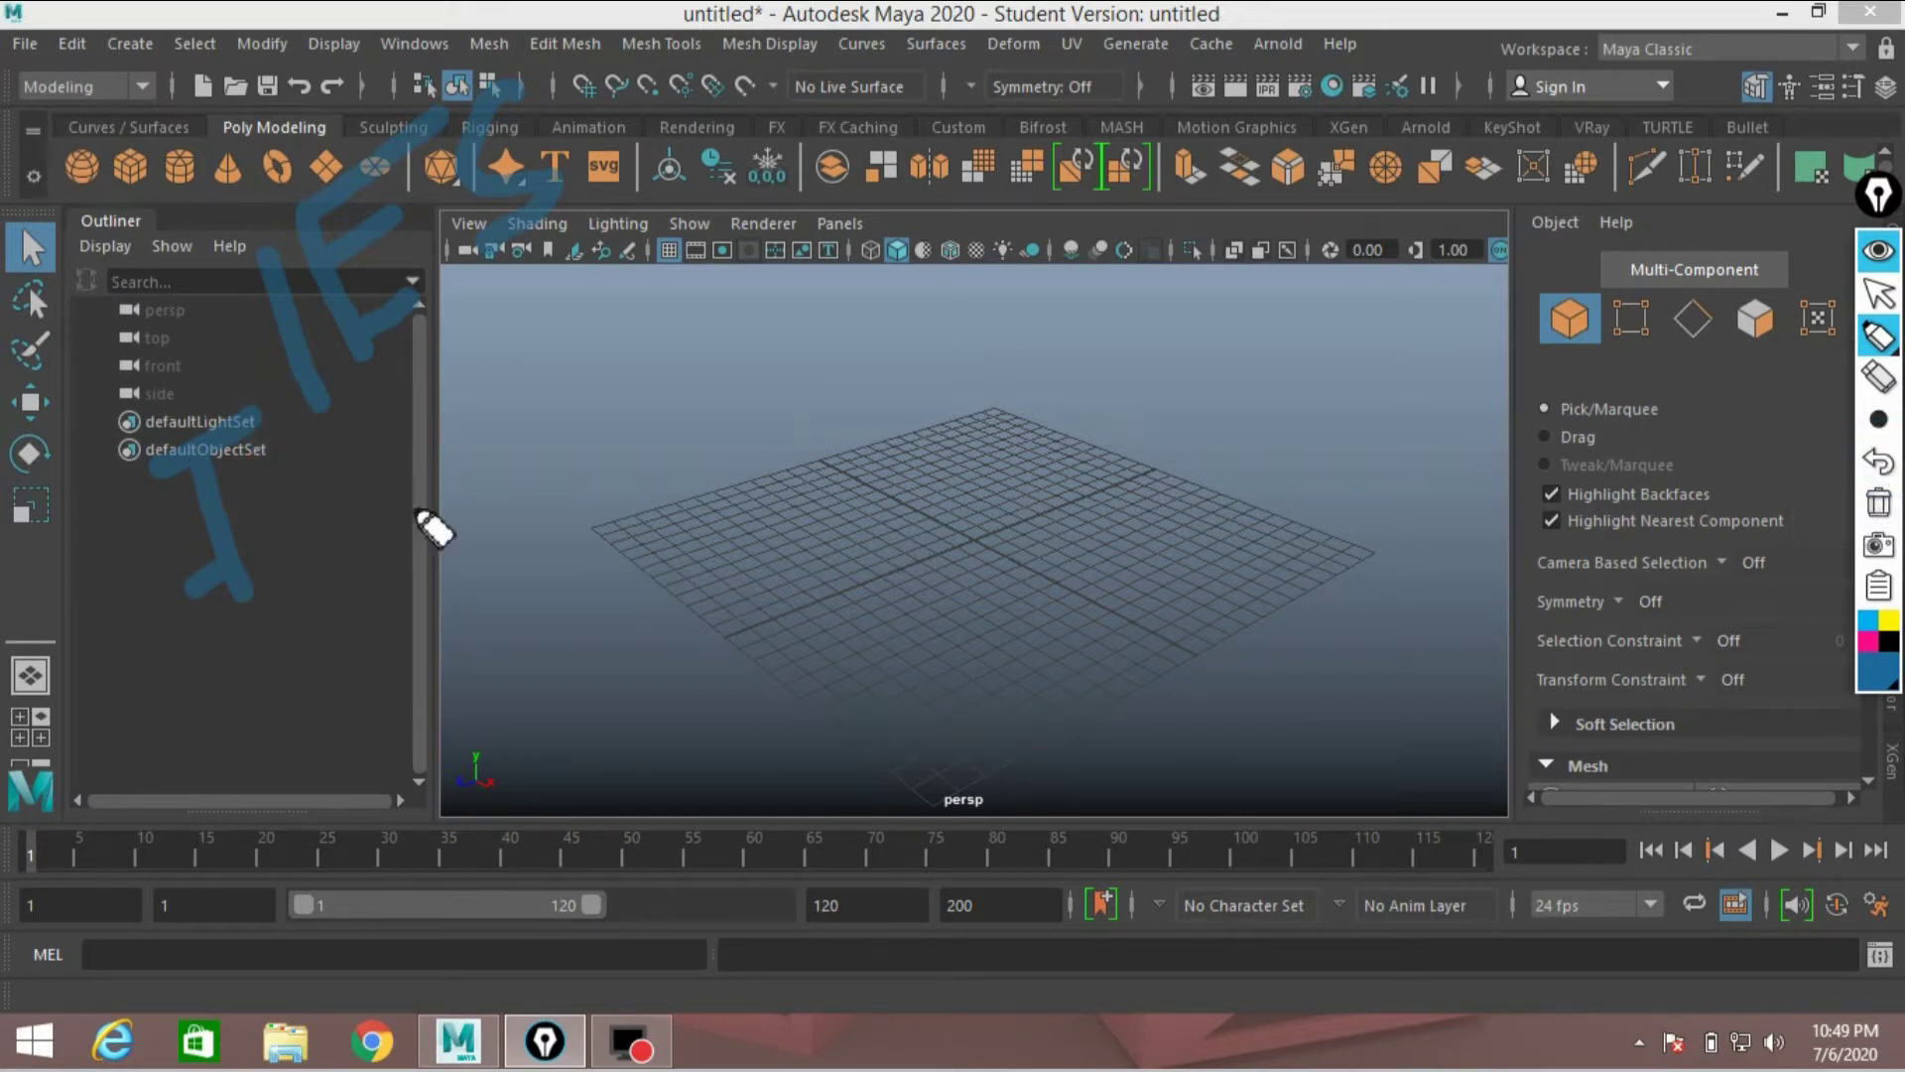
pyautogui.click(271, 401)
pyautogui.moveTo(271, 400); pyautogui.dragTo(310, 551)
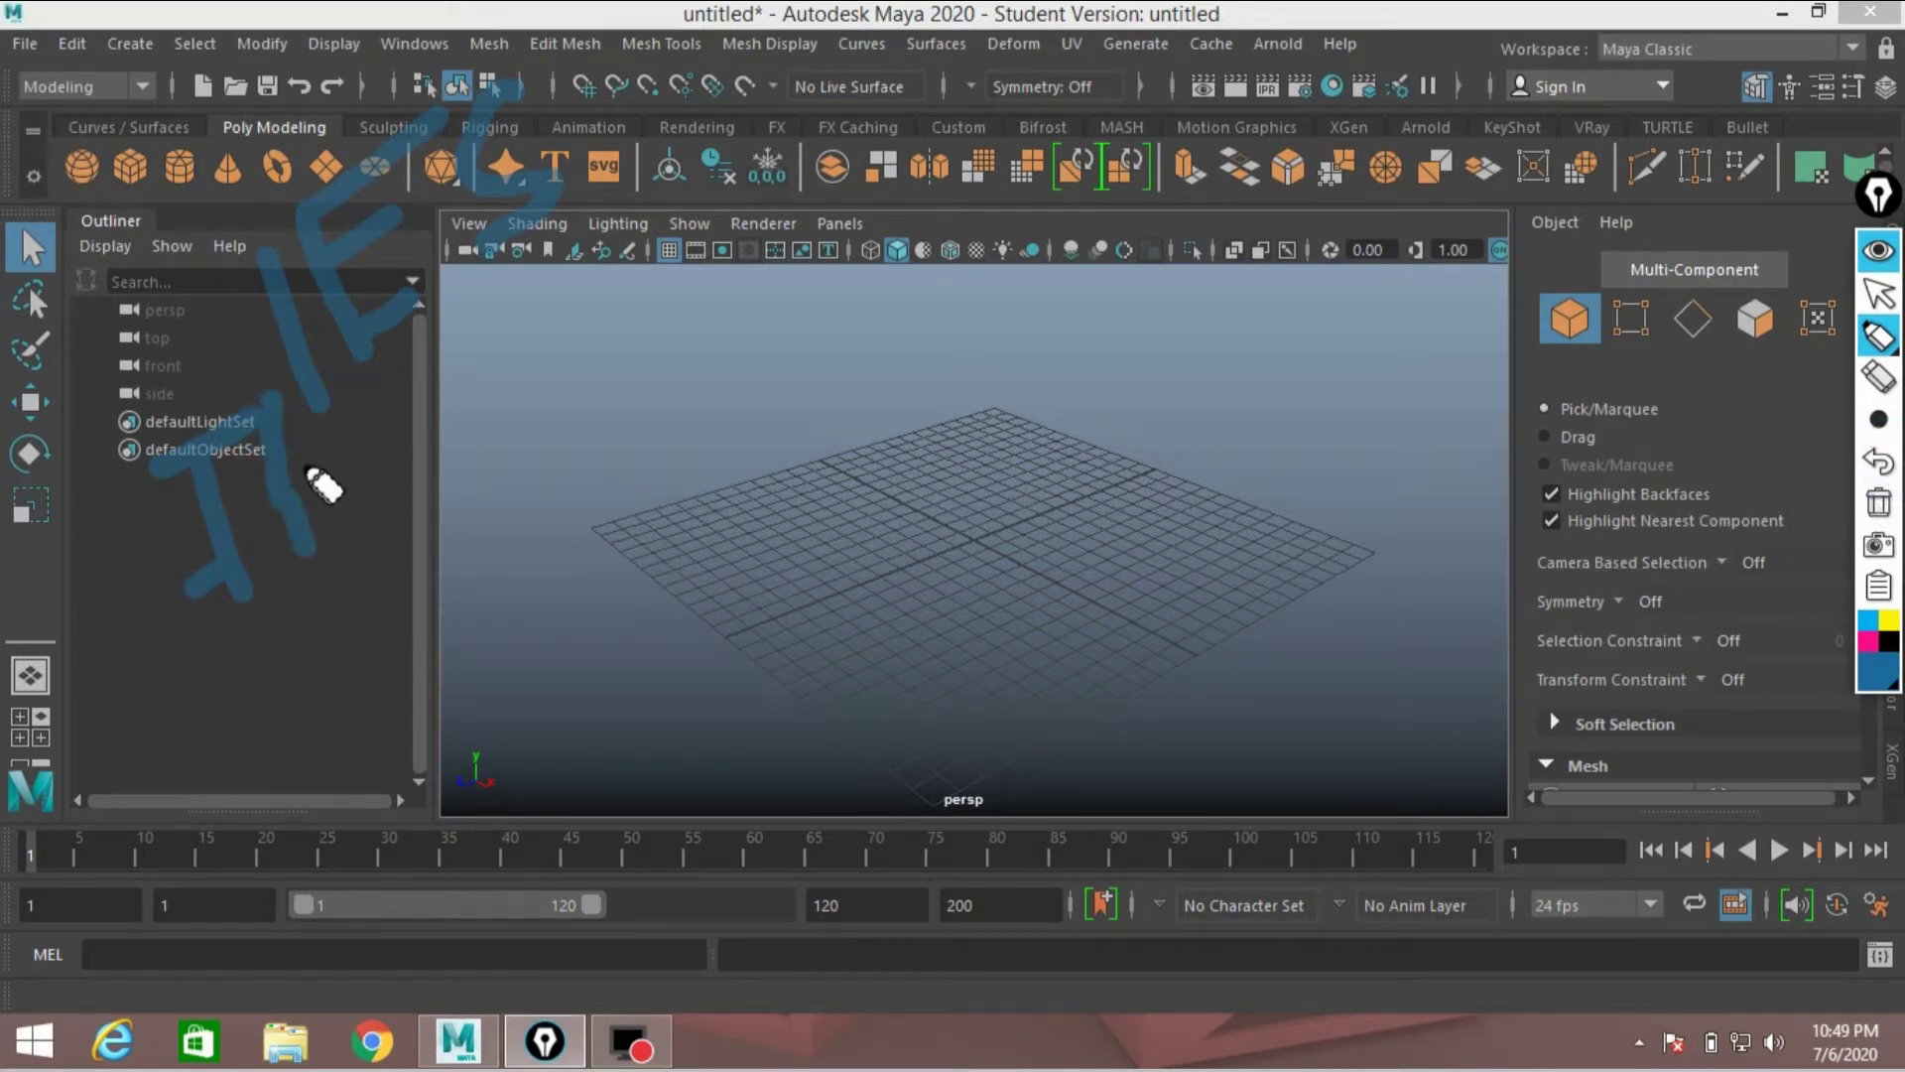
pyautogui.moveTo(382, 436)
pyautogui.mouseDown()
pyautogui.moveTo(395, 467)
pyautogui.moveTo(664, 374)
pyautogui.moveTo(680, 402)
pyautogui.moveTo(898, 260)
pyautogui.mouseUp()
pyautogui.click(612, 281)
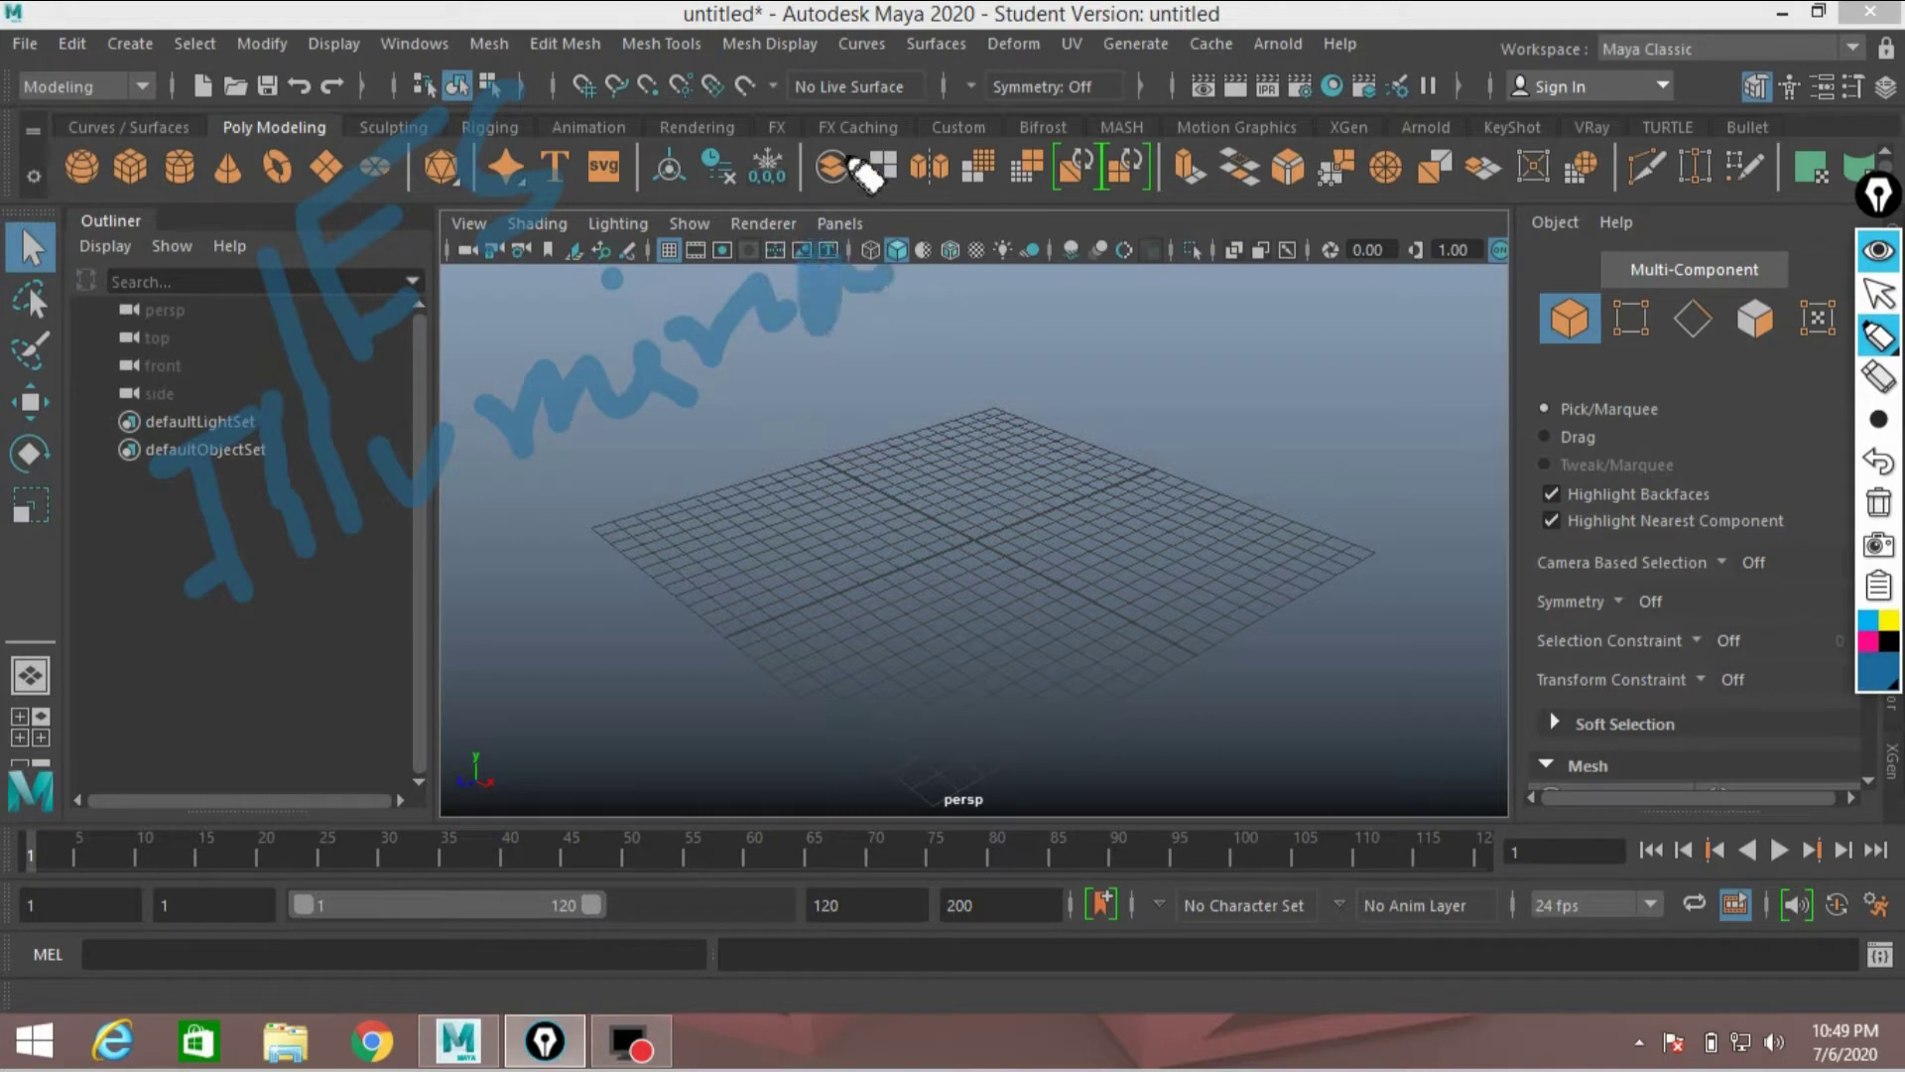
pyautogui.moveTo(838, 134); pyautogui.dragTo(928, 251)
pyautogui.hotkey('ctrl', 'z')
pyautogui.hotkey('ctrl', 'z')
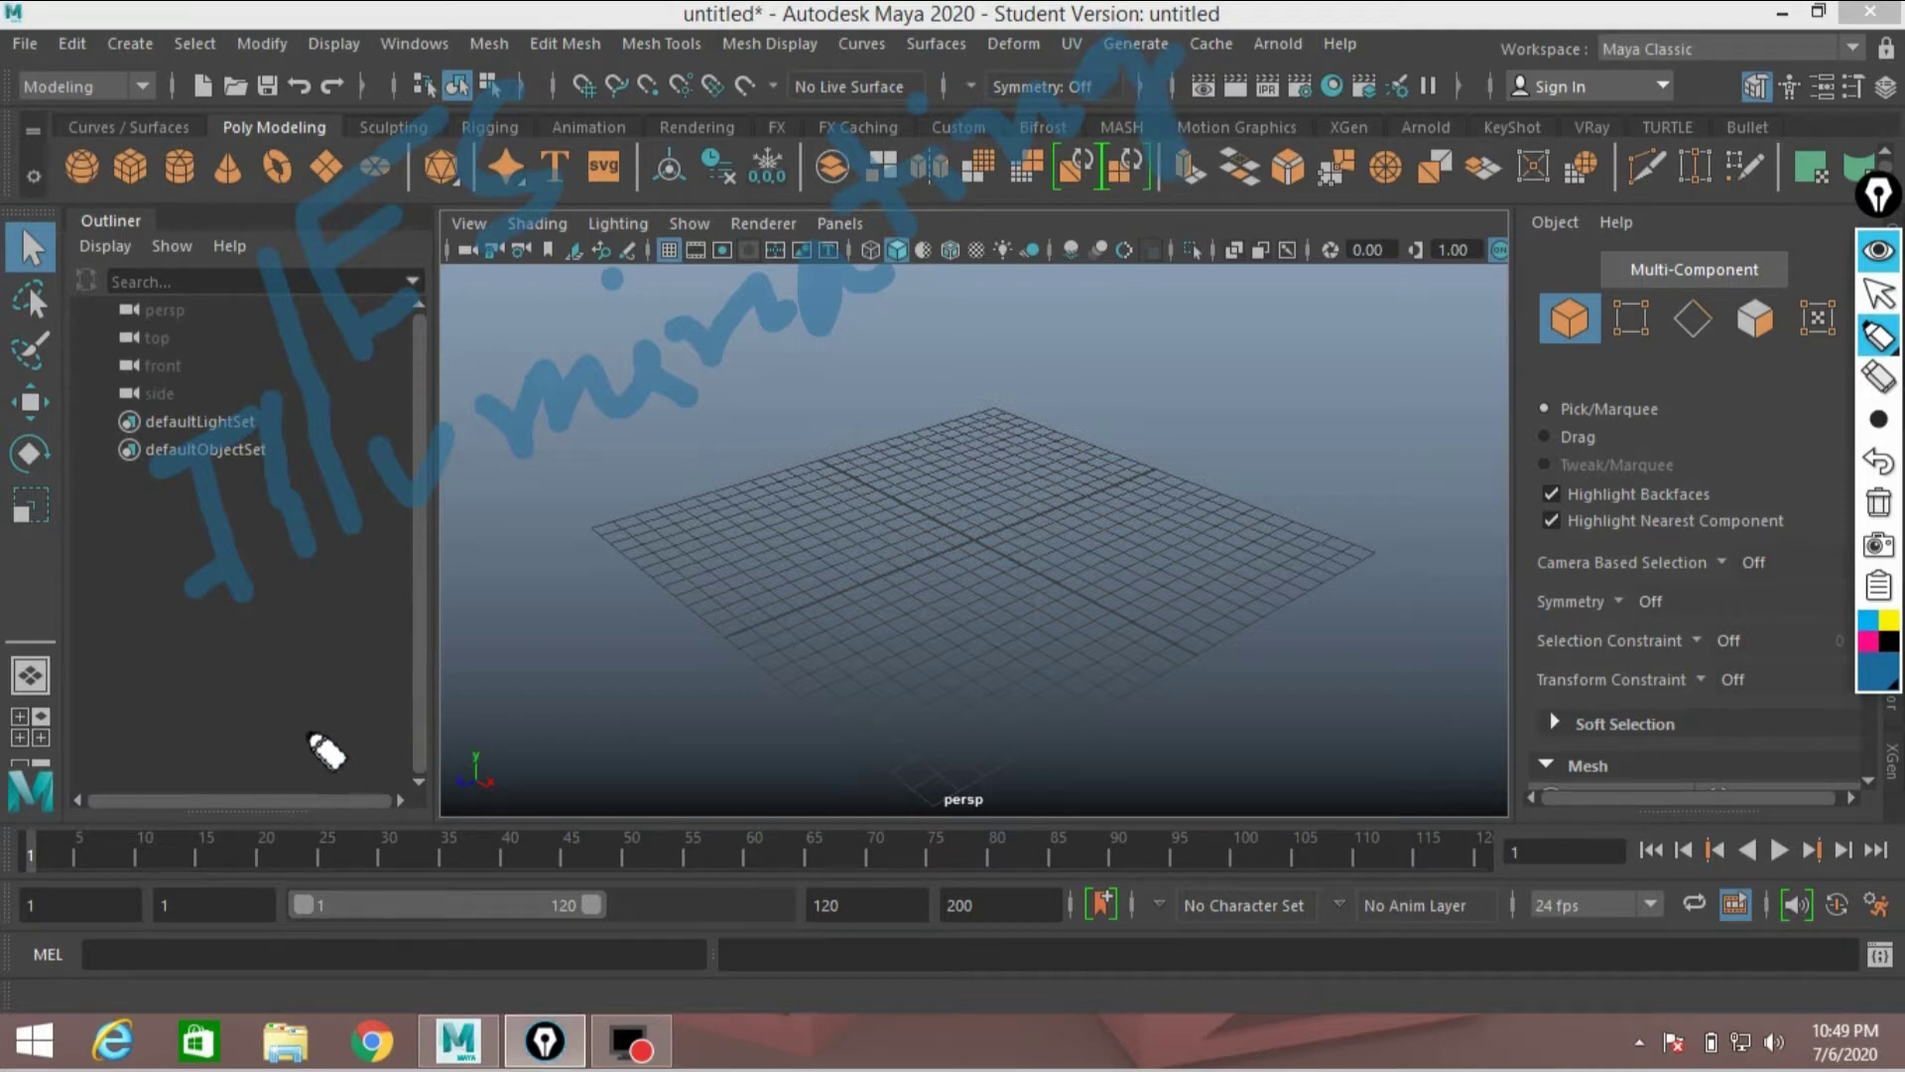
# Step: Handwrite 'Engineering Society' to spell out the IES acronym
pyautogui.moveTo(375, 631)
pyautogui.mouseDown()
pyautogui.moveTo(355, 717)
pyautogui.moveTo(392, 698)
pyautogui.moveTo(354, 771)
pyautogui.moveTo(443, 730)
pyautogui.moveTo(416, 696)
pyautogui.moveTo(490, 597)
pyautogui.moveTo(519, 638)
pyautogui.moveTo(572, 568)
pyautogui.moveTo(547, 565)
pyautogui.moveTo(682, 709)
pyautogui.moveTo(653, 485)
pyautogui.moveTo(673, 520)
pyautogui.moveTo(742, 414)
pyautogui.moveTo(789, 445)
pyautogui.moveTo(792, 393)
pyautogui.moveTo(821, 365)
pyautogui.moveTo(823, 409)
pyautogui.moveTo(862, 413)
pyautogui.moveTo(890, 323)
pyautogui.moveTo(853, 361)
pyautogui.moveTo(927, 363)
pyautogui.mouseUp()
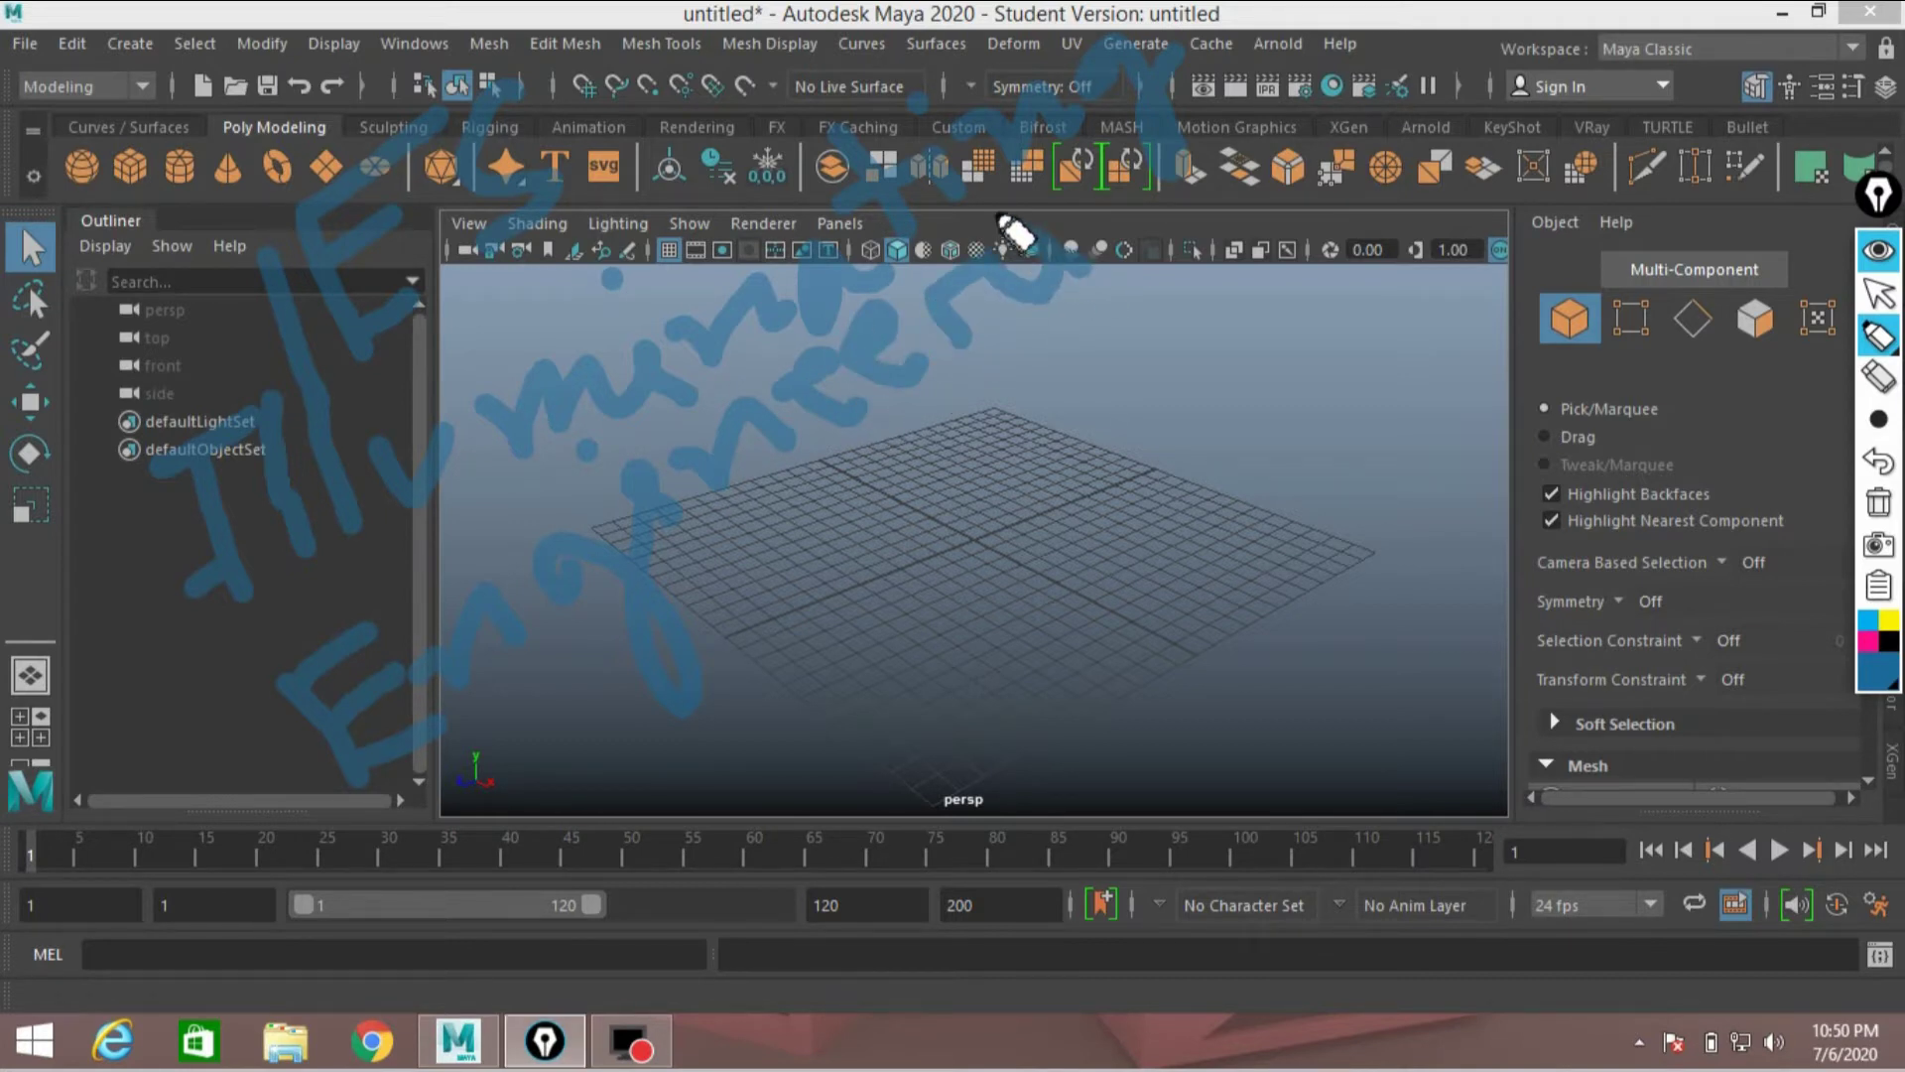
pyautogui.moveTo(1169, 180); pyautogui.dragTo(1179, 204)
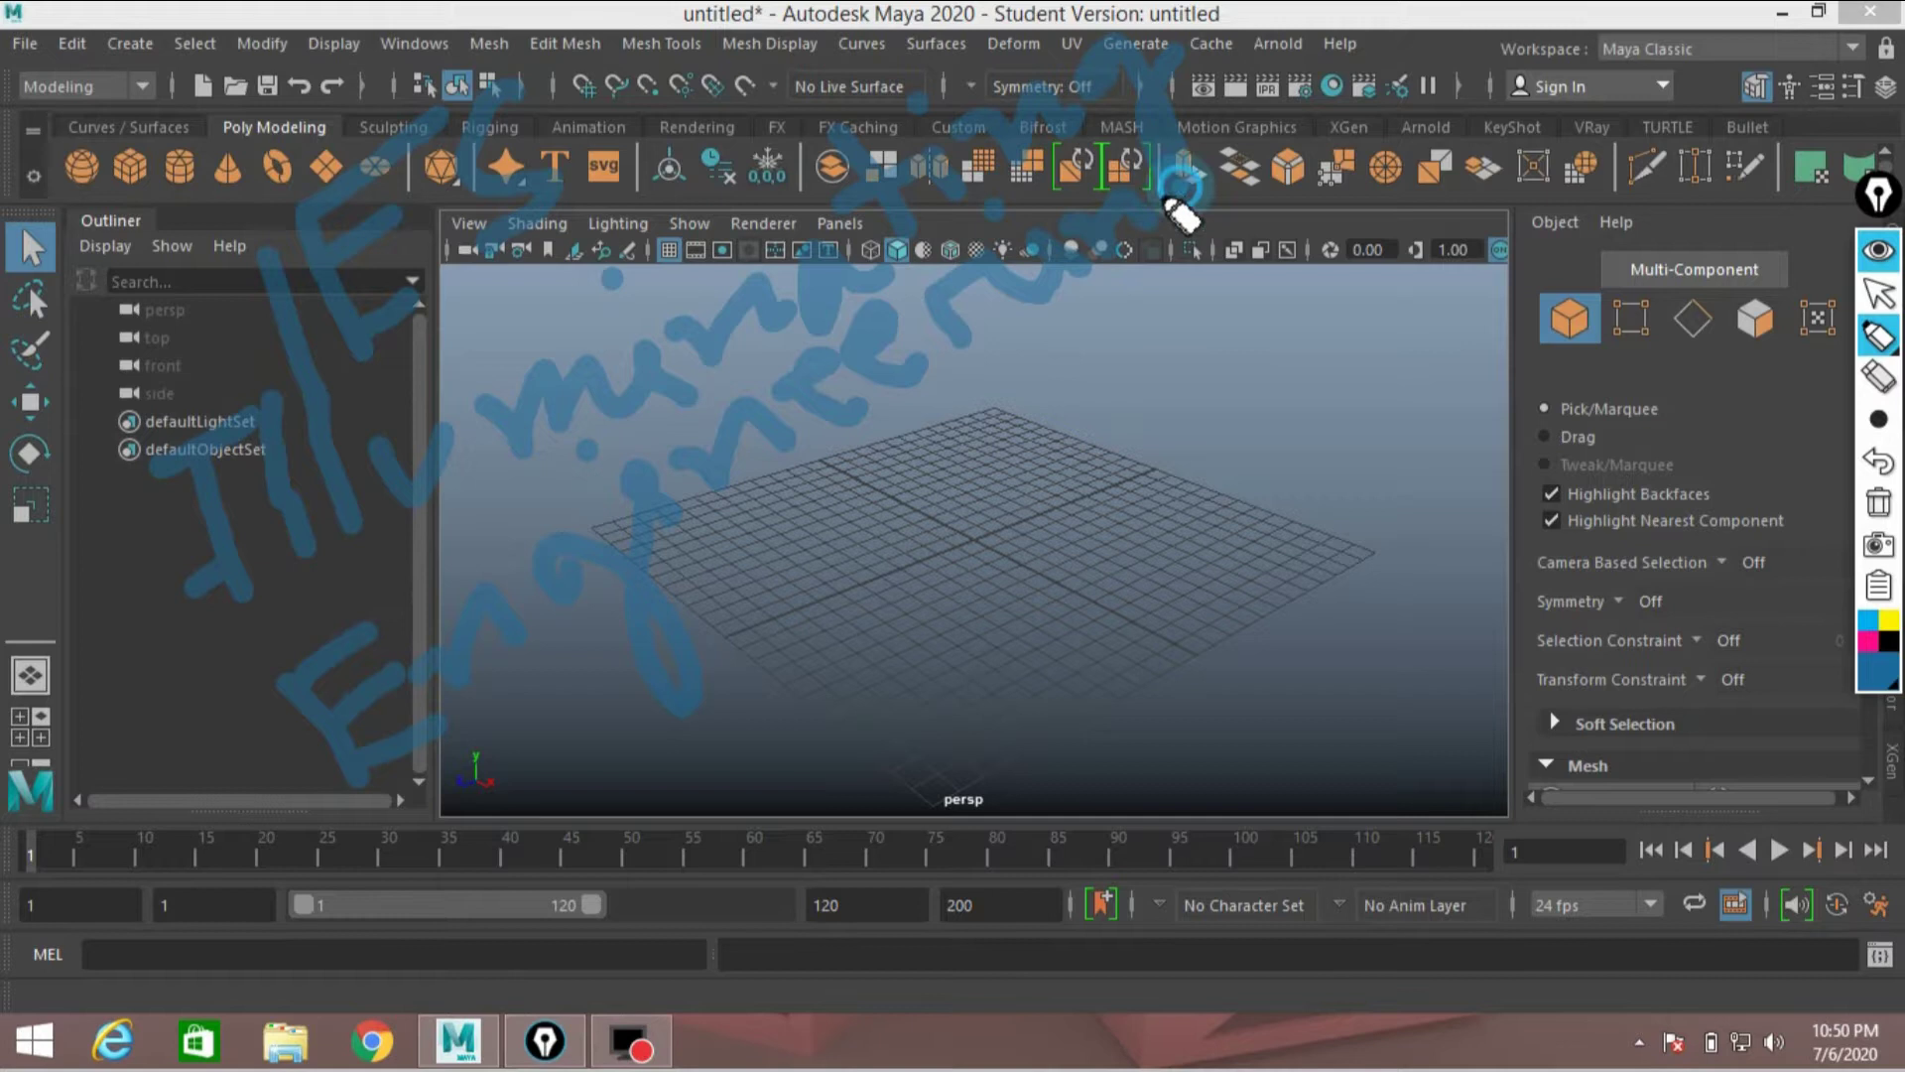
pyautogui.moveTo(799, 545)
pyautogui.mouseDown()
pyautogui.moveTo(855, 667)
pyautogui.moveTo(892, 565)
pyautogui.moveTo(898, 583)
pyautogui.moveTo(978, 503)
pyautogui.moveTo(1064, 707)
pyautogui.moveTo(1056, 466)
pyautogui.moveTo(1195, 536)
pyautogui.mouseUp()
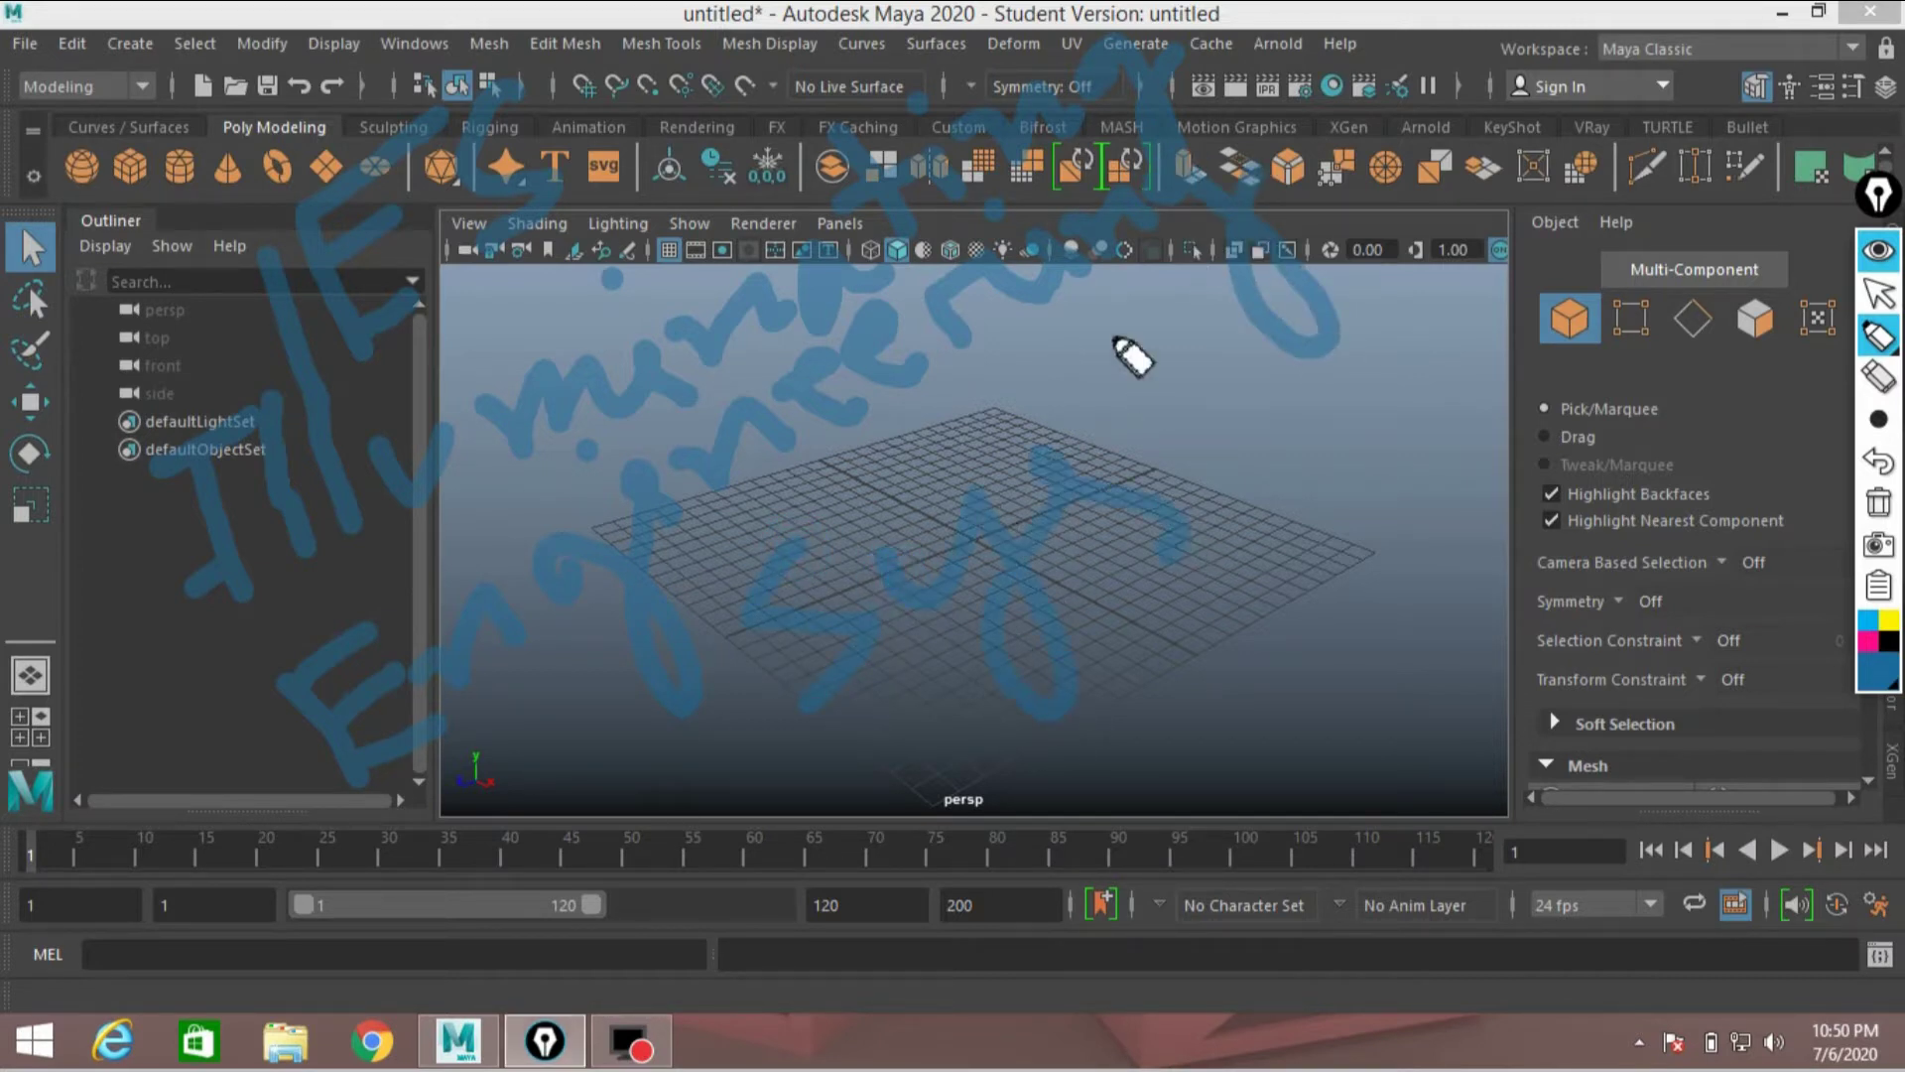
pyautogui.moveTo(1131, 355)
pyautogui.mouseDown()
pyautogui.moveTo(1247, 502)
pyautogui.moveTo(1174, 460)
pyautogui.moveTo(1263, 395)
pyautogui.moveTo(1354, 455)
pyautogui.moveTo(1390, 366)
pyautogui.moveTo(1438, 370)
pyautogui.moveTo(1279, 506)
pyautogui.mouseUp()
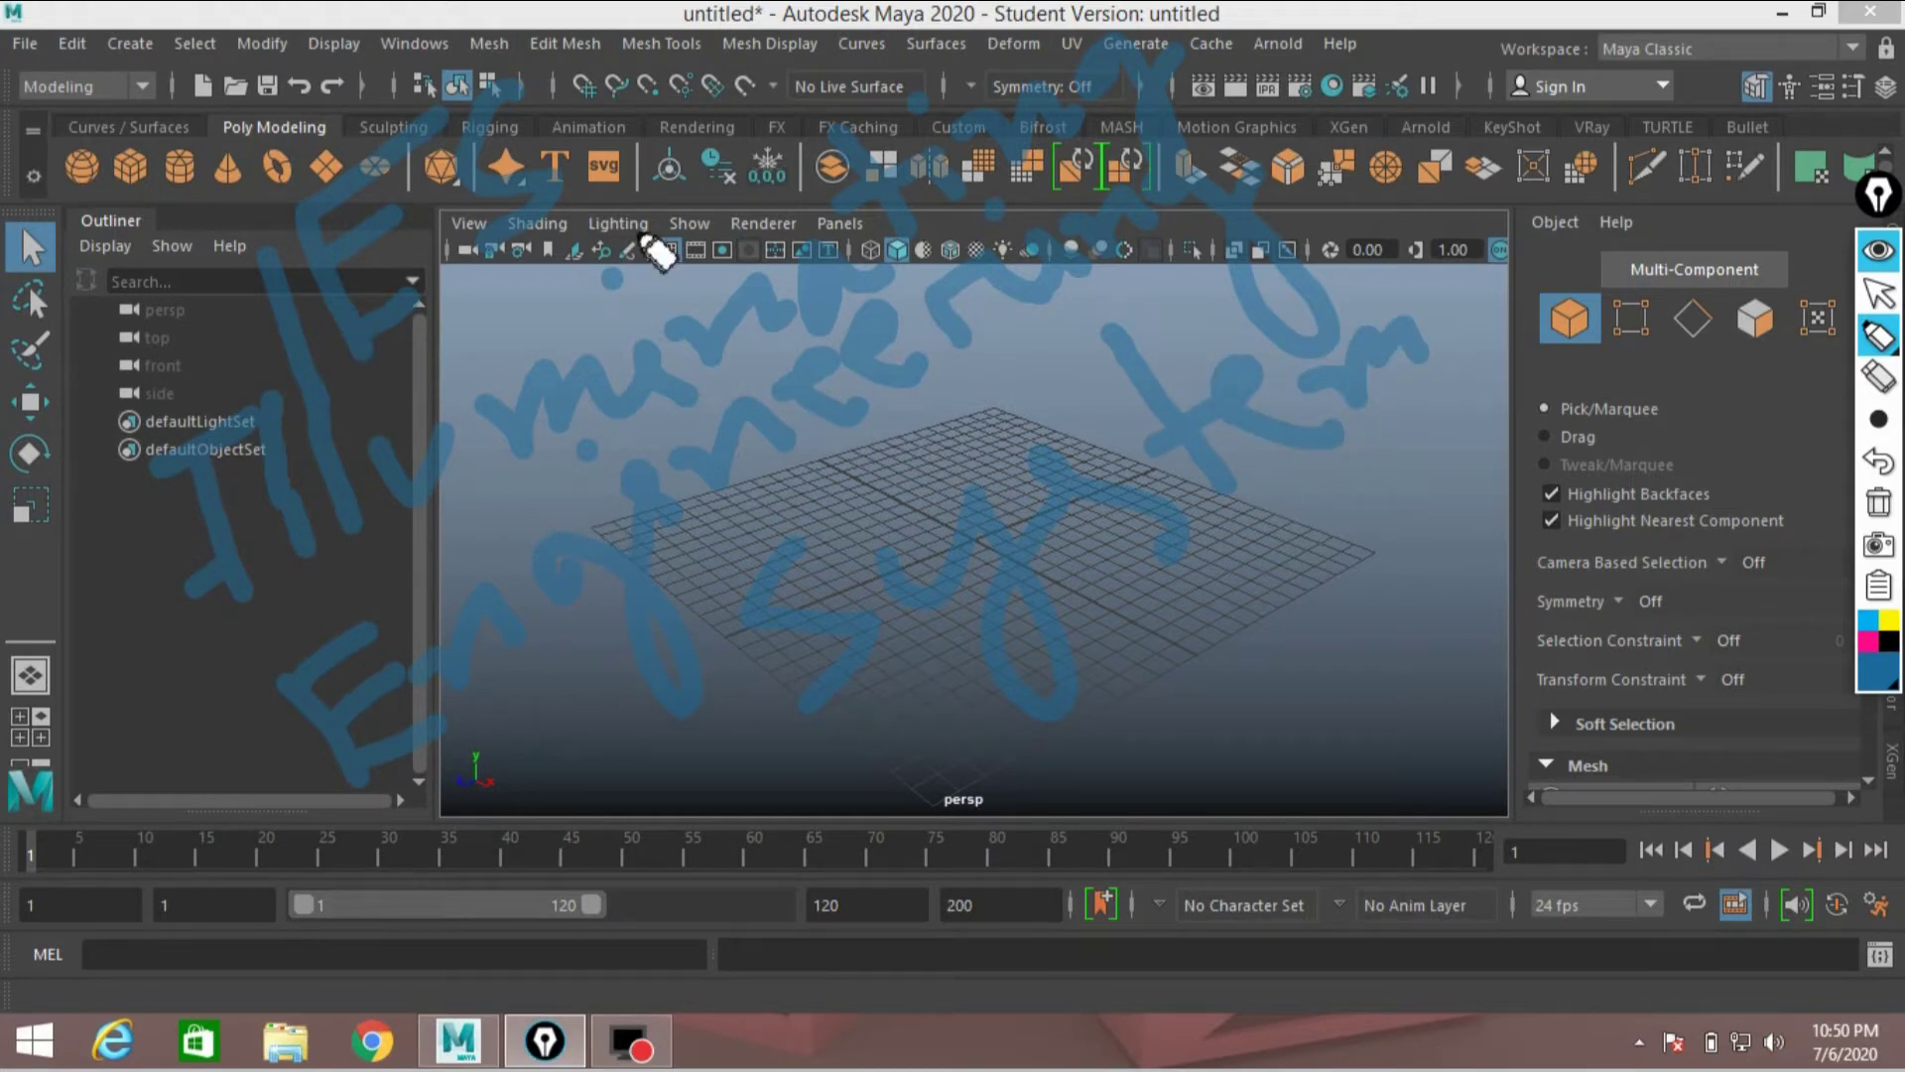
# Step: Clear all screen annotations and quit Epic Pen
pyautogui.click(1879, 508)
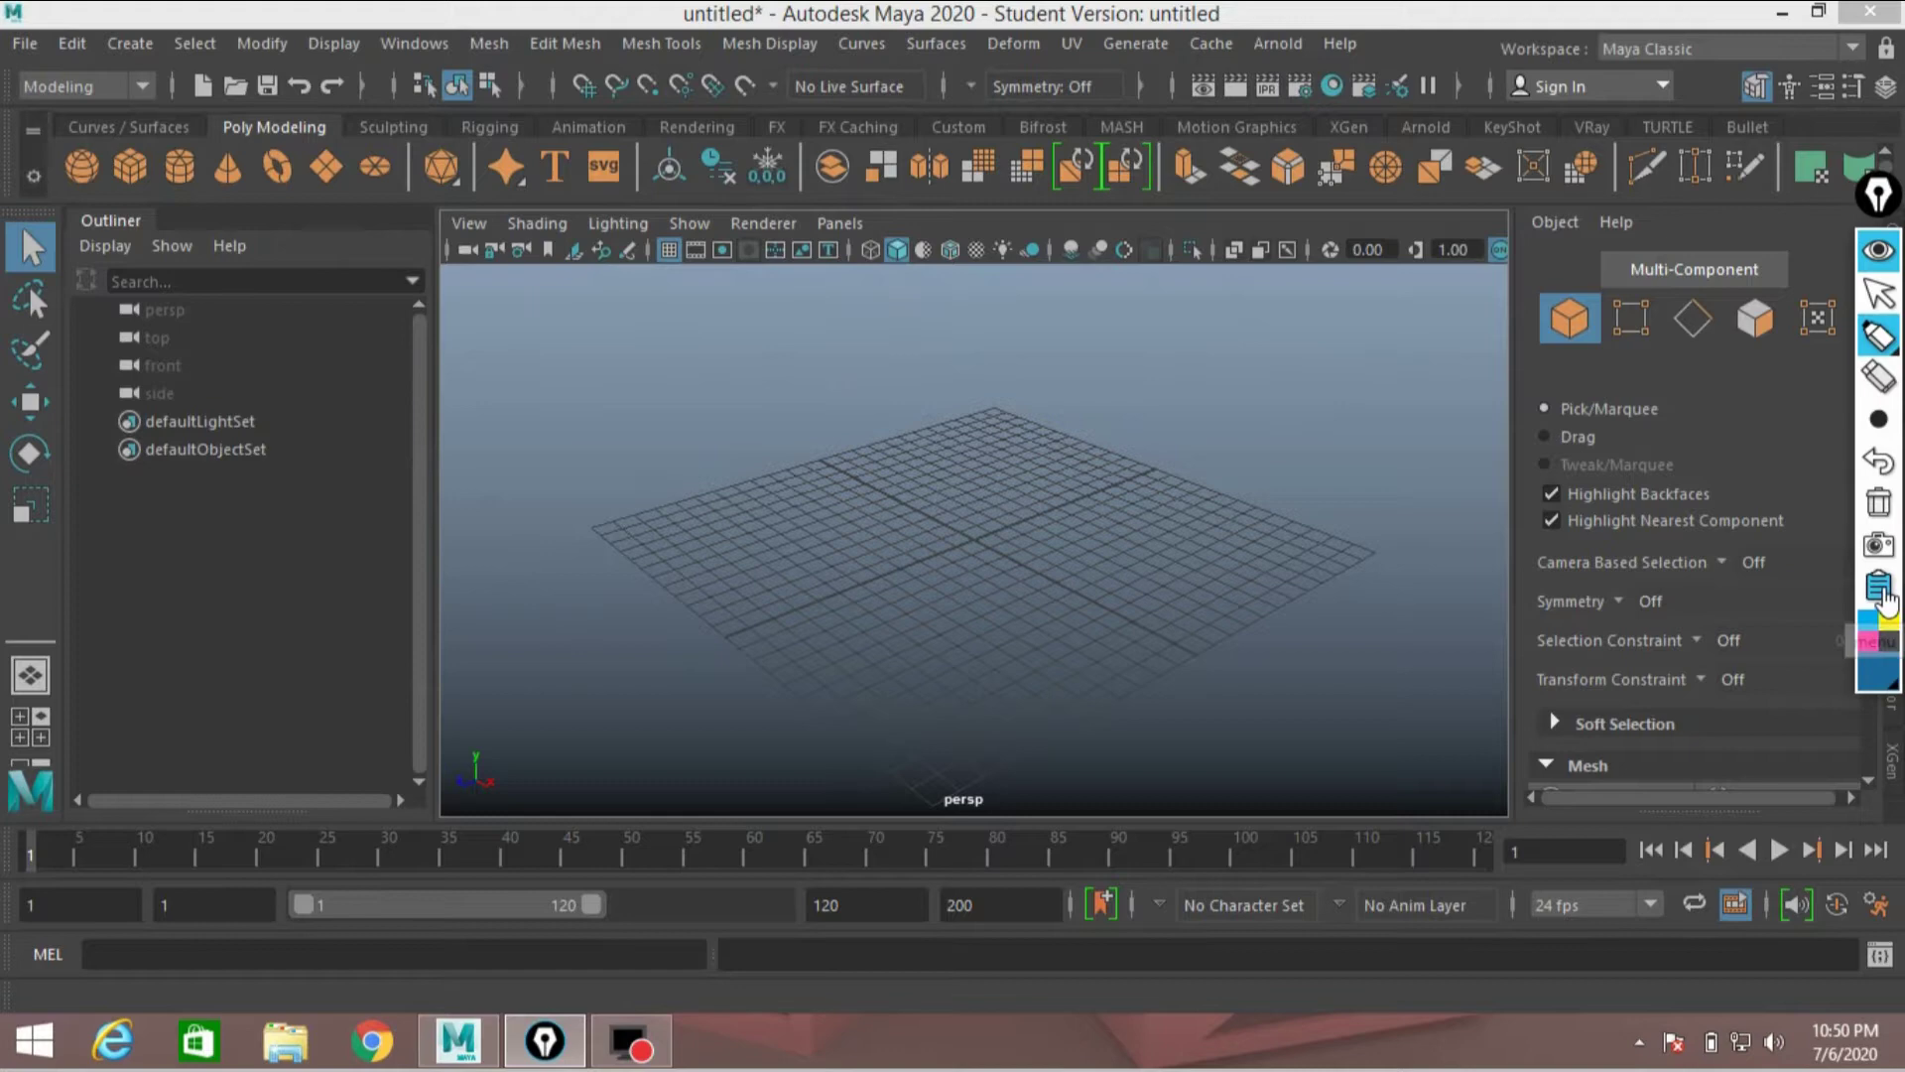
pyautogui.click(1878, 671)
pyautogui.click(1817, 677)
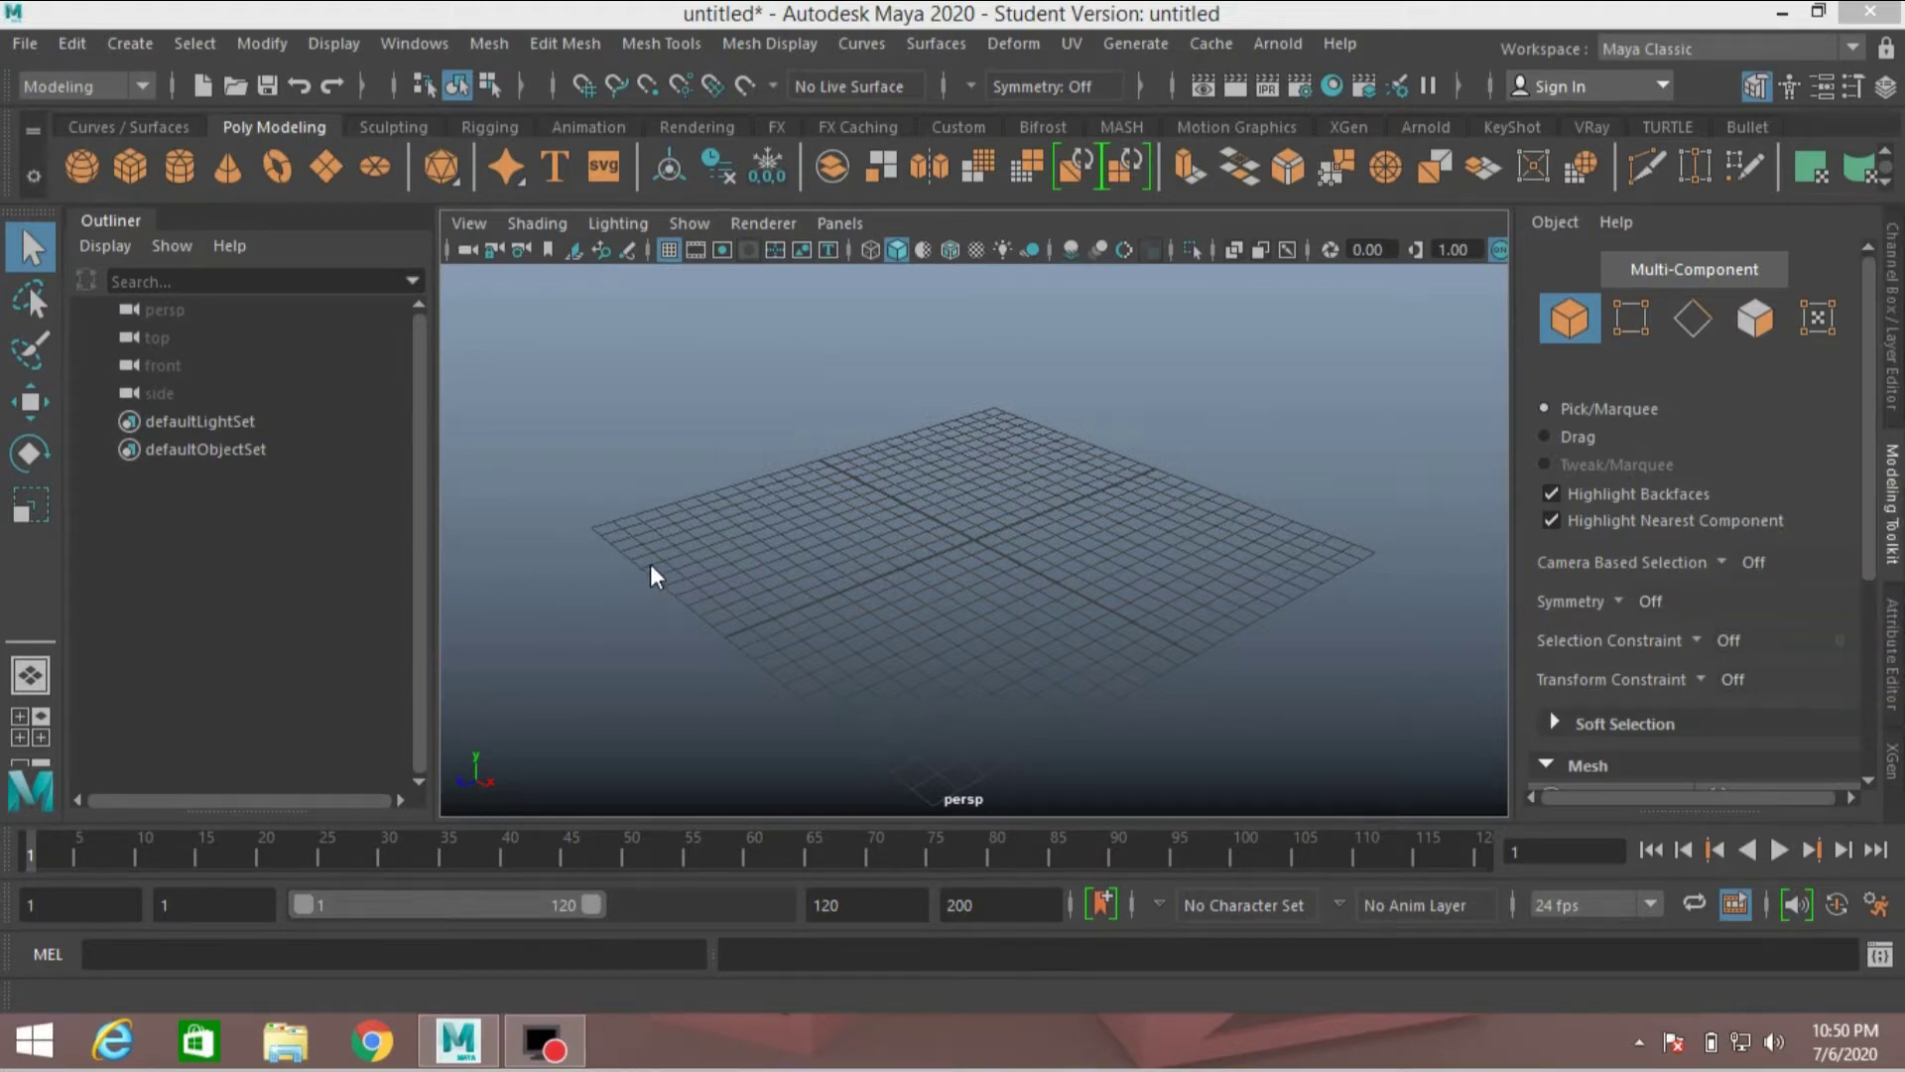
# Step: Create a polygon cube from the shelf and stretch it along Z
pyautogui.keyDown('alt'); pyautogui.moveTo(960, 557); pyautogui.dragTo(888, 568); pyautogui.keyUp('alt')
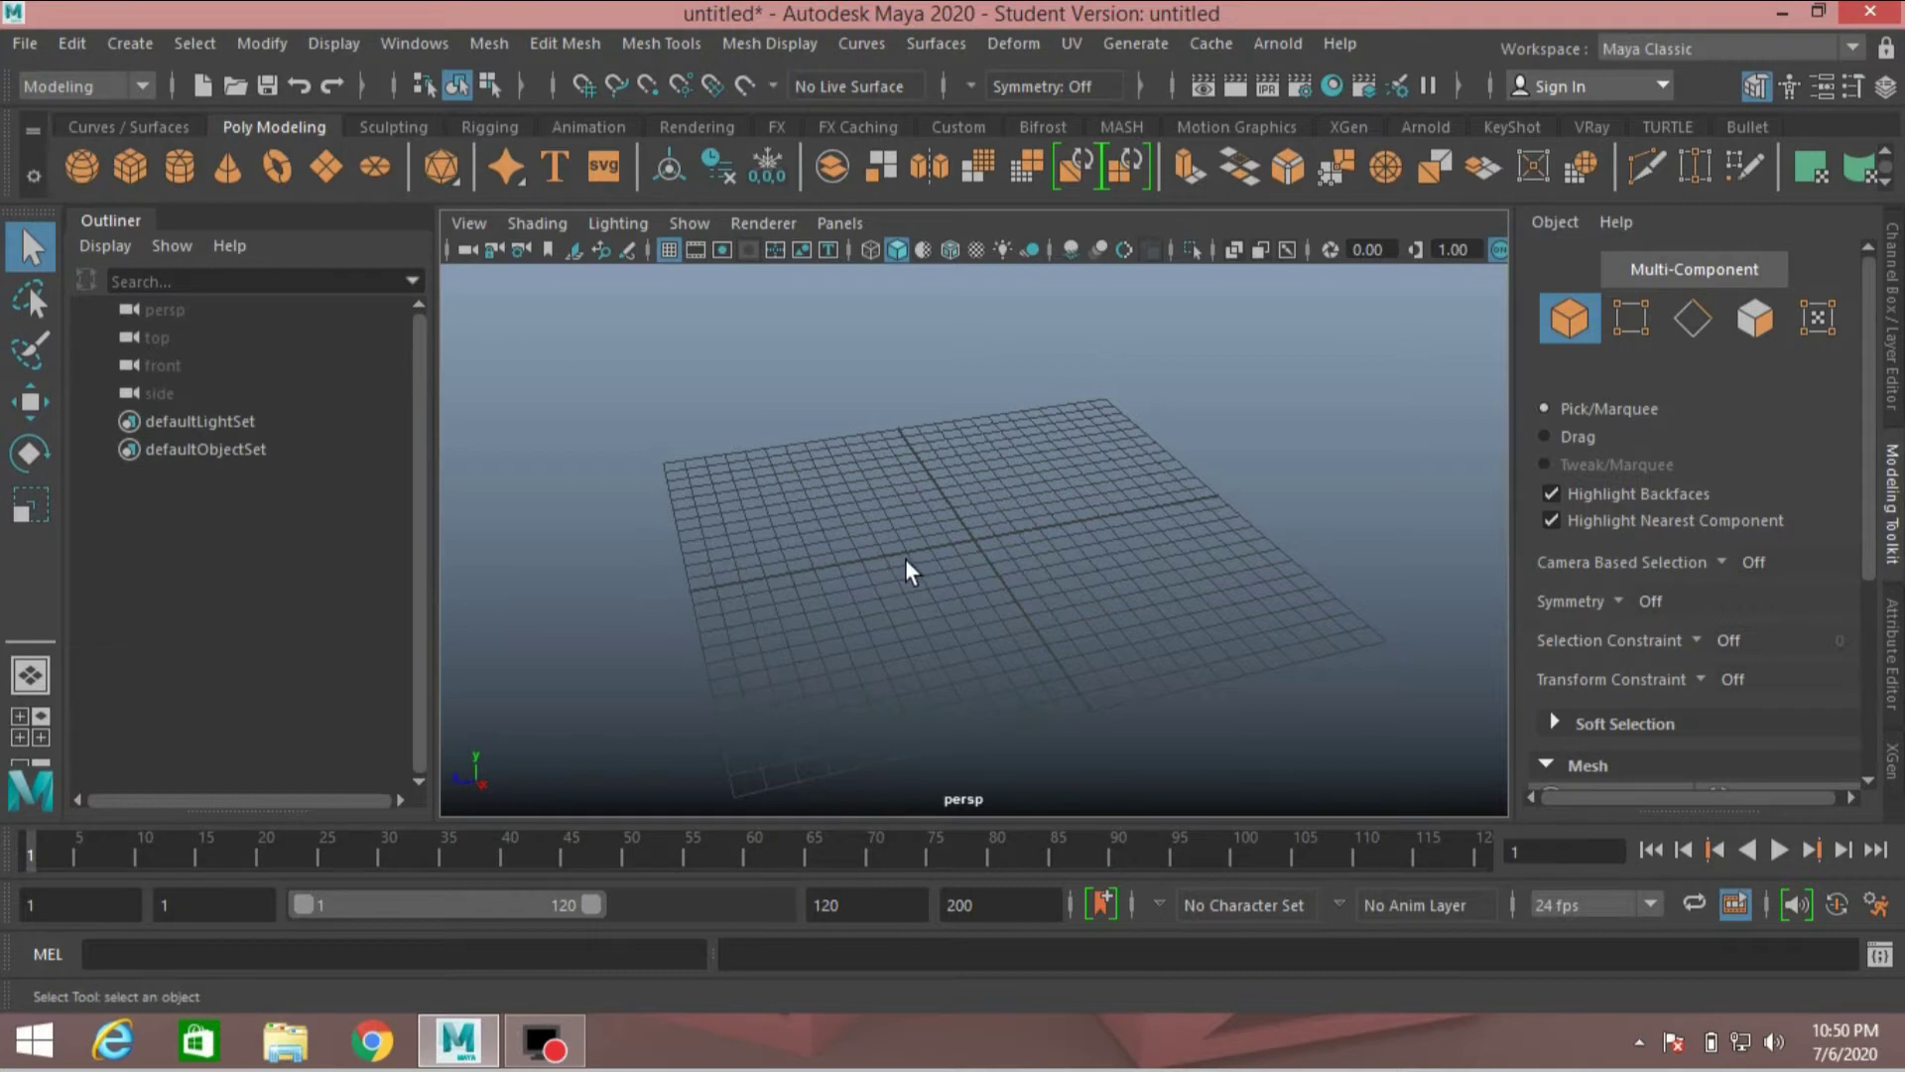
pyautogui.click(132, 173)
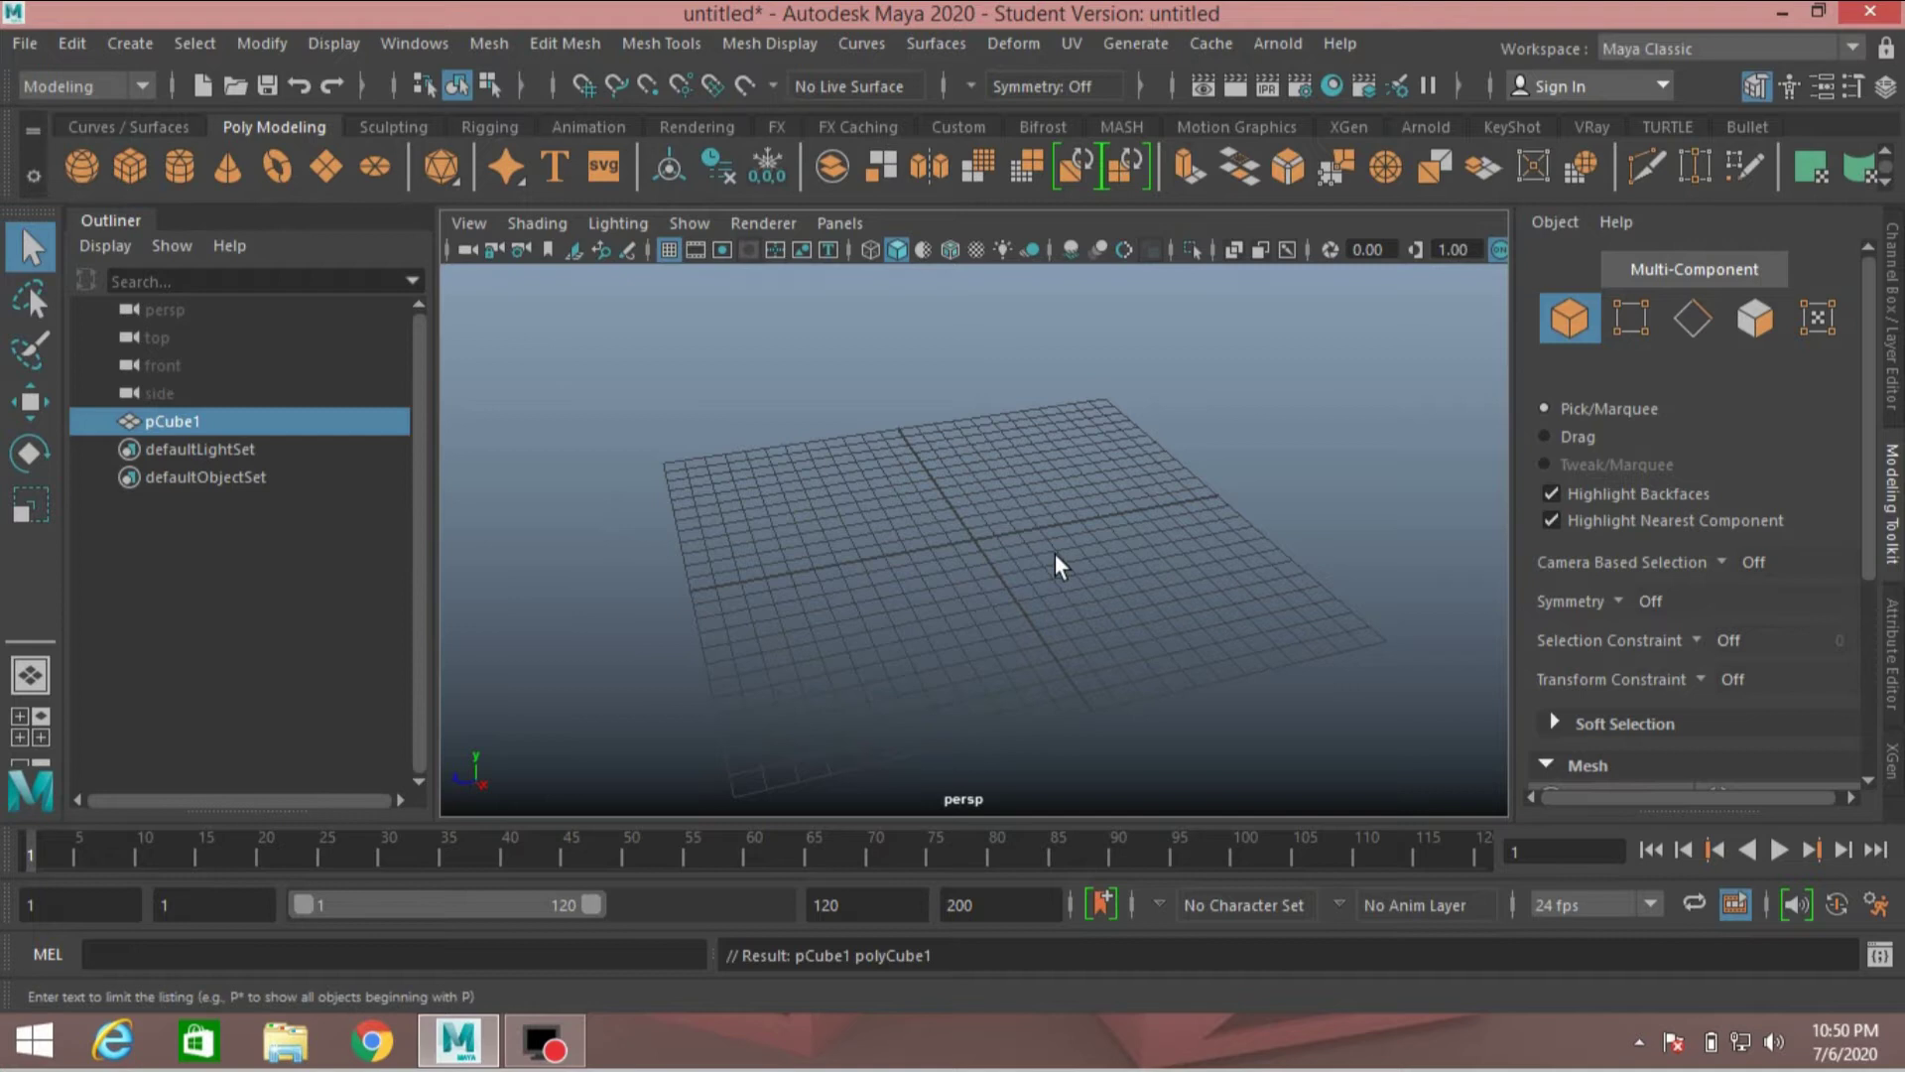
pyautogui.click(30, 508)
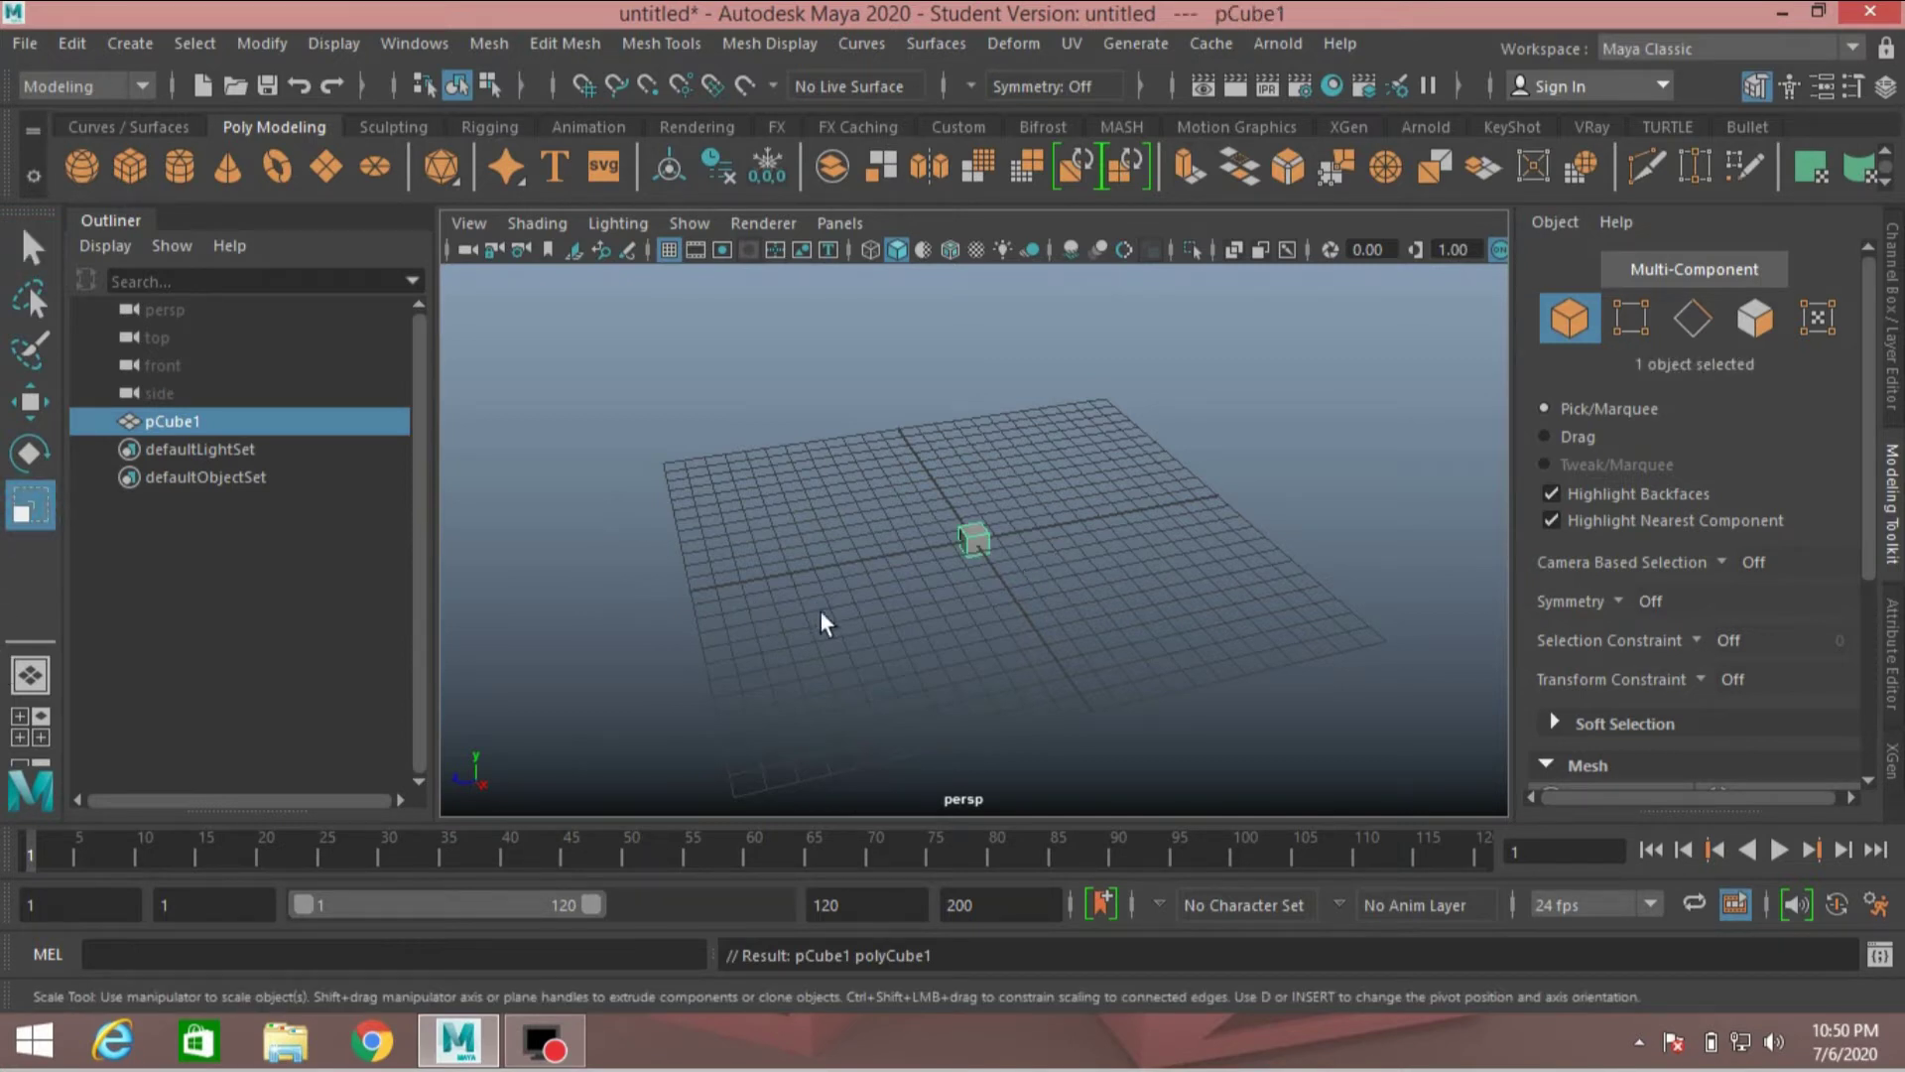
pyautogui.moveTo(845, 574); pyautogui.dragTo(484, 701)
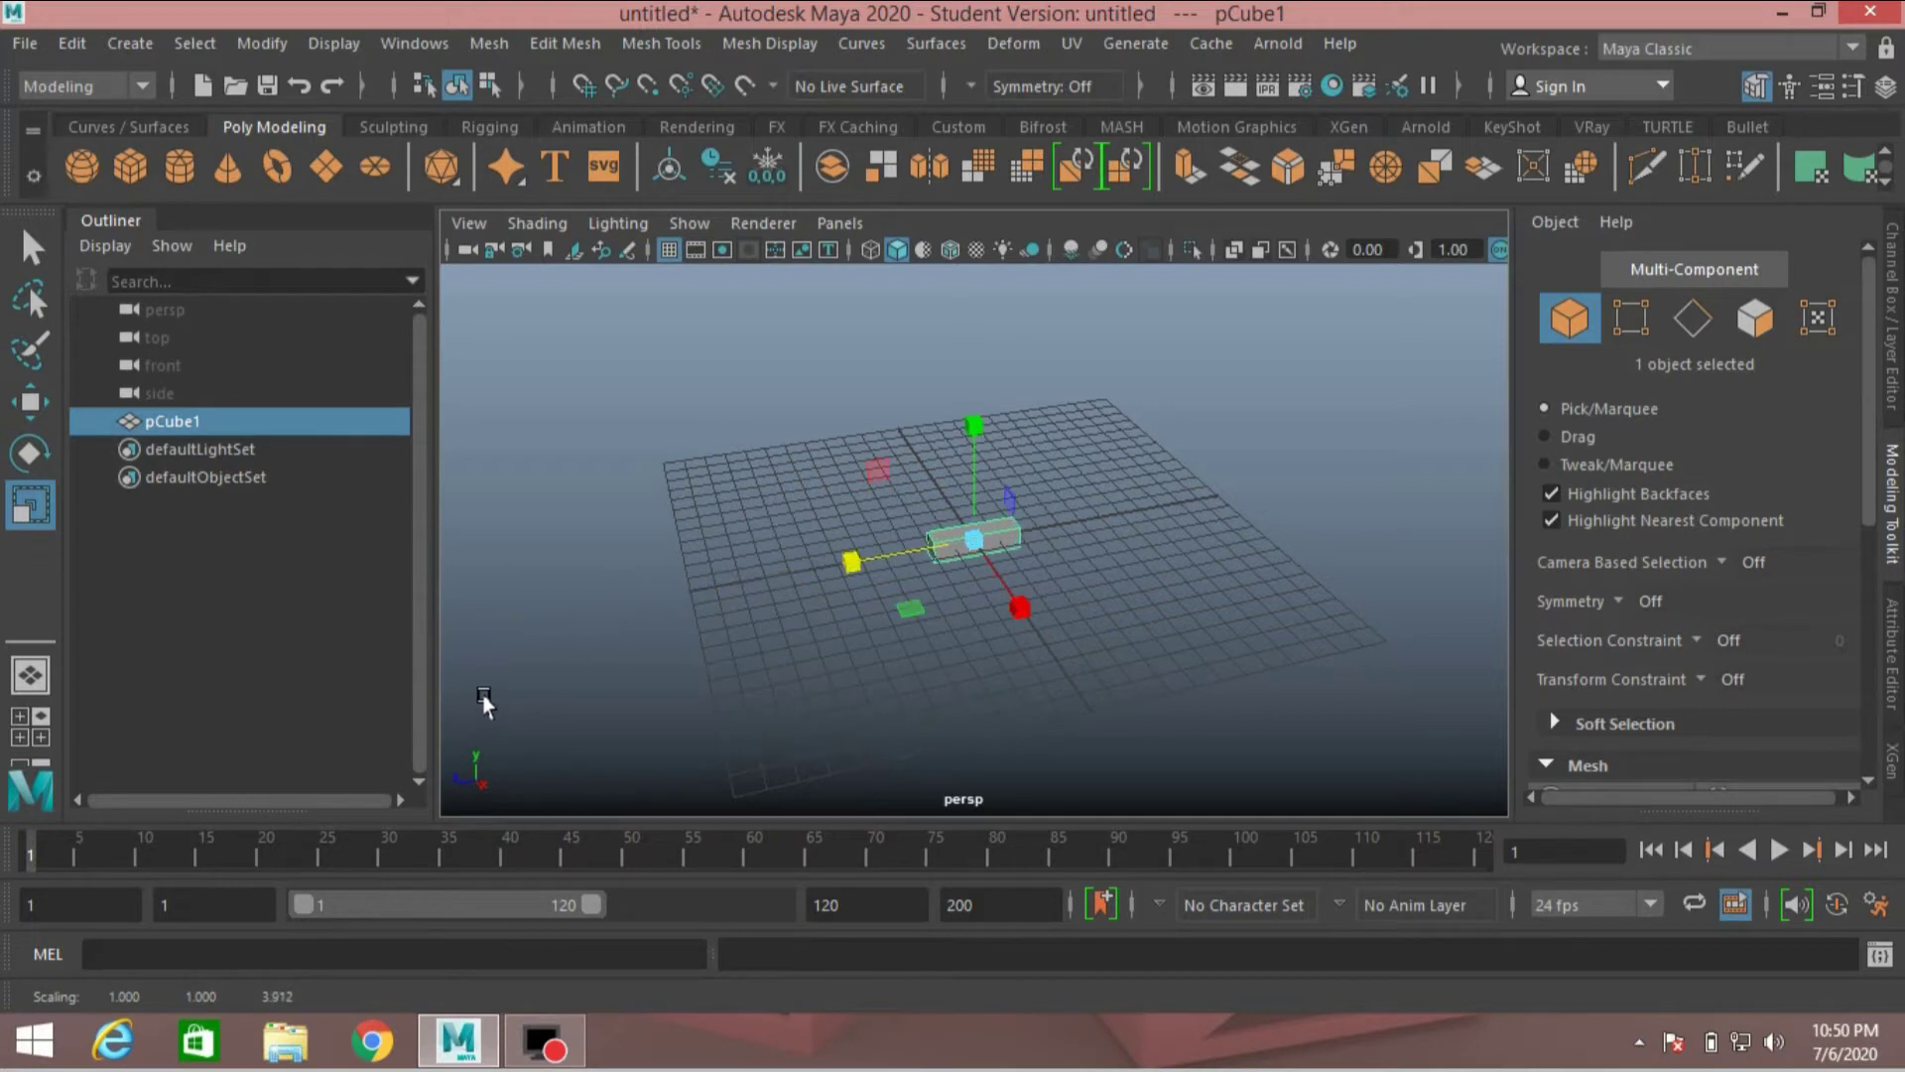
pyautogui.moveTo(851, 562); pyautogui.dragTo(650, 646)
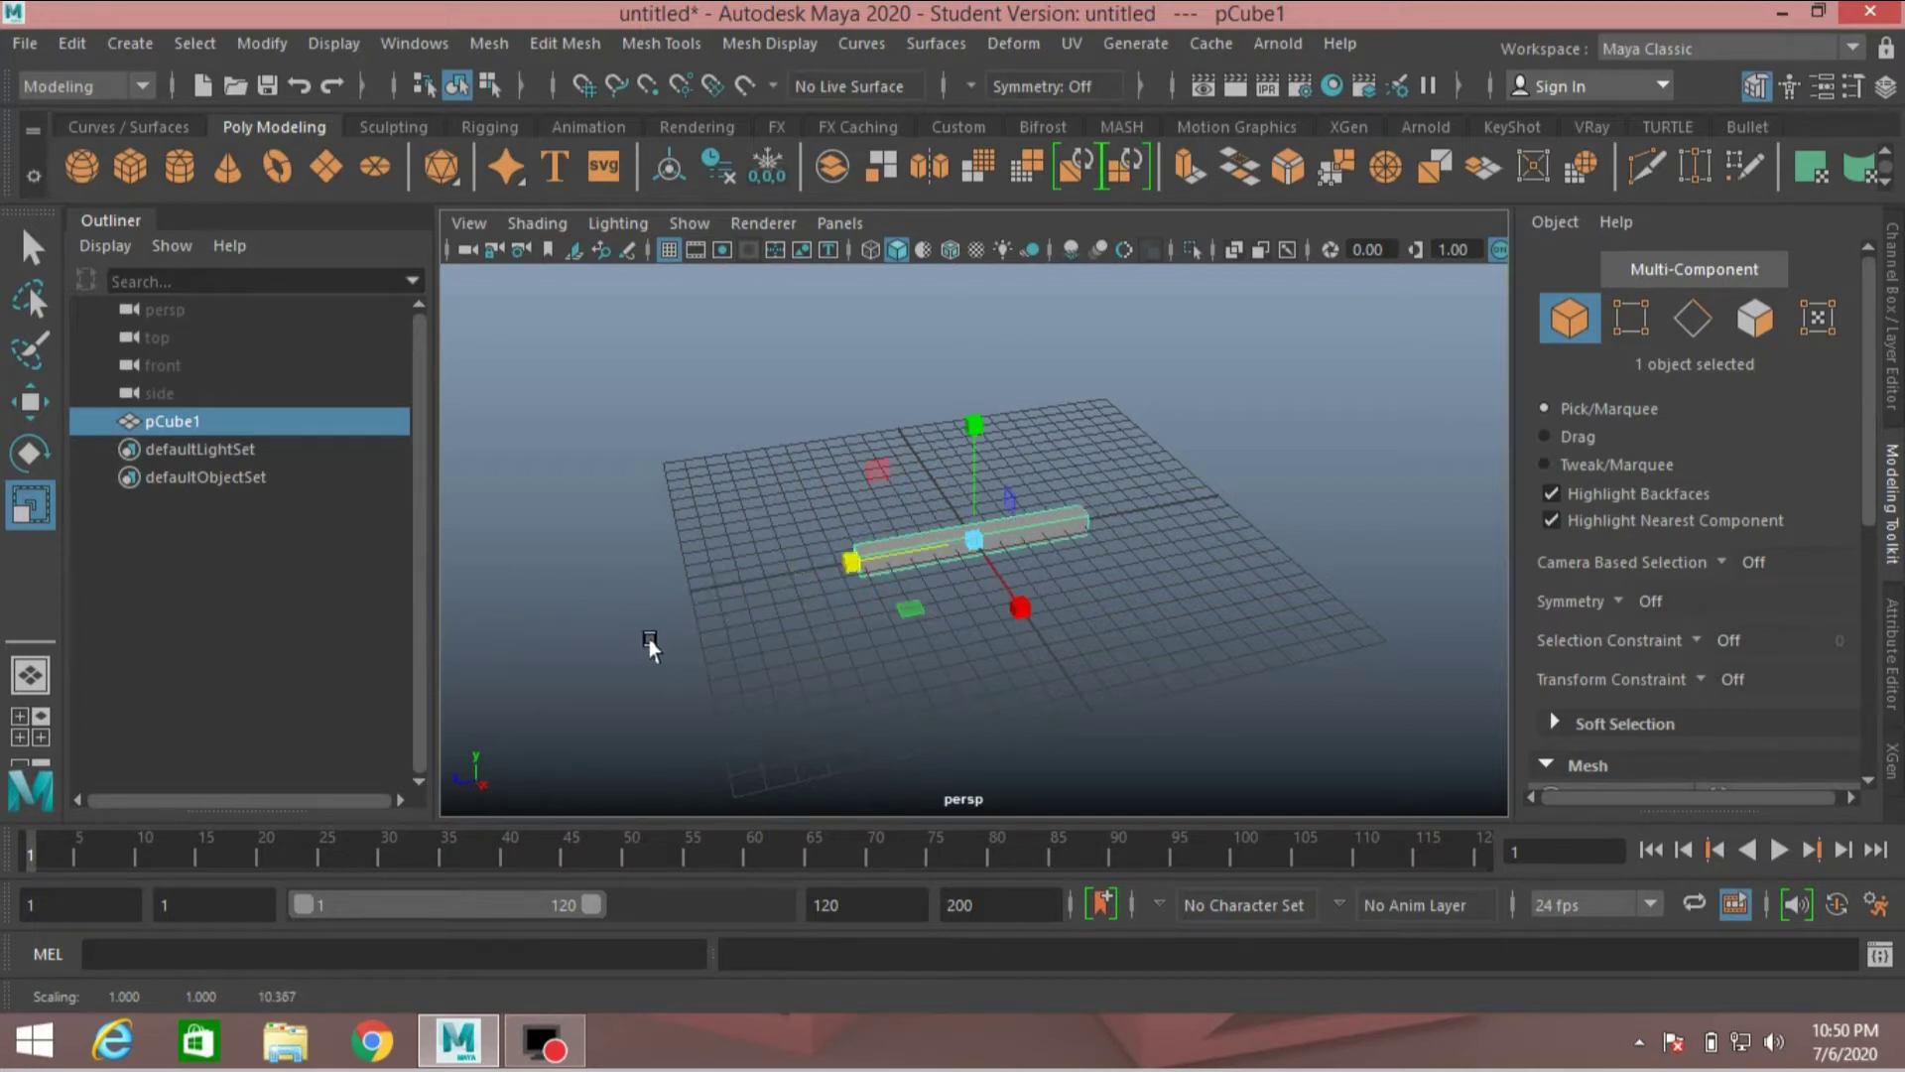
# Step: Raise the cube slightly along Y
pyautogui.press('w')
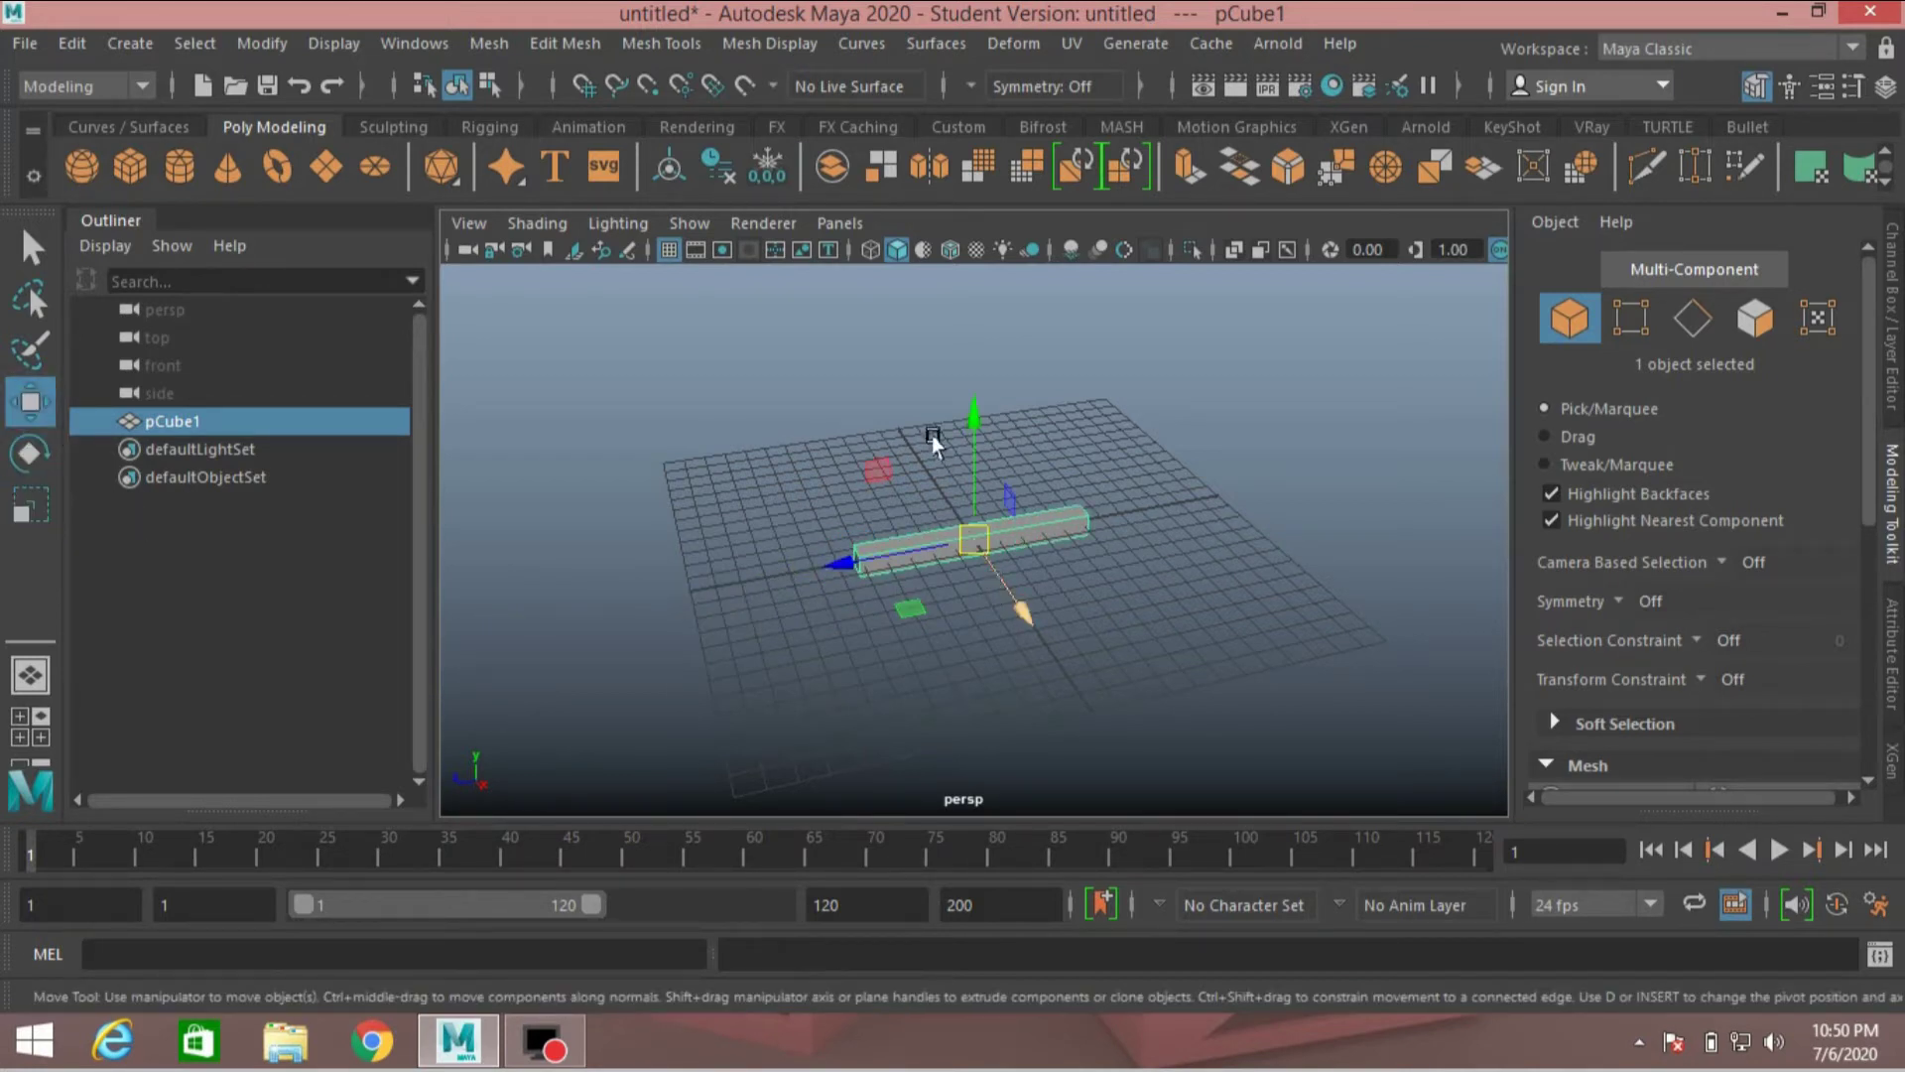
pyautogui.moveTo(971, 456); pyautogui.dragTo(961, 444)
pyautogui.scroll(4, 1110, 513)
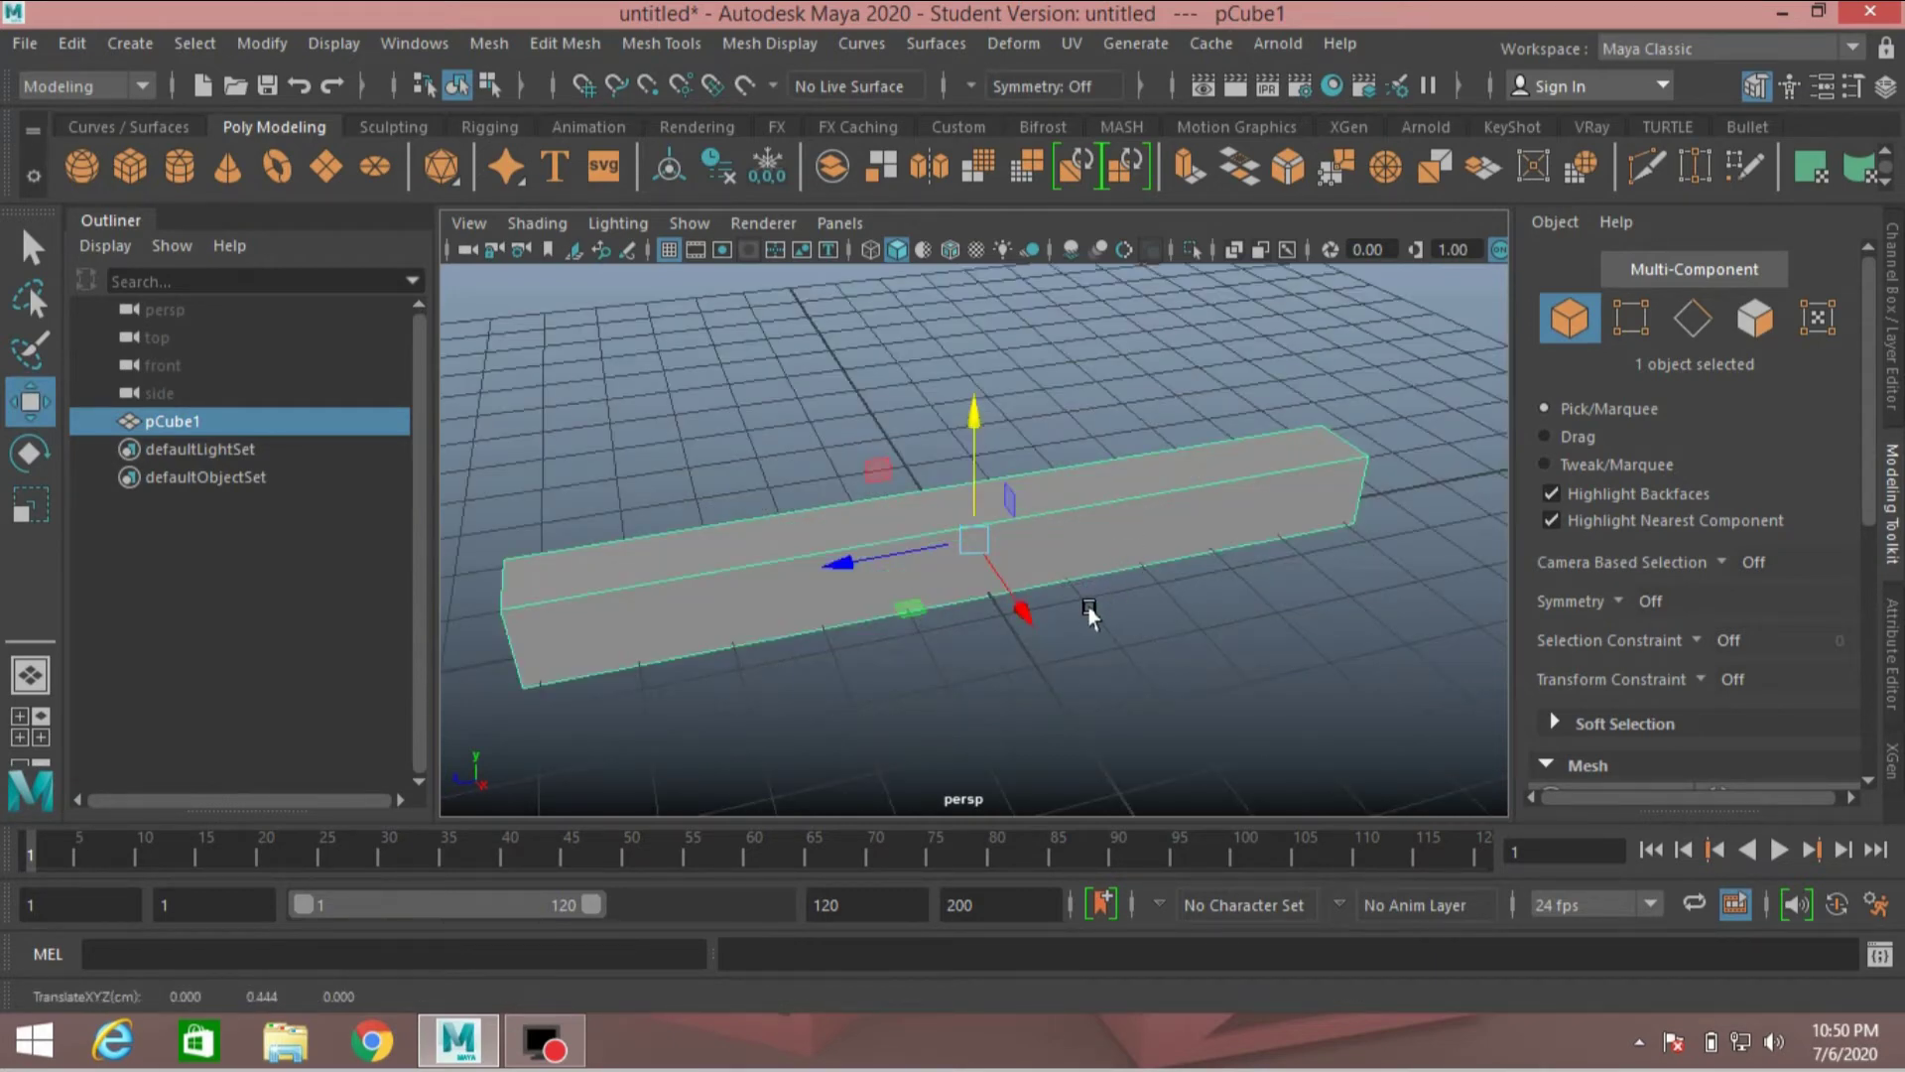
pyautogui.moveTo(1089, 613)
pyautogui.keyDown('alt'); pyautogui.mouseDown()
pyautogui.moveTo(1110, 617)
pyautogui.moveTo(1081, 625)
pyautogui.moveTo(1067, 596)
pyautogui.mouseUp(); pyautogui.keyUp('alt')
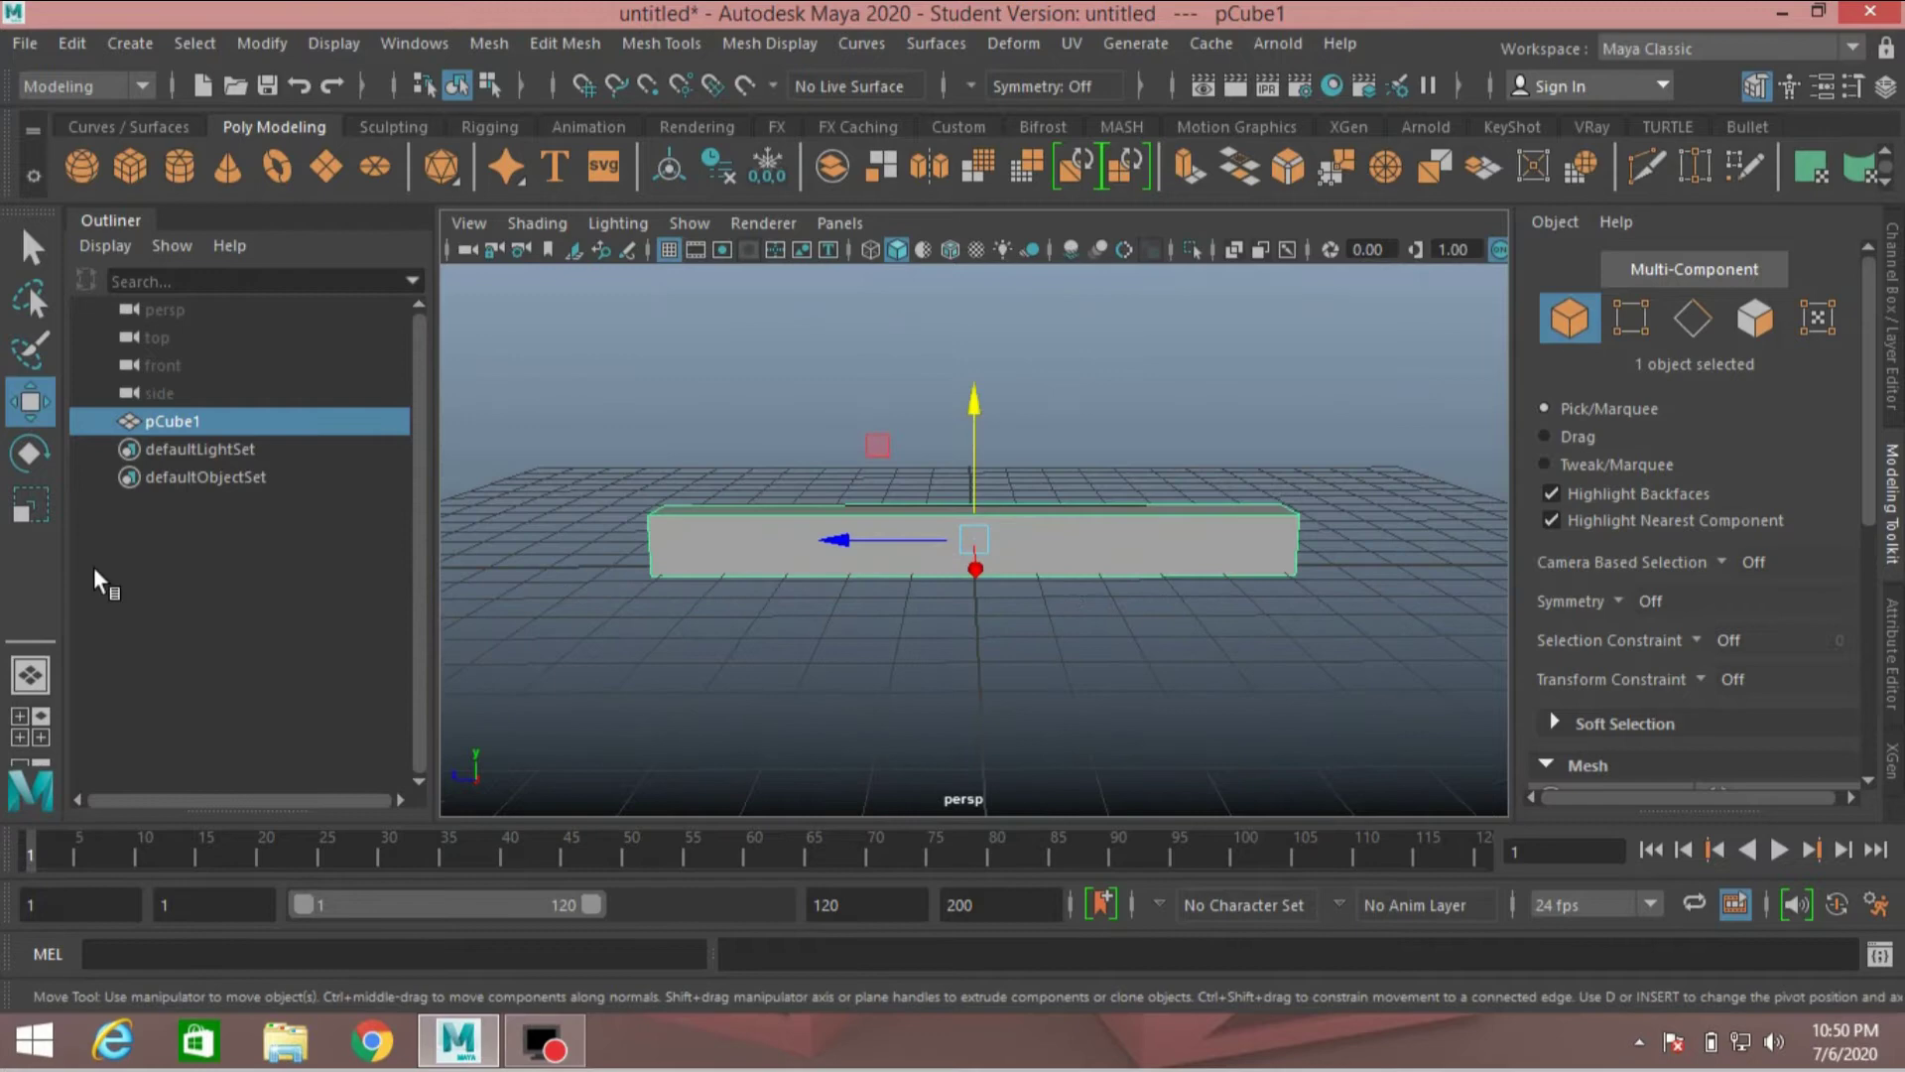
# Step: Widen the cube along X into a broad, flat slab
pyautogui.click(30, 506)
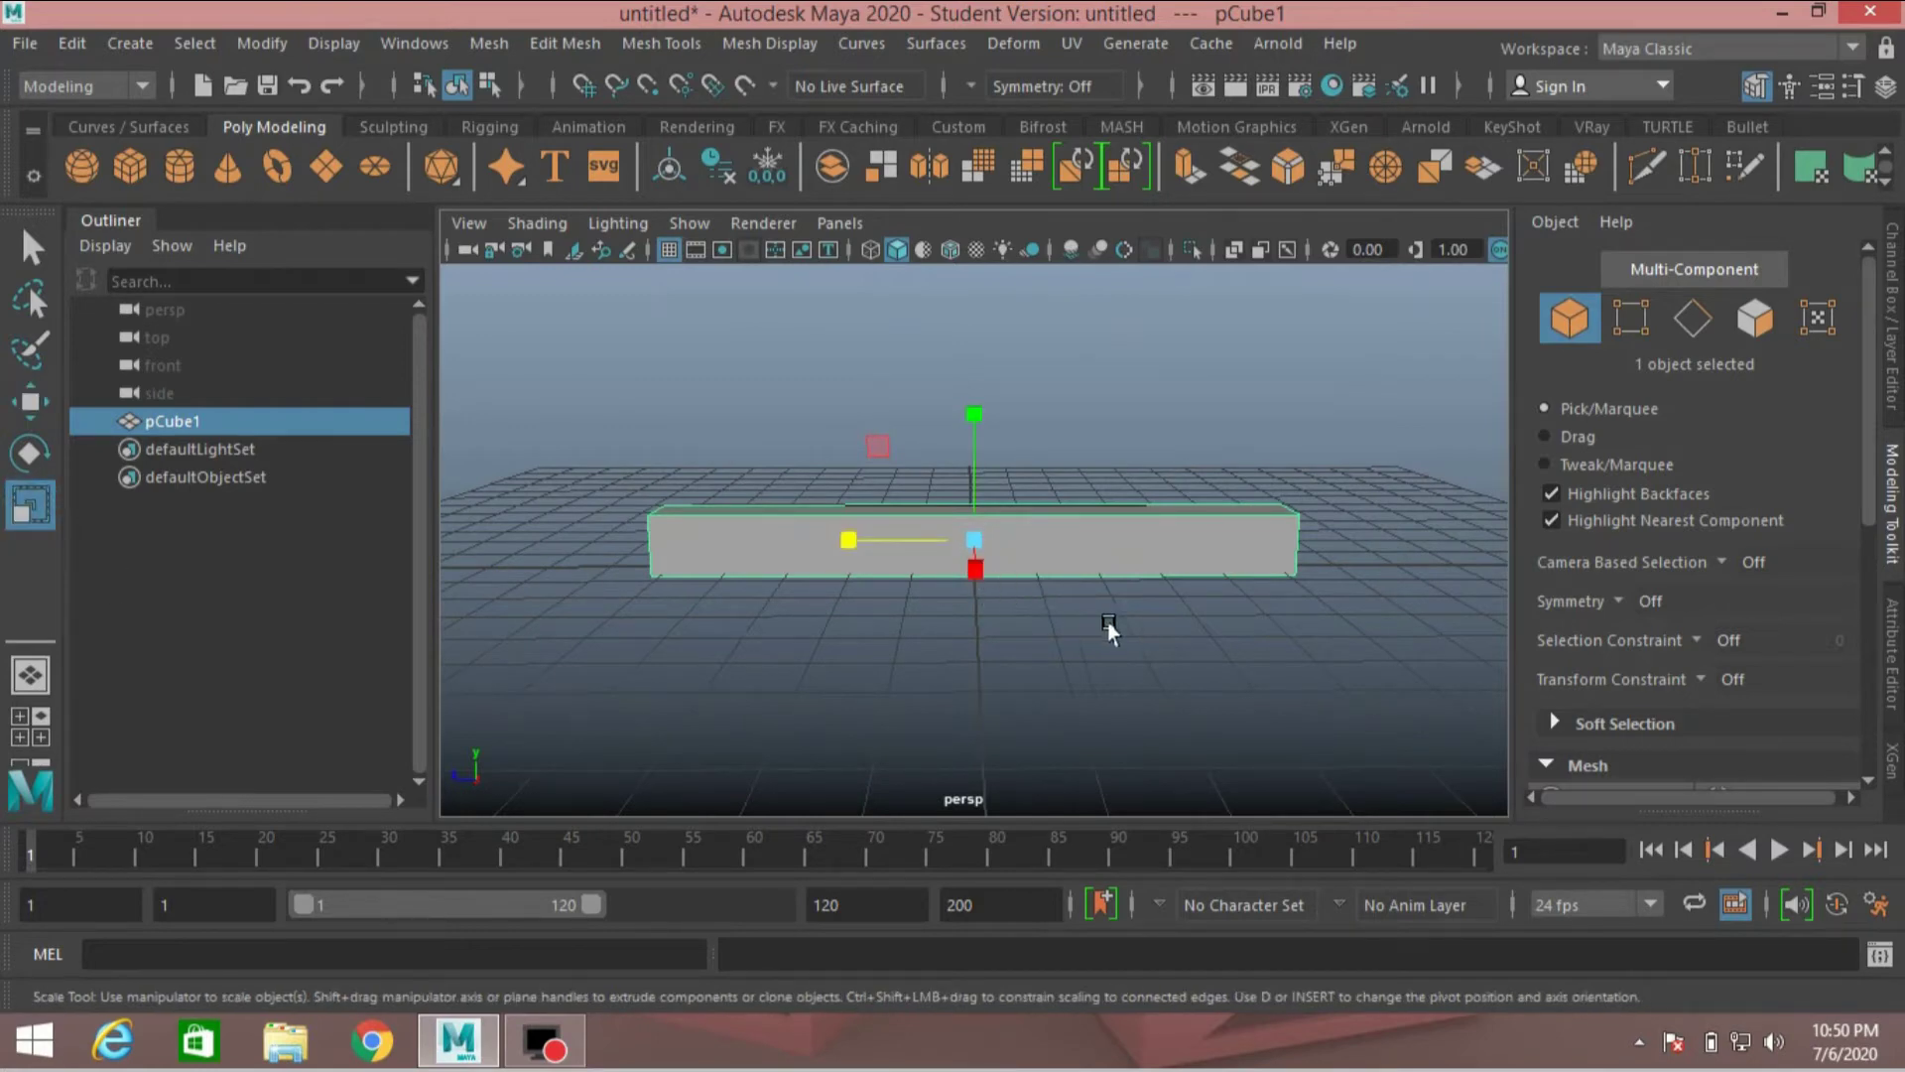
pyautogui.keyDown('alt'); pyautogui.moveTo(1108, 630); pyautogui.dragTo(893, 655); pyautogui.keyUp('alt')
pyautogui.moveTo(854, 564); pyautogui.dragTo(640, 574)
pyautogui.moveTo(846, 570); pyautogui.dragTo(724, 596)
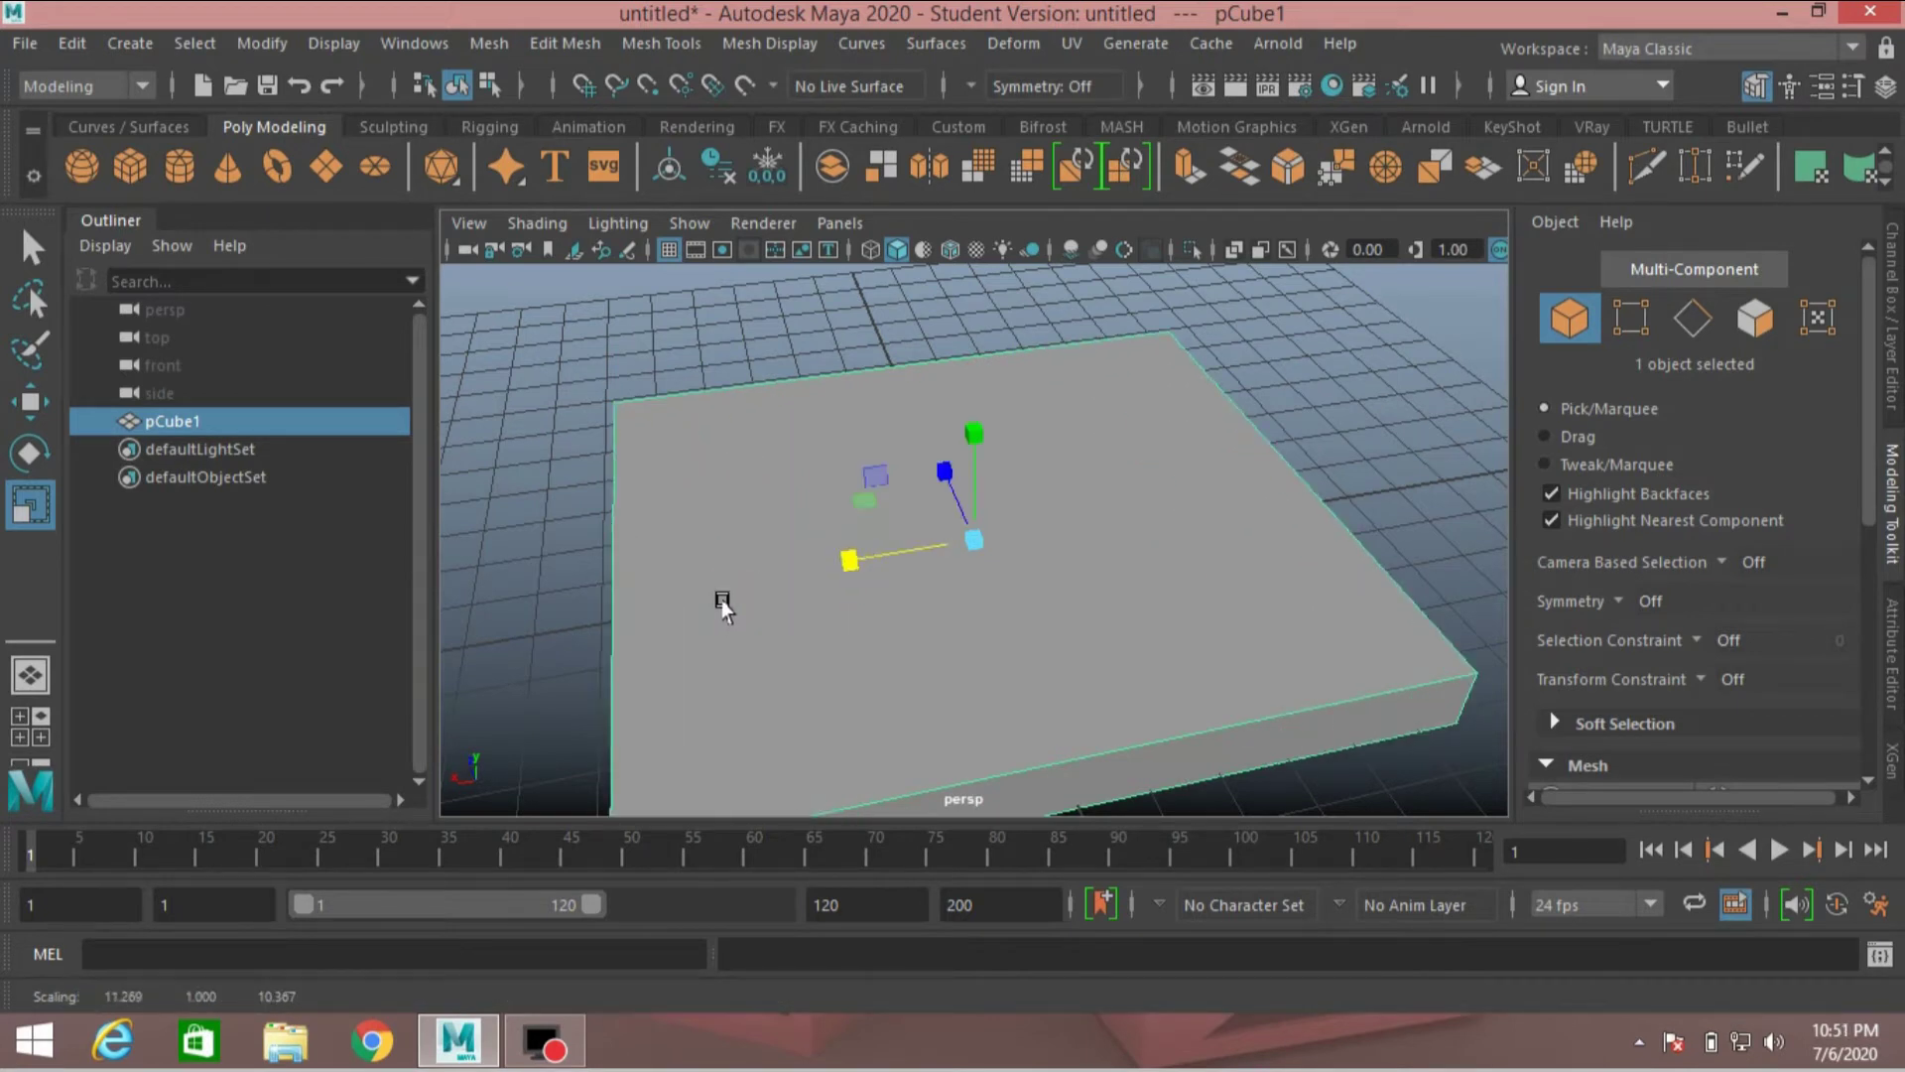
# Step: Insert Edge Loop twice: across the slab's top near one end and around its sides
pyautogui.click(661, 42)
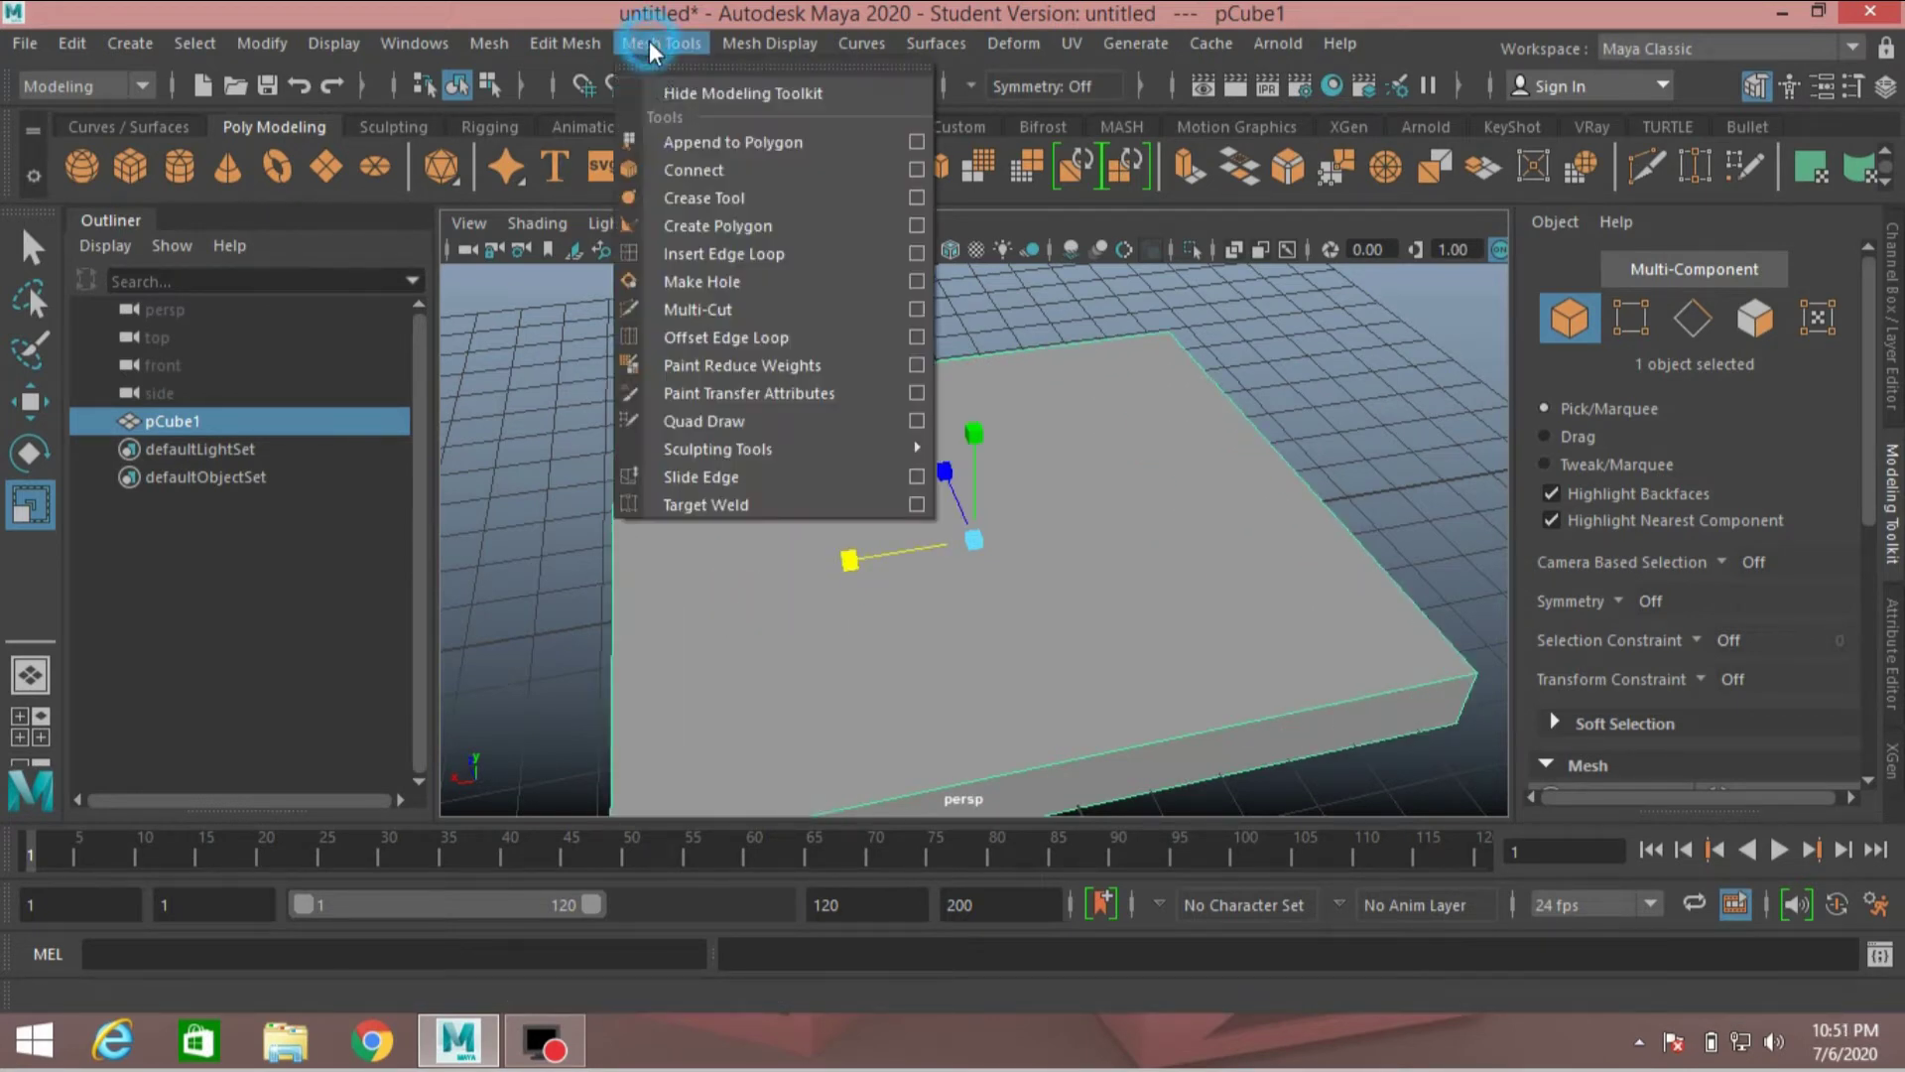
pyautogui.click(734, 254)
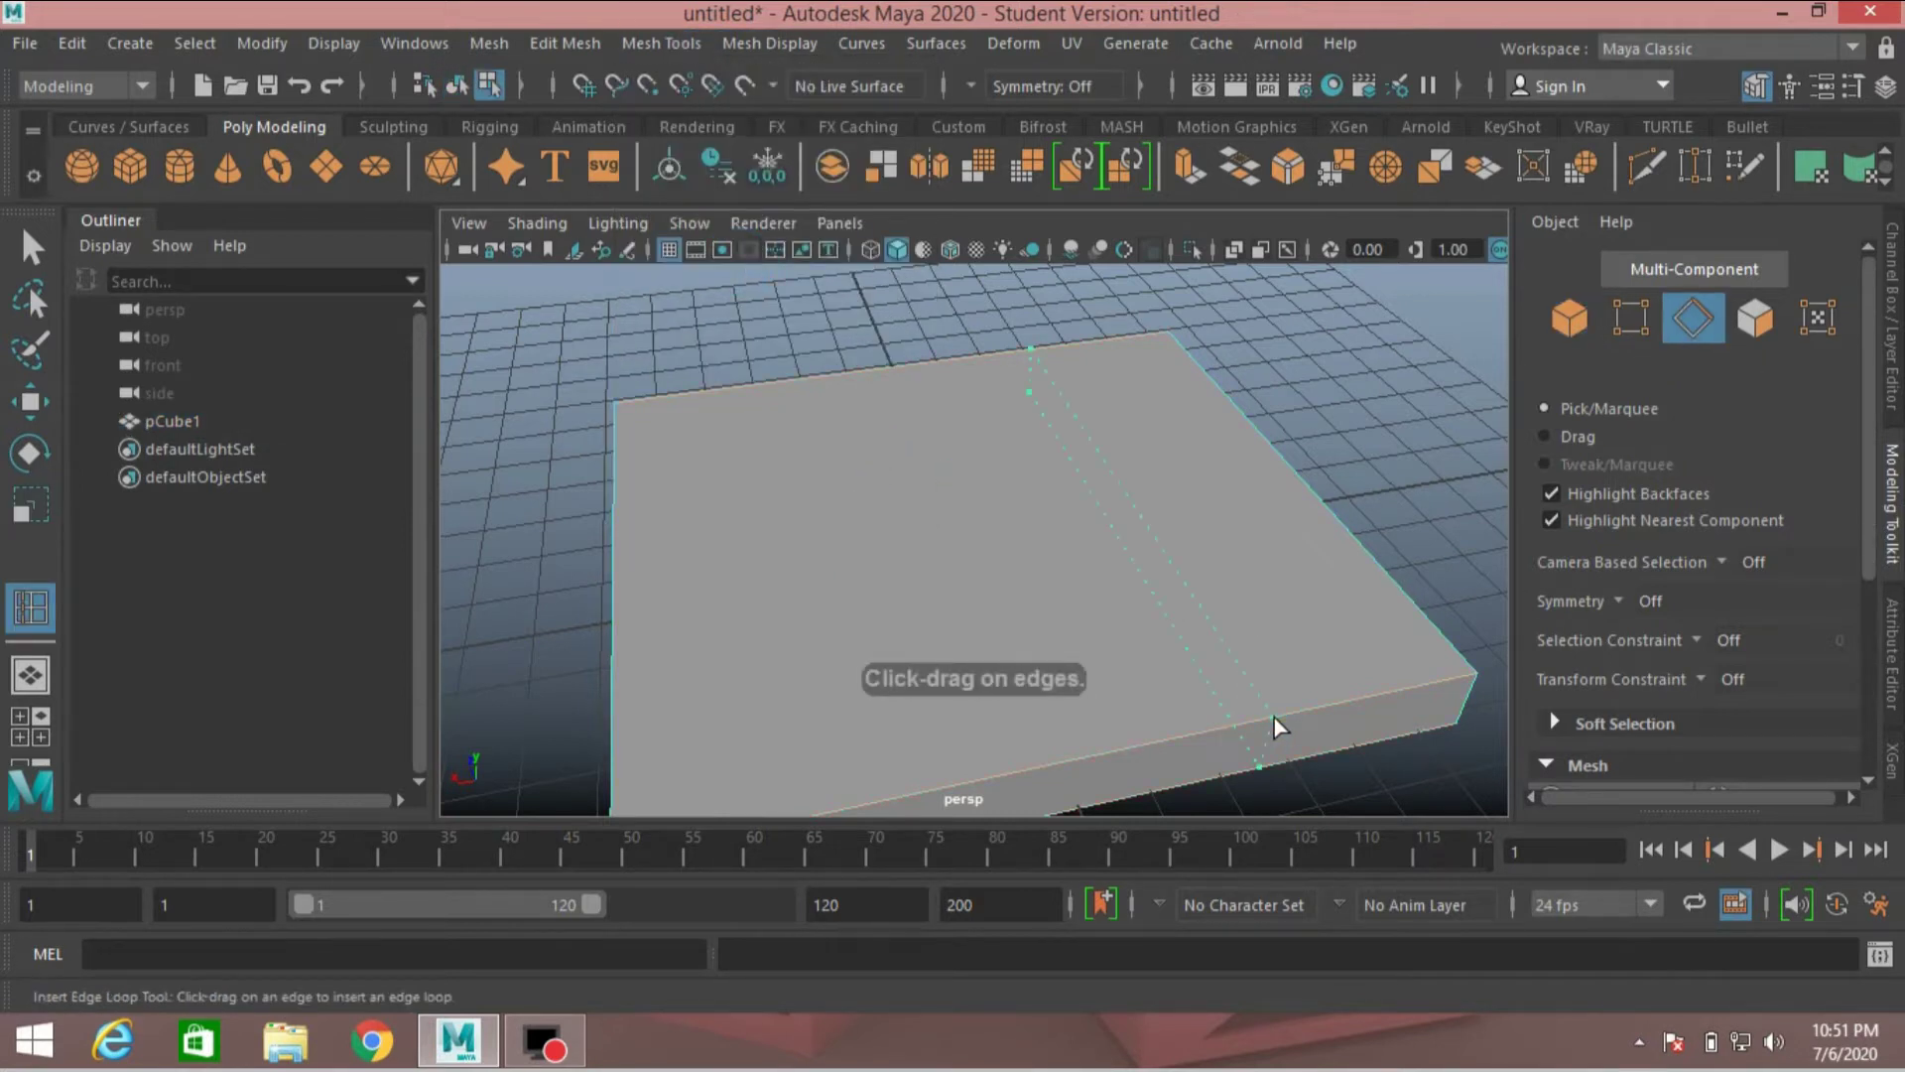
pyautogui.moveTo(1325, 727); pyautogui.dragTo(1346, 723)
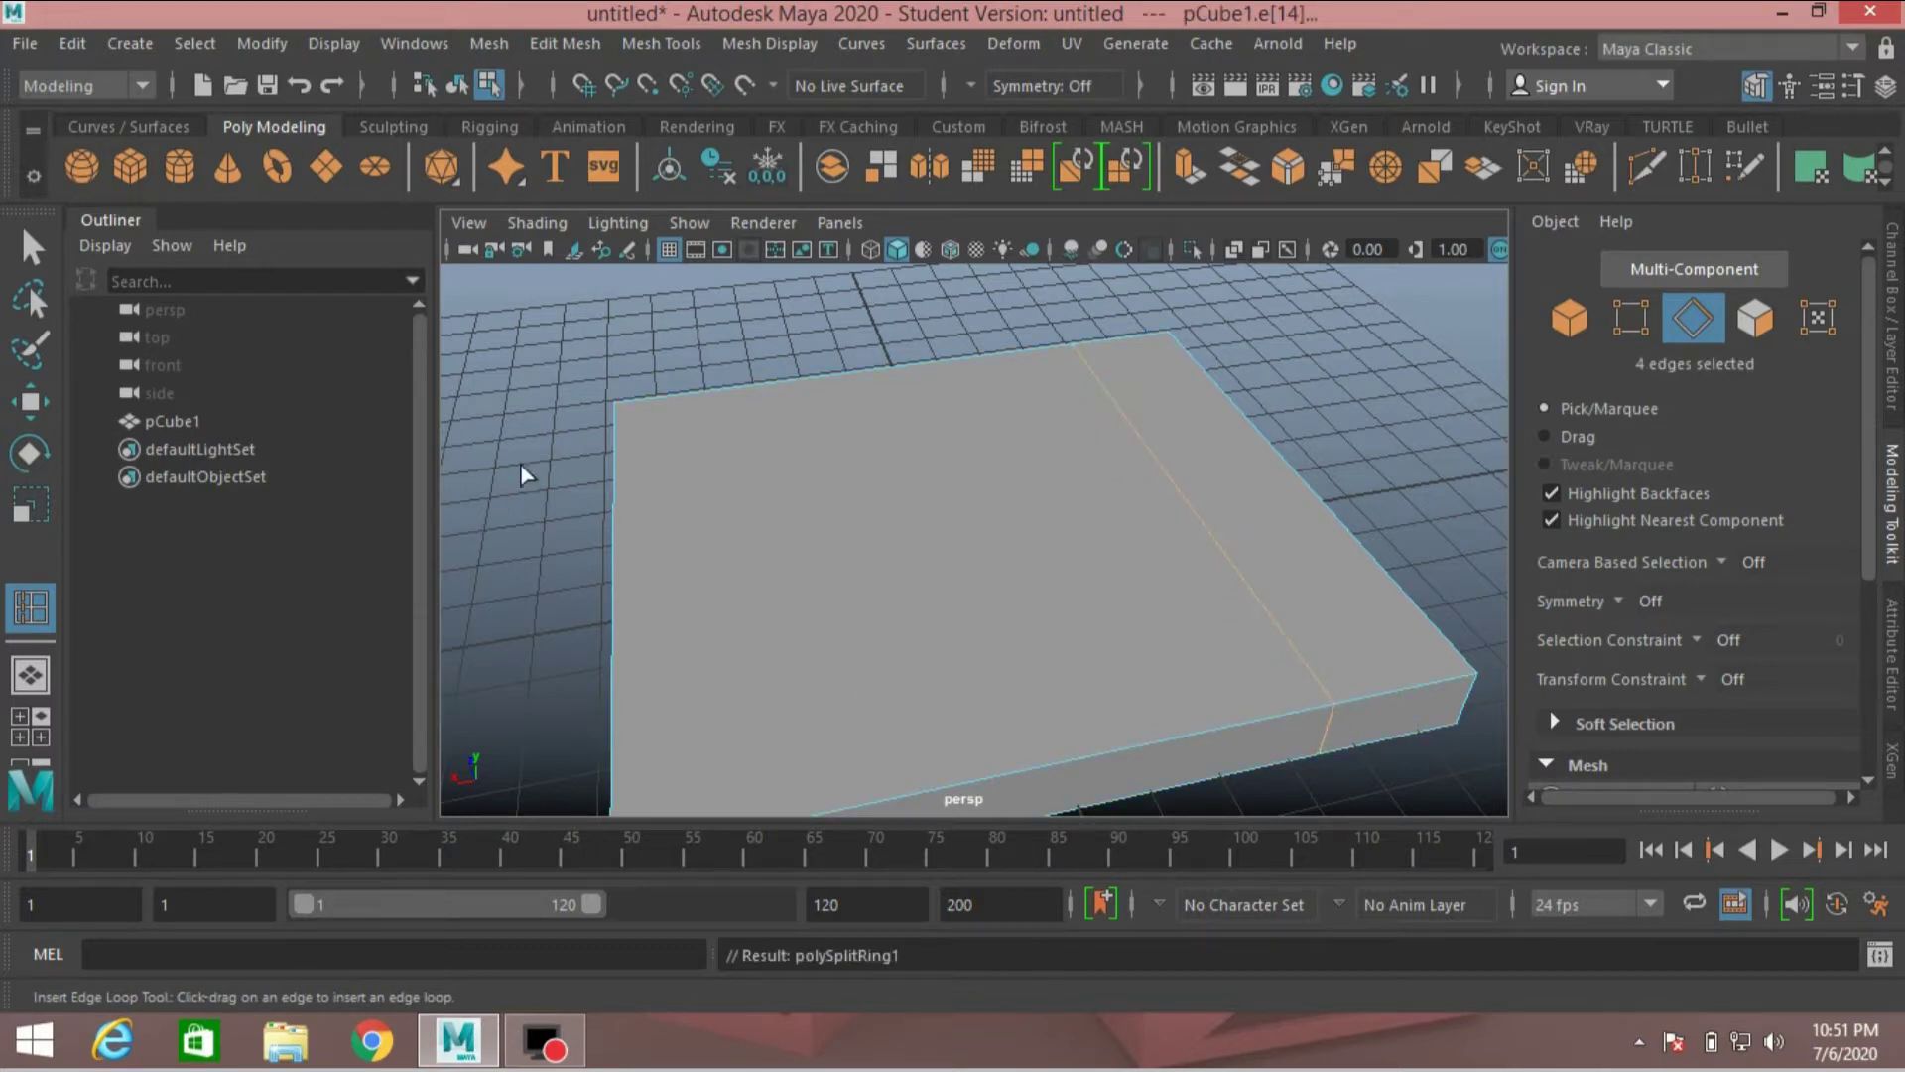
pyautogui.keyDown('alt'); pyautogui.moveTo(582, 499); pyautogui.dragTo(989, 573); pyautogui.keyUp('alt')
pyautogui.scroll(-5, 842, 494)
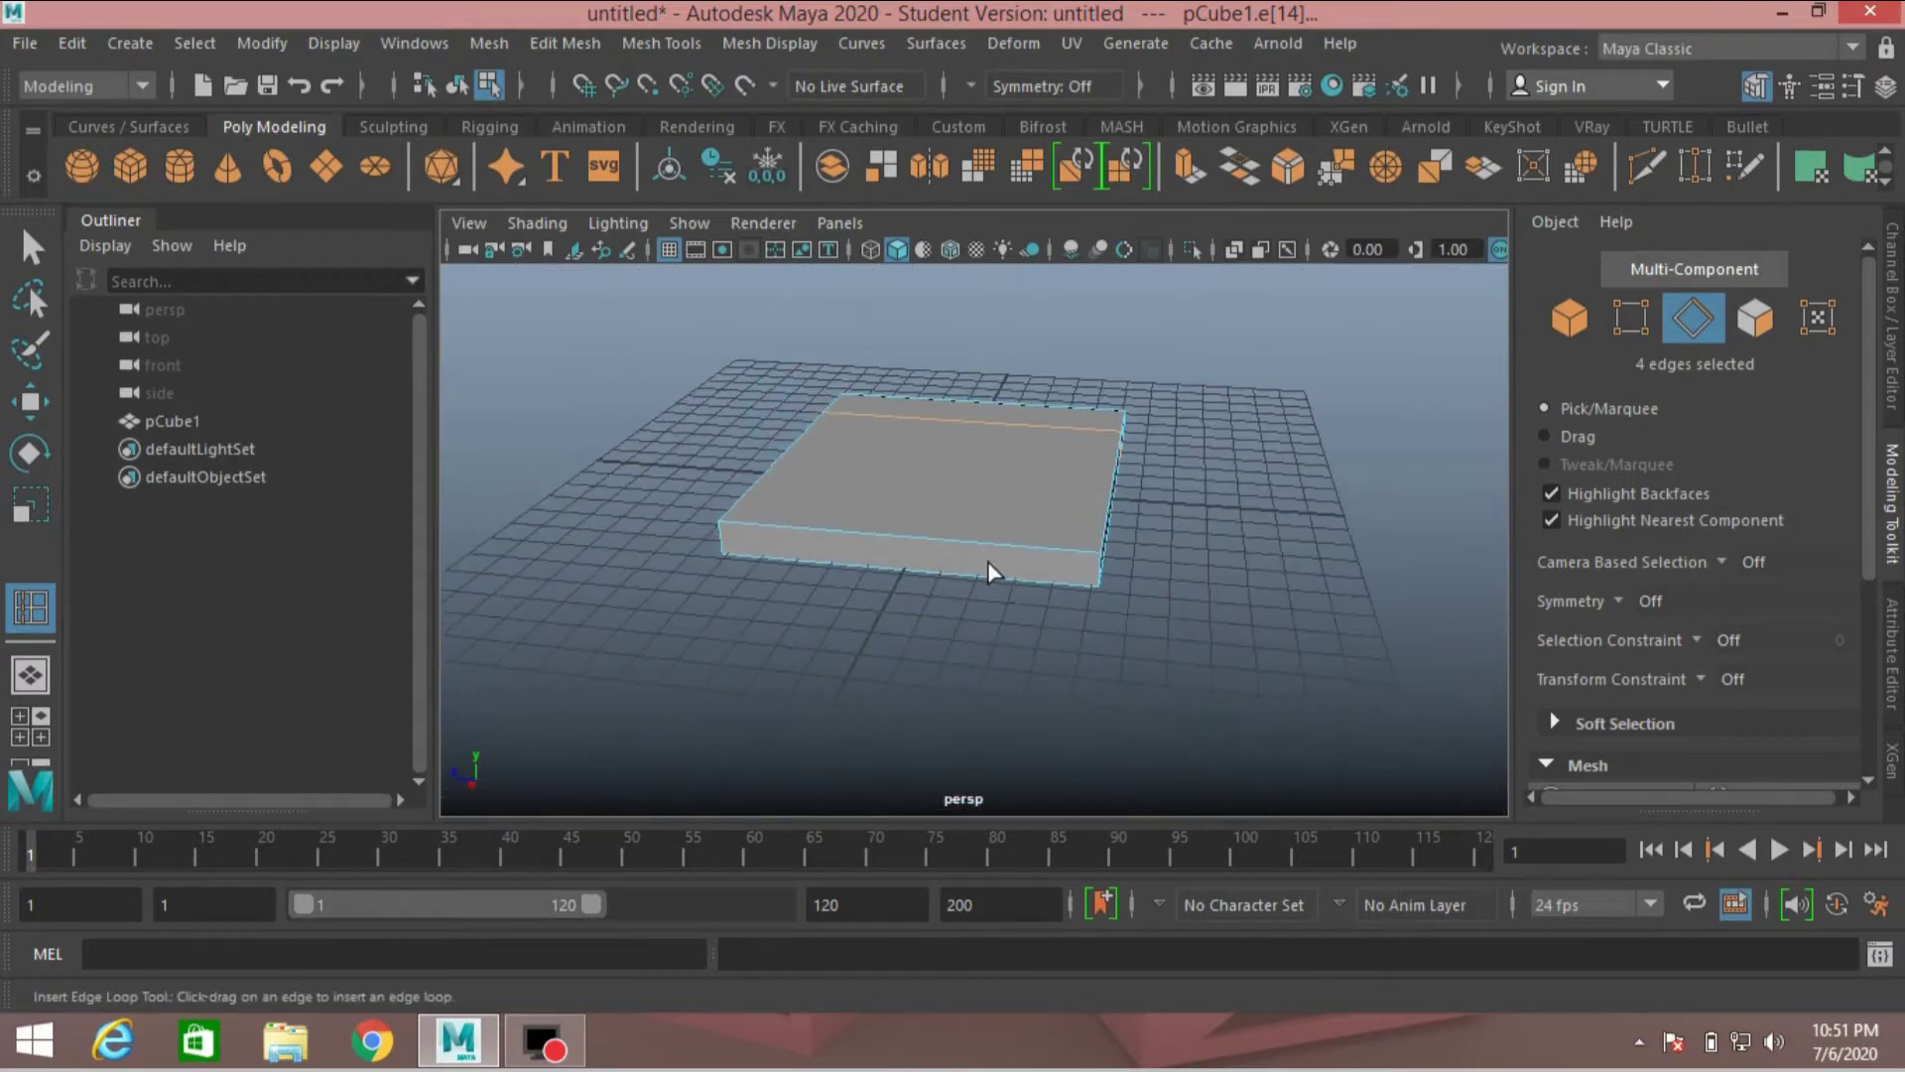
pyautogui.click(1100, 578)
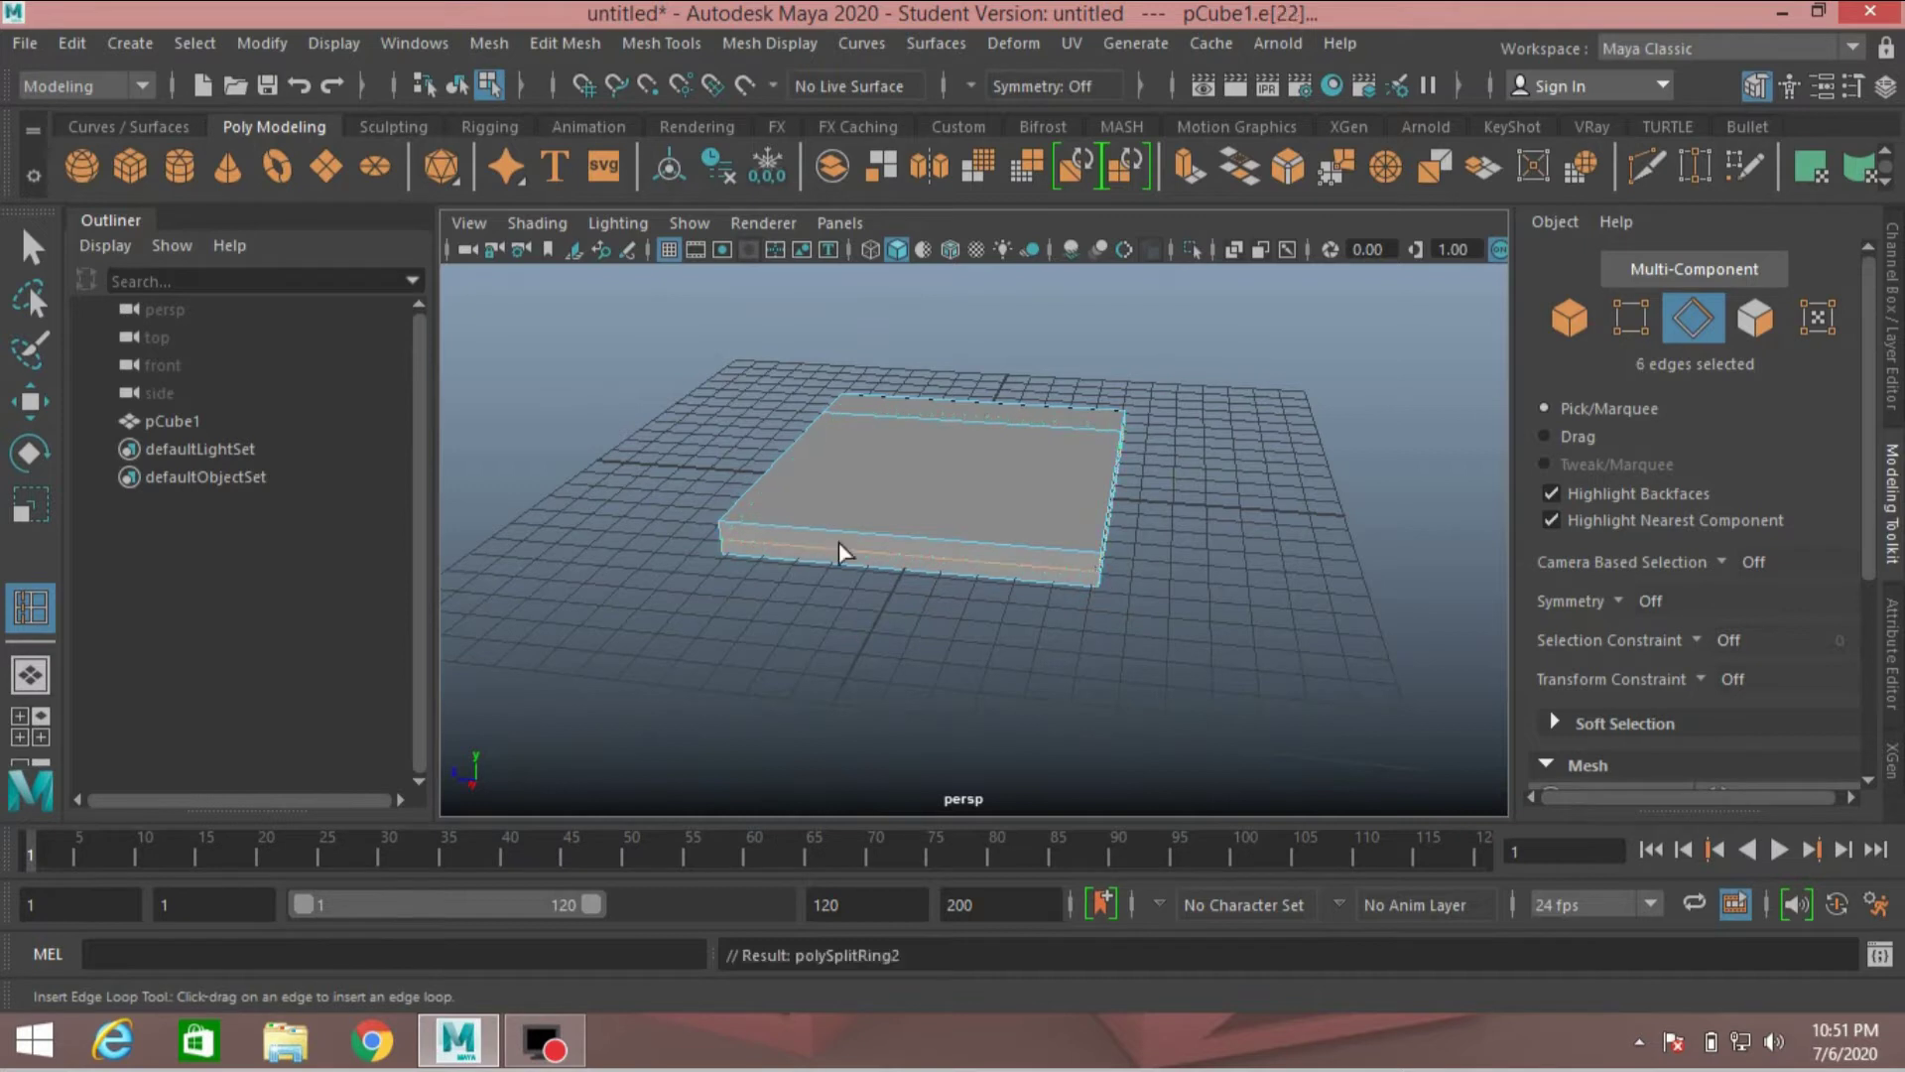
# Step: In Face mode, select the narrow end strip face of the slab
pyautogui.press('q')
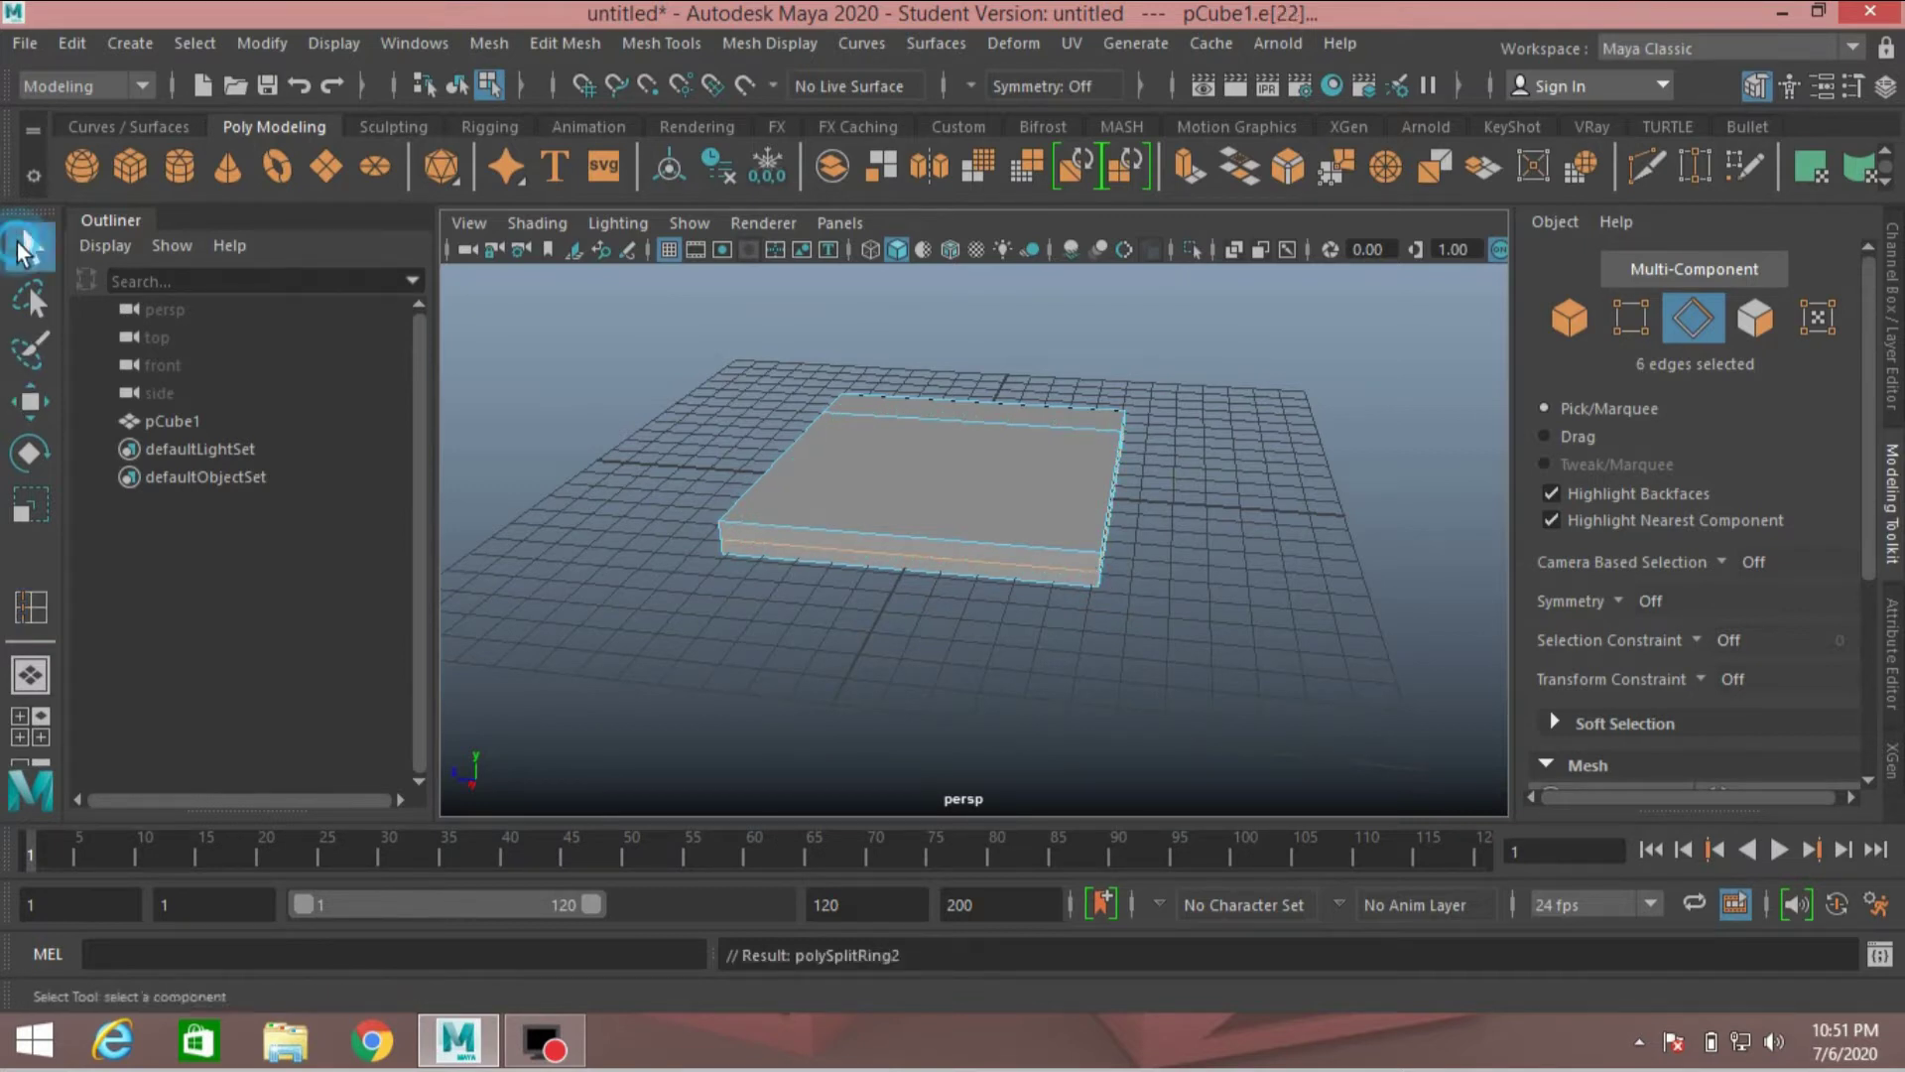
pyautogui.click(1754, 322)
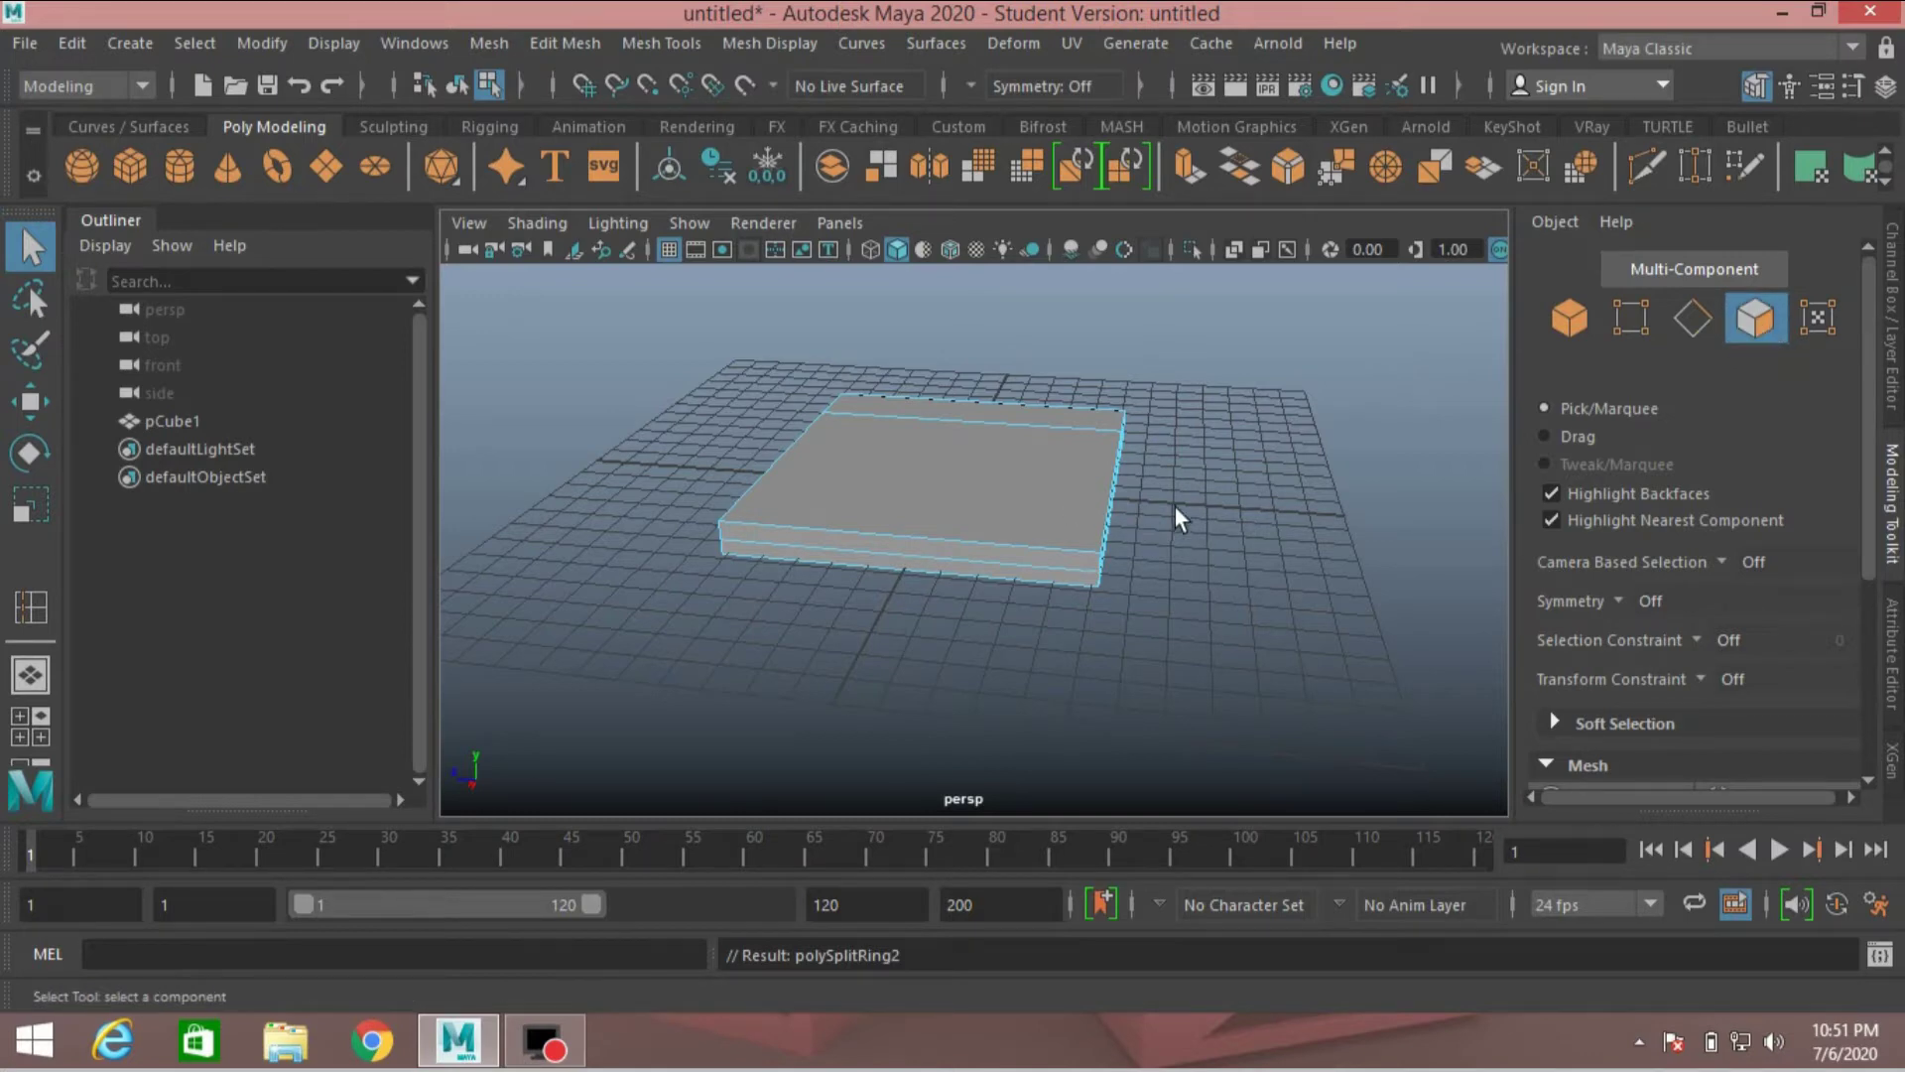
pyautogui.scroll(5, 1215, 506)
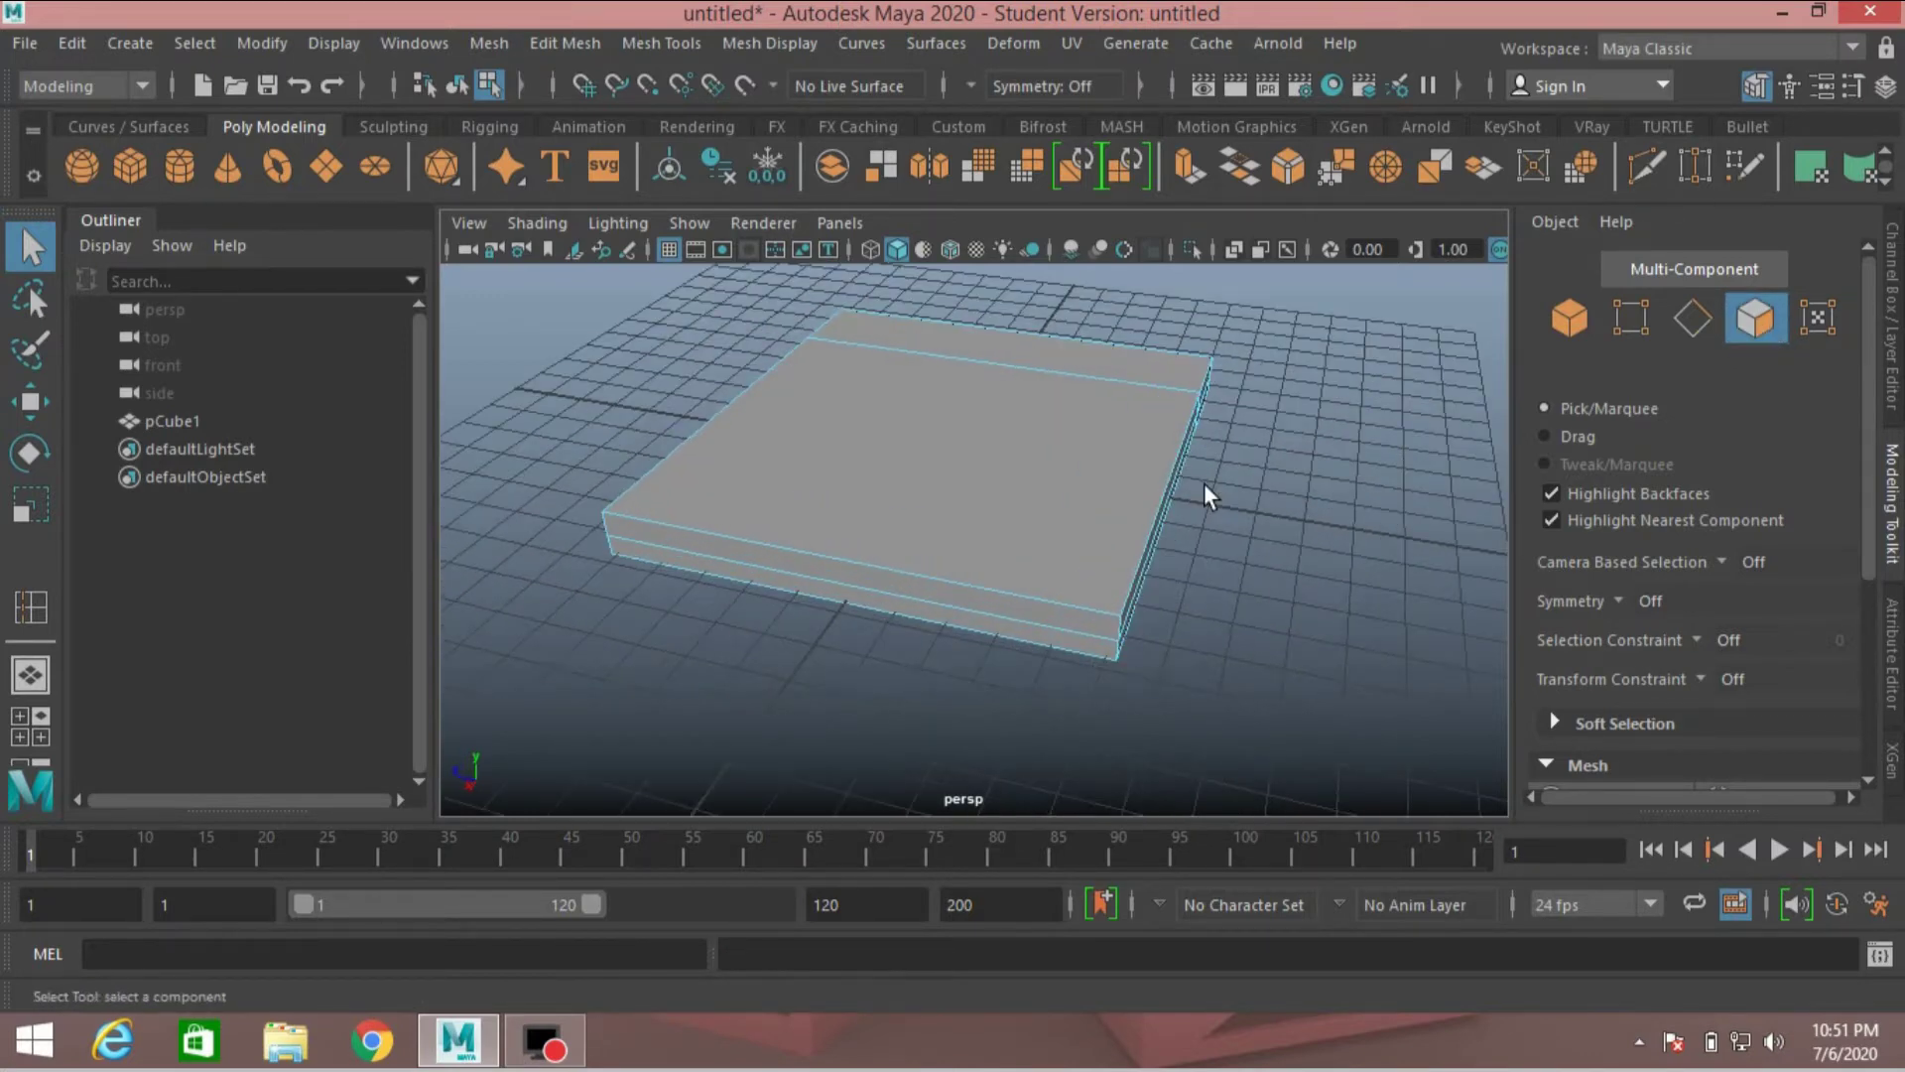
pyautogui.keyDown('alt'); pyautogui.moveTo(1205, 524); pyautogui.dragTo(1101, 516); pyautogui.keyUp('alt')
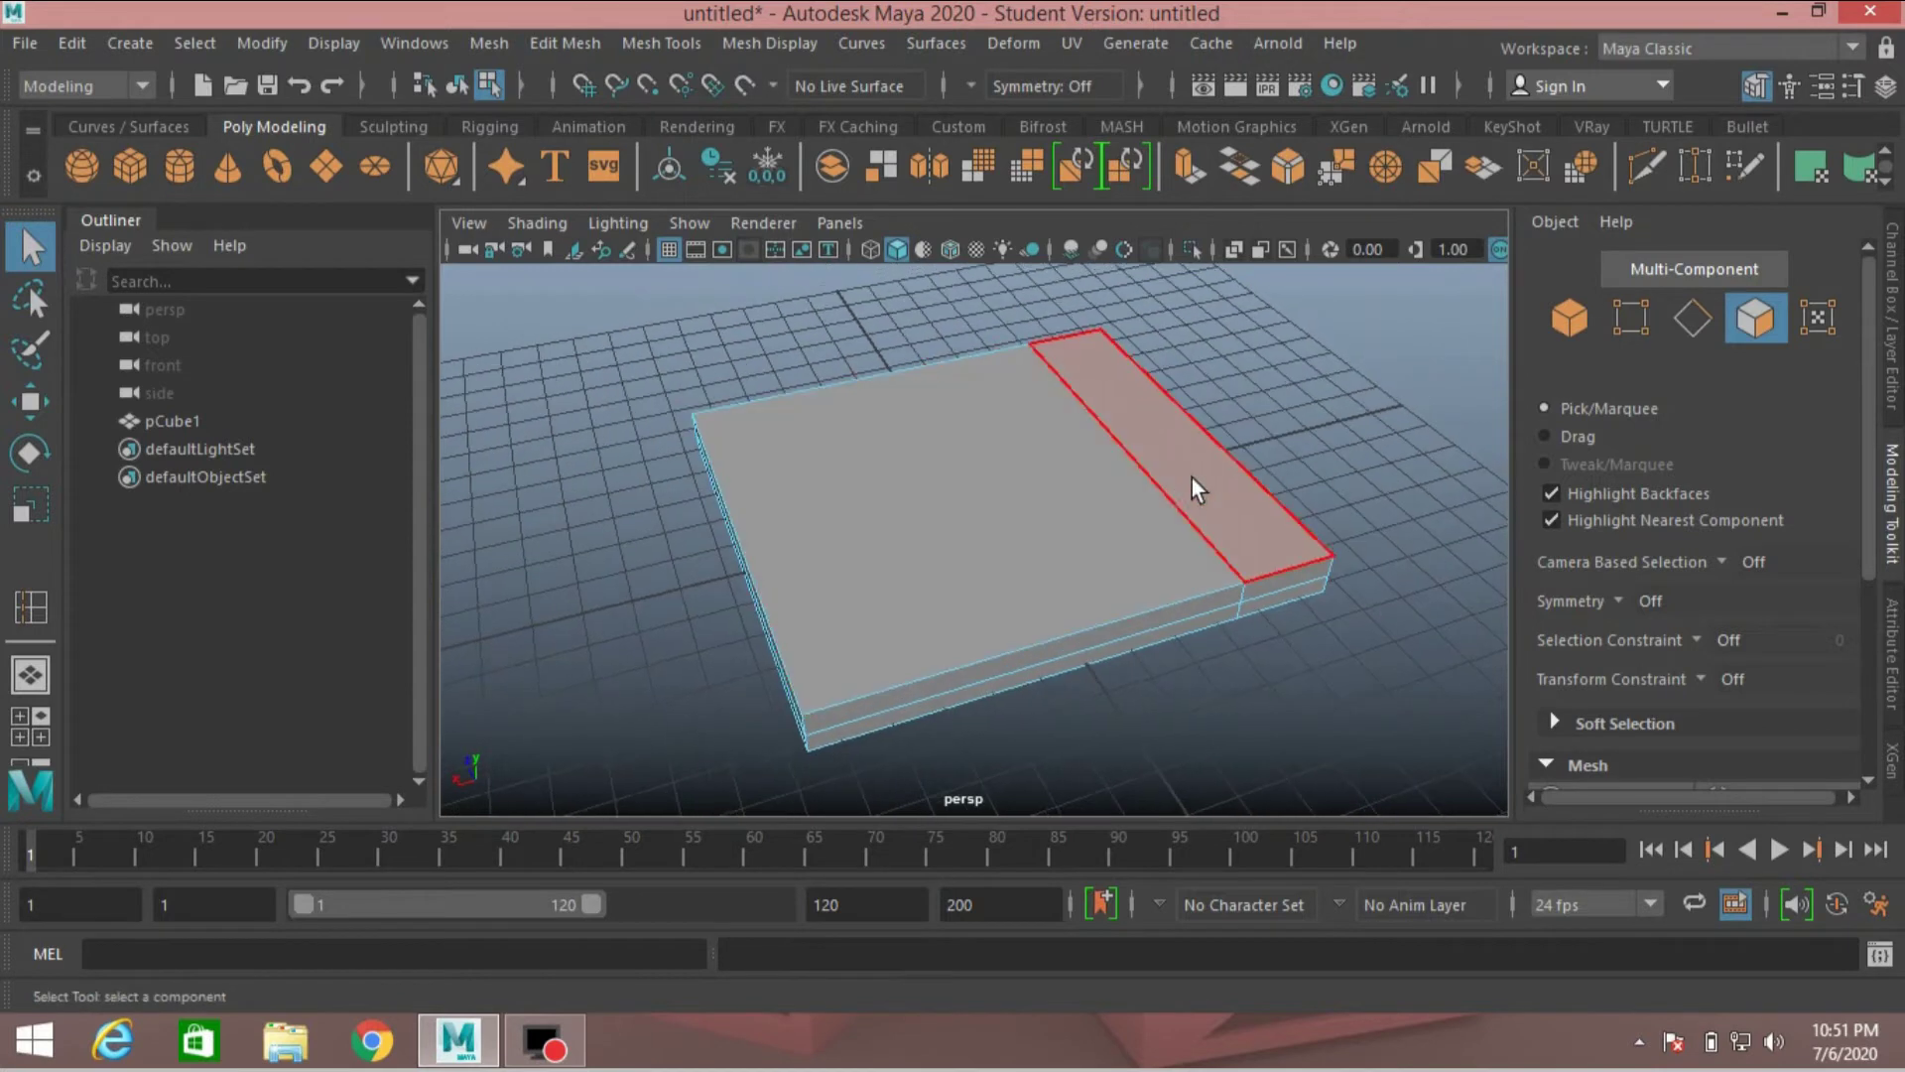
pyautogui.click(1193, 481)
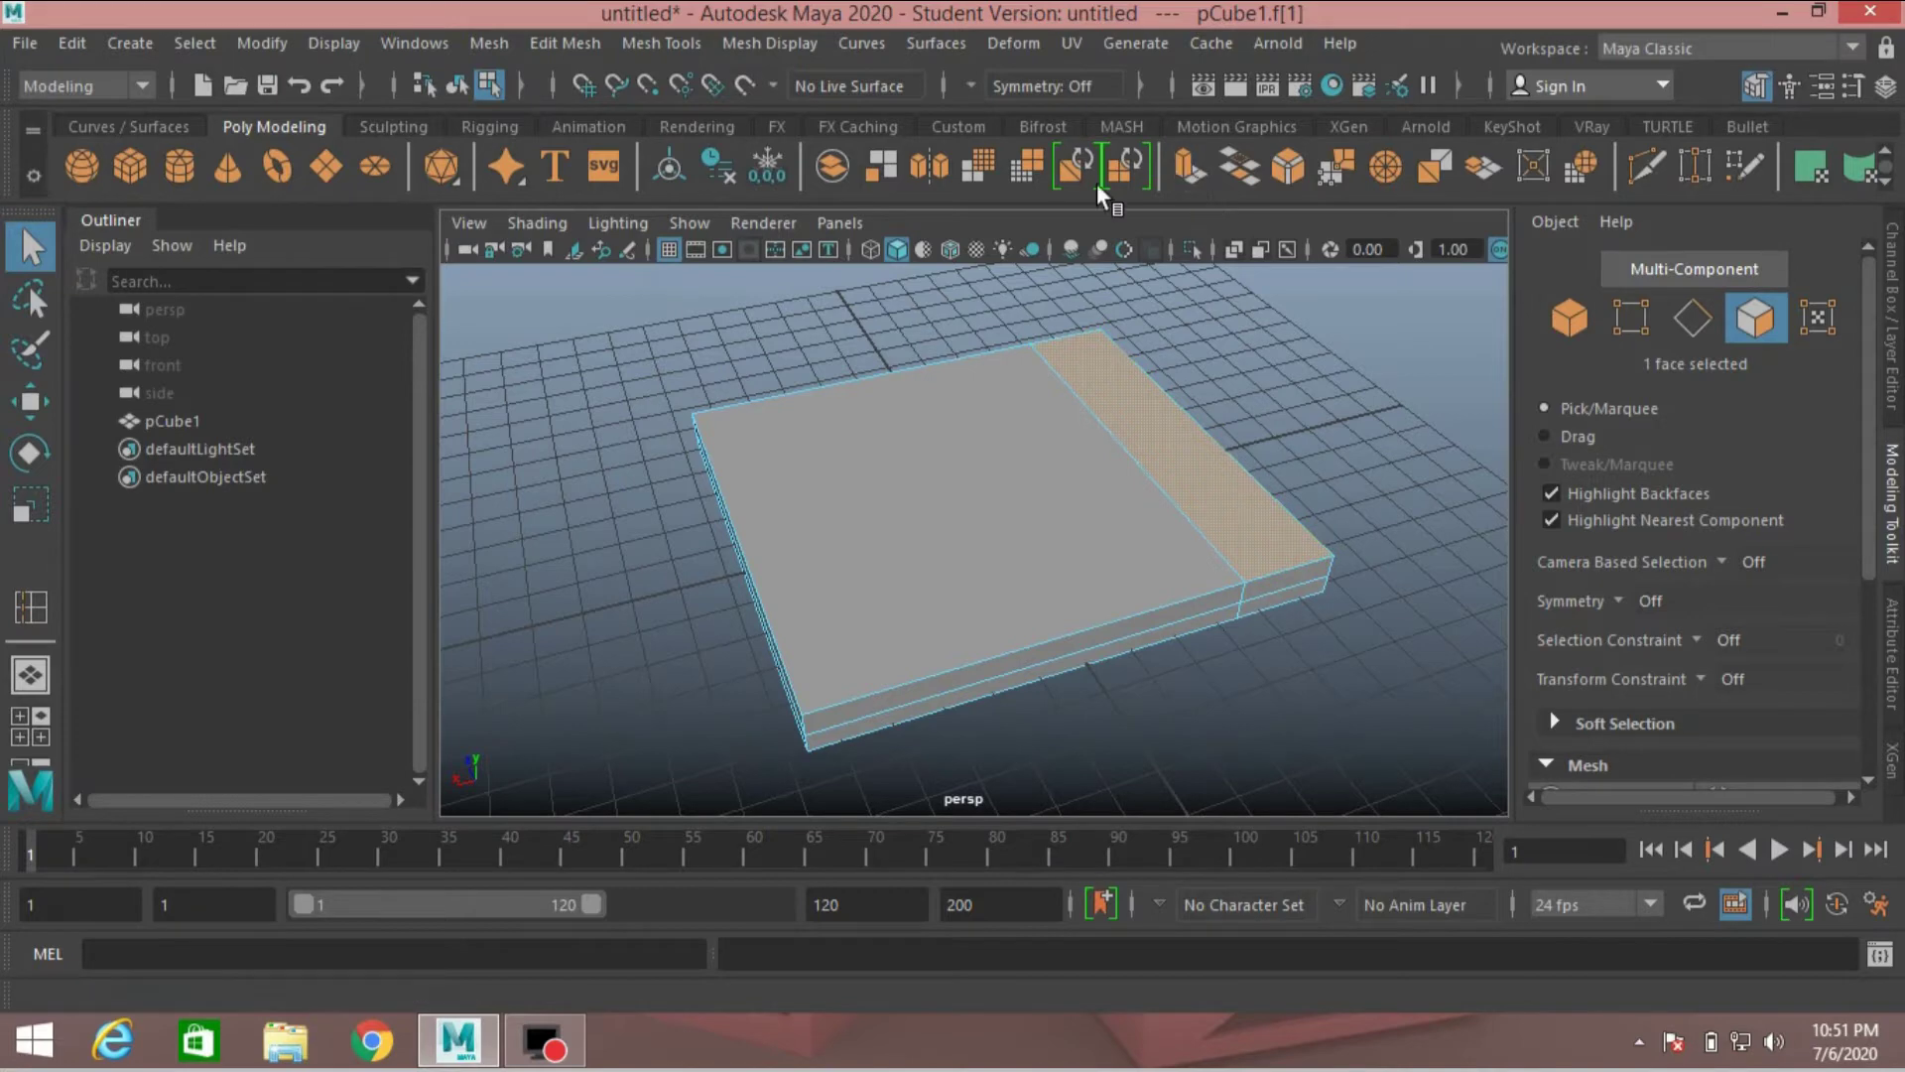
# Step: Extrude the end strip up about 9.46 into a tall wall, then select its front face
pyautogui.click(564, 43)
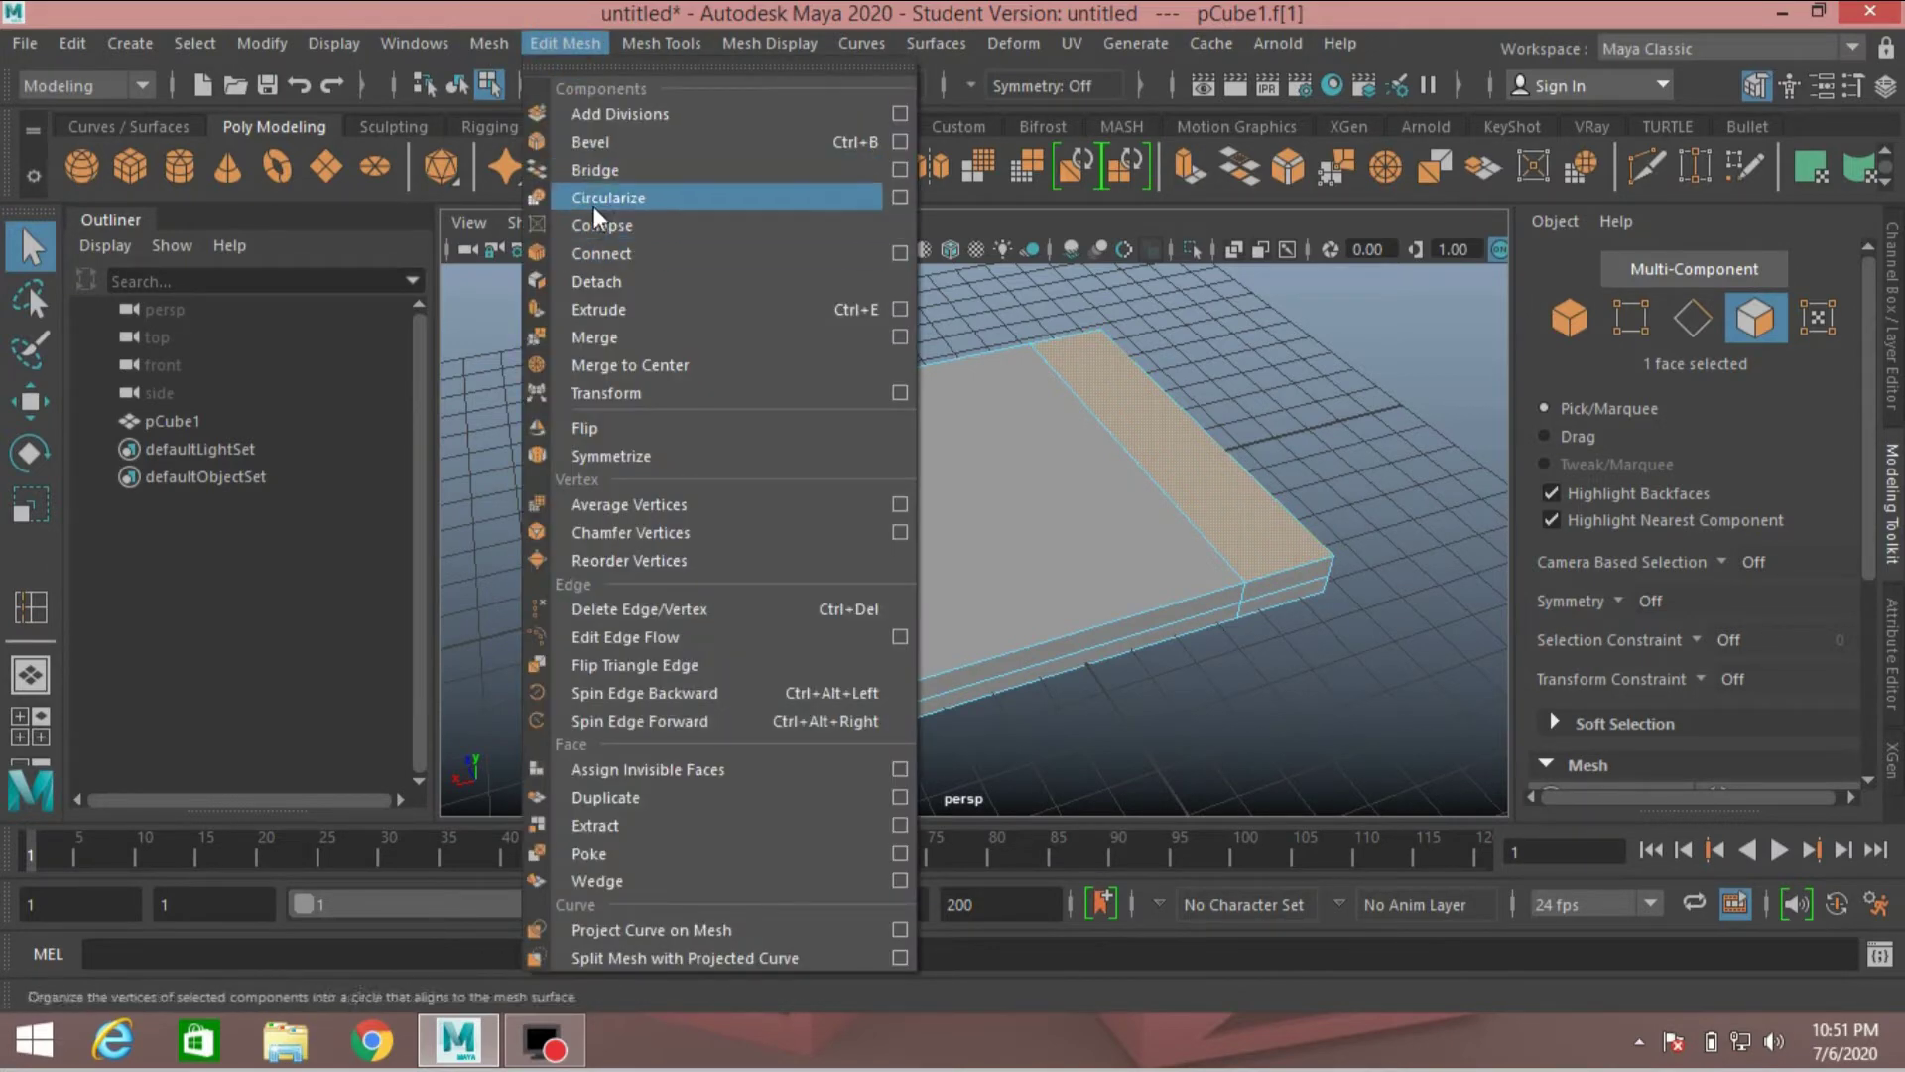
pyautogui.click(625, 310)
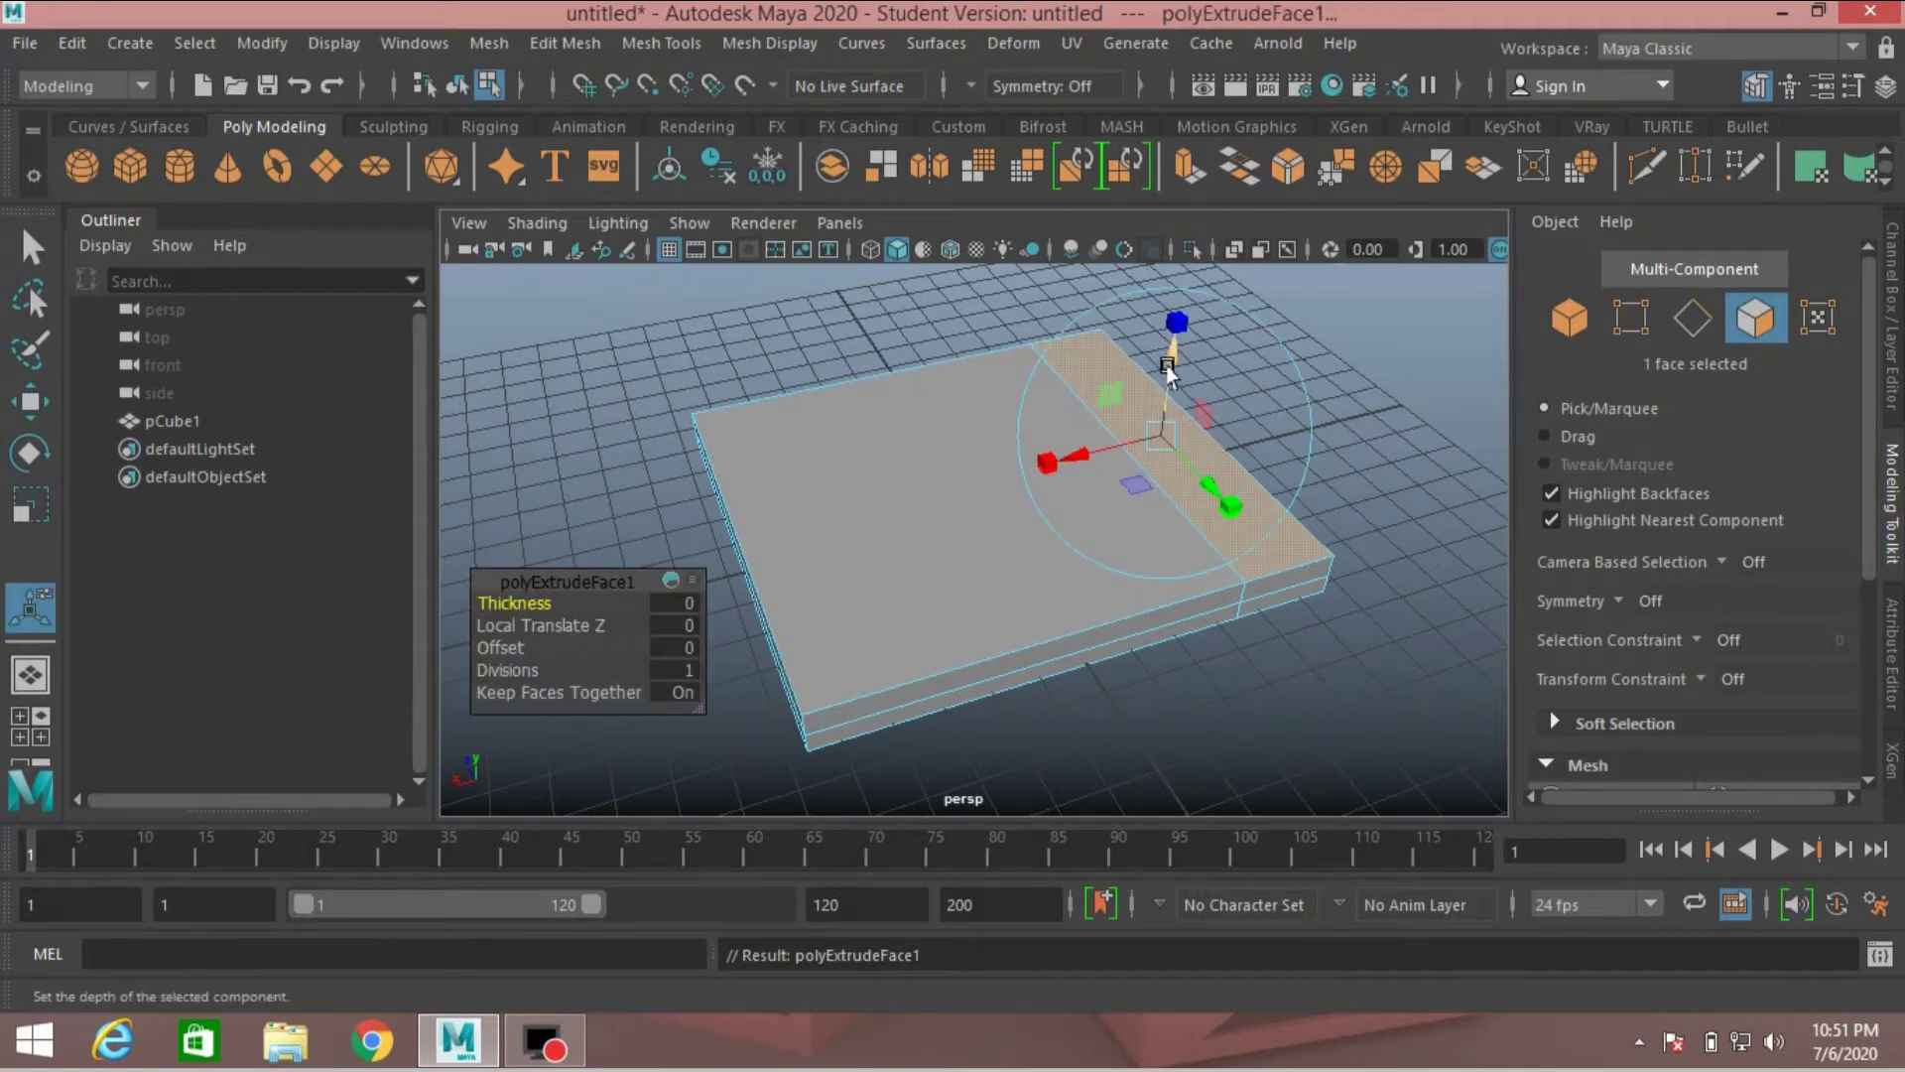
pyautogui.moveTo(1168, 369); pyautogui.dragTo(1175, 234)
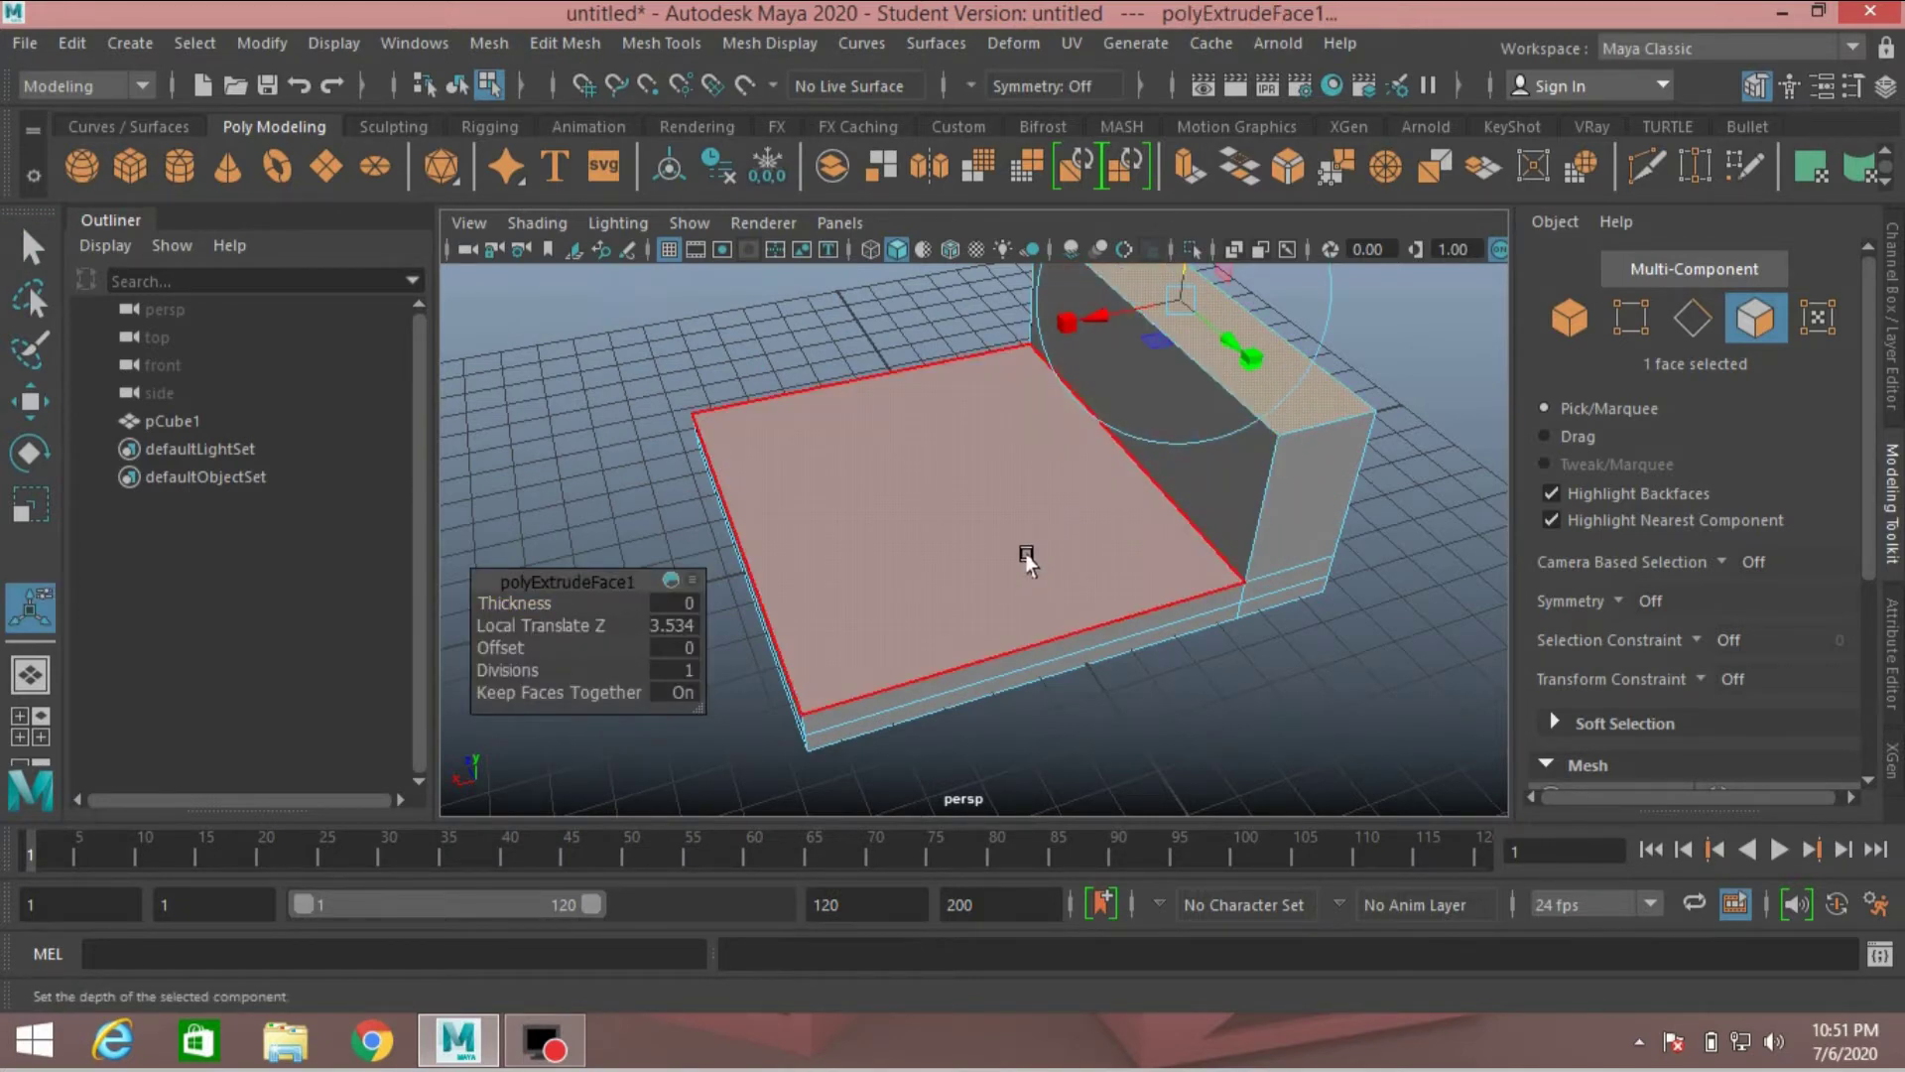
pyautogui.scroll(-3, 985, 581)
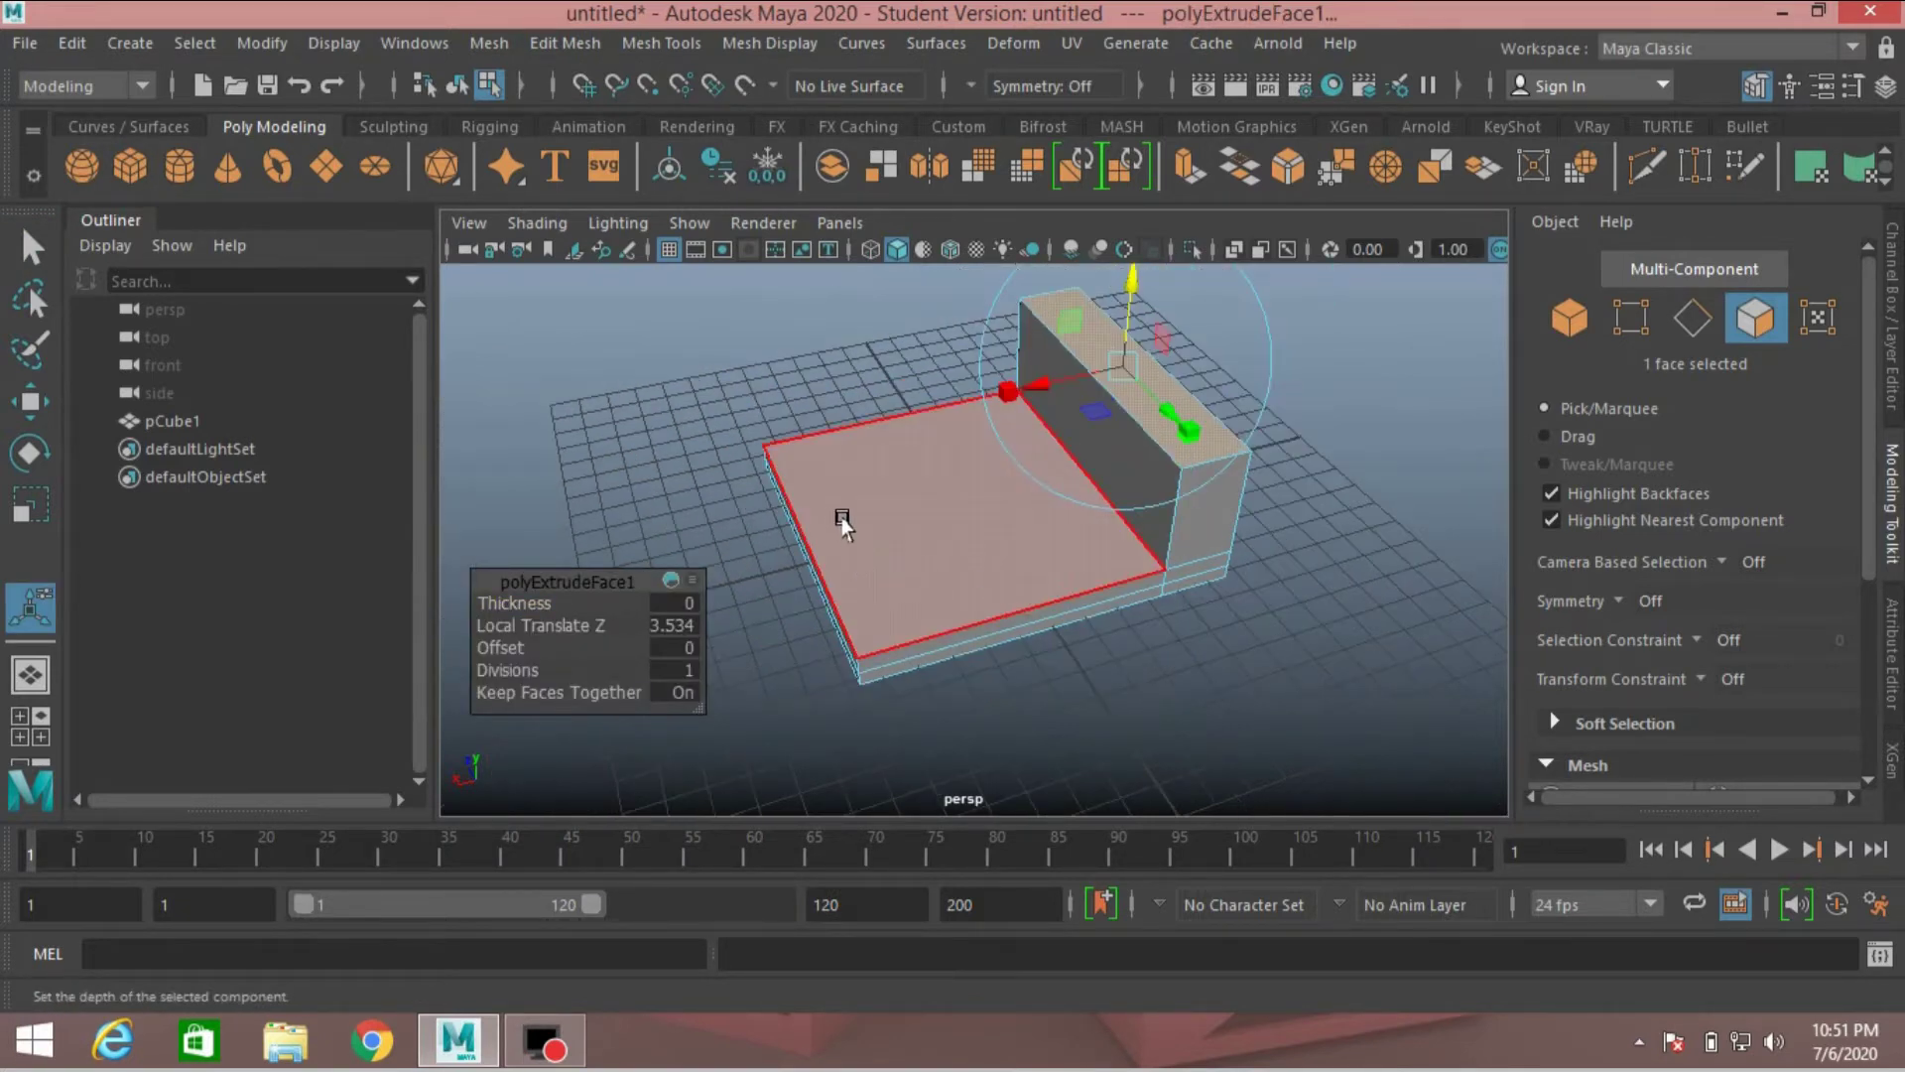
pyautogui.moveTo(841, 521)
pyautogui.keyDown('alt'); pyautogui.mouseDown()
pyautogui.moveTo(790, 629)
pyautogui.moveTo(731, 553)
pyautogui.moveTo(841, 511)
pyautogui.mouseUp(); pyautogui.keyUp('alt')
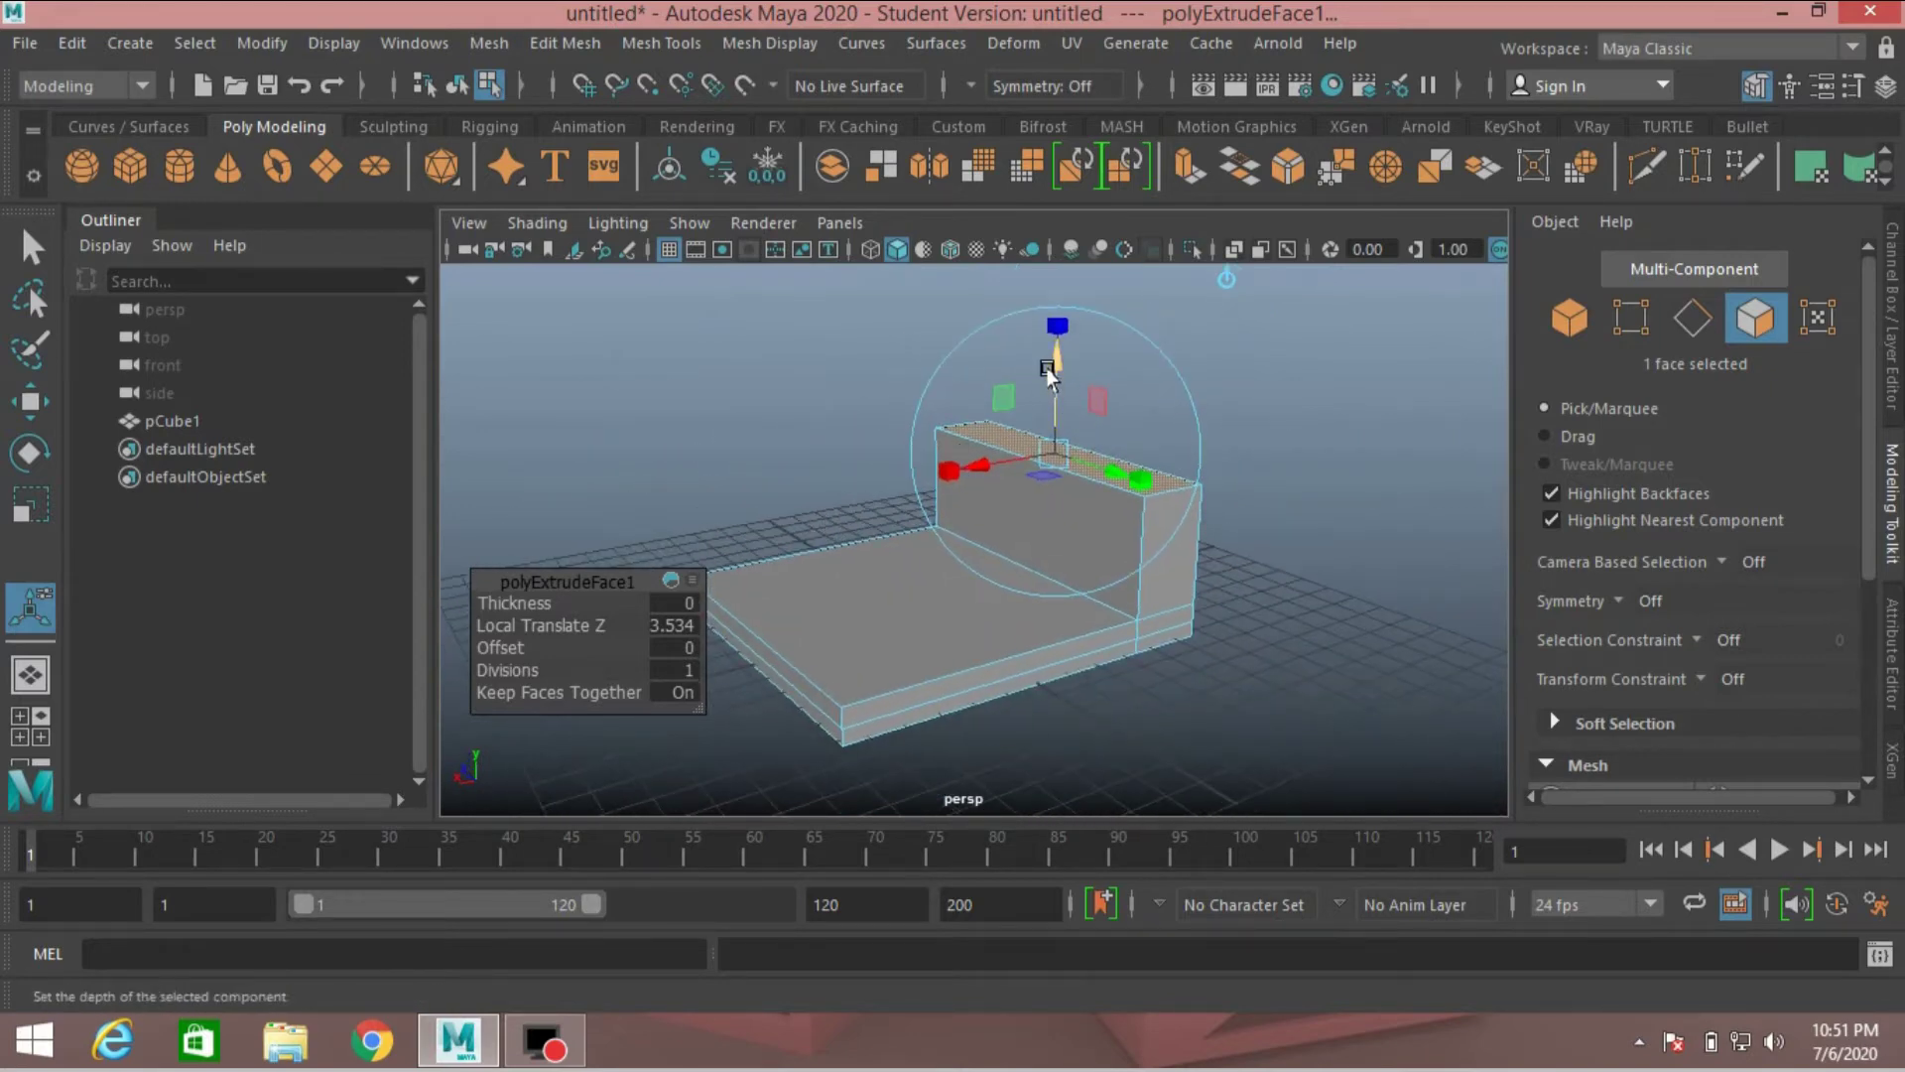
pyautogui.moveTo(1049, 375); pyautogui.dragTo(1042, 213)
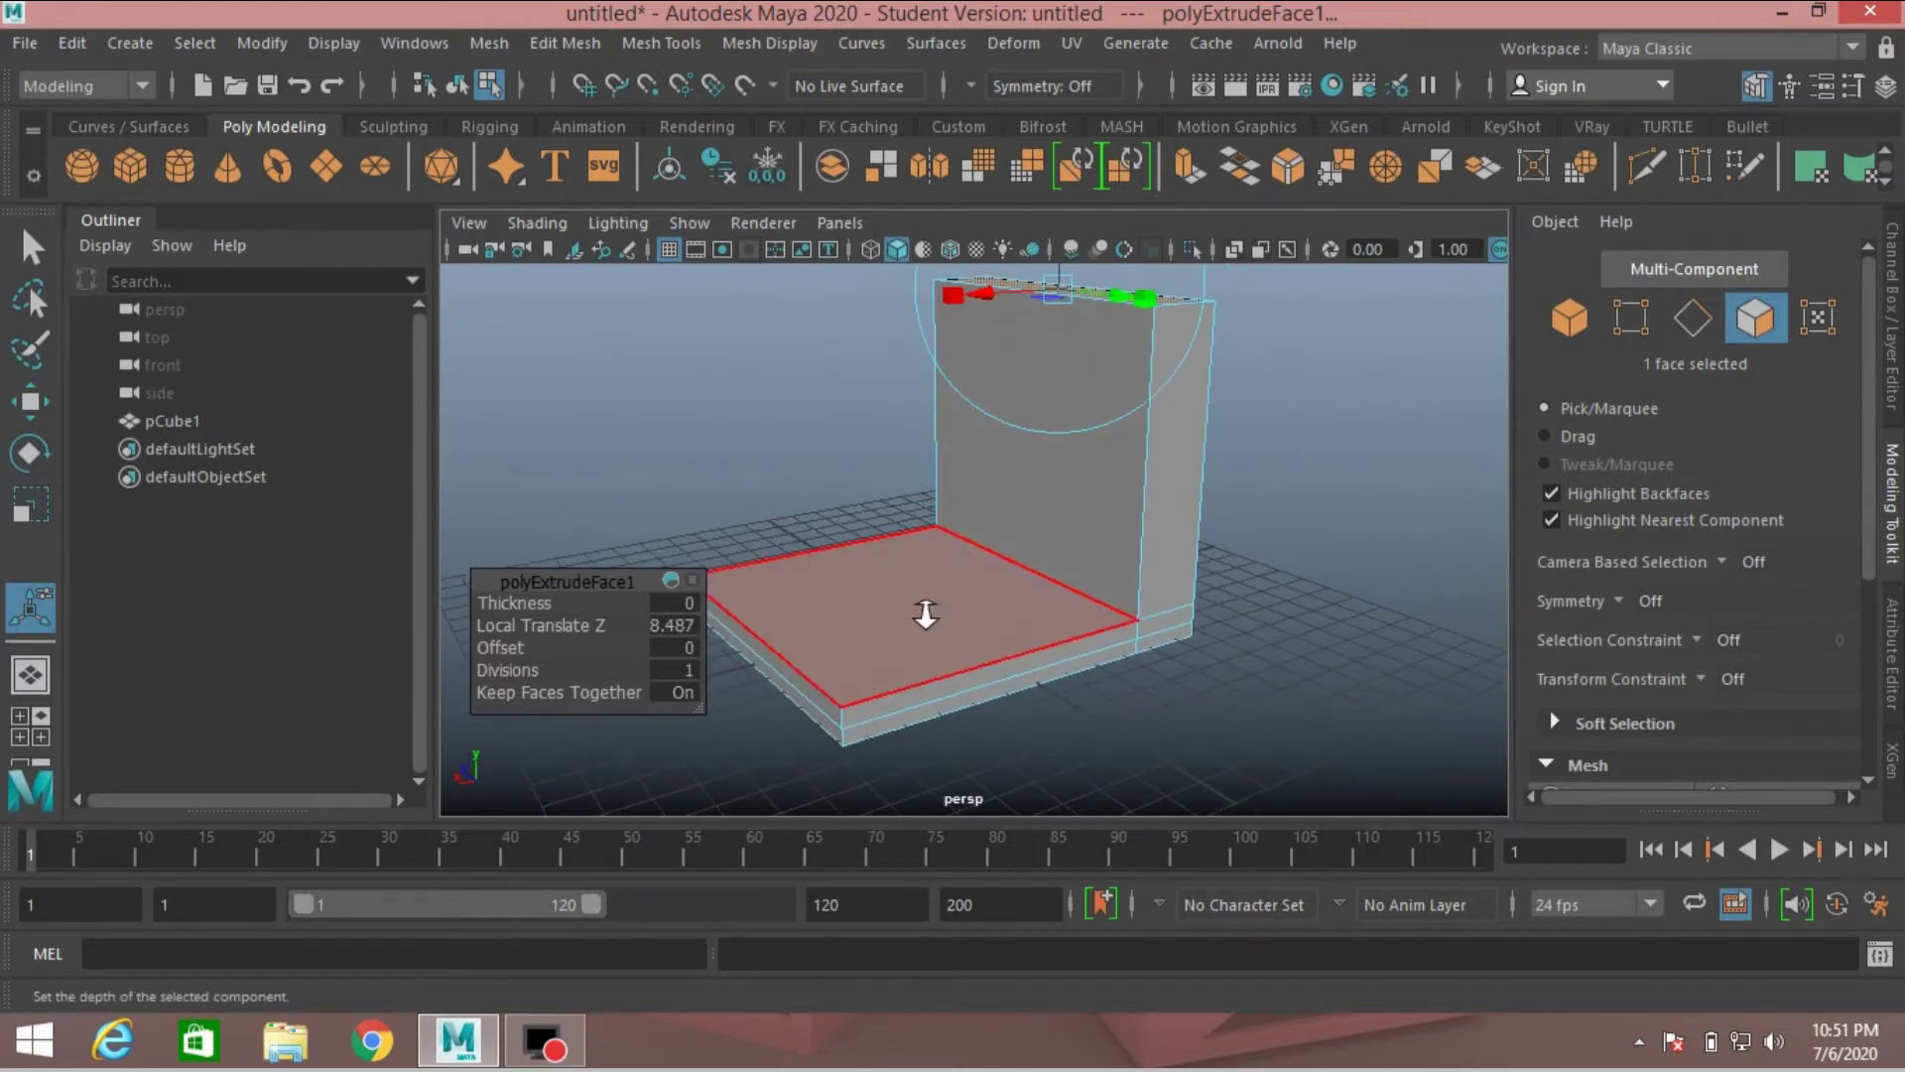
pyautogui.keyDown('alt'); pyautogui.moveTo(925, 614); pyautogui.dragTo(971, 652); pyautogui.keyUp('alt')
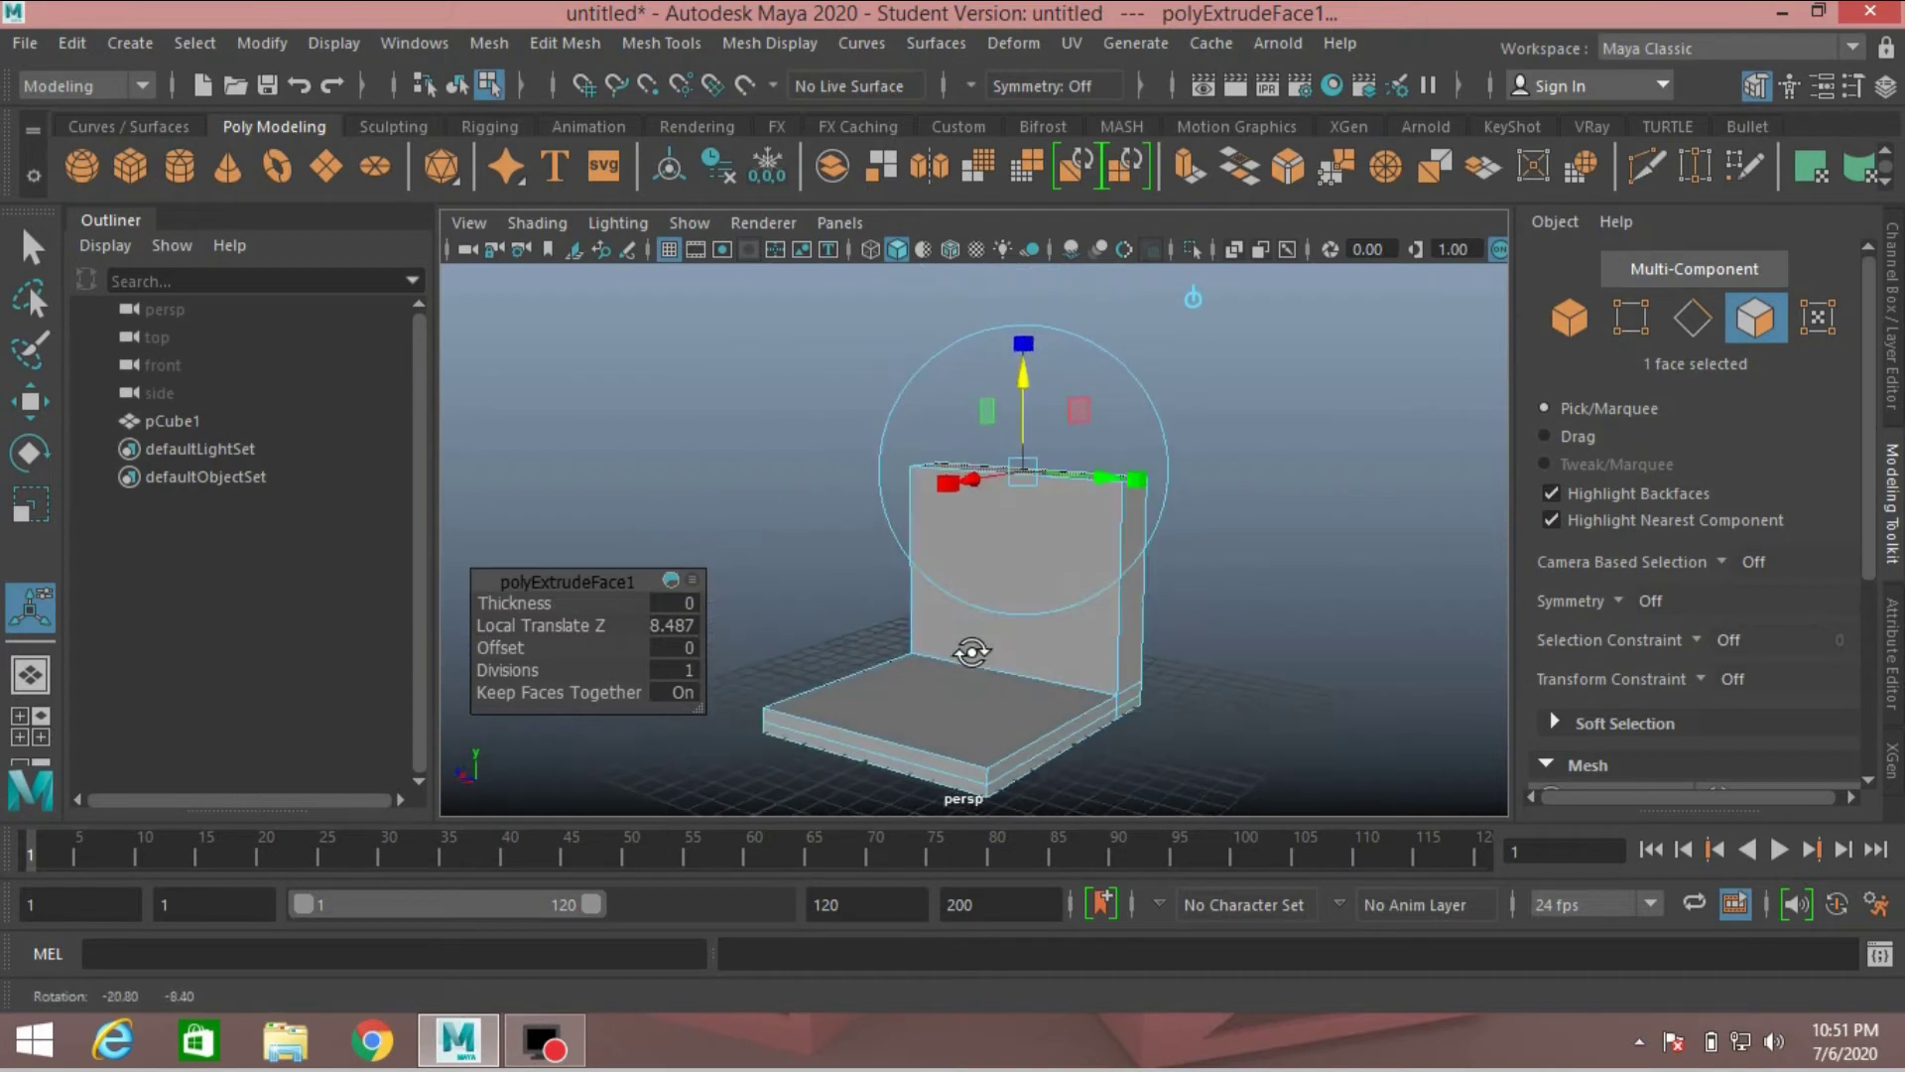
pyautogui.moveTo(1017, 407); pyautogui.dragTo(1024, 349)
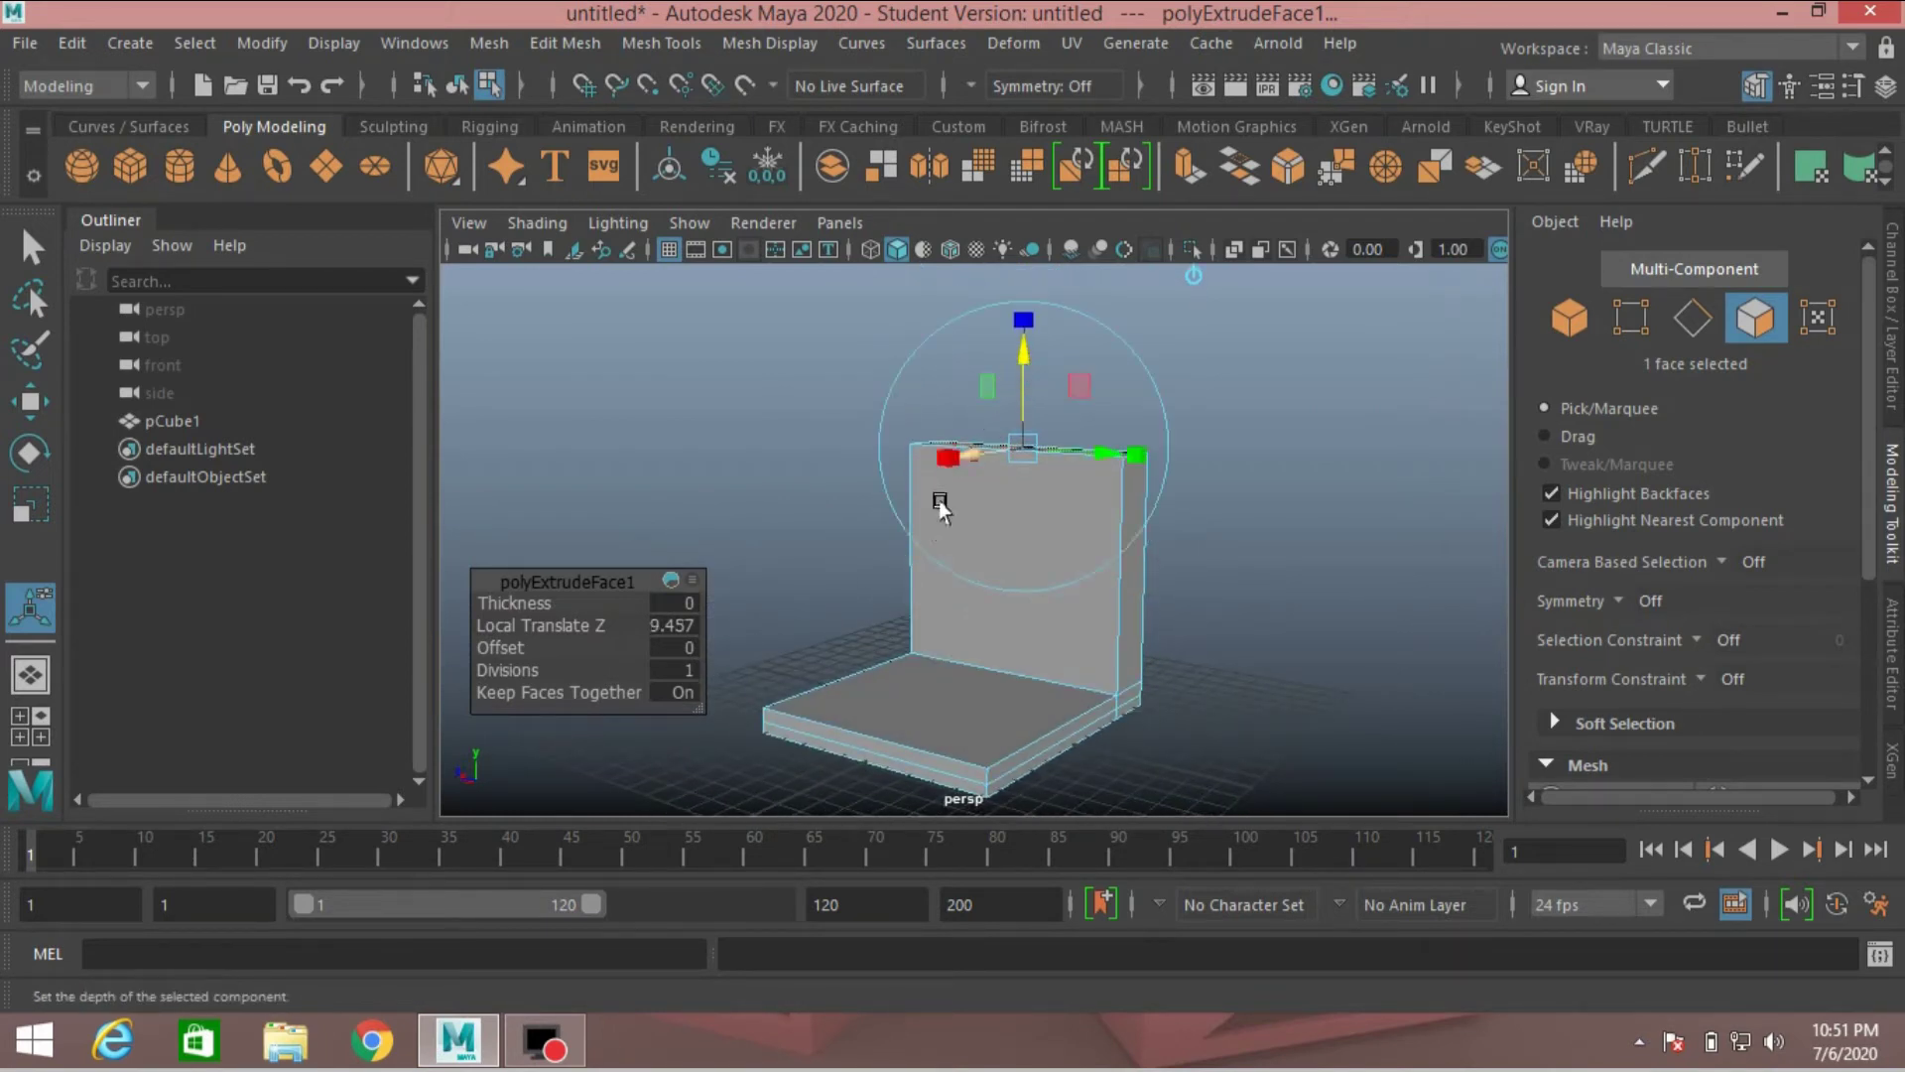
pyautogui.moveTo(809, 515)
pyautogui.keyDown('alt'); pyautogui.mouseDown()
pyautogui.moveTo(776, 507)
pyautogui.moveTo(816, 535)
pyautogui.mouseUp(); pyautogui.keyUp('alt')
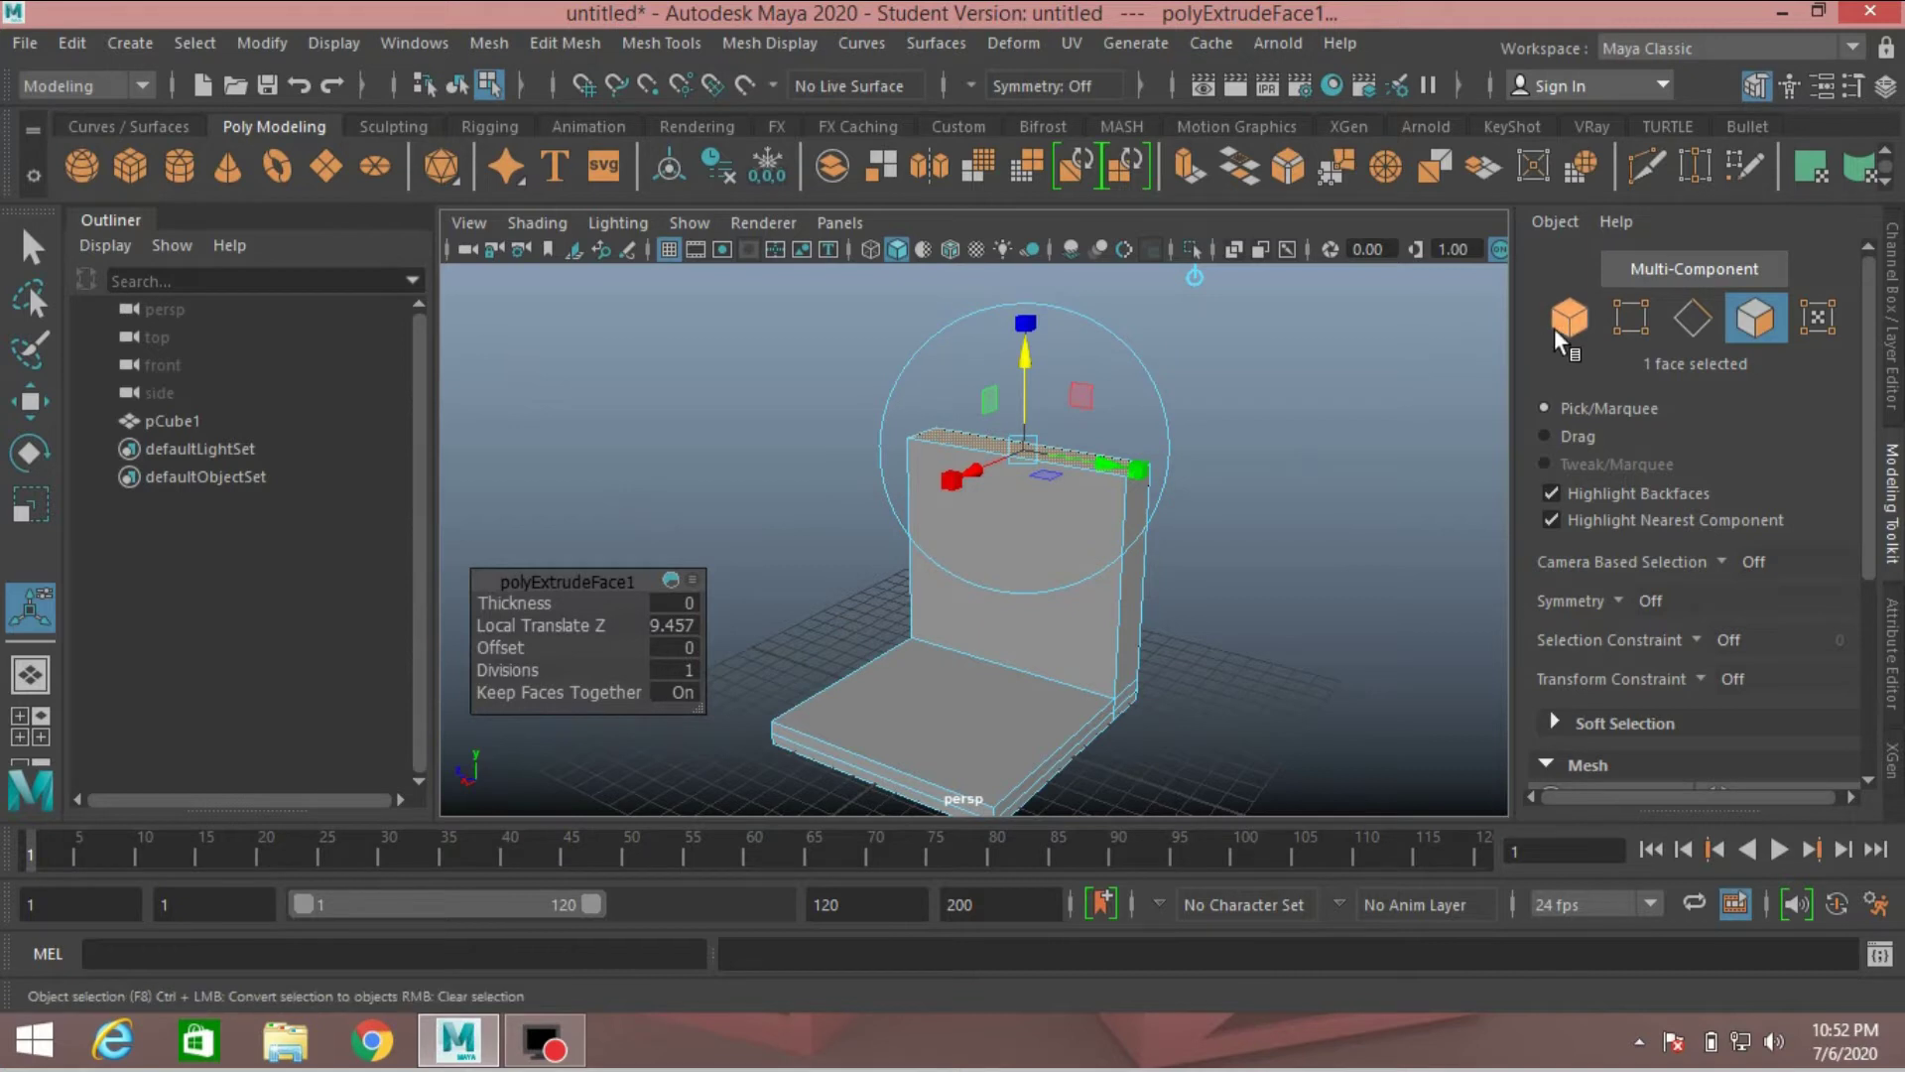
pyautogui.click(1017, 546)
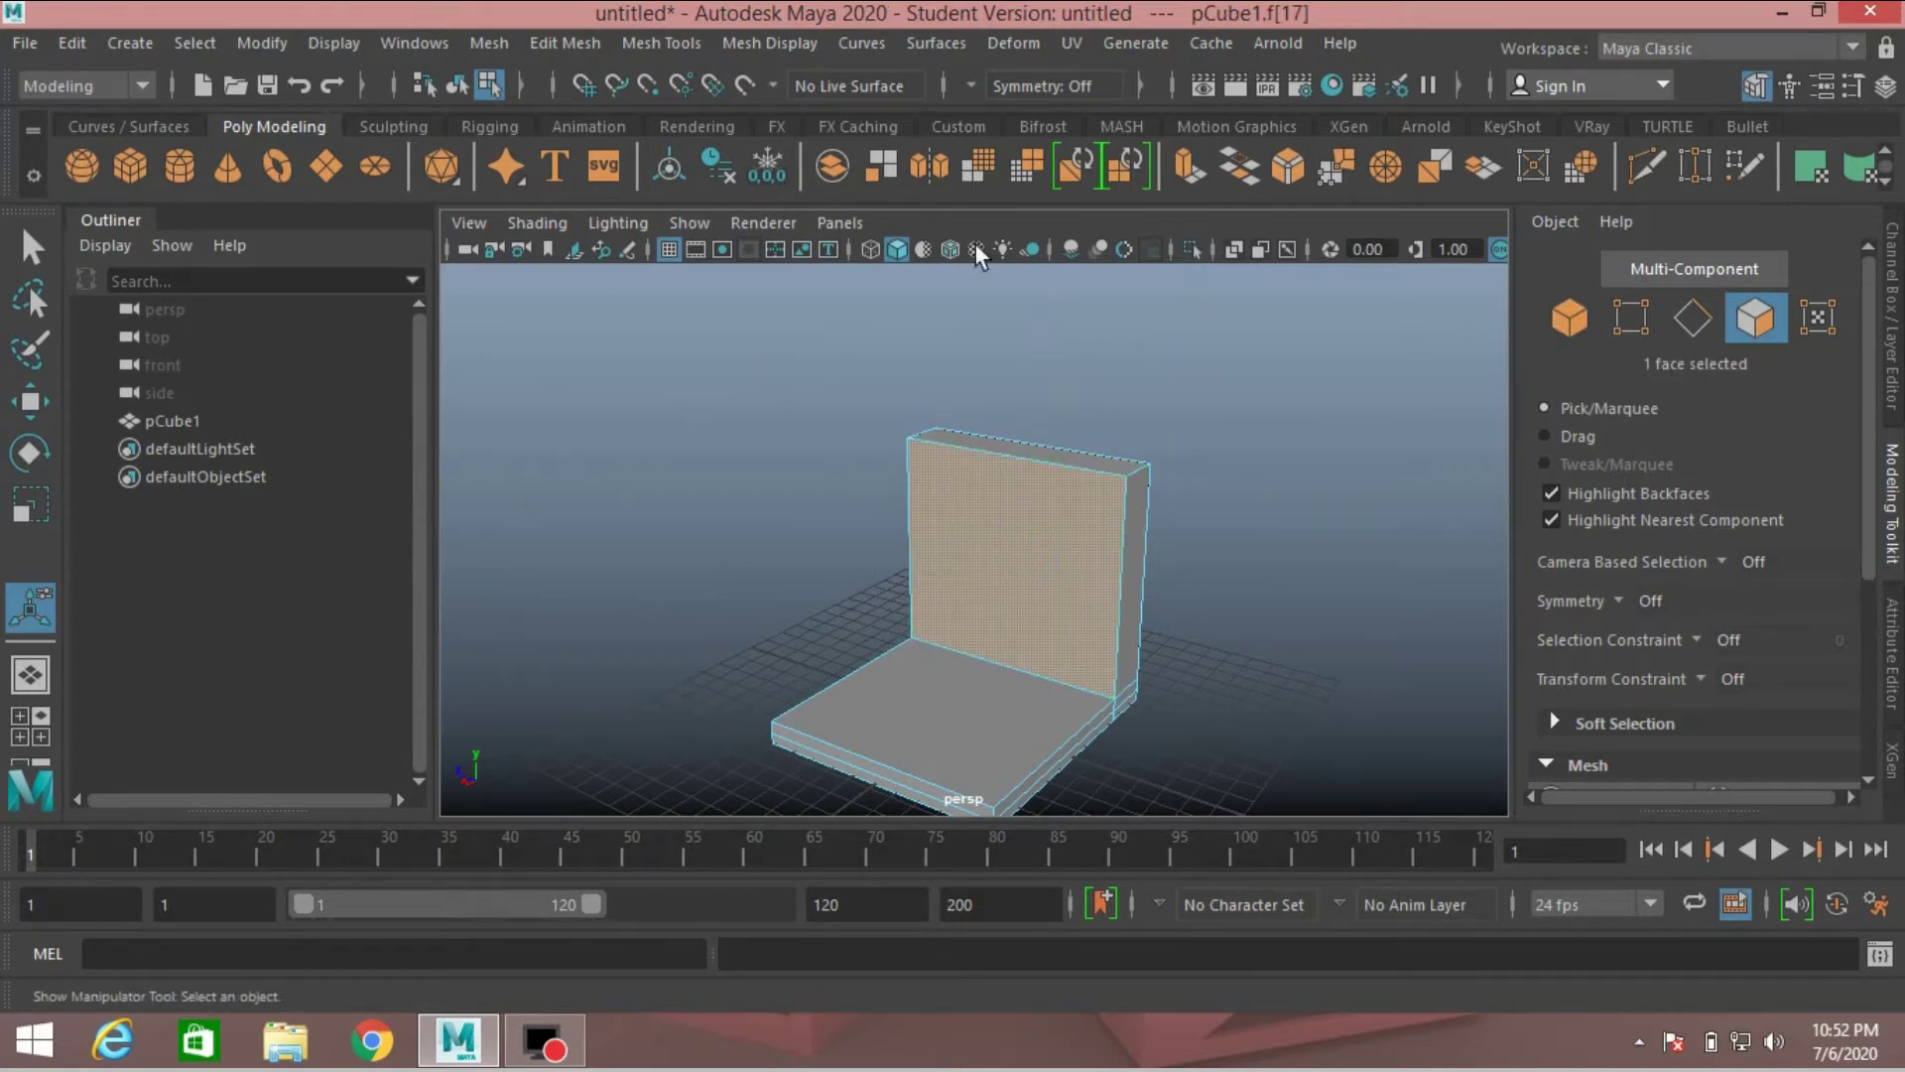
# Step: Extrude the wall's front face with 0.3 offset, then extrude again pushing it in -2.146
pyautogui.click(1186, 165)
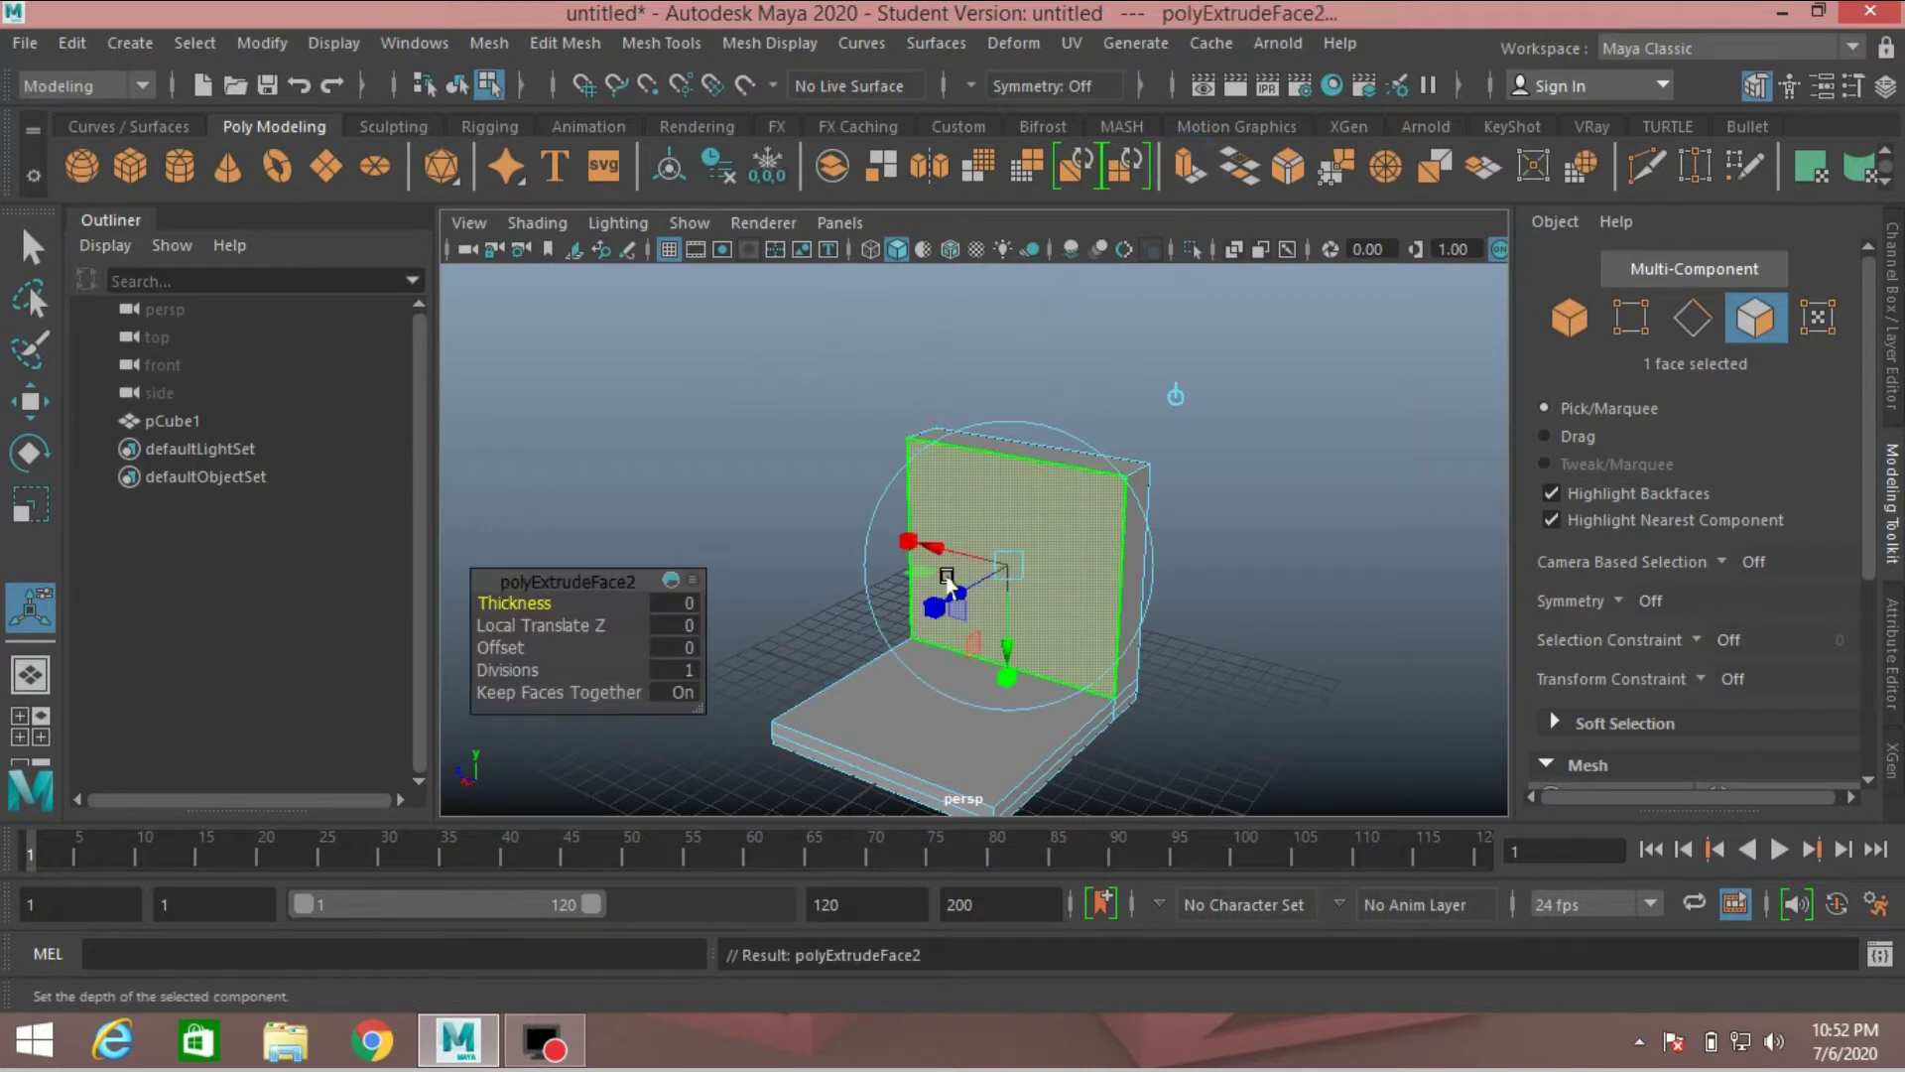
pyautogui.moveTo(948, 583); pyautogui.dragTo(954, 600)
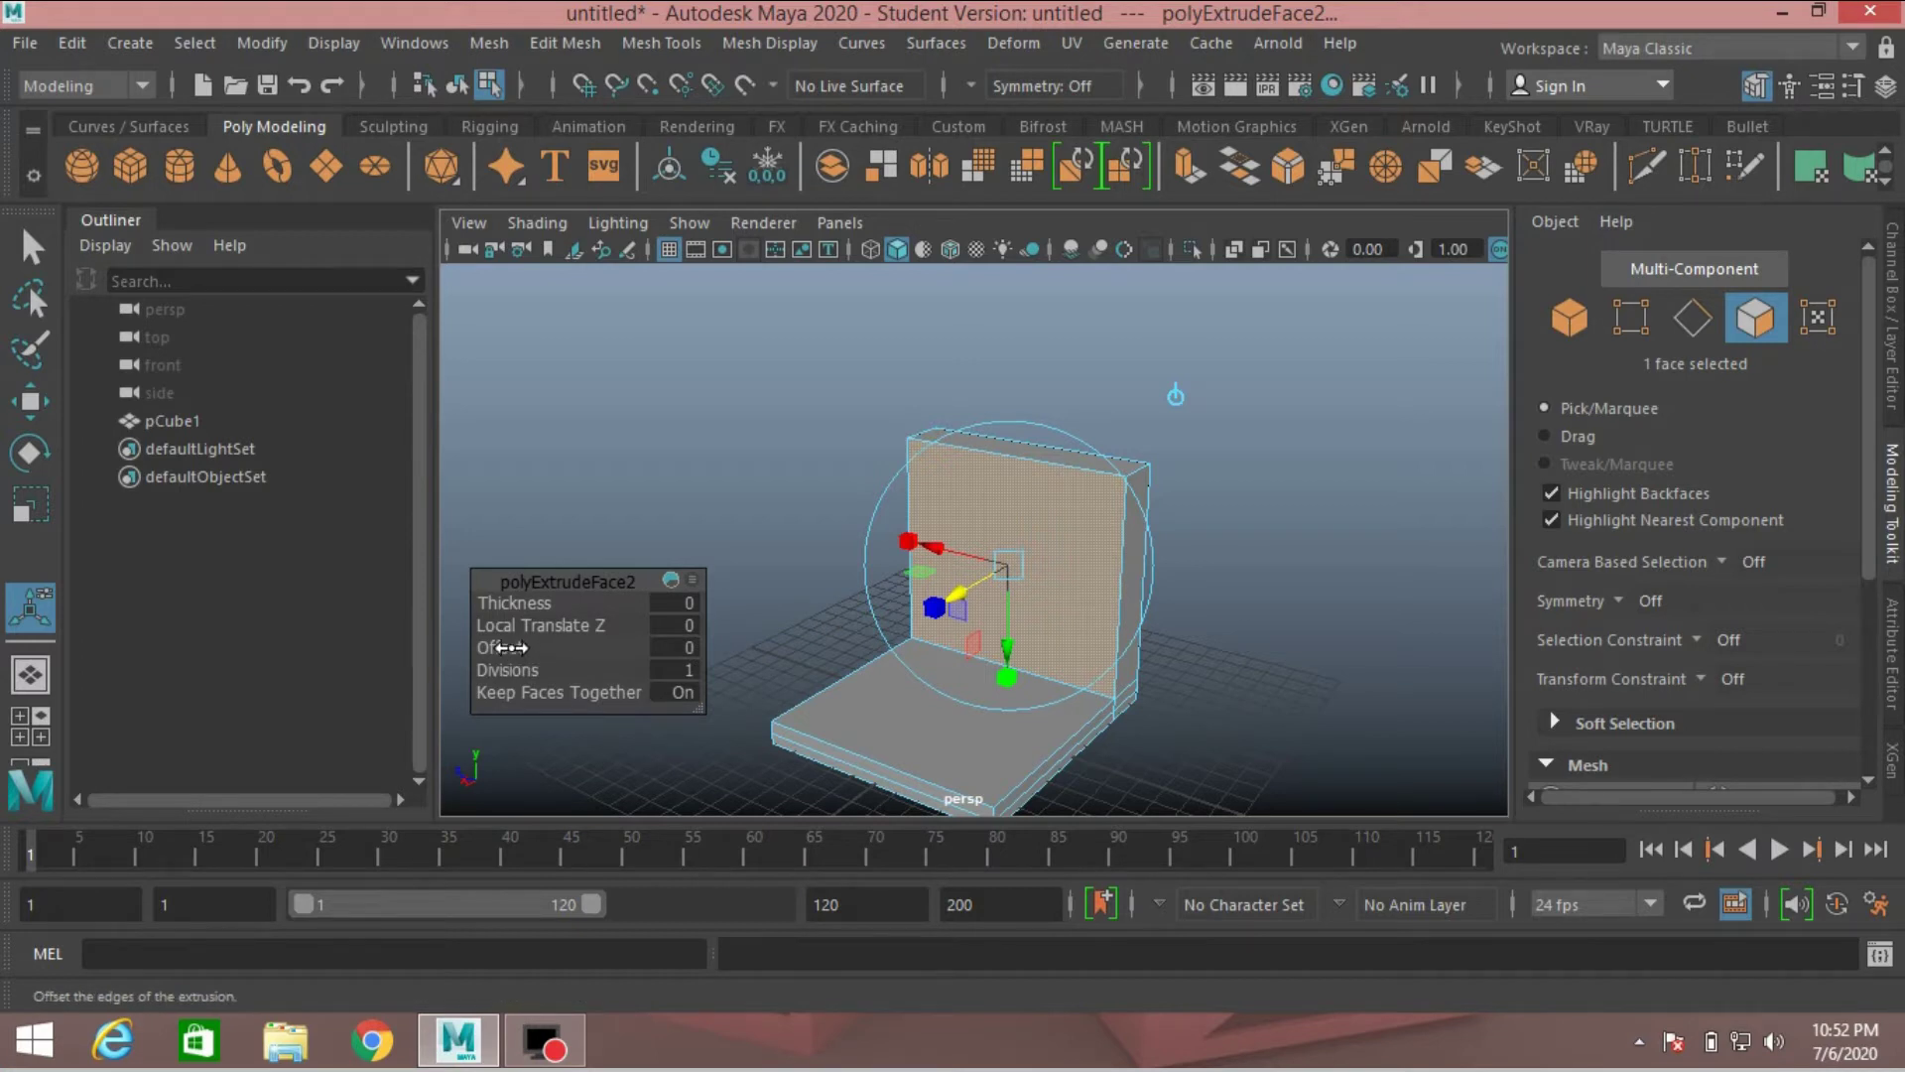
pyautogui.moveTo(509, 647); pyautogui.dragTo(514, 647)
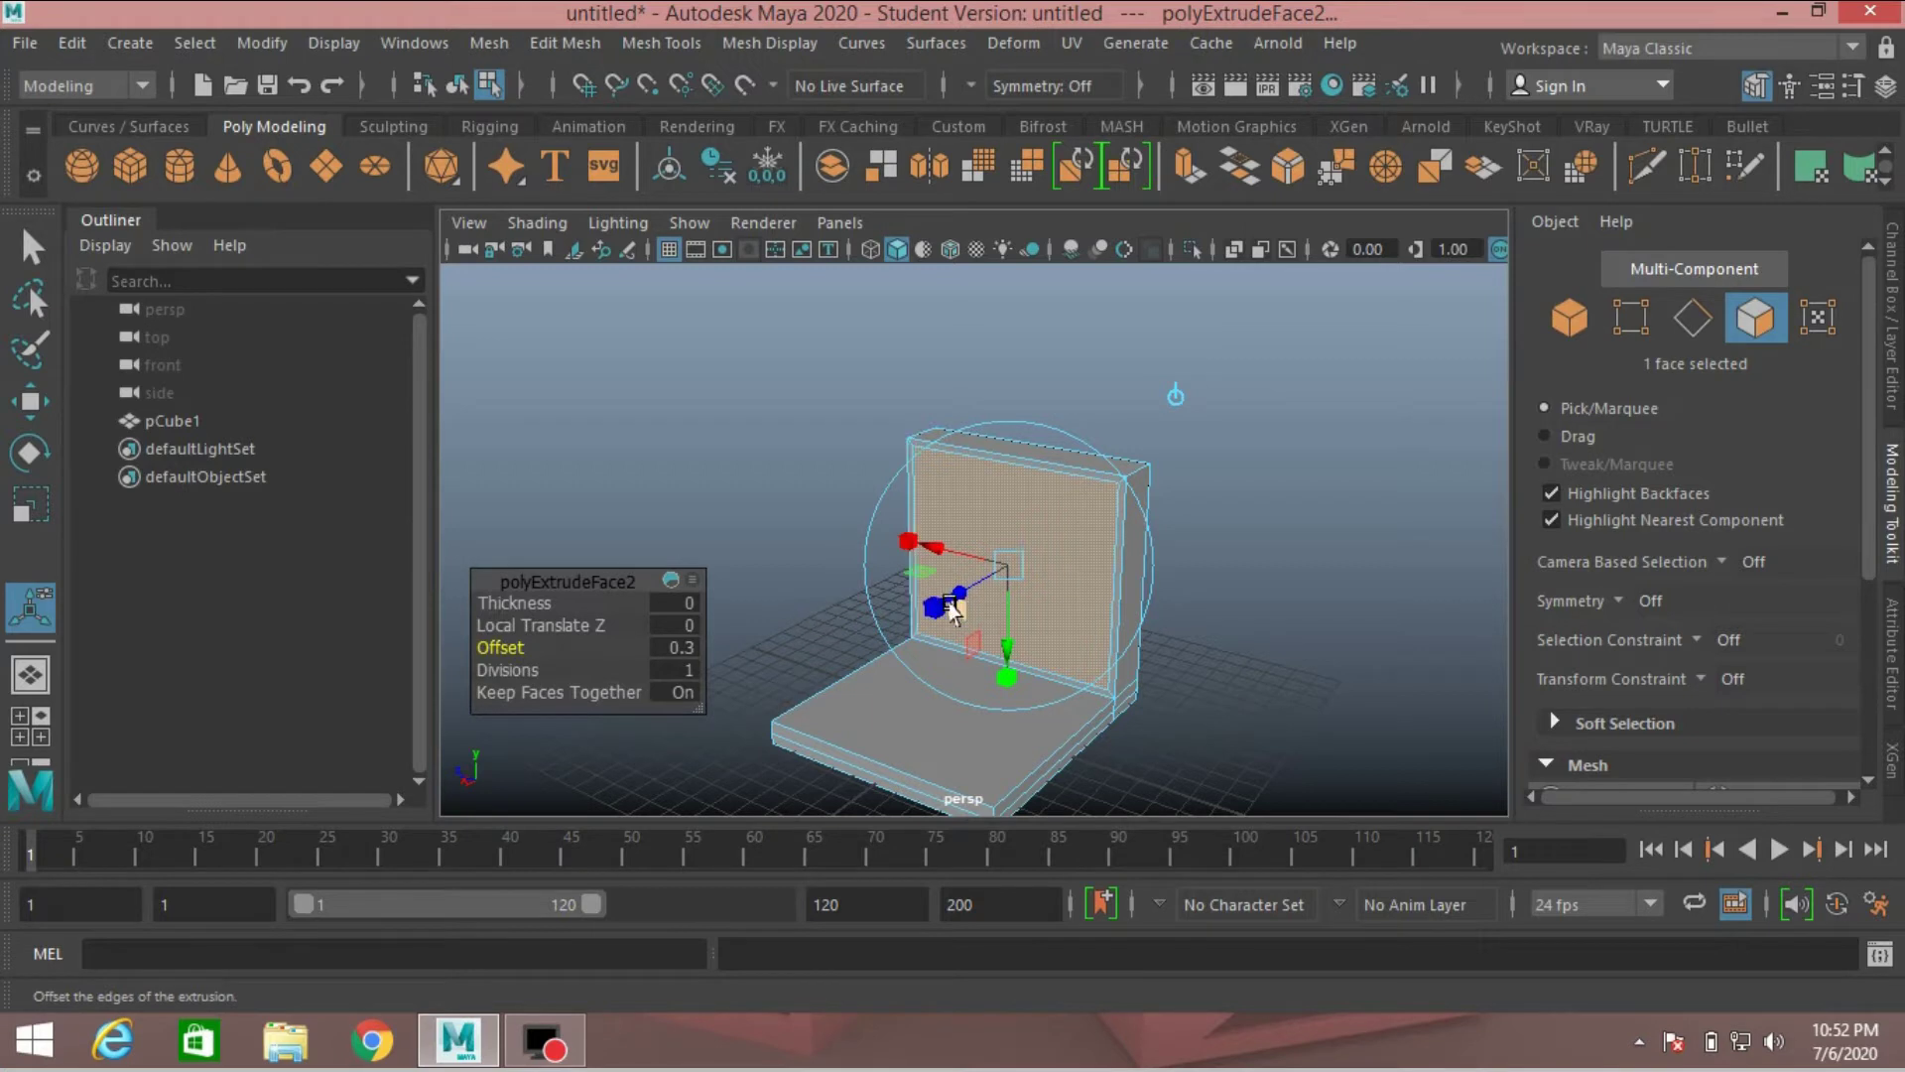
pyautogui.click(1183, 165)
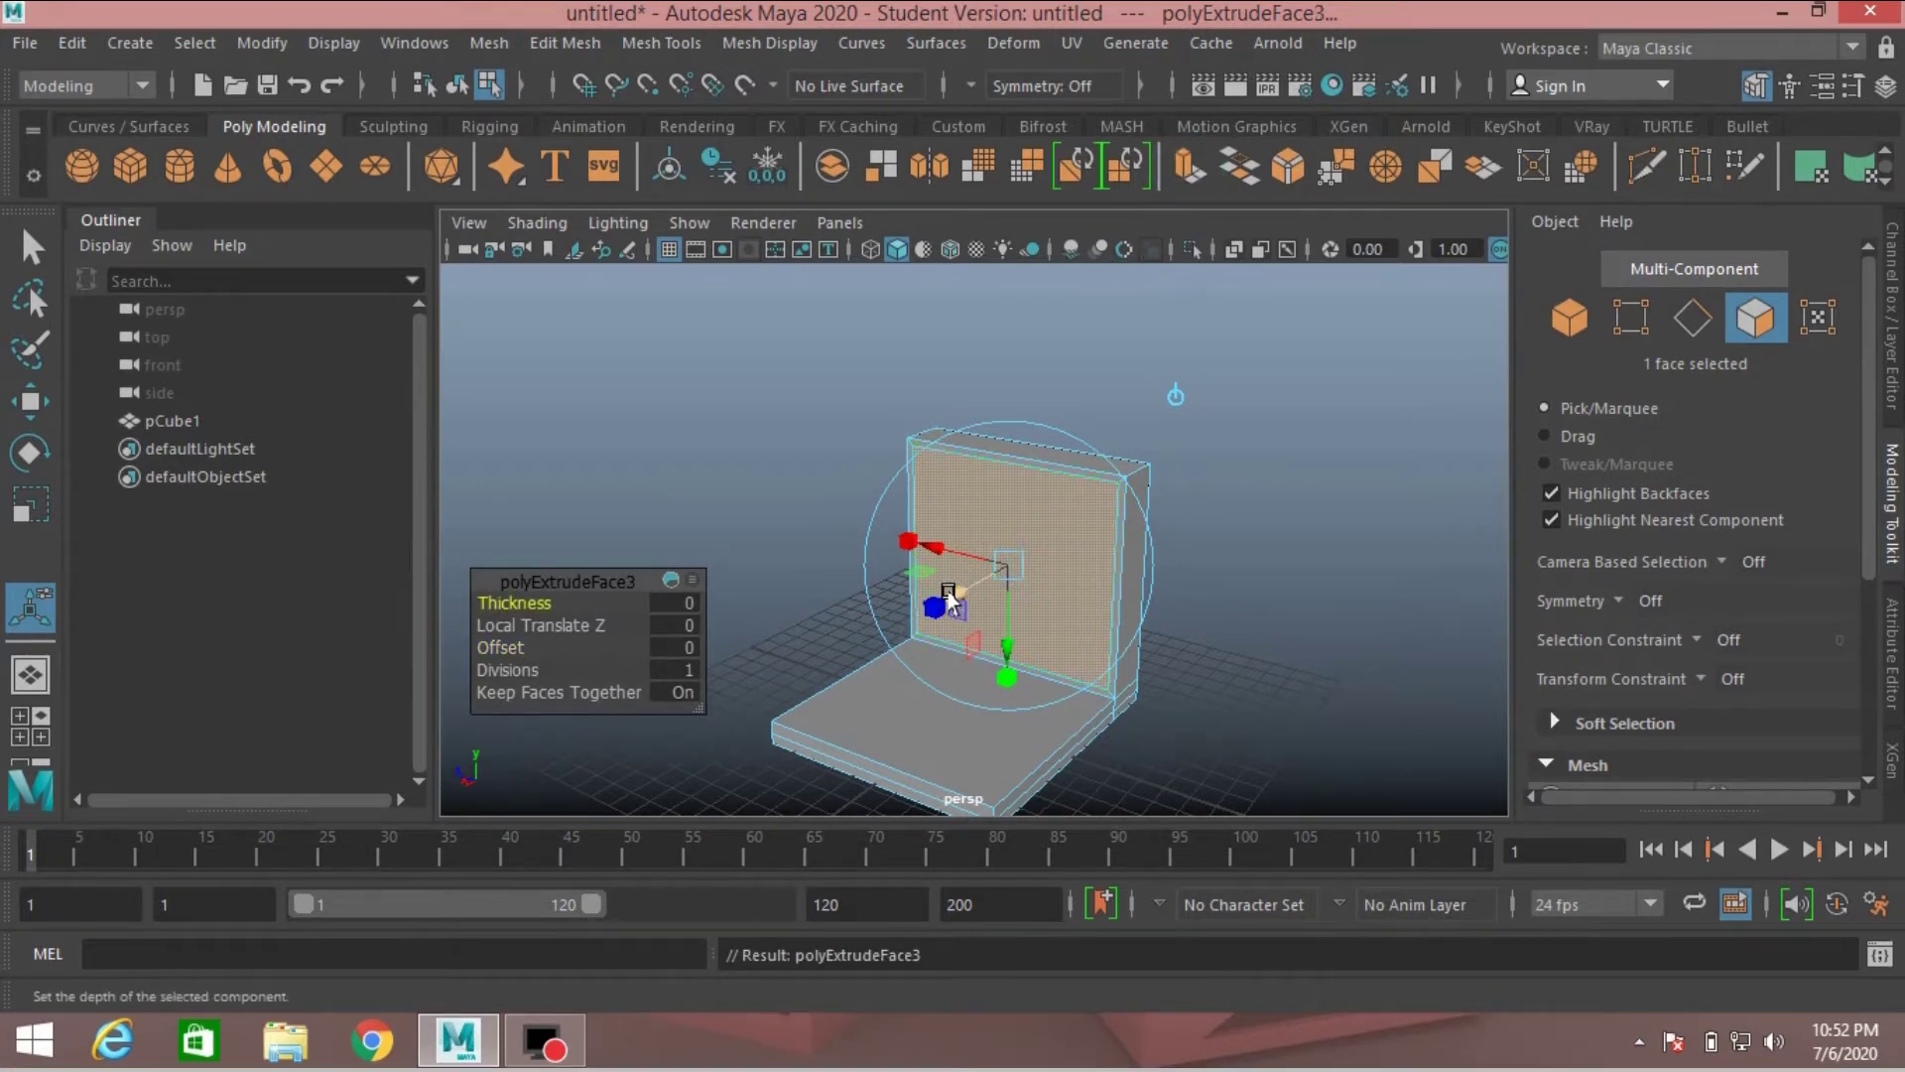
pyautogui.moveTo(951, 600); pyautogui.dragTo(976, 582)
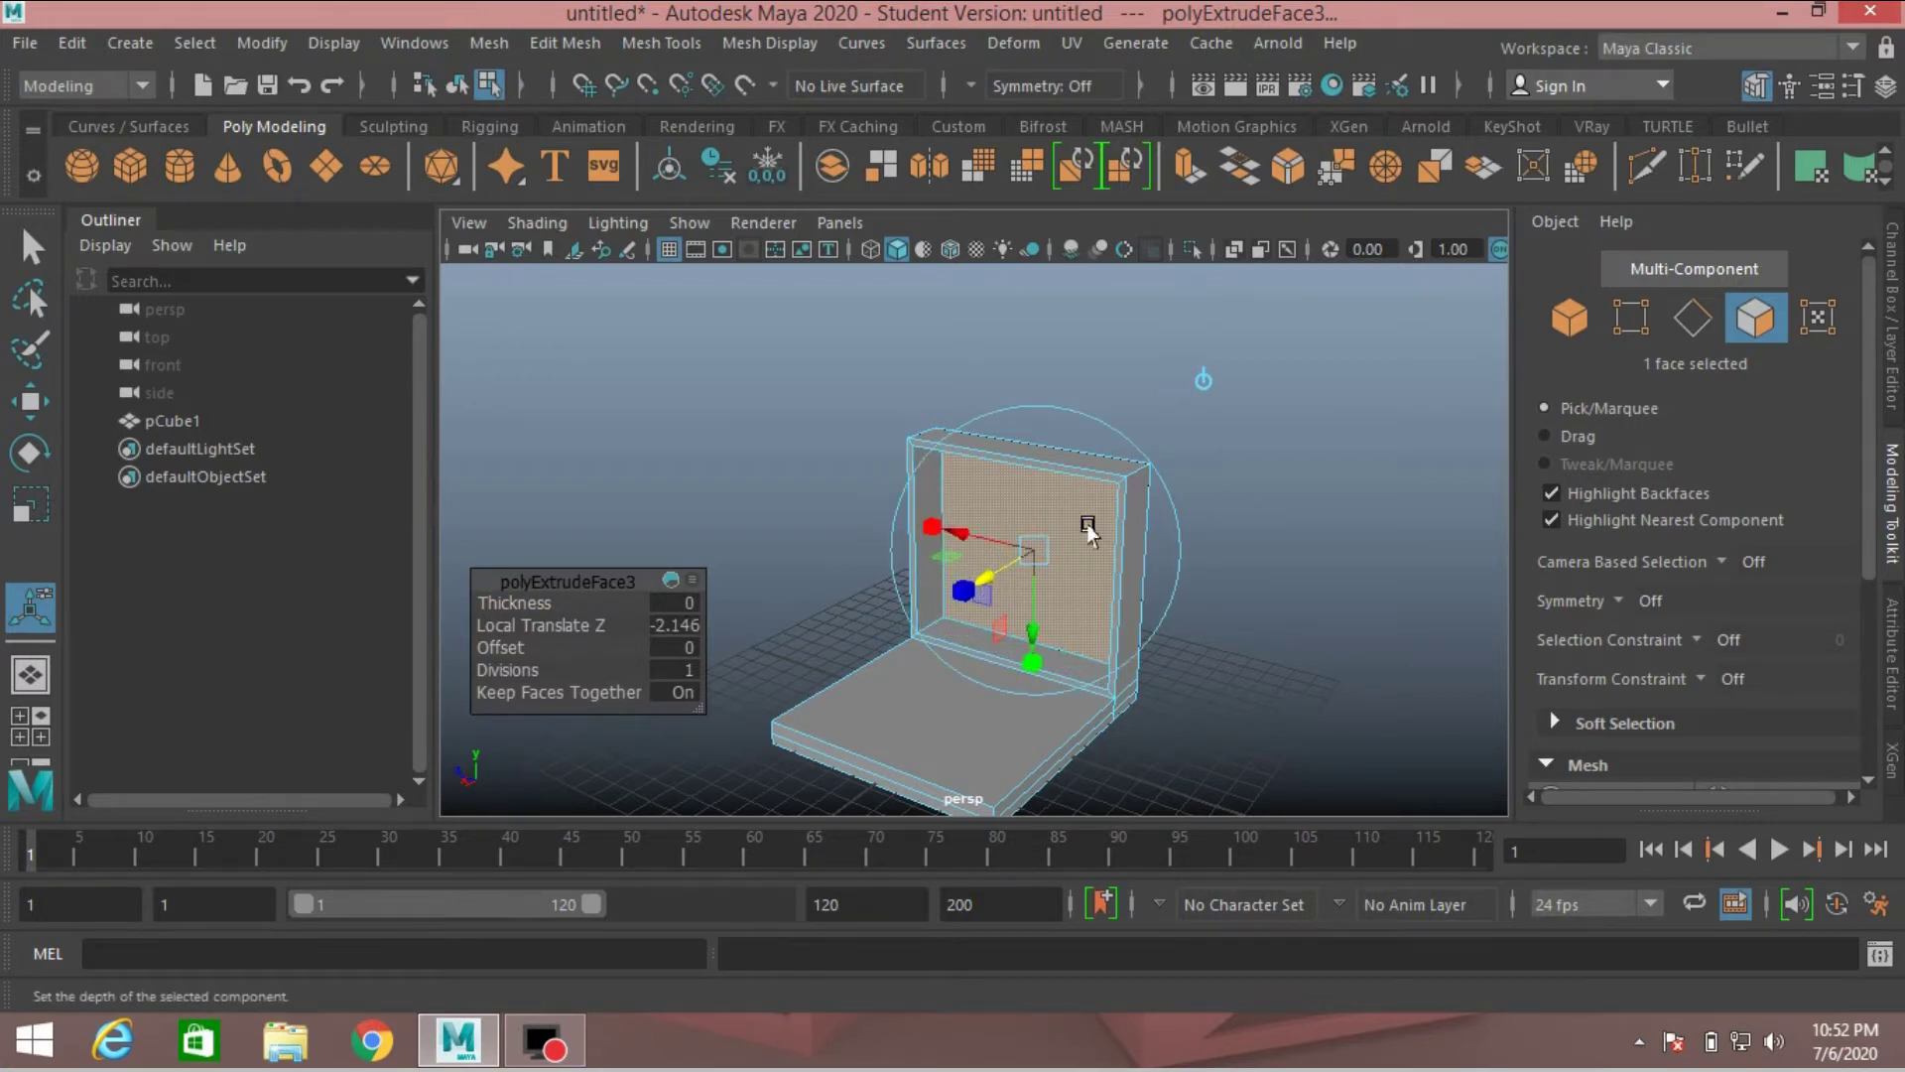
# Step: Return to Object mode and frame the slab and wall in the viewport
pyautogui.click(1555, 325)
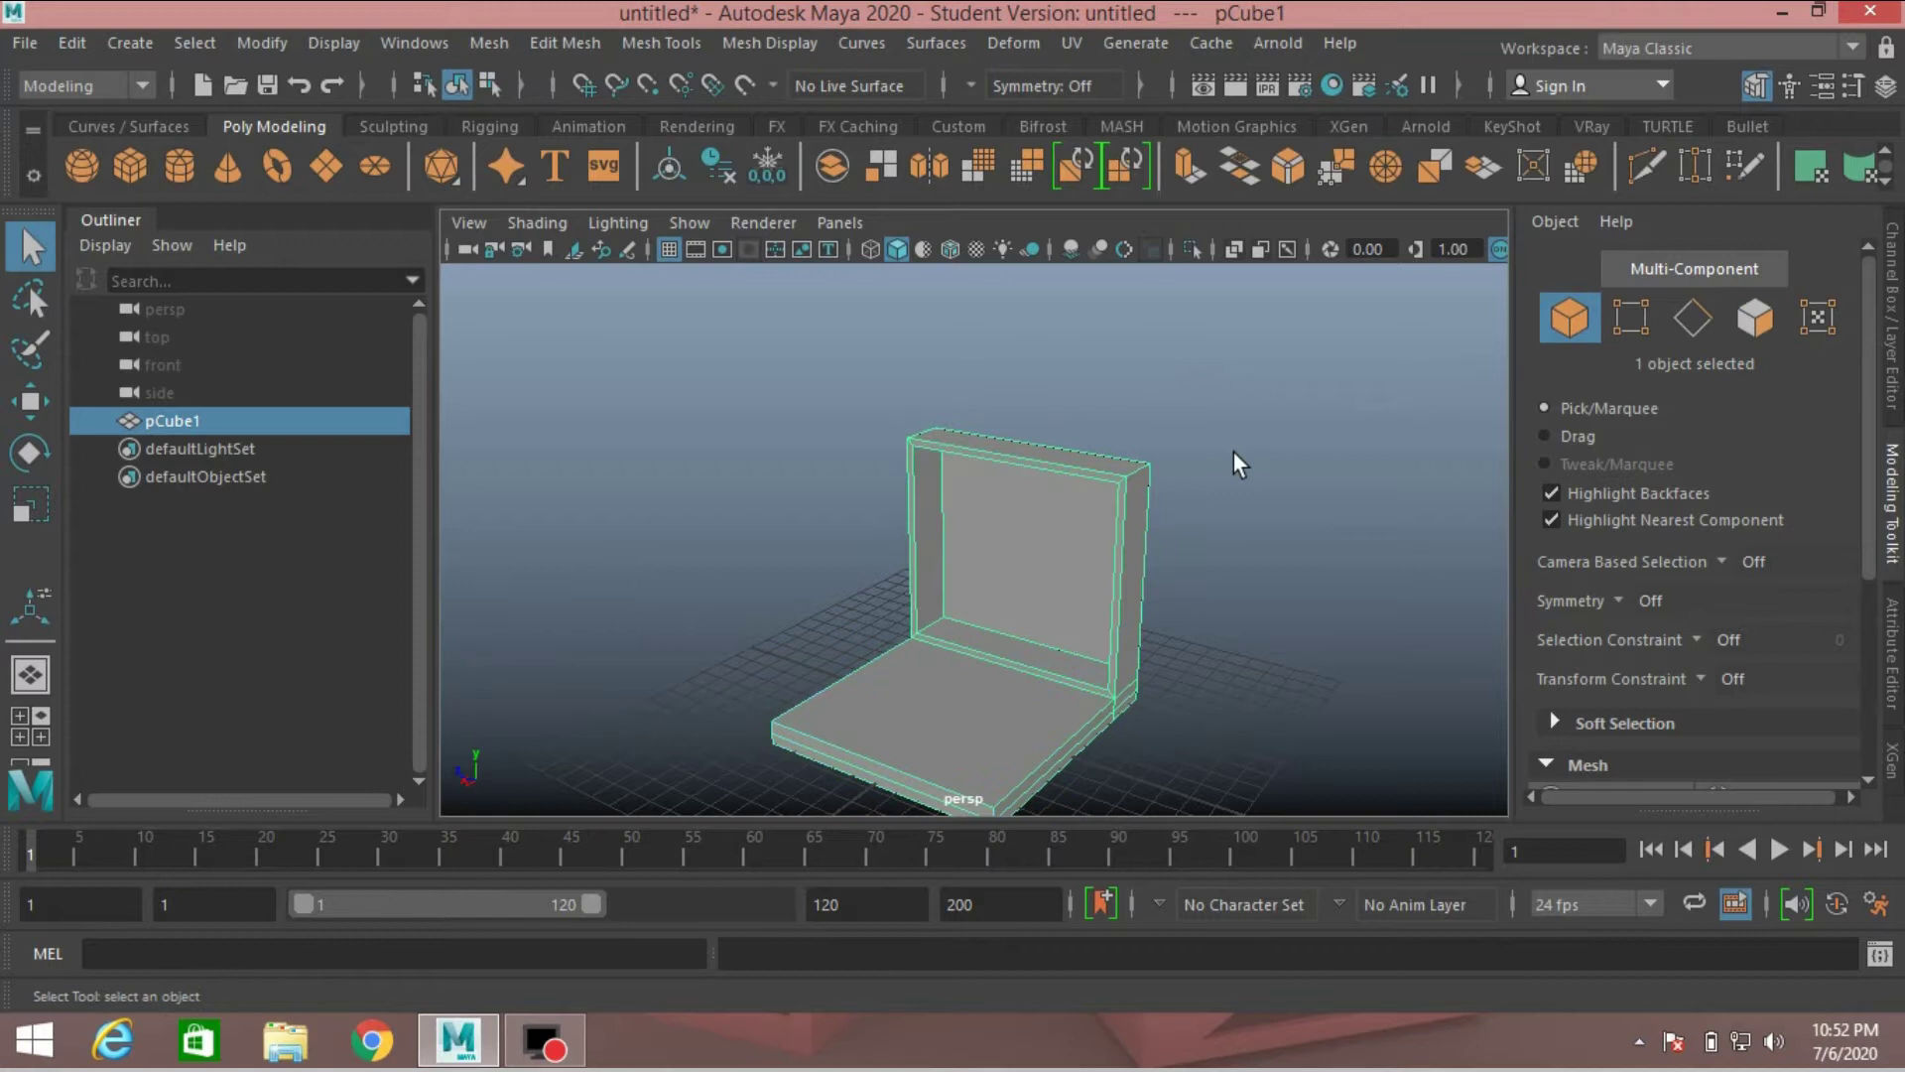
pyautogui.press('f')
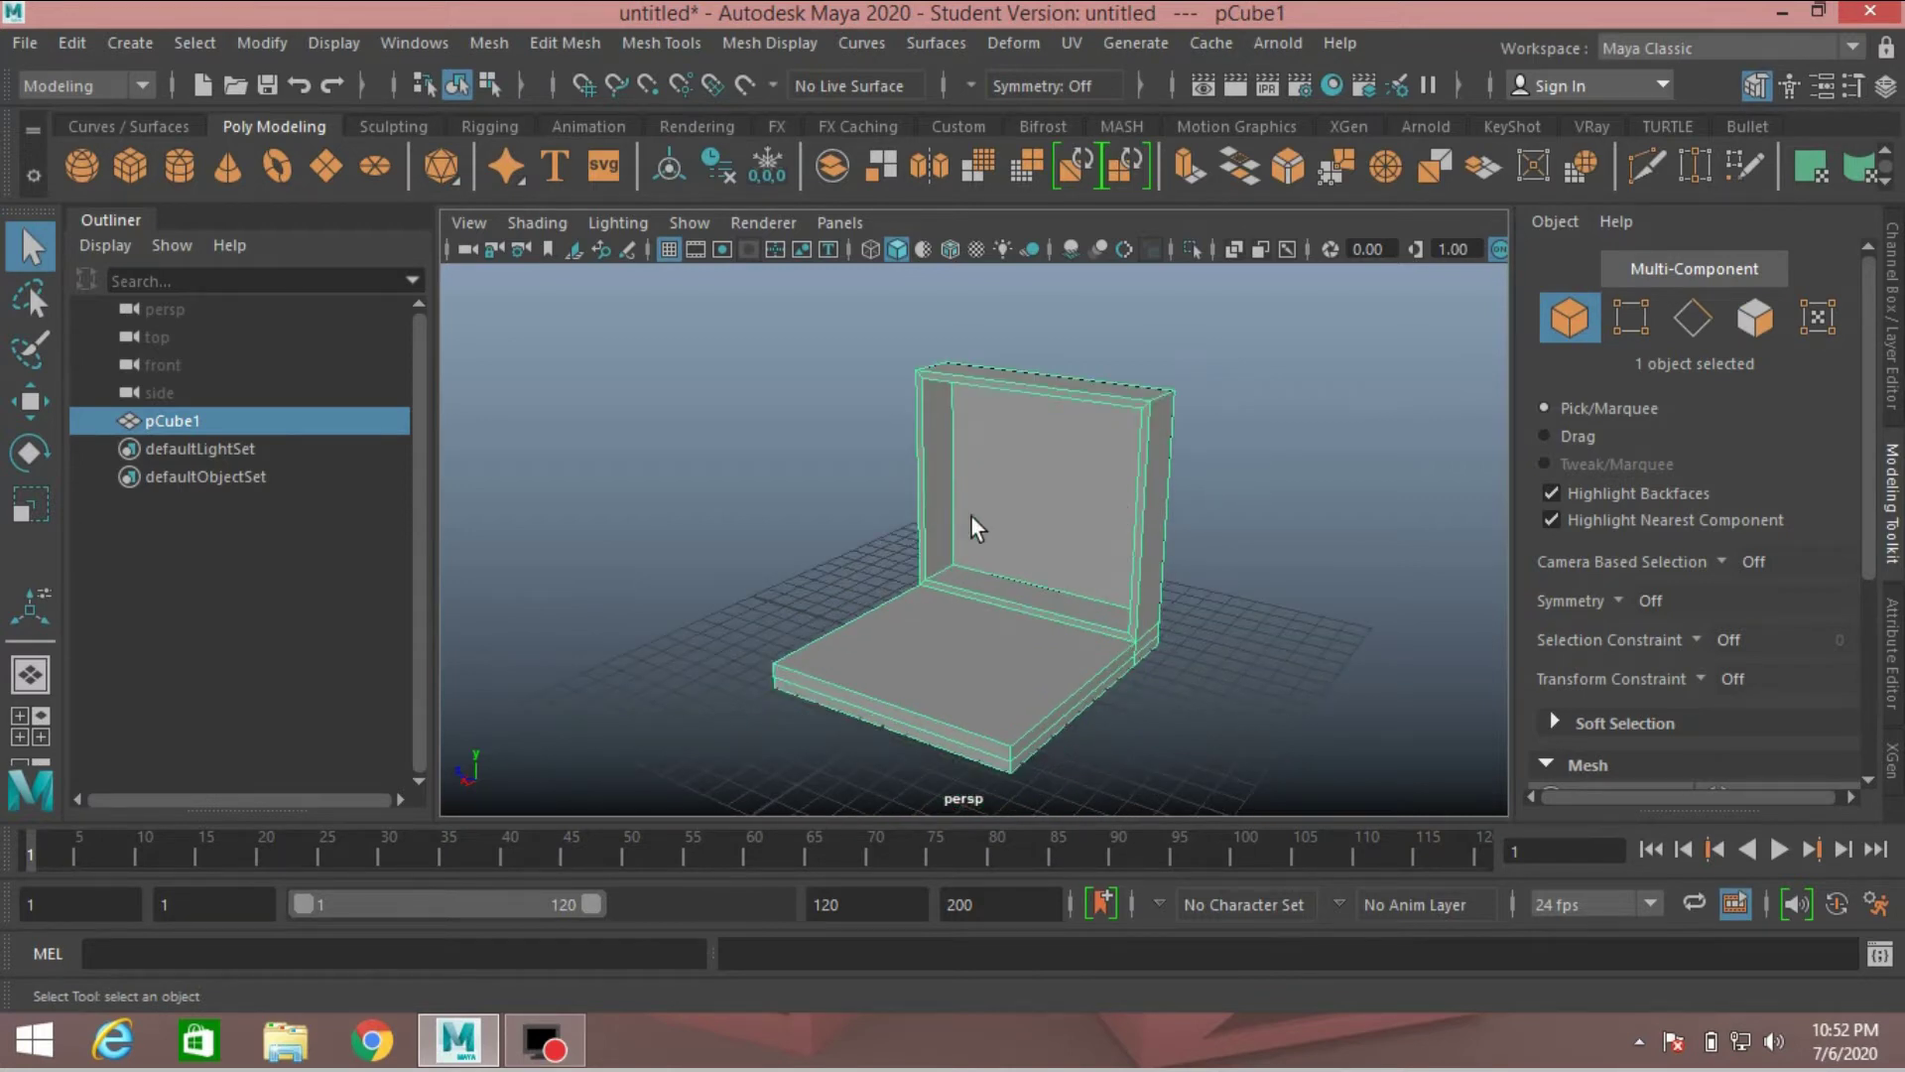
pyautogui.keyDown('alt'); pyautogui.moveTo(970, 516); pyautogui.dragTo(919, 497); pyautogui.keyUp('alt')
pyautogui.scroll(4, 919, 498)
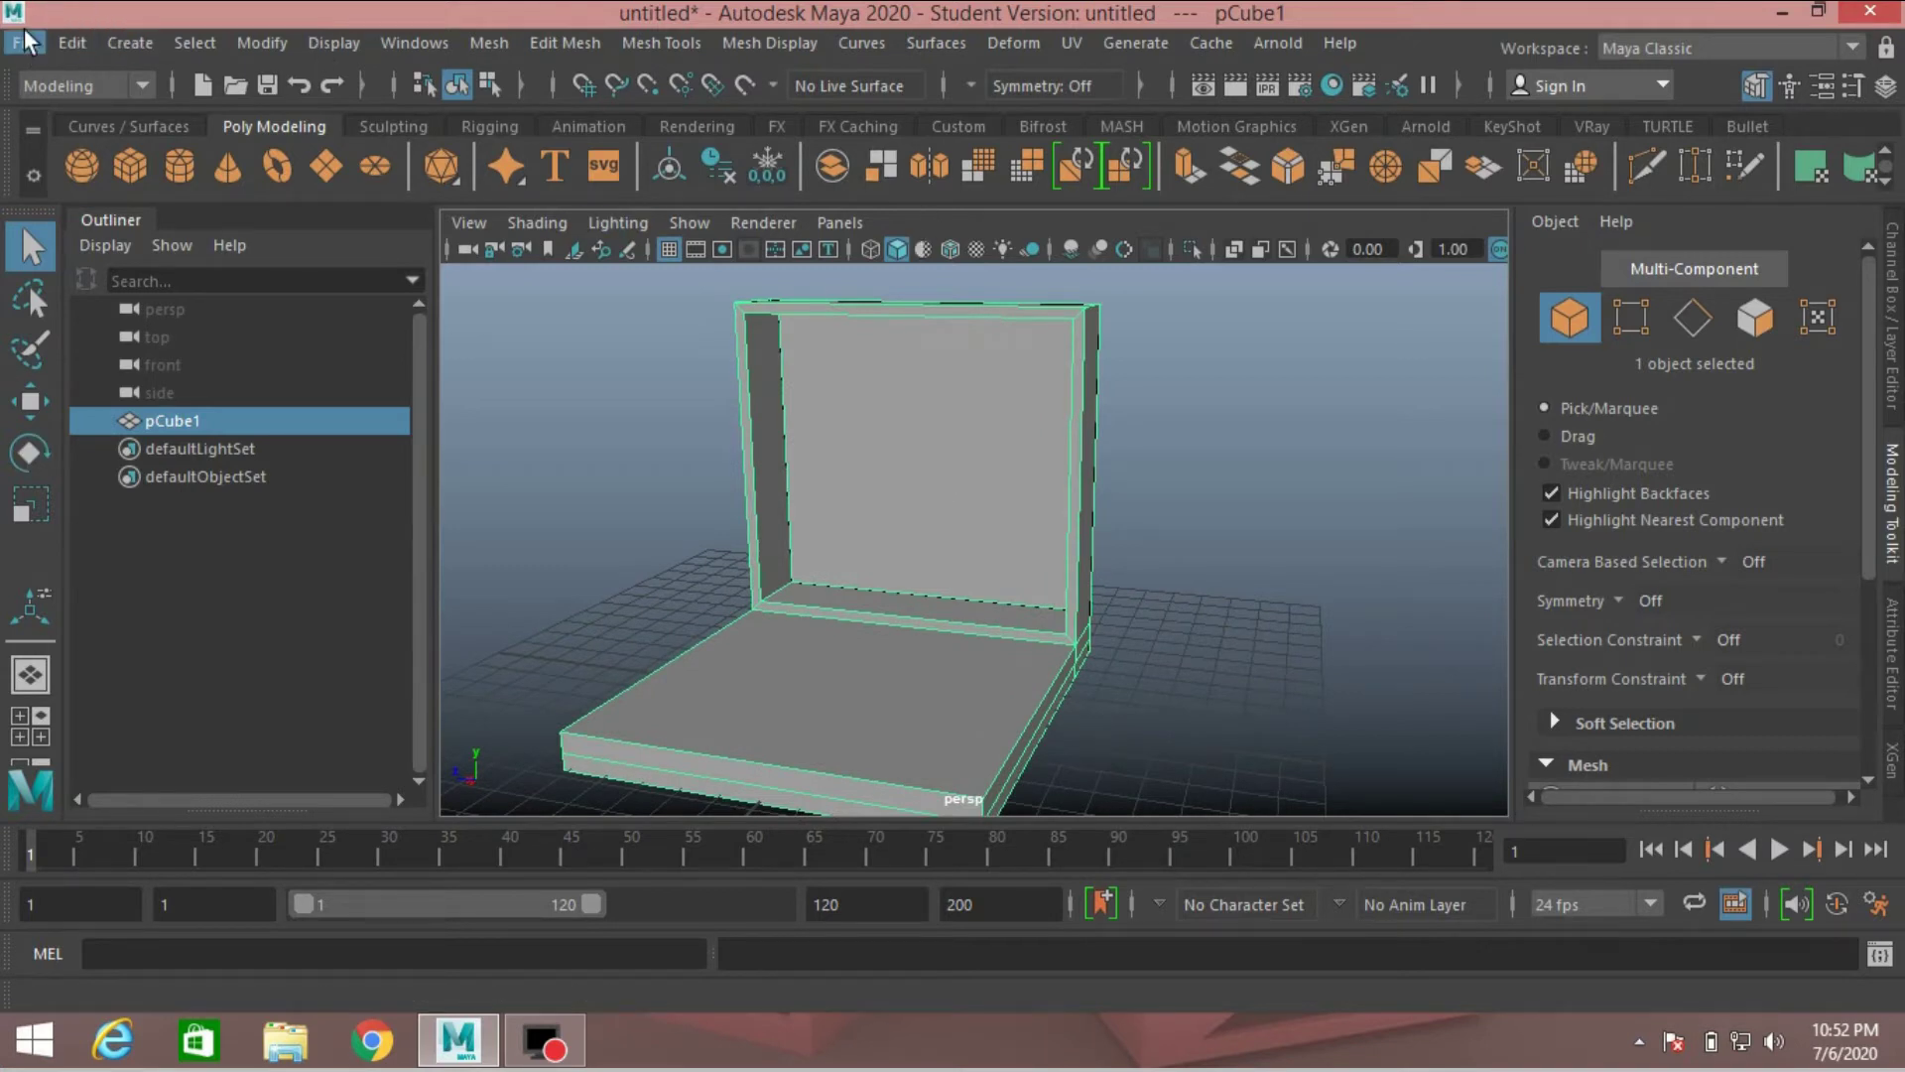
# Step: Delete pCube1's construction history from the Edit menu
pyautogui.click(75, 46)
pyautogui.moveTo(375, 371)
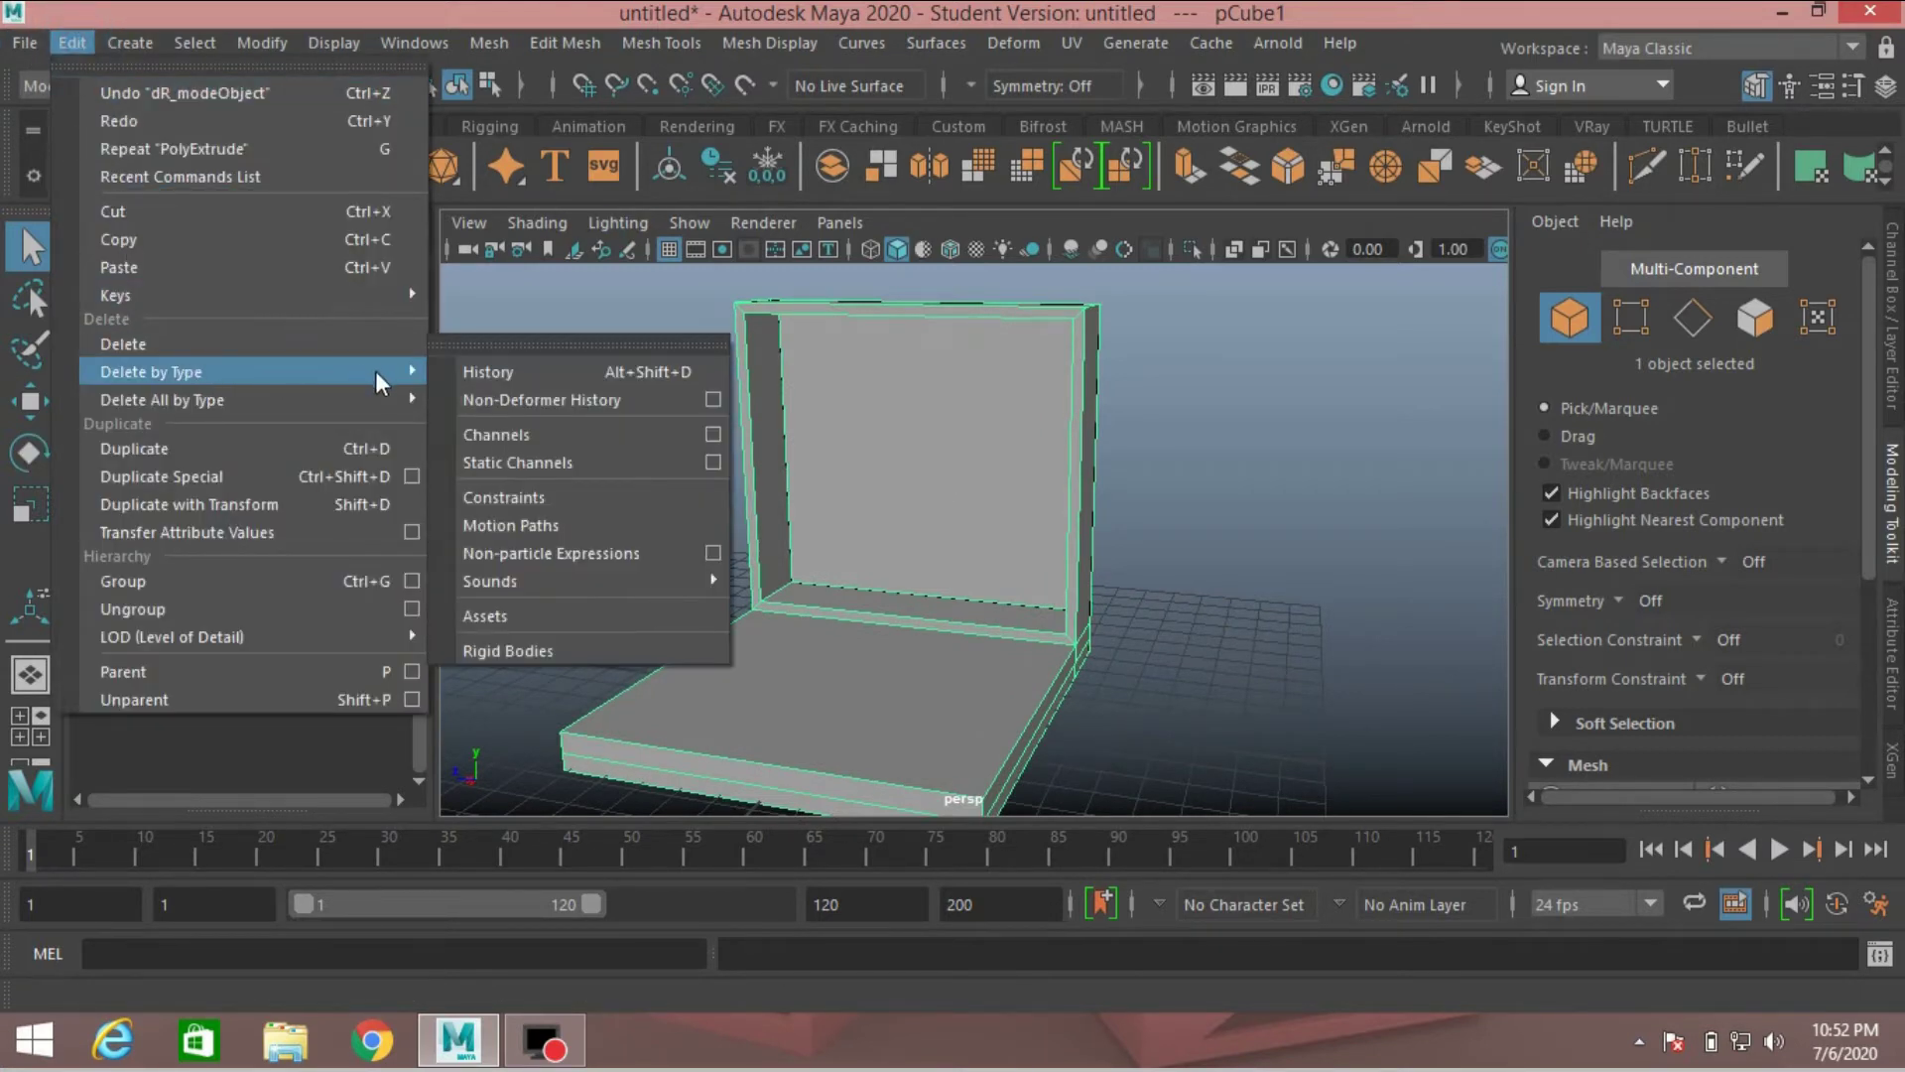
pyautogui.click(475, 369)
pyautogui.scroll(-3, 983, 587)
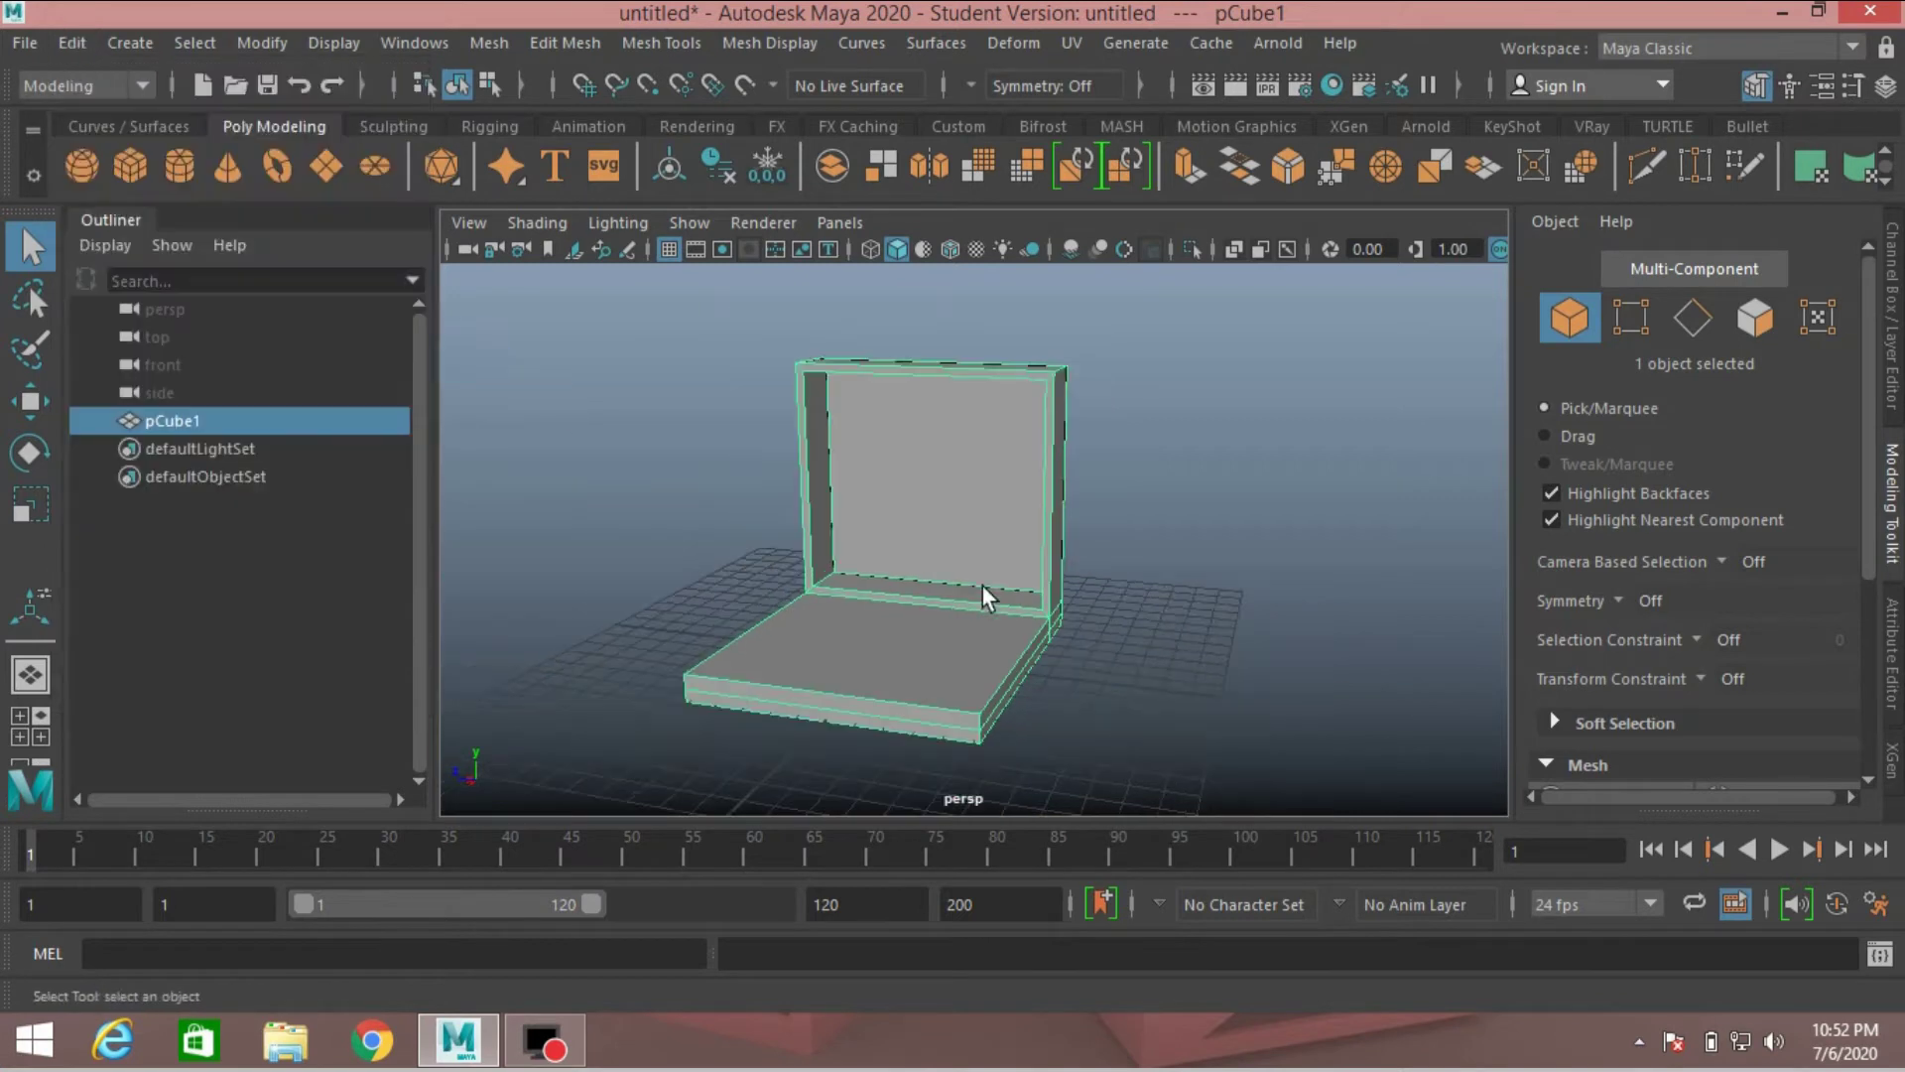
pyautogui.keyDown('alt'); pyautogui.moveTo(980, 579); pyautogui.dragTo(914, 553); pyautogui.keyUp('alt')
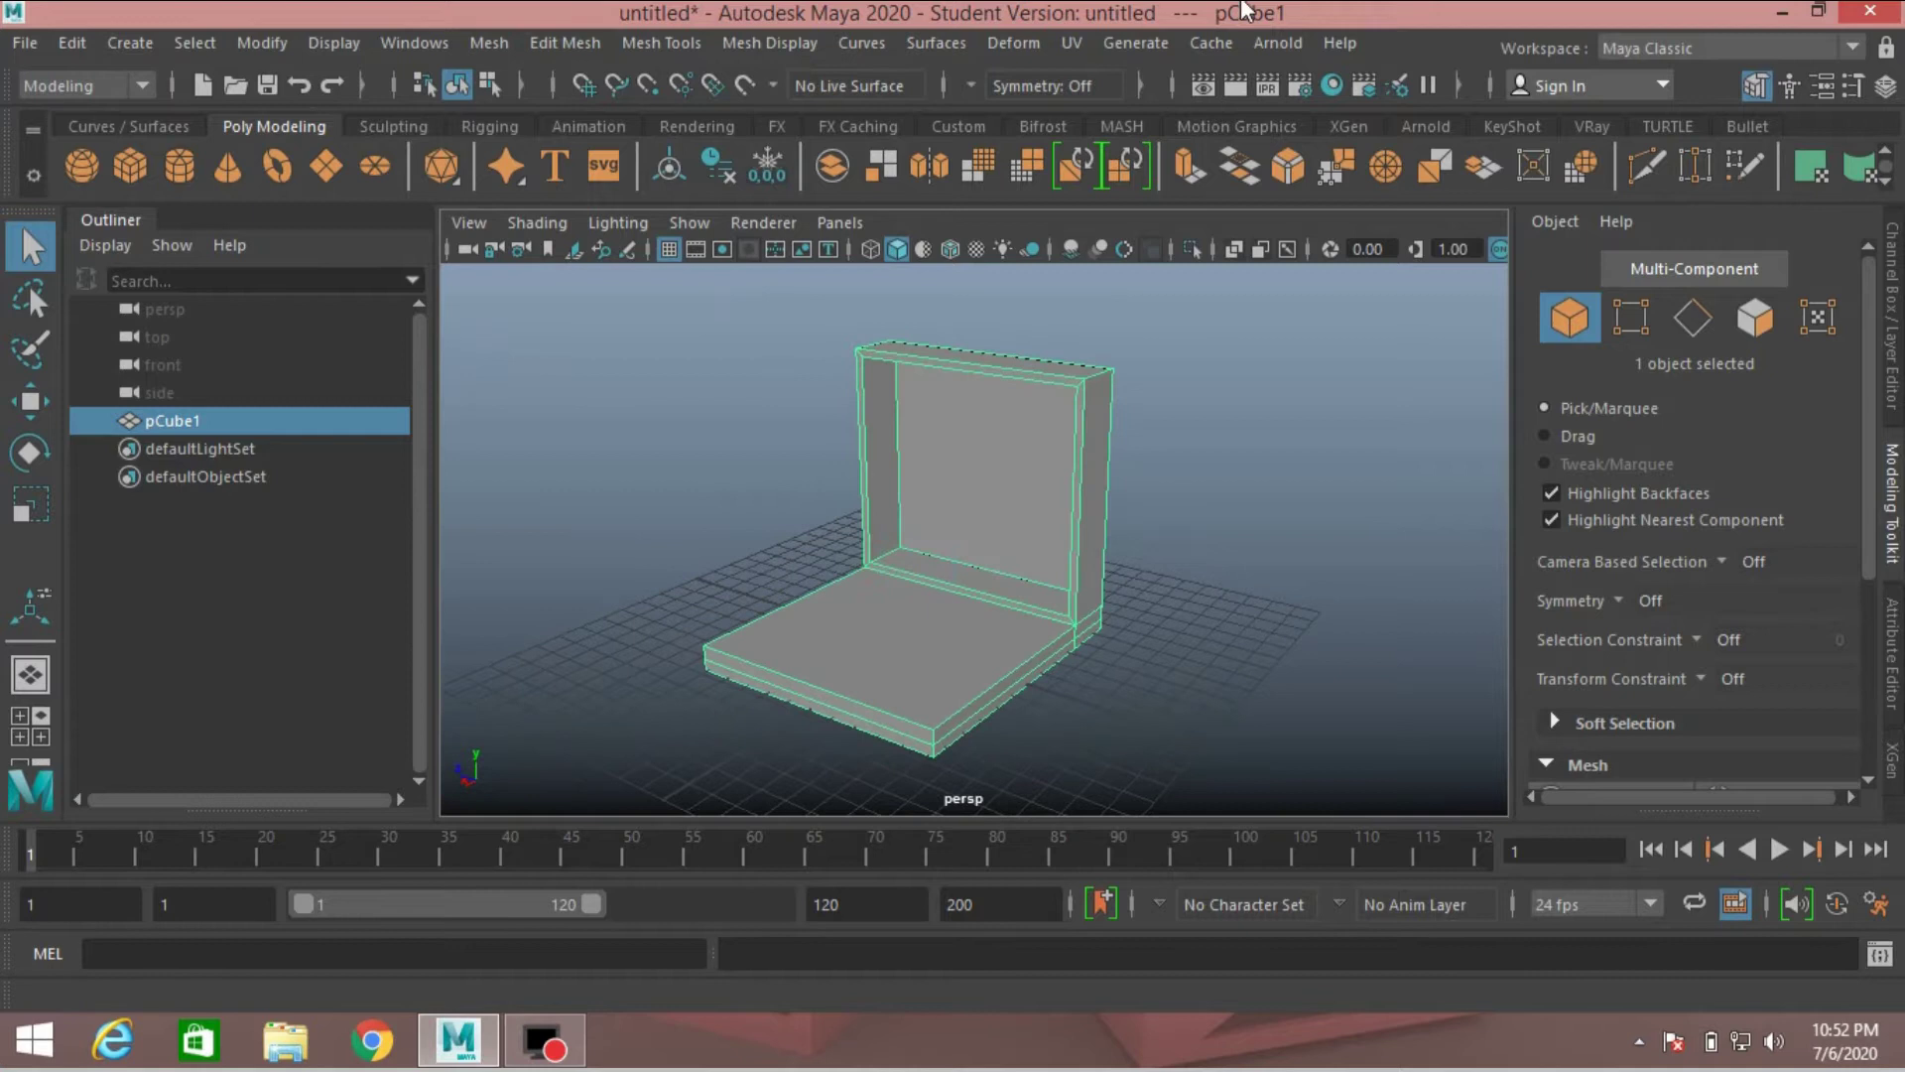
# Step: Add an Arnold Photometric Light and enable Use All Lights in the viewport
pyautogui.click(1278, 44)
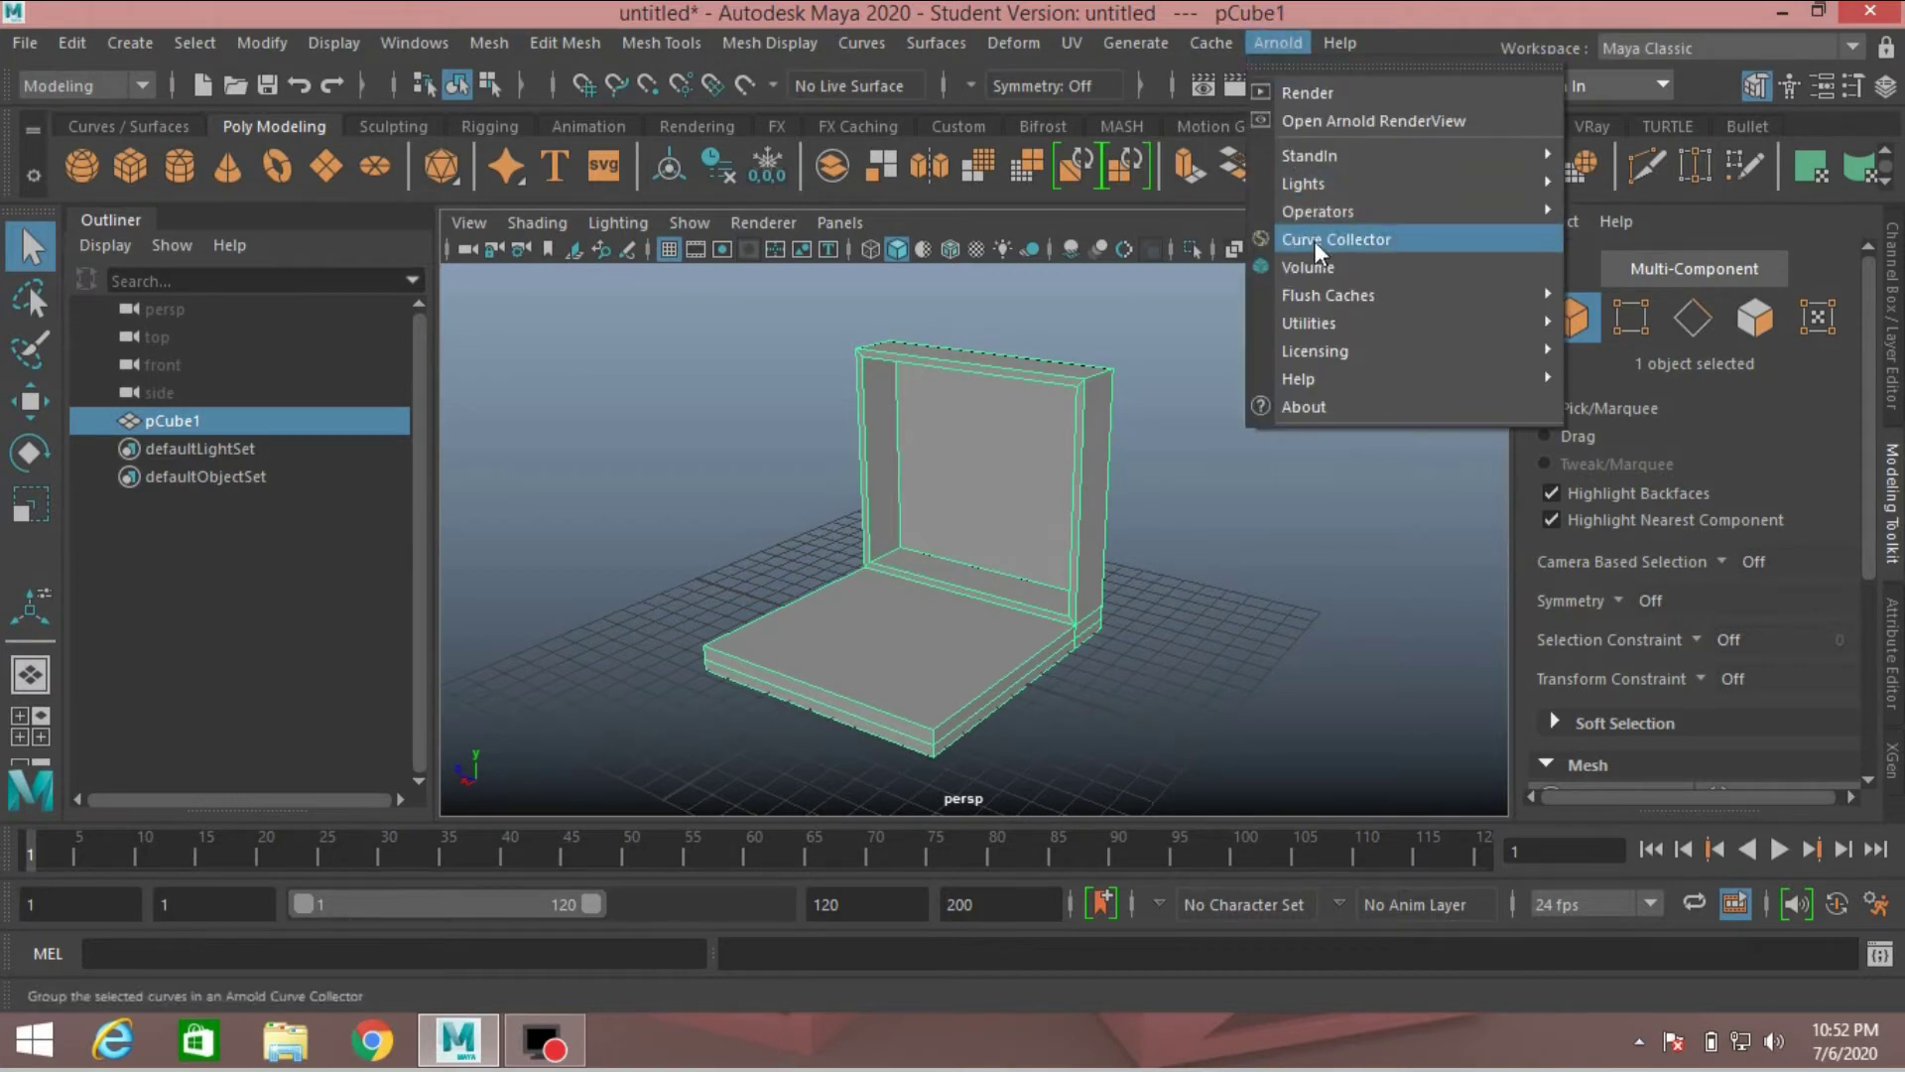
pyautogui.moveTo(1471, 195)
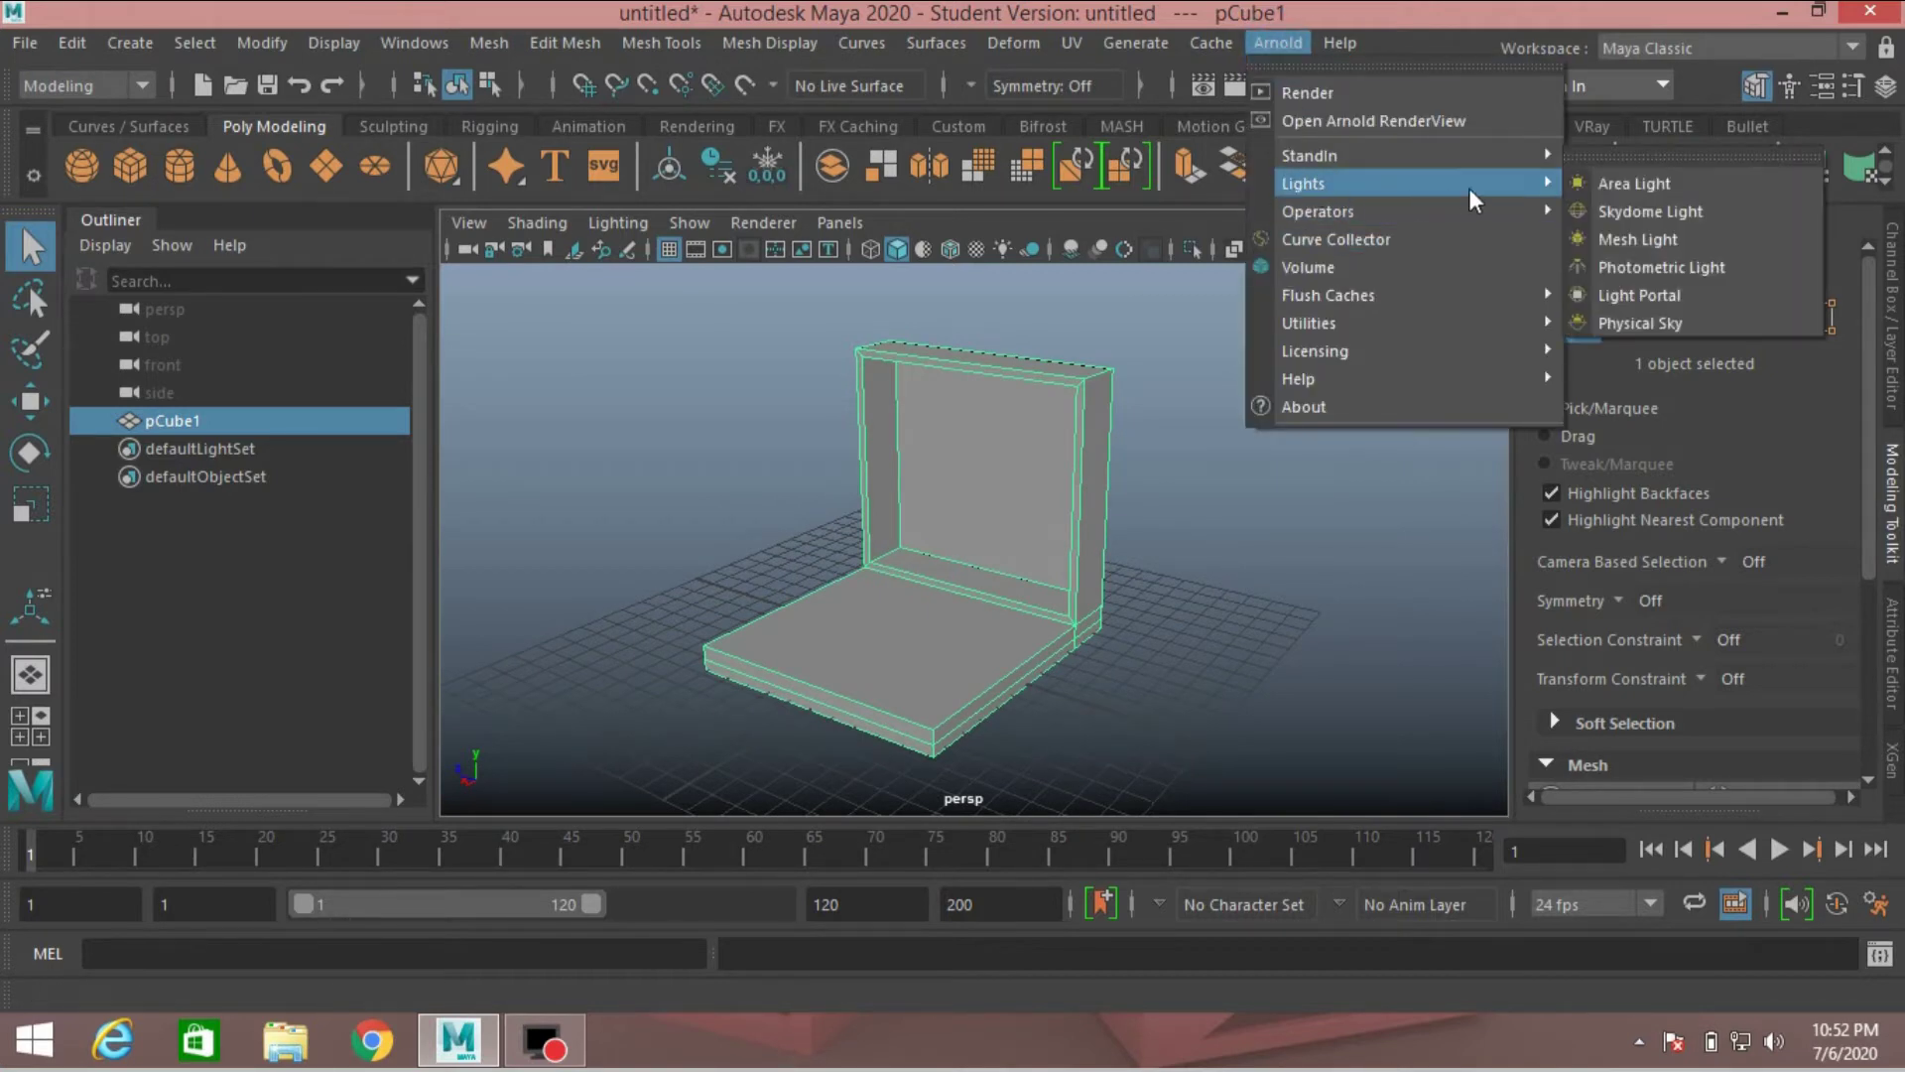
pyautogui.click(1629, 266)
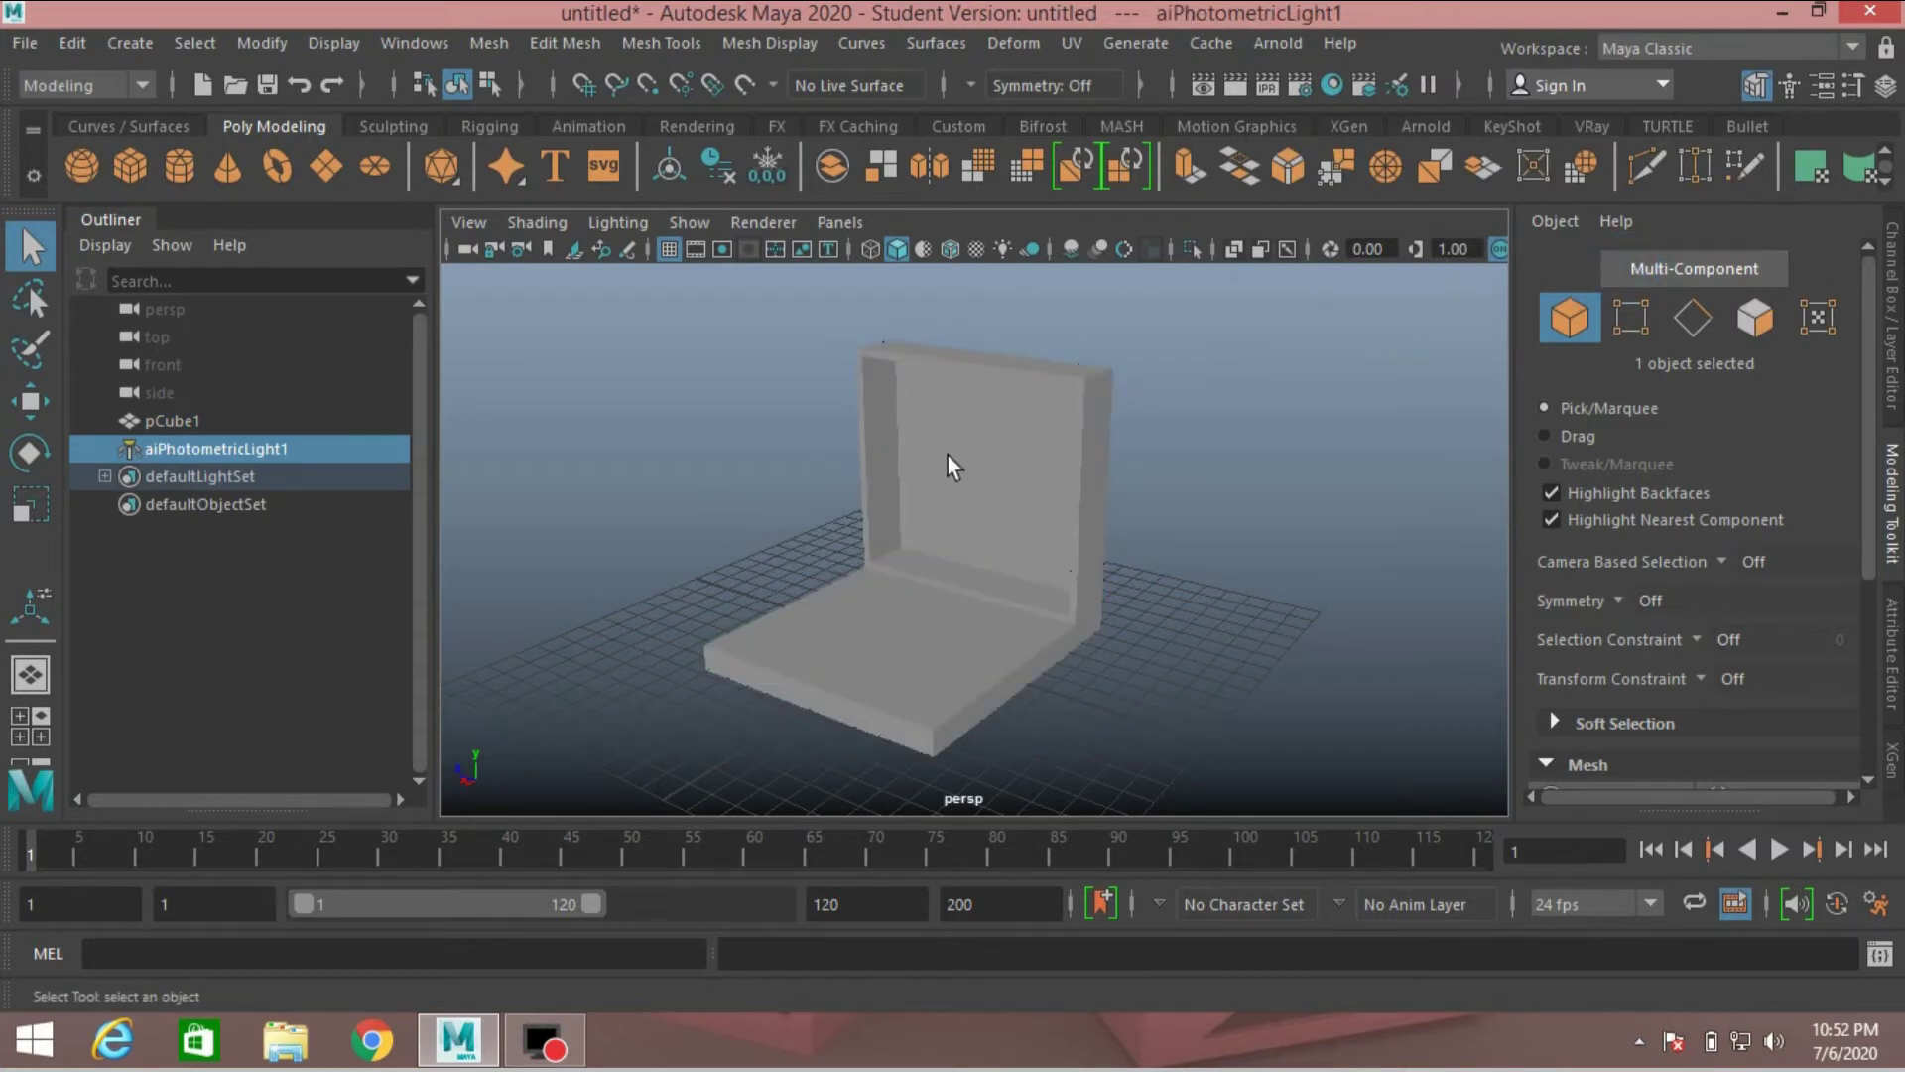
pyautogui.click(1002, 247)
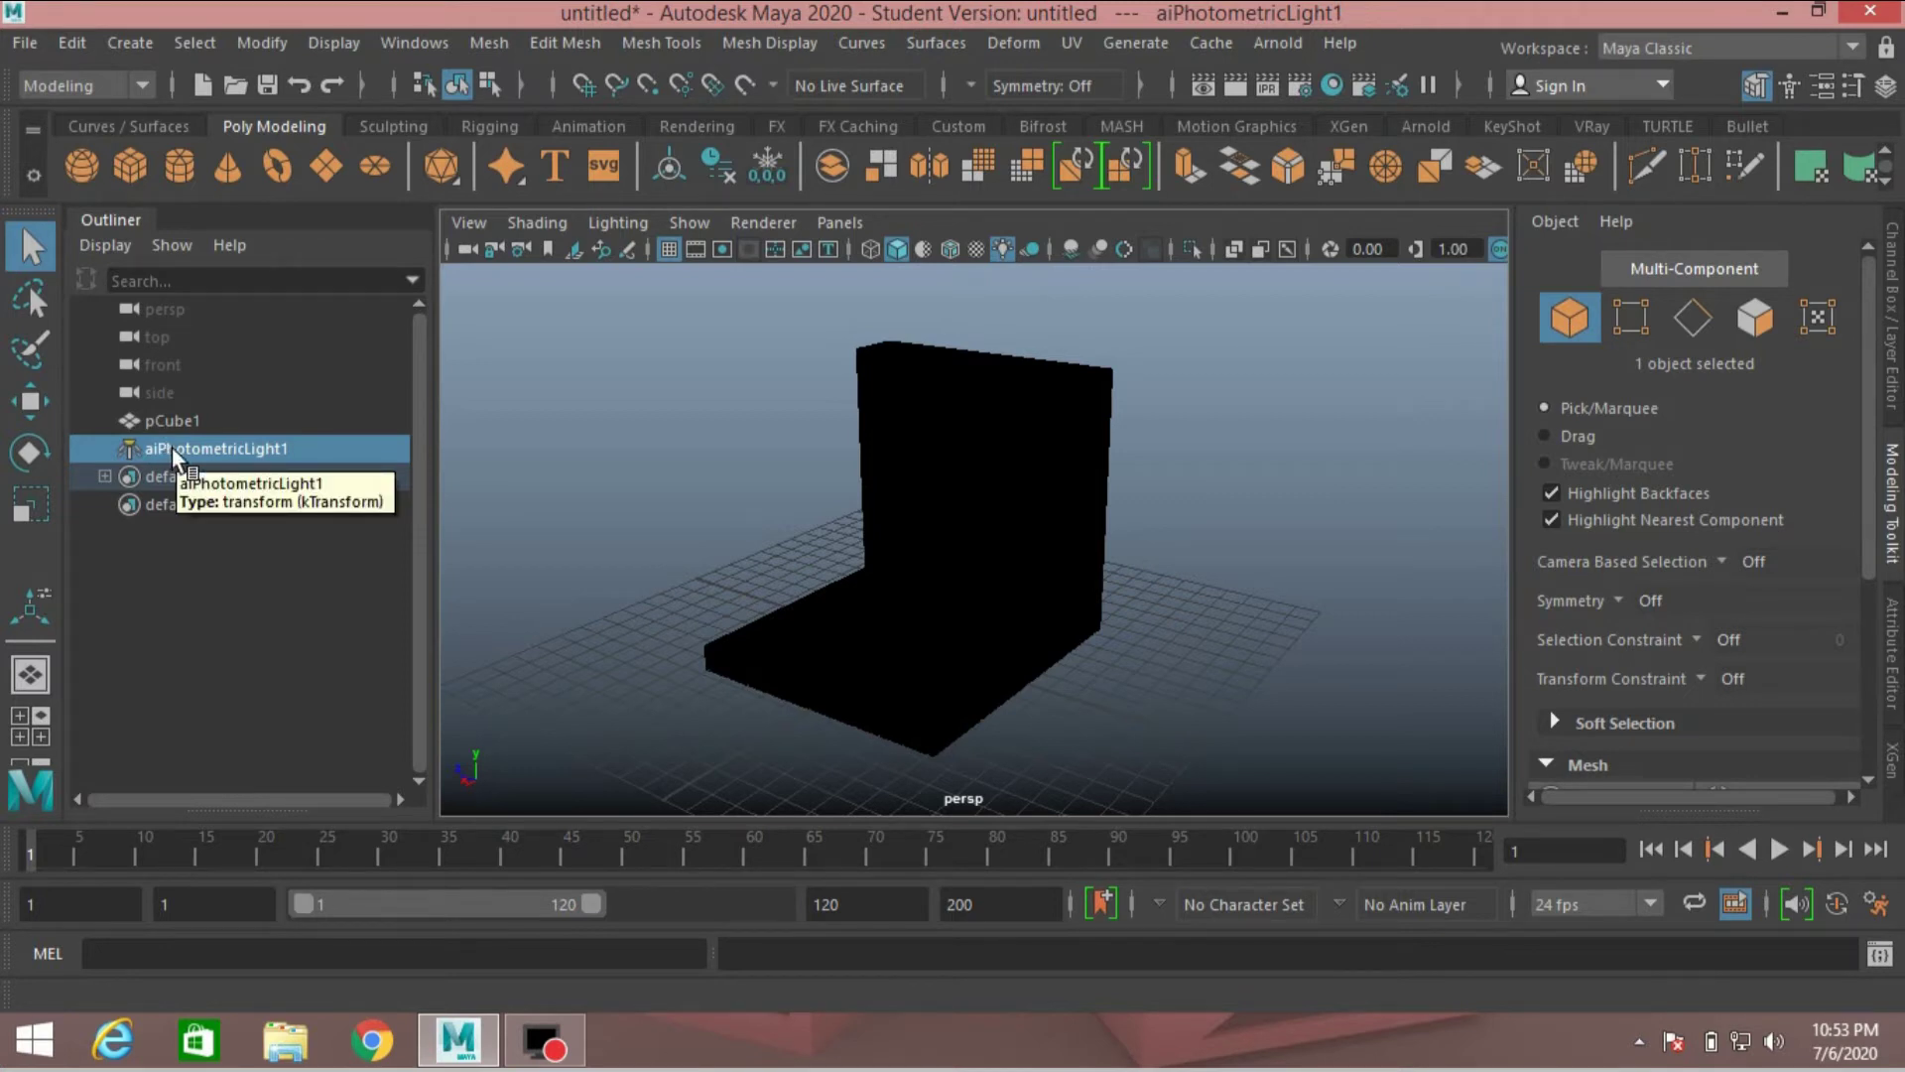
# Step: Move the photometric light up to about 8.3 units in Y
pyautogui.click(22, 402)
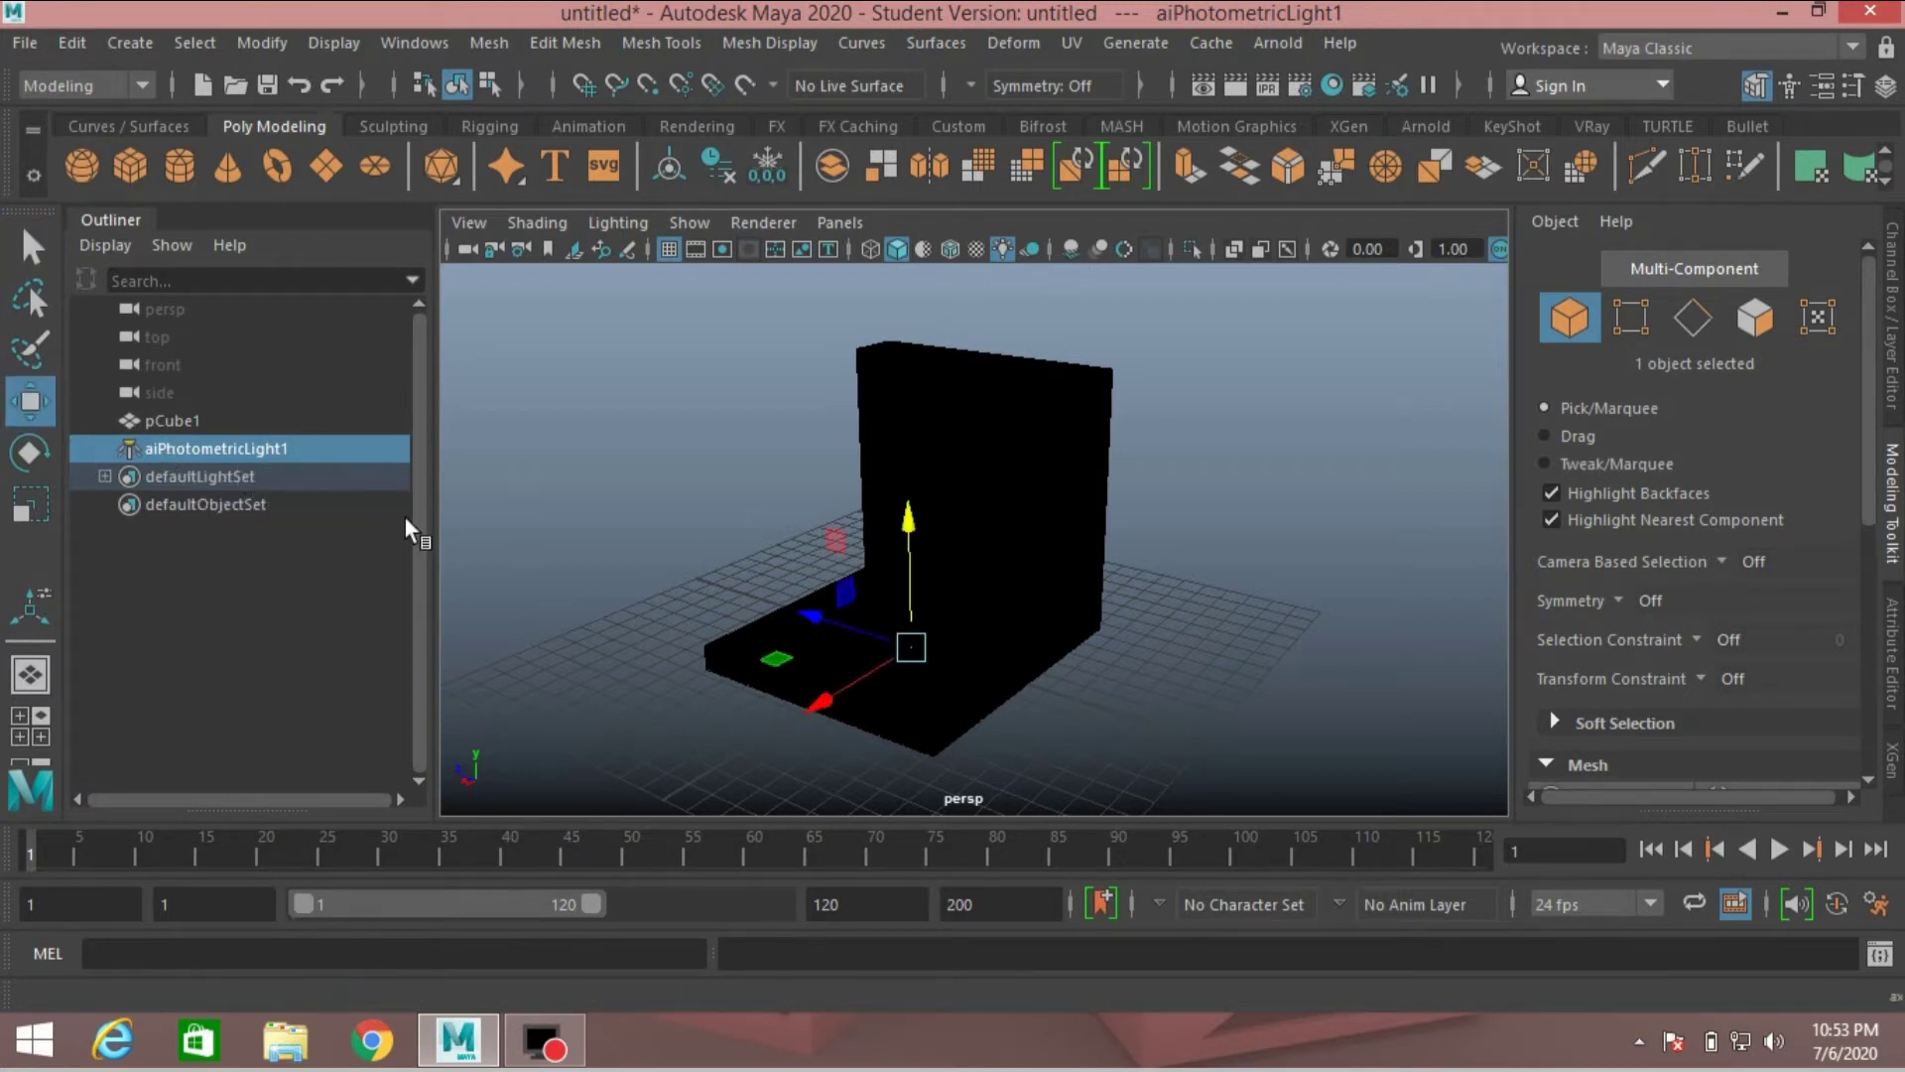
pyautogui.moveTo(910, 526); pyautogui.dragTo(877, 292)
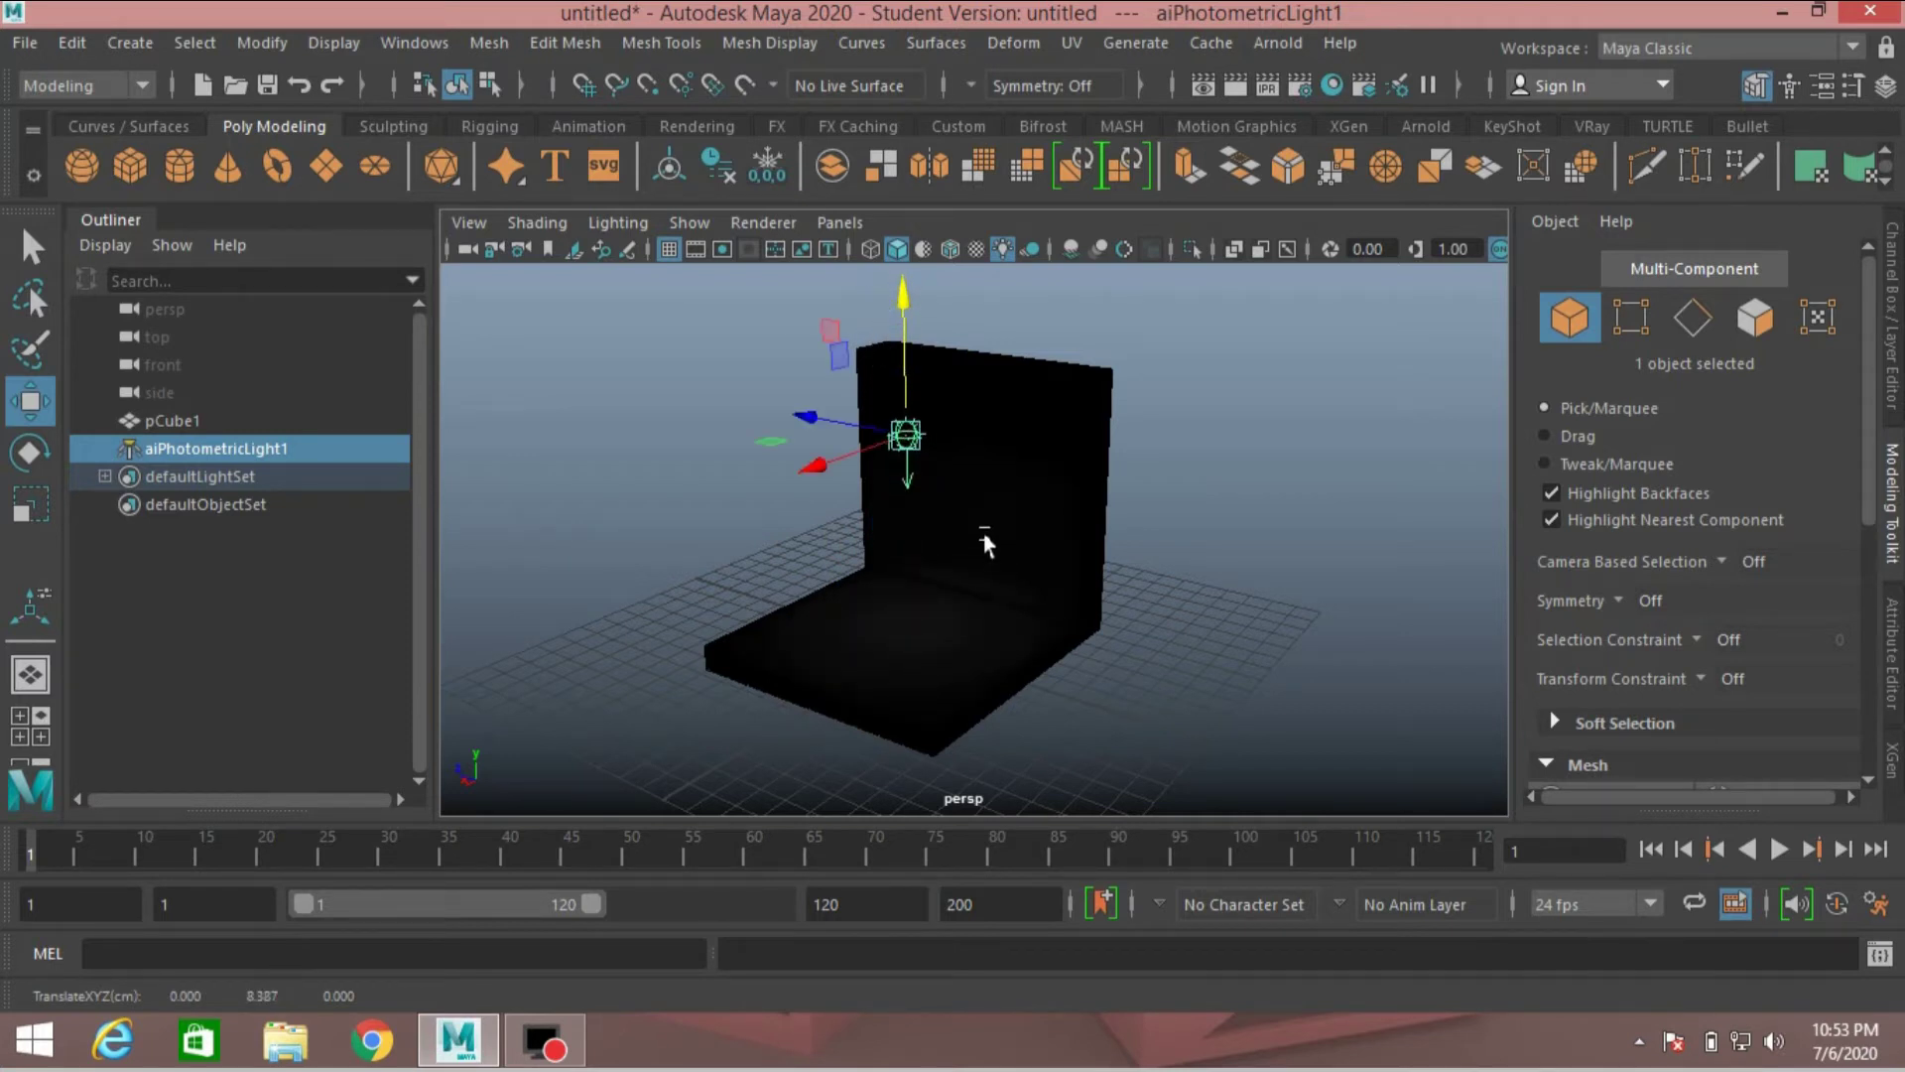
pyautogui.scroll(4, 987, 548)
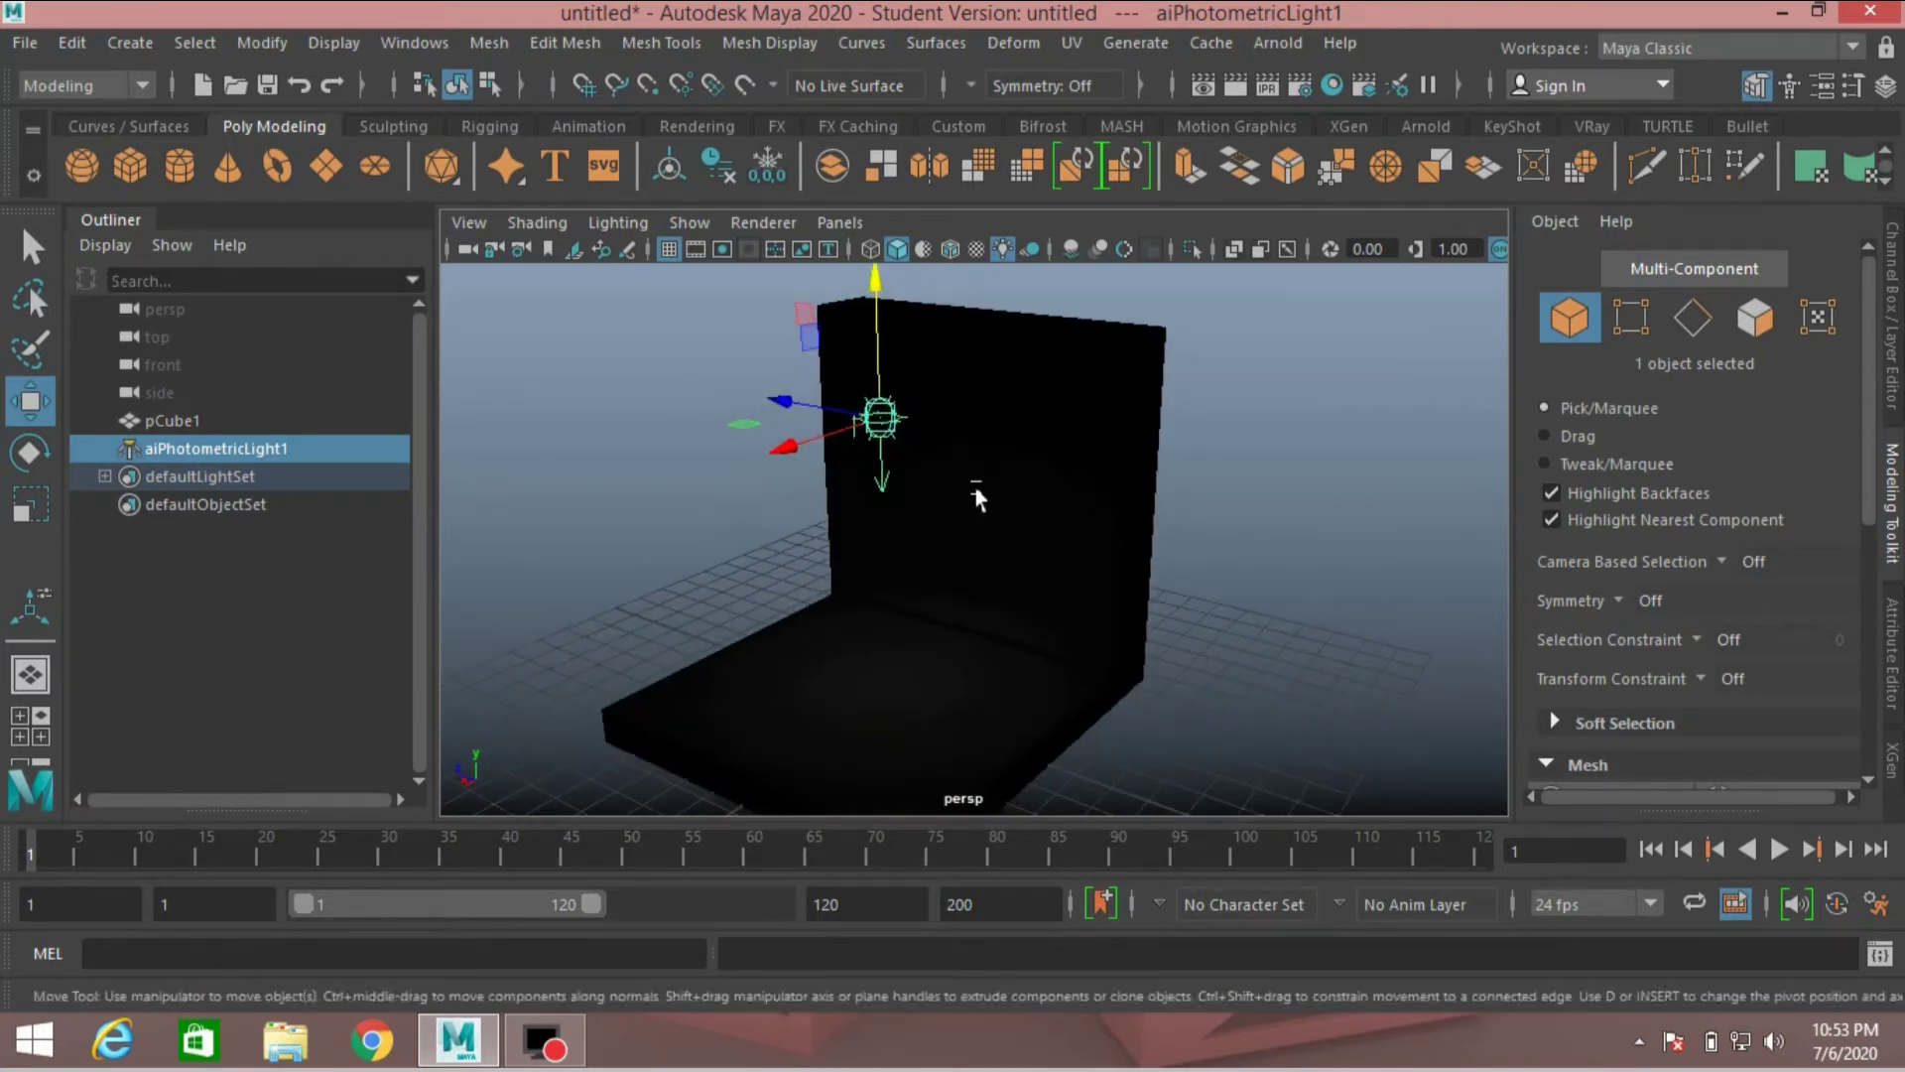
pyautogui.moveTo(977, 496)
pyautogui.keyDown('alt'); pyautogui.mouseDown()
pyautogui.moveTo(937, 493)
pyautogui.moveTo(986, 459)
pyautogui.moveTo(978, 476)
pyautogui.moveTo(966, 460)
pyautogui.moveTo(1007, 475)
pyautogui.moveTo(988, 488)
pyautogui.moveTo(982, 473)
pyautogui.moveTo(983, 502)
pyautogui.moveTo(968, 483)
pyautogui.moveTo(974, 510)
pyautogui.mouseUp(); pyautogui.keyUp('alt')
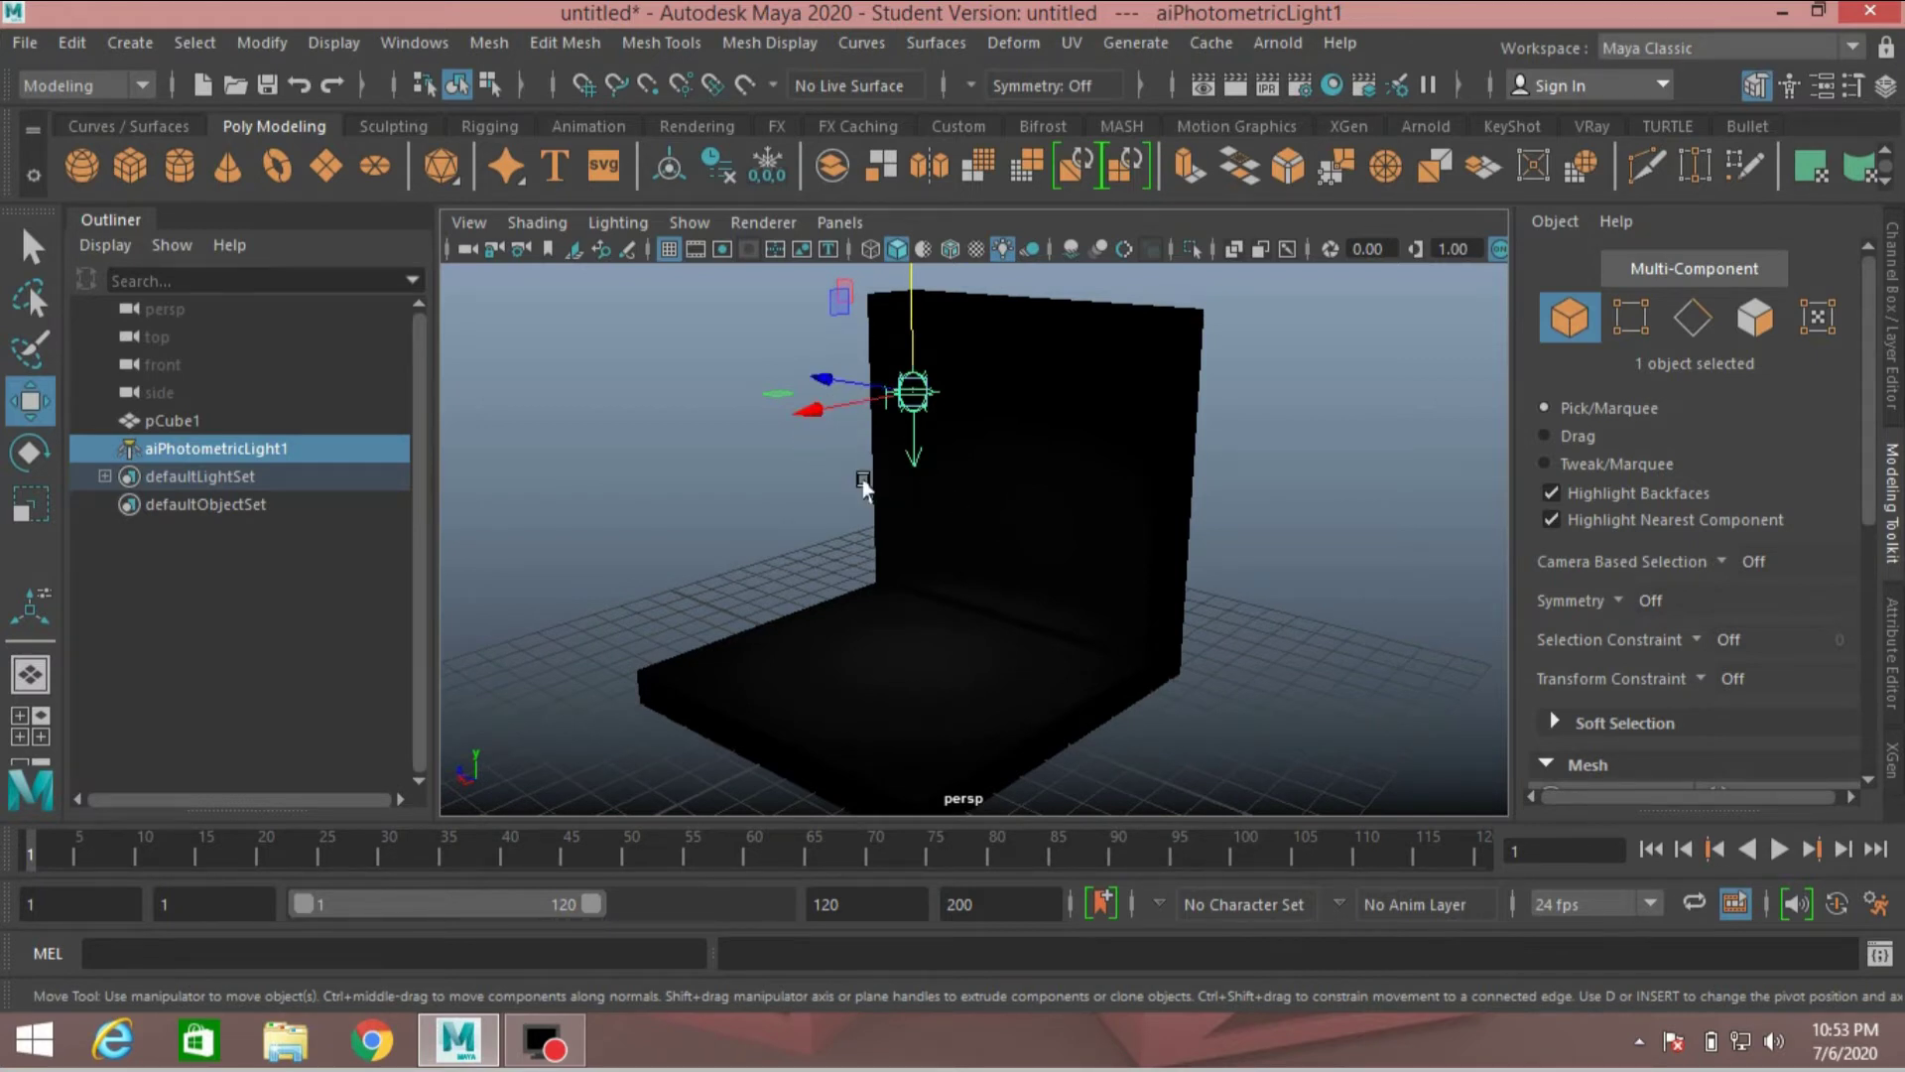
# Step: In Chrome, search Google for 'ies light effect png'
pyautogui.click(360, 1035)
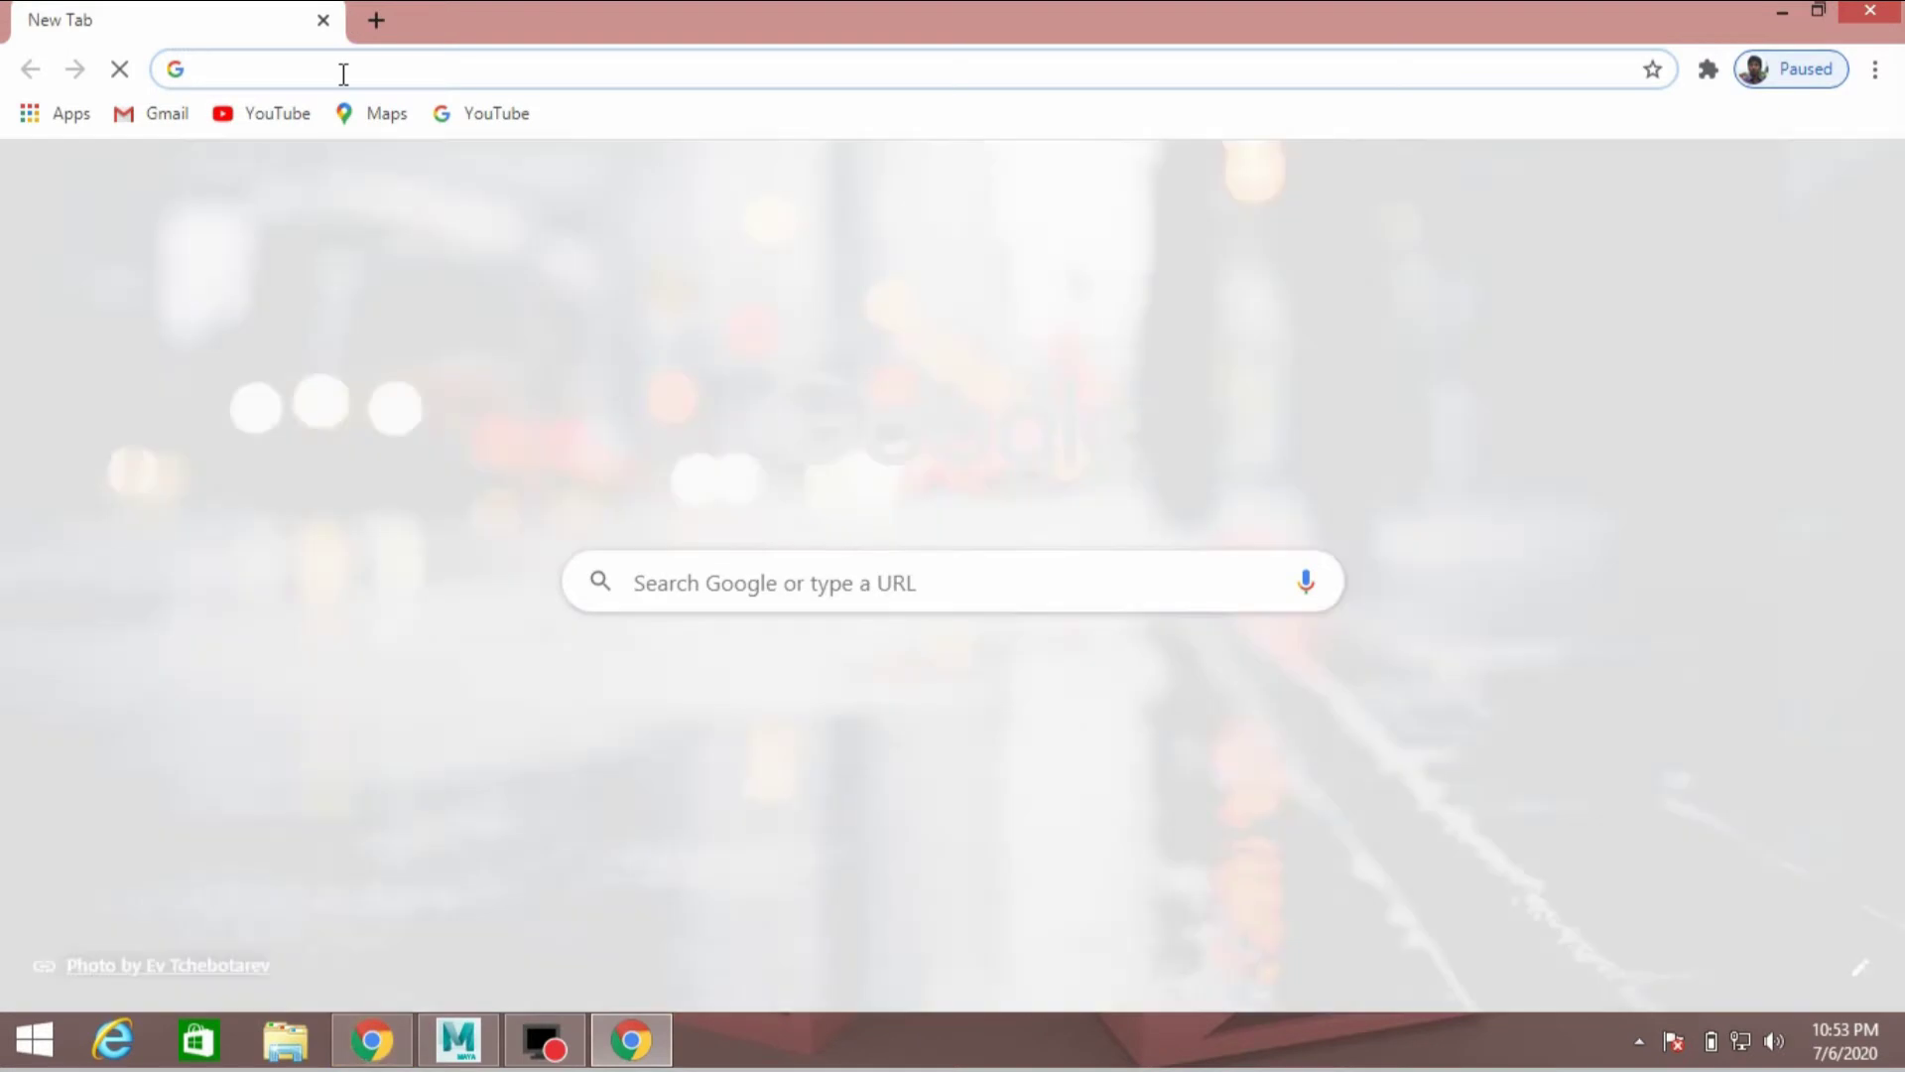
pyautogui.click(342, 71)
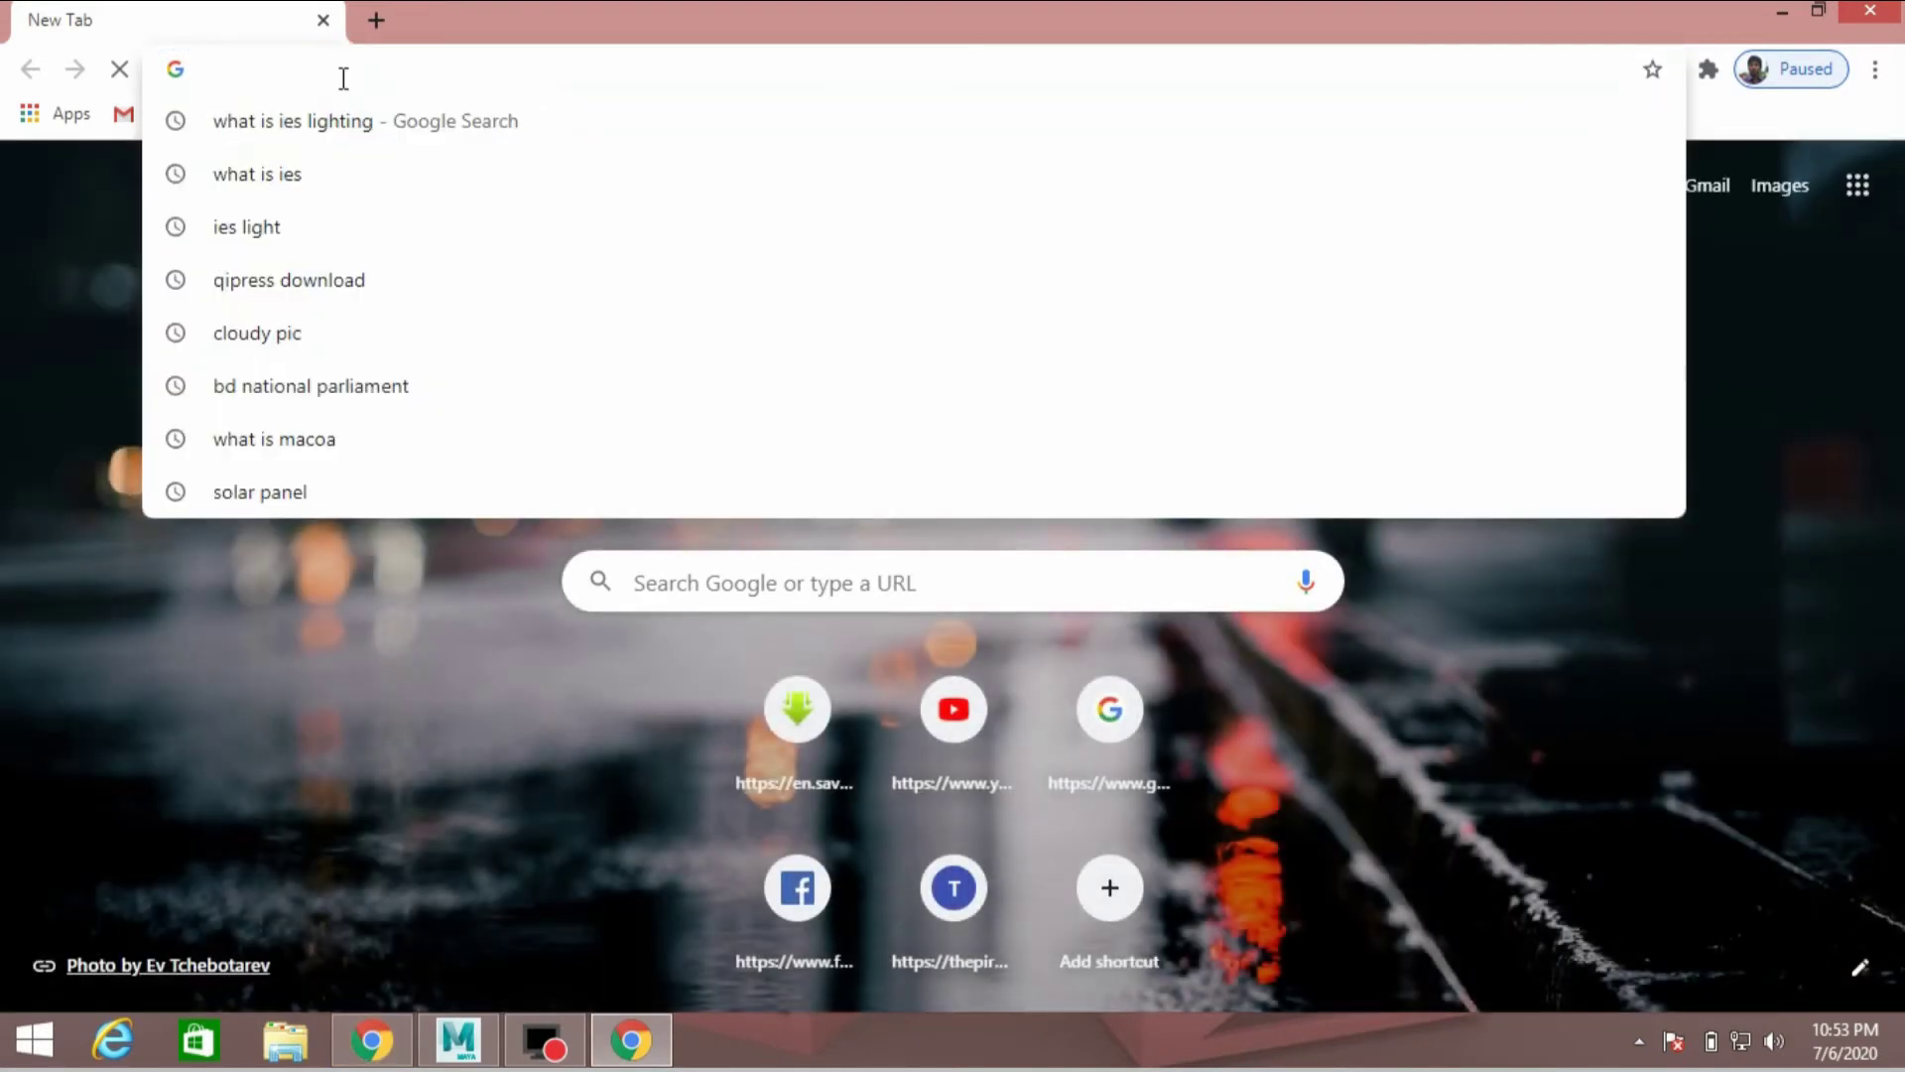
pyautogui.write('ies ')
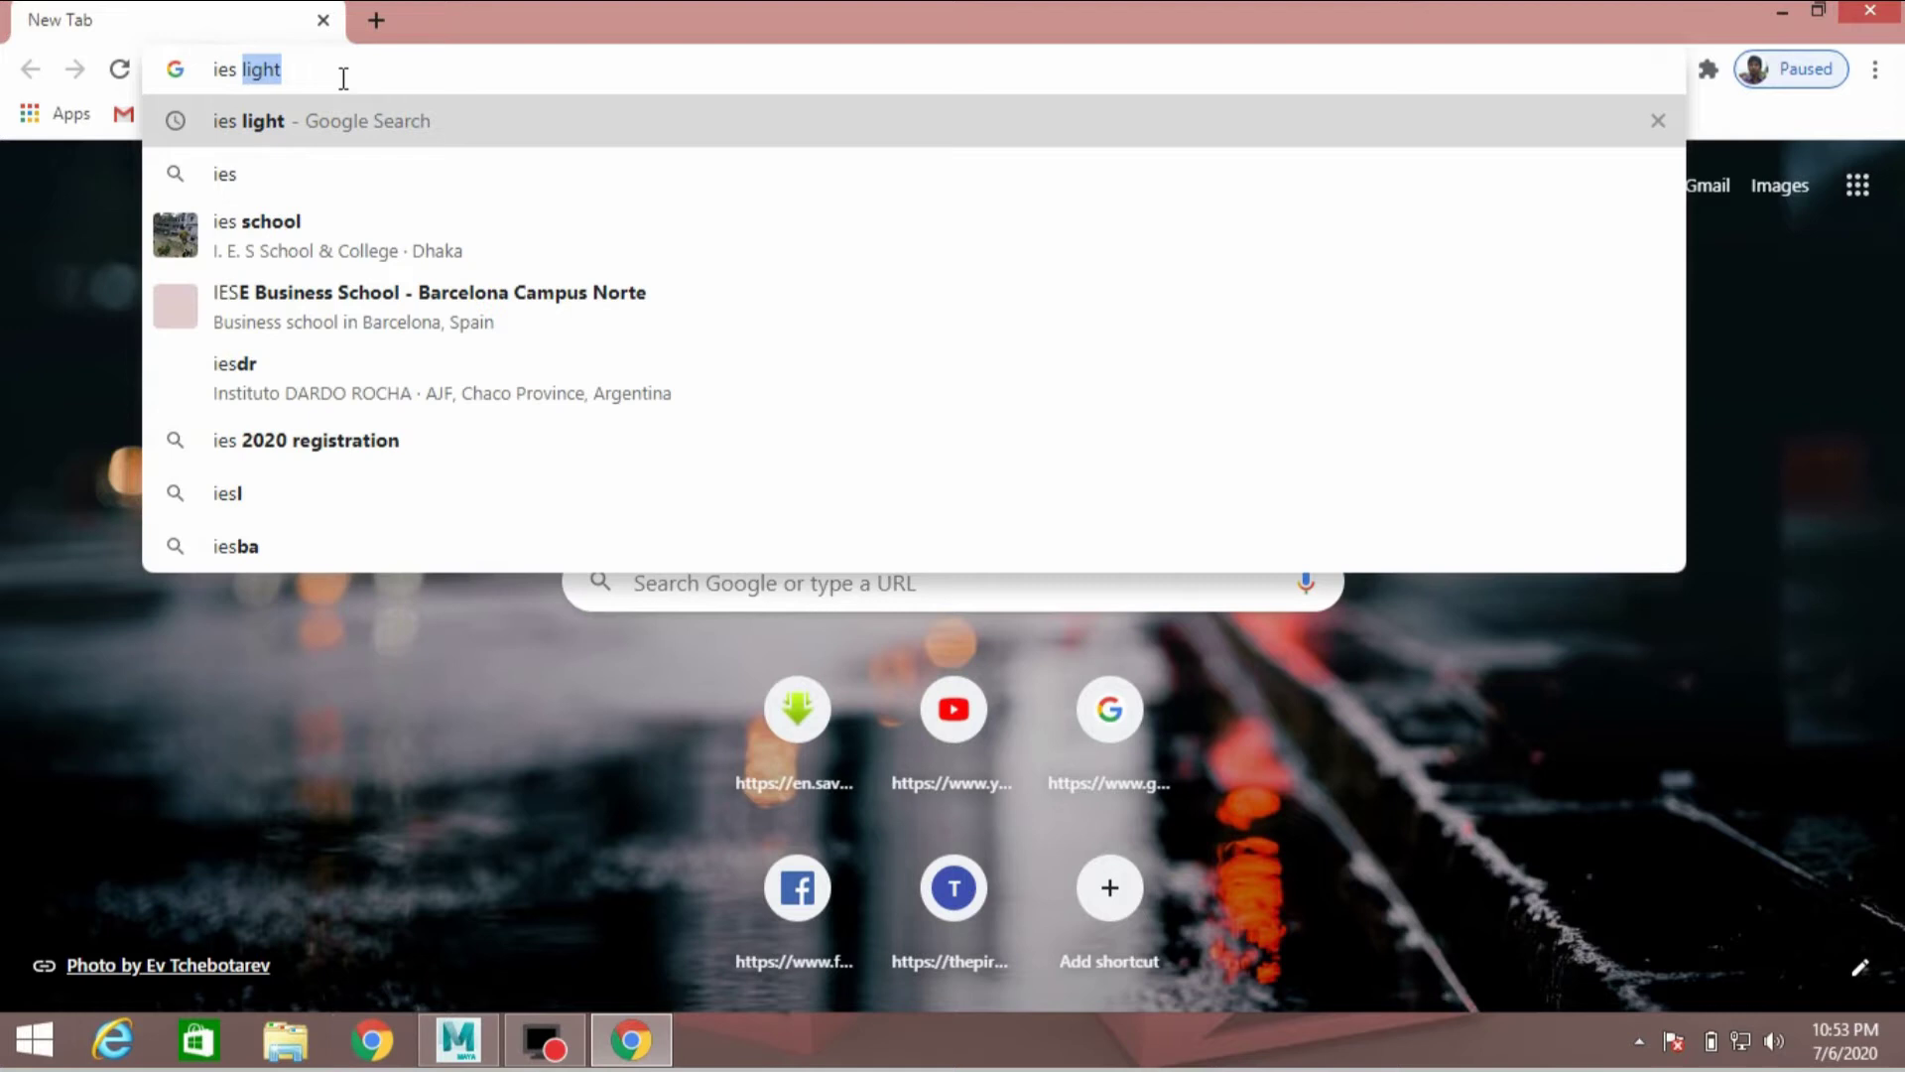
pyautogui.write('light')
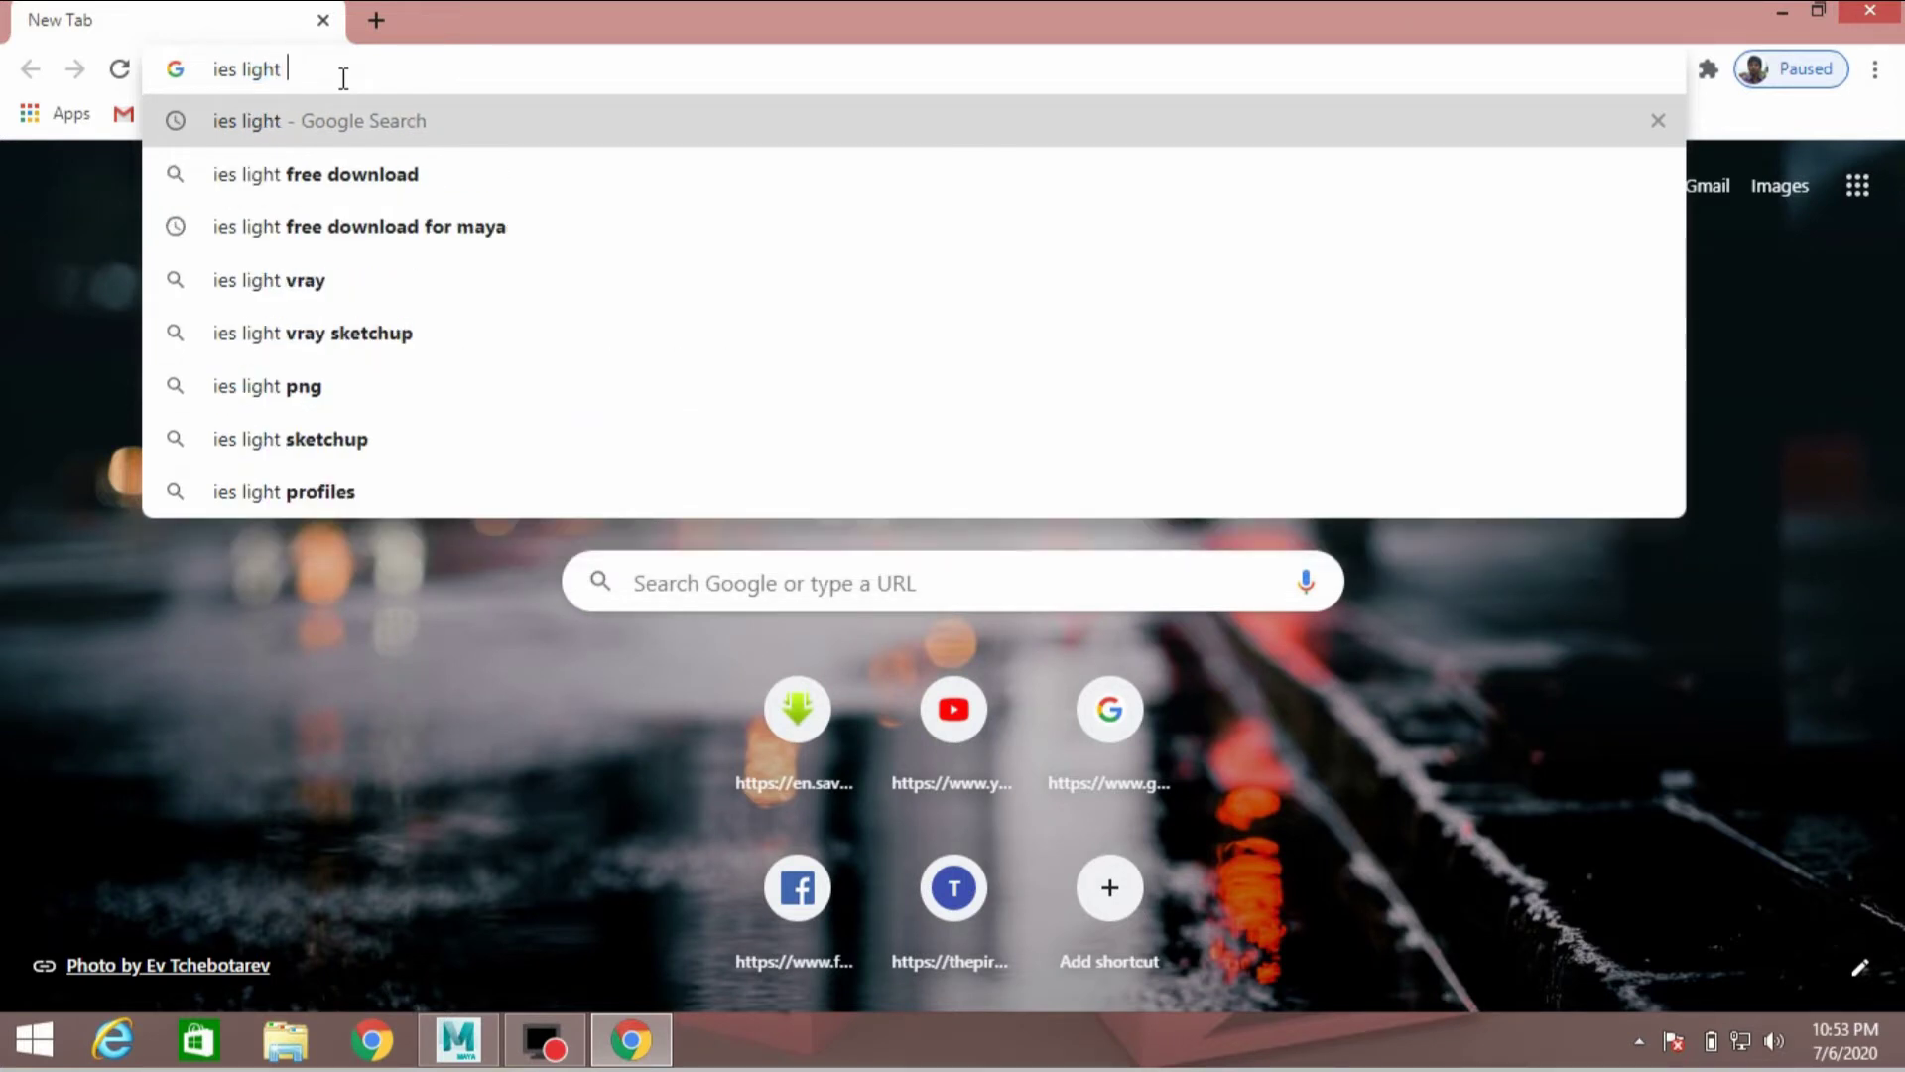
pyautogui.write(' e')
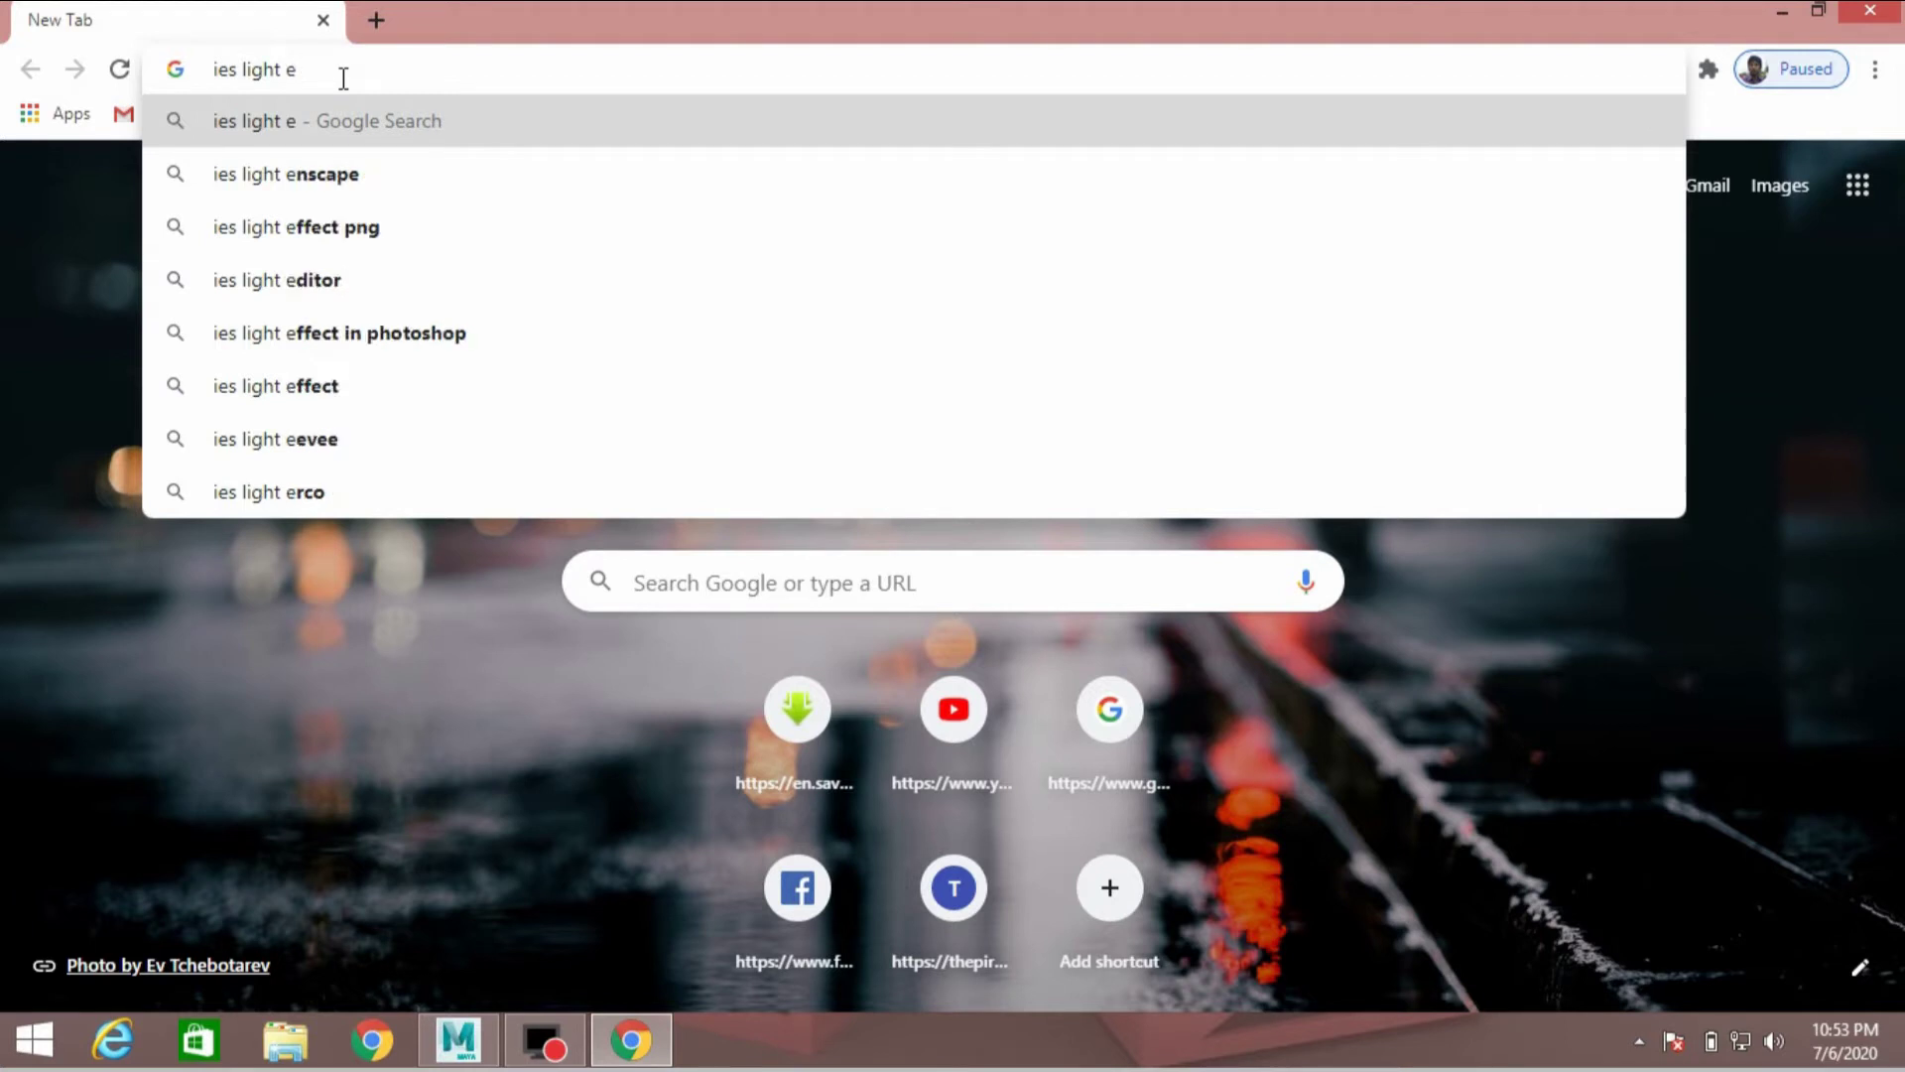
pyautogui.click(288, 218)
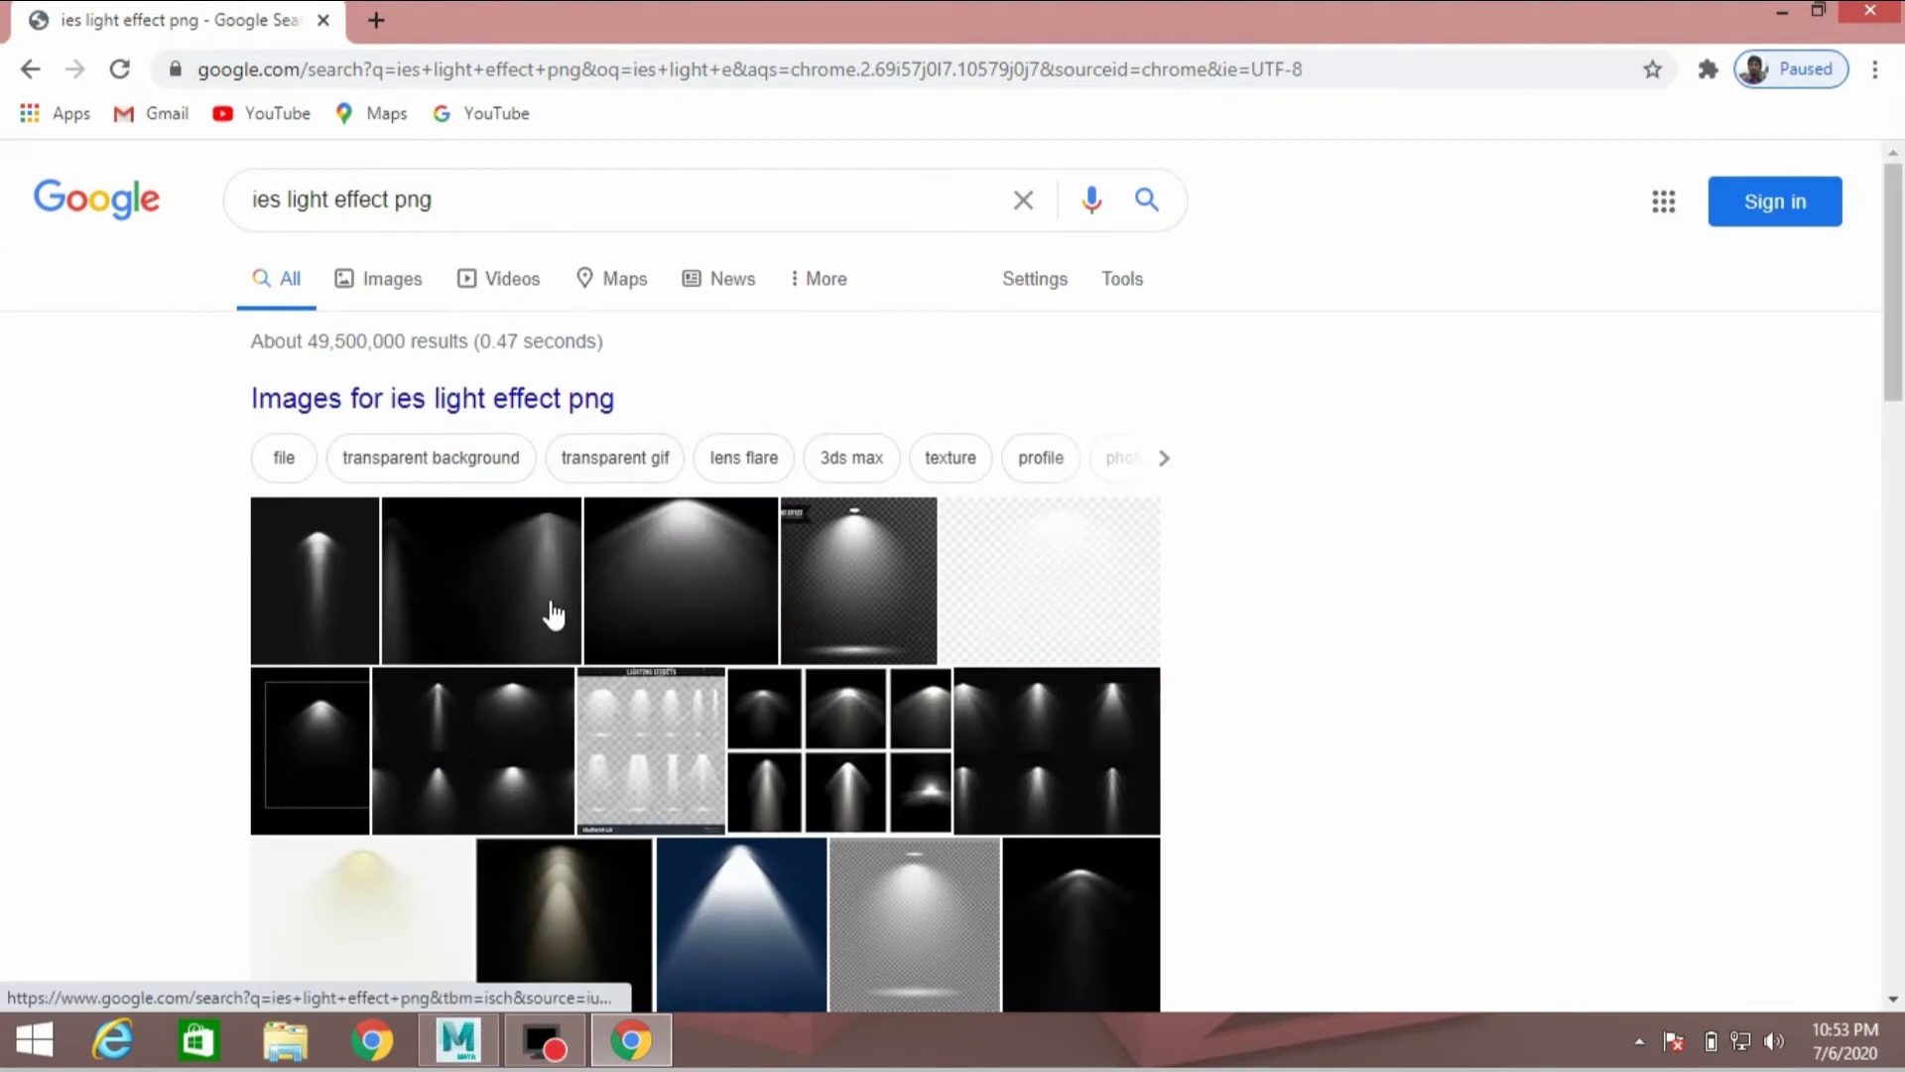
# Step: Browse the image results for IES light effects, then close the browser tab
pyautogui.scroll(-3, 554, 609)
pyautogui.scroll(3, 553, 609)
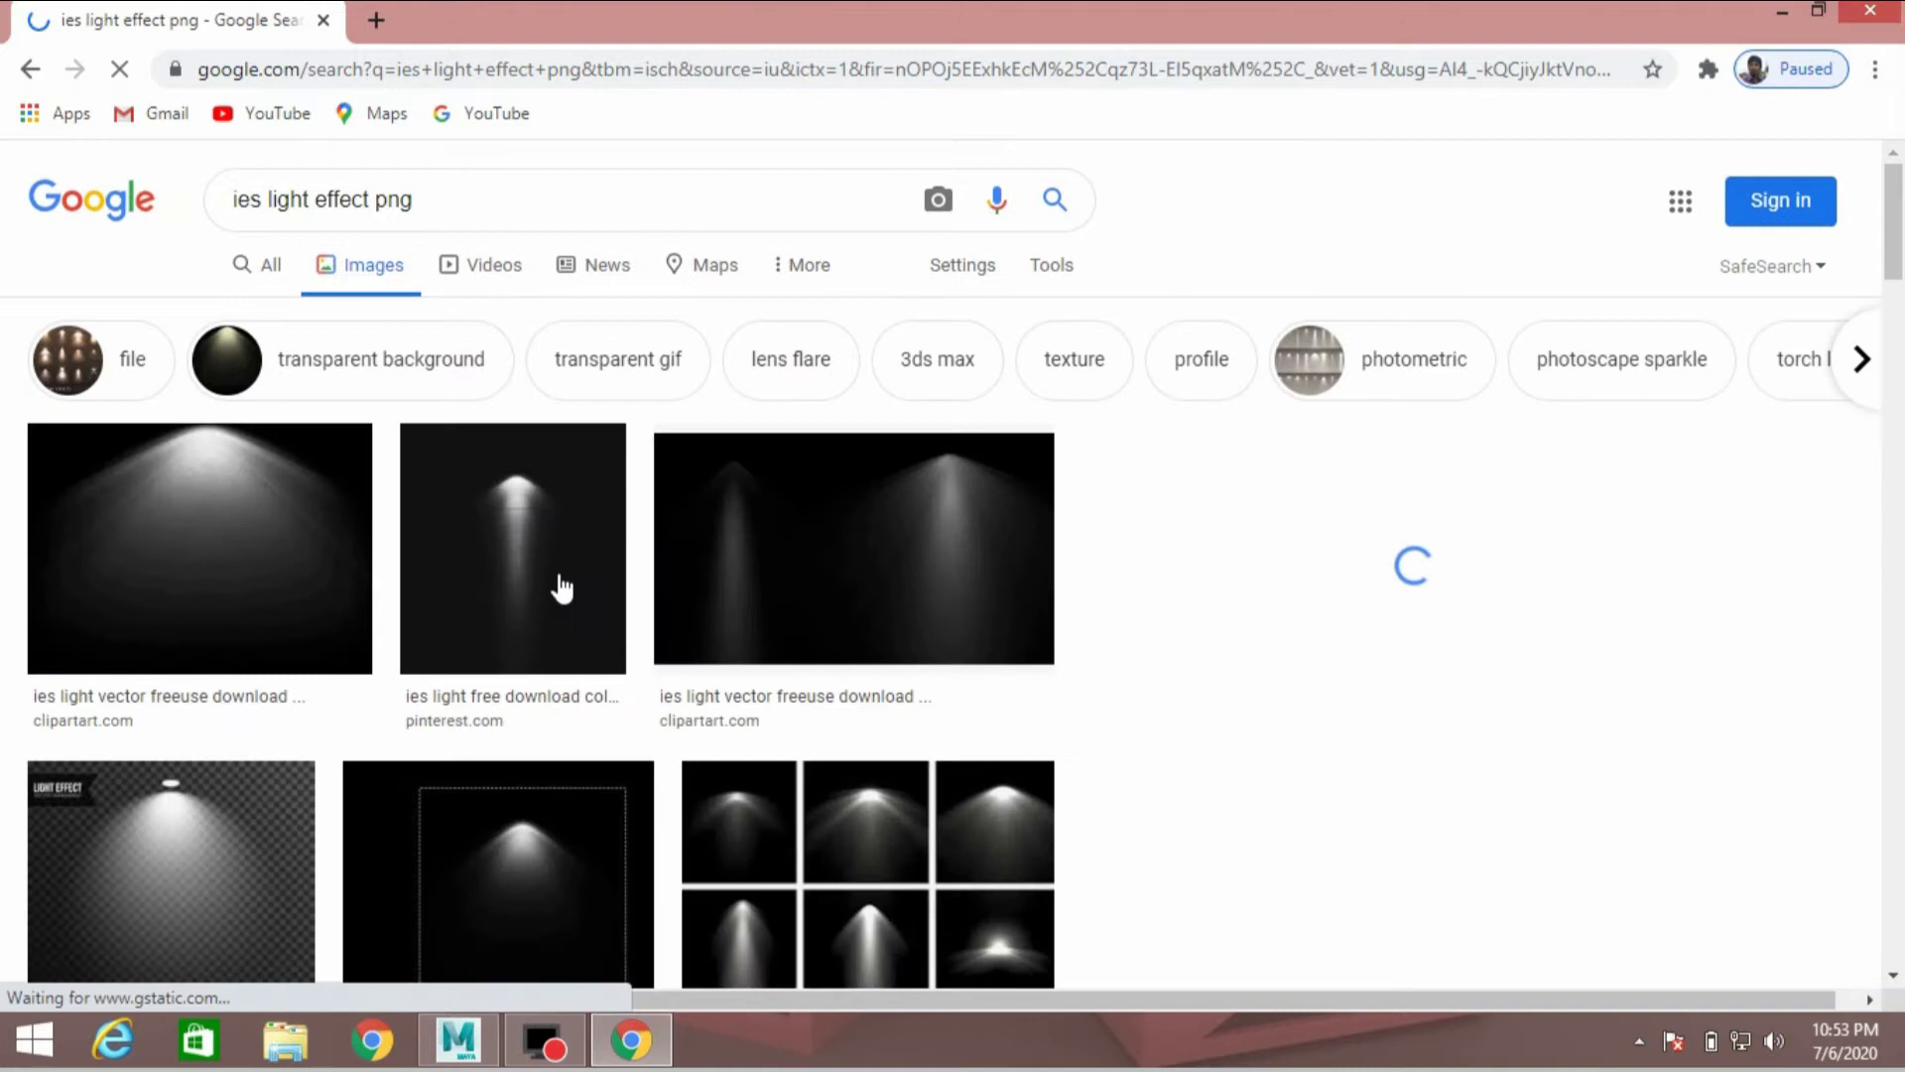
pyautogui.scroll(-3, 561, 588)
pyautogui.scroll(2, 233, 325)
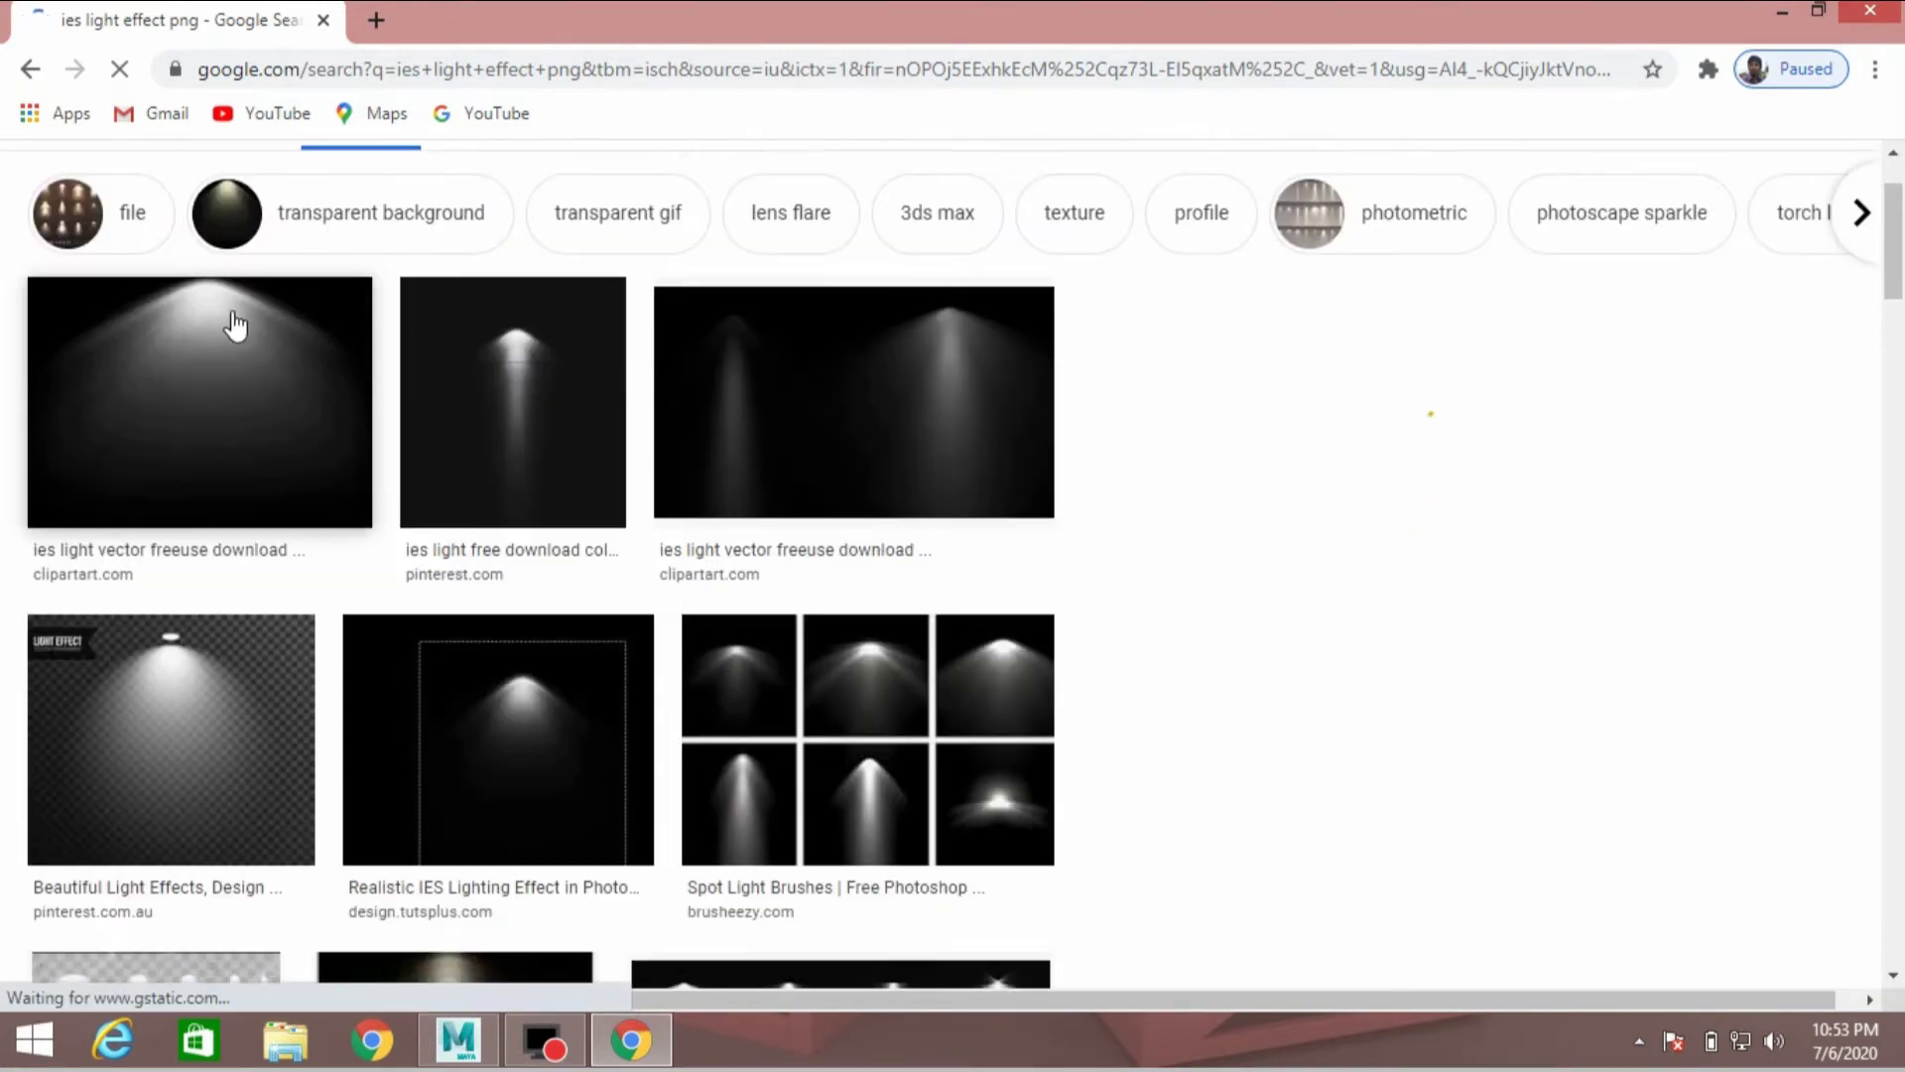
pyautogui.scroll(-2, 237, 490)
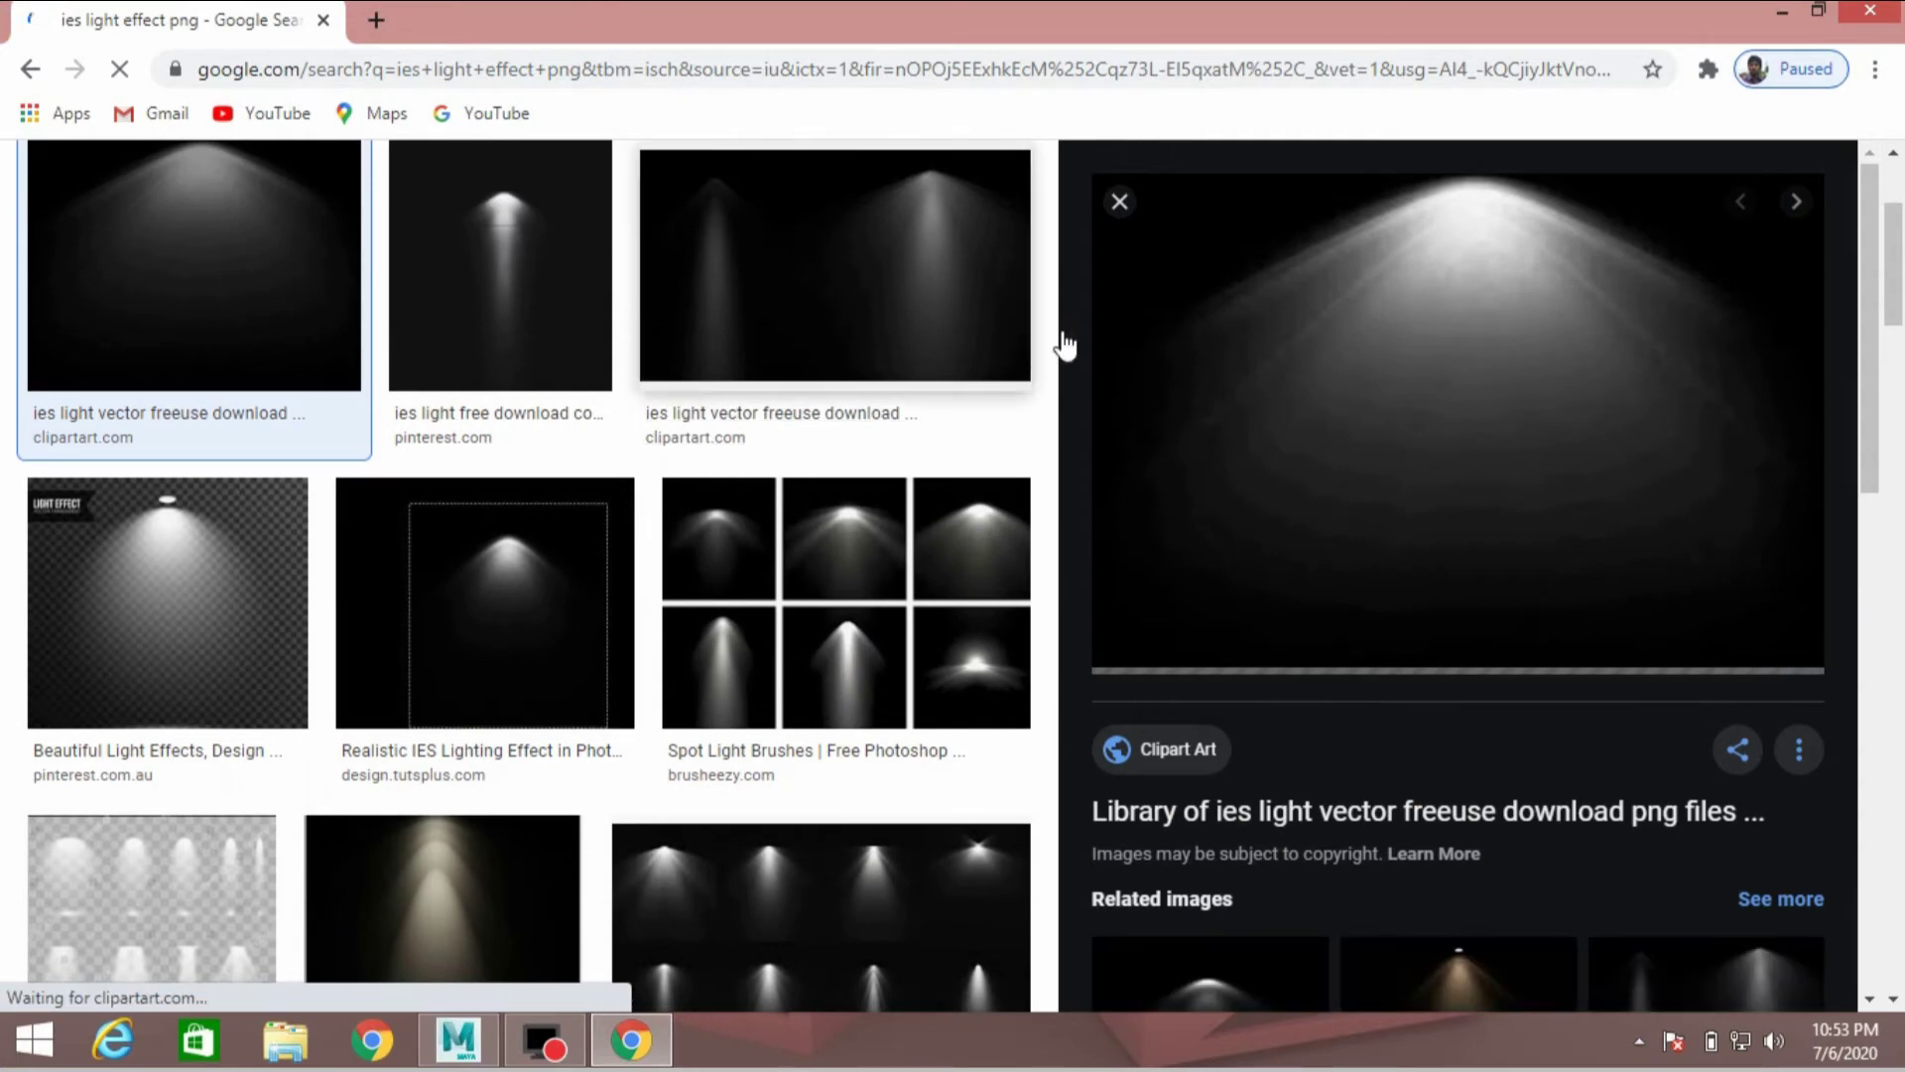
pyautogui.scroll(-3, 1233, 472)
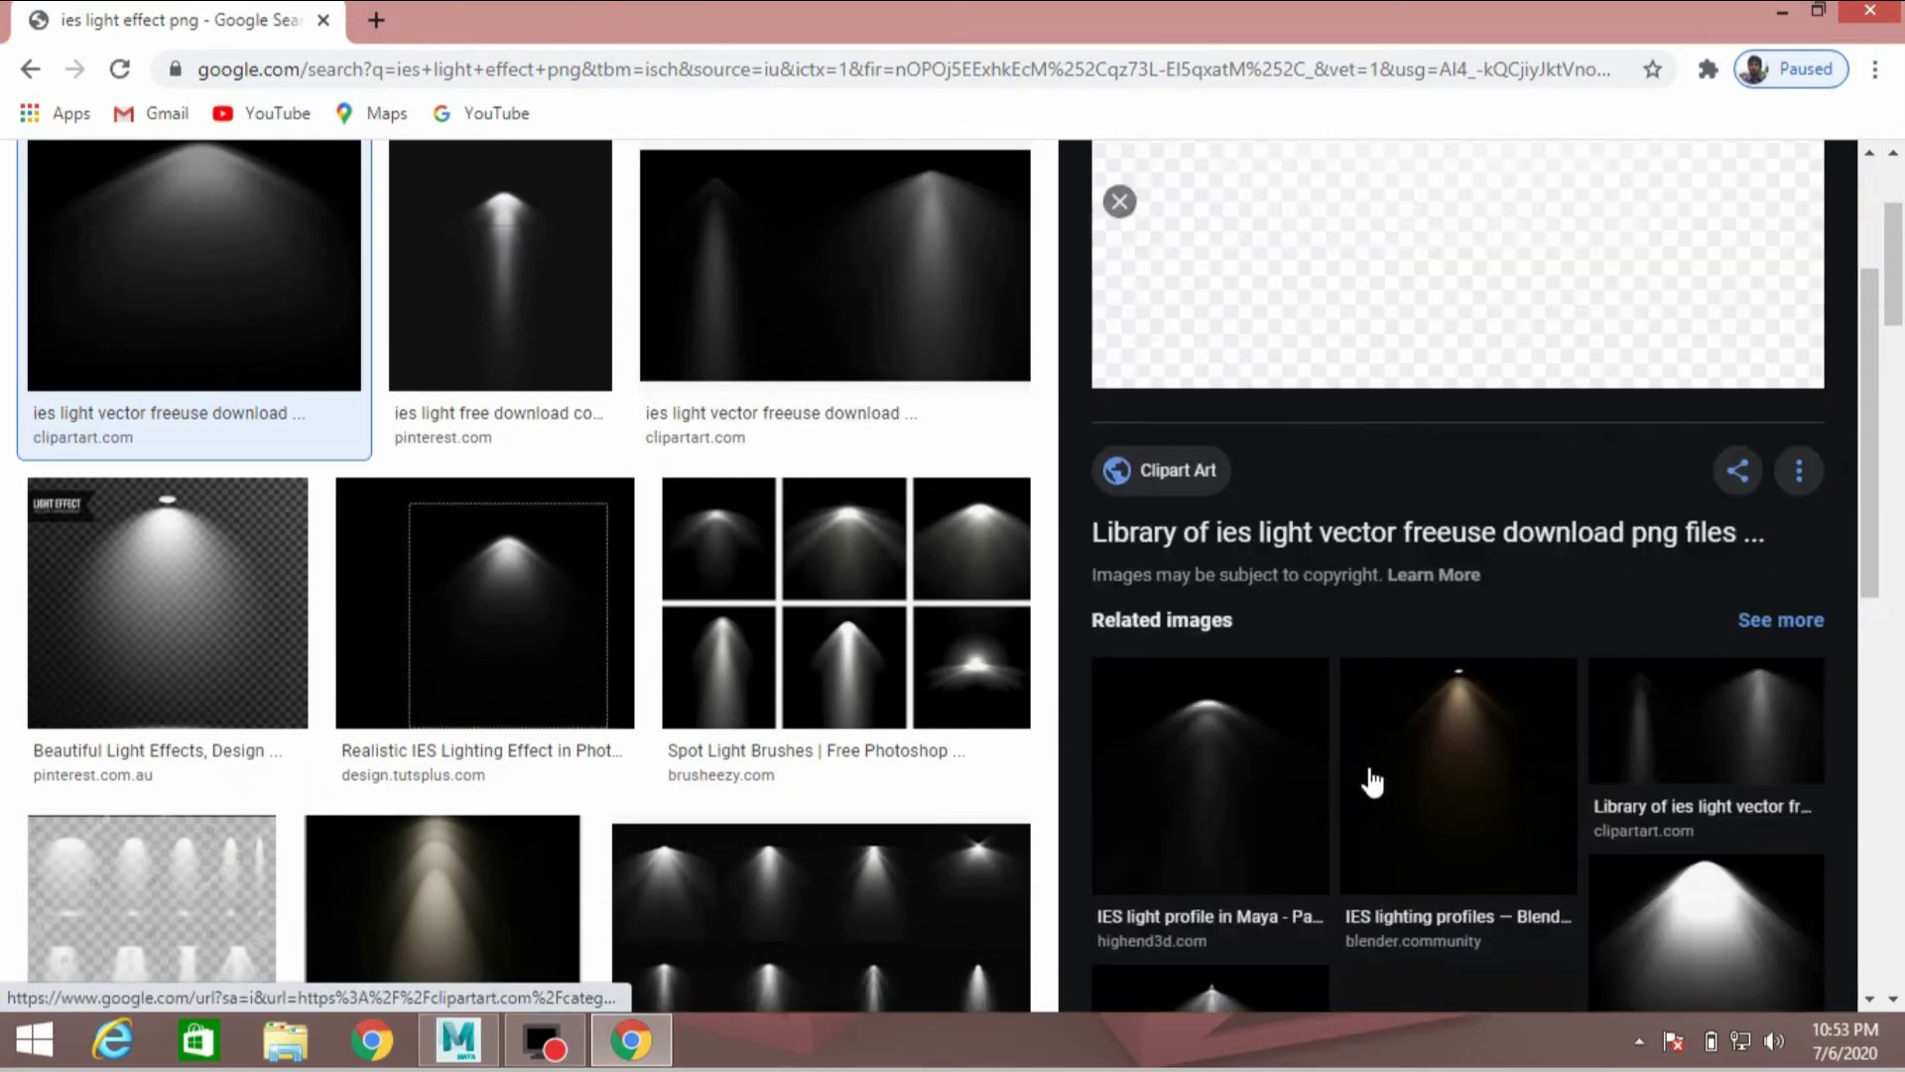
pyautogui.scroll(-2, 1403, 765)
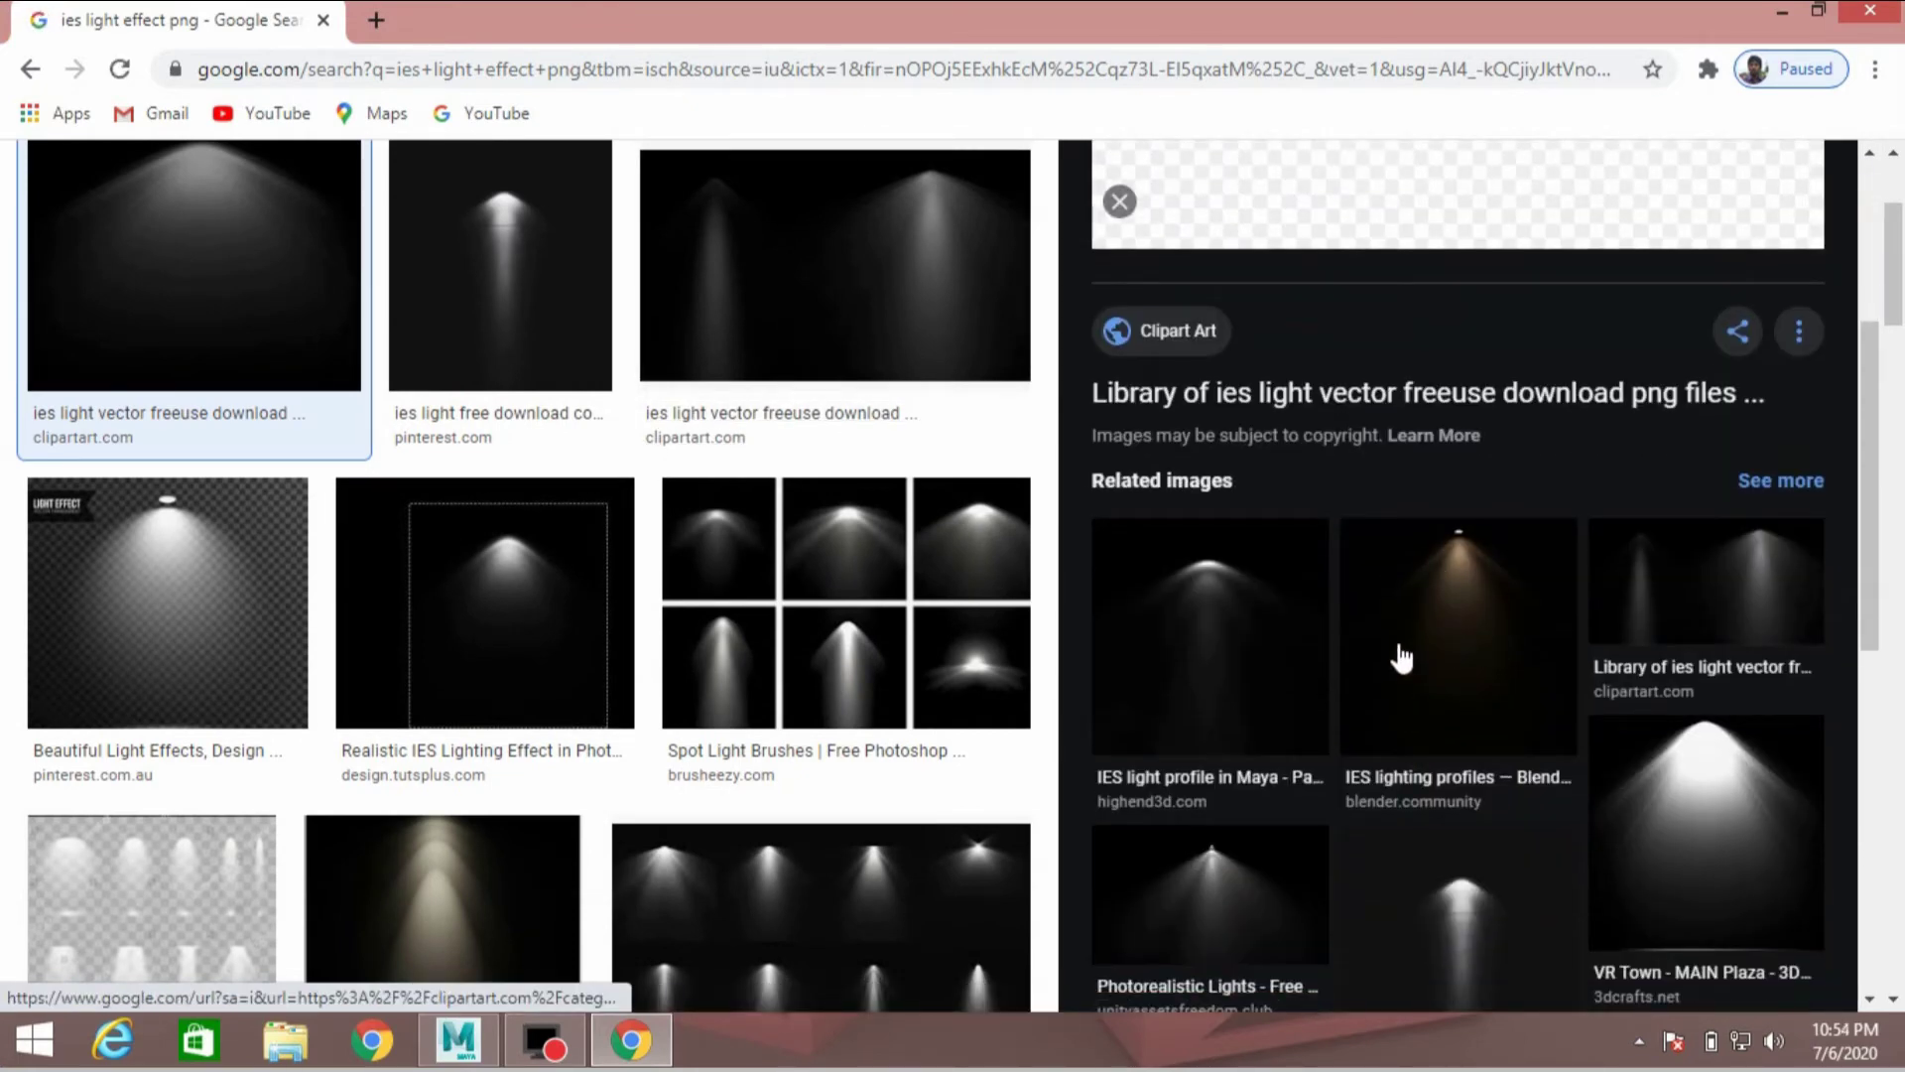
pyautogui.scroll(-3, 1401, 656)
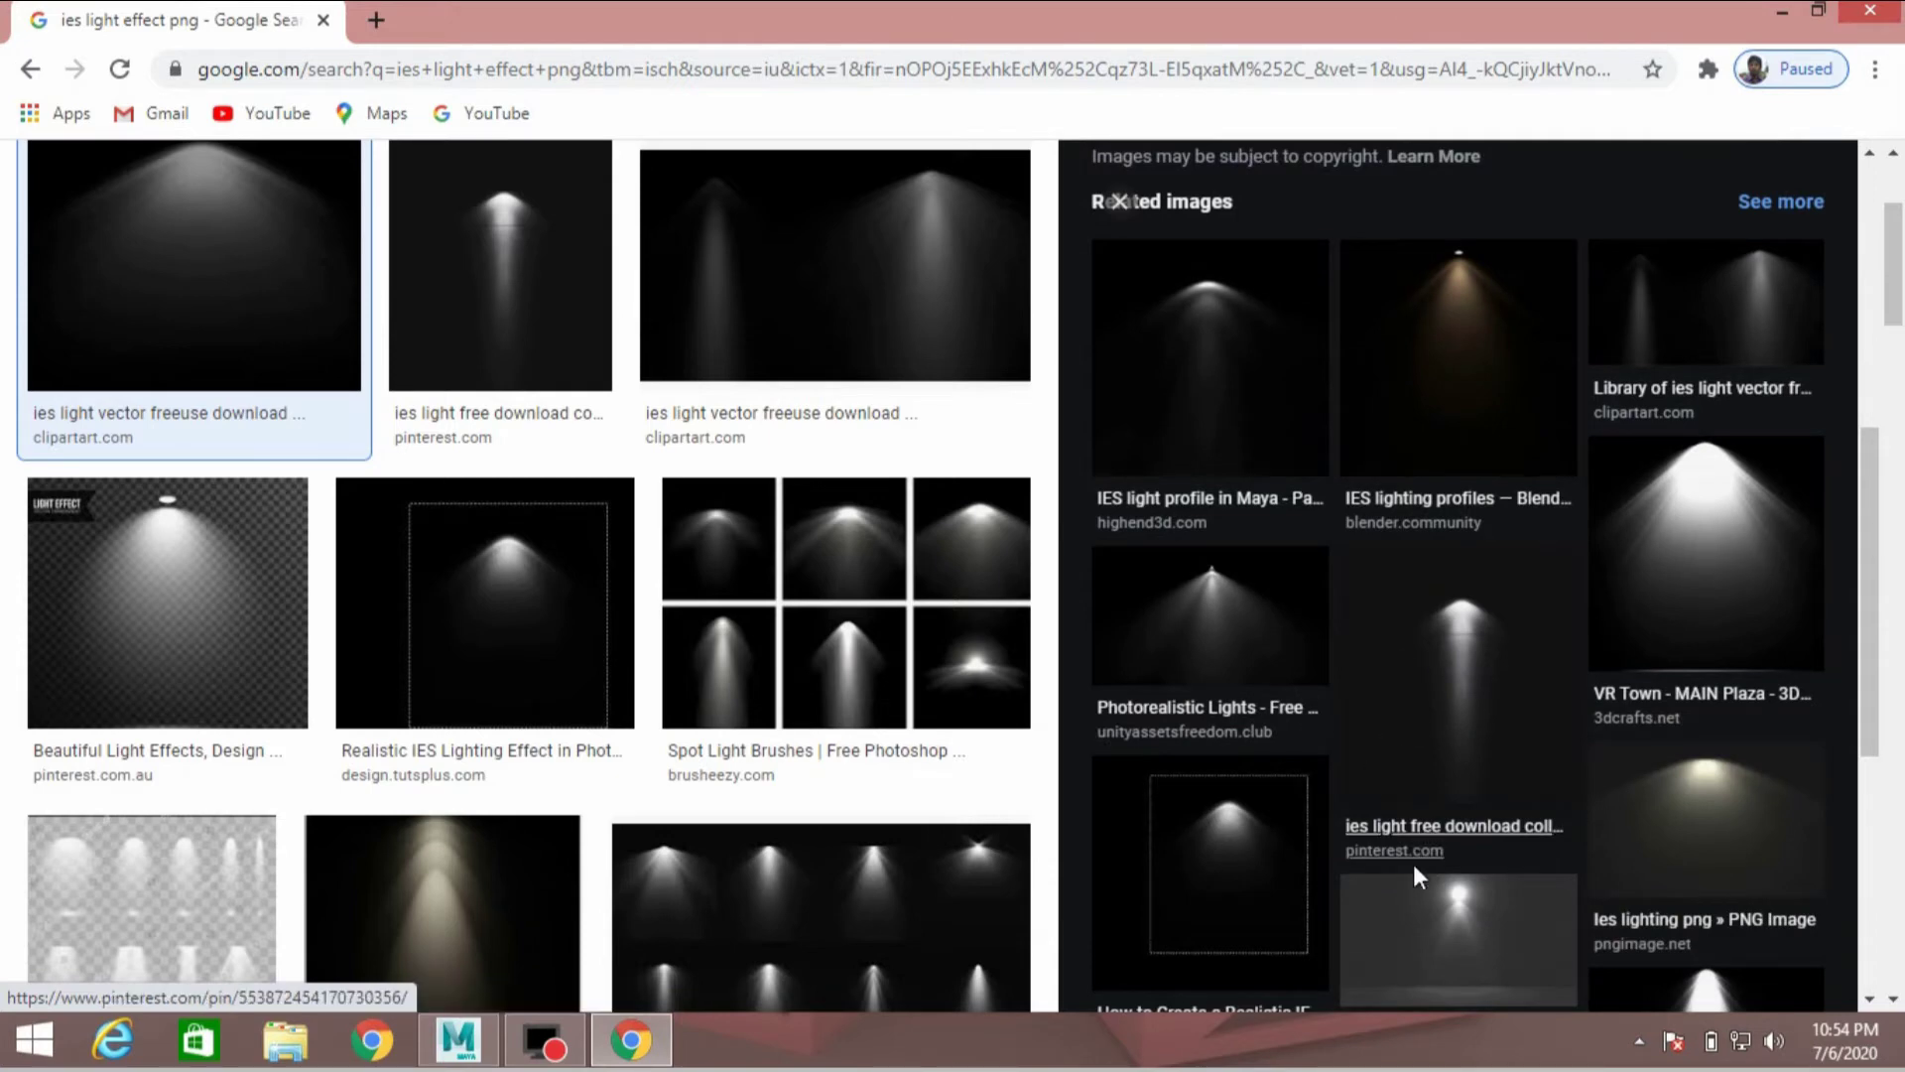
pyautogui.scroll(-4, 546, 625)
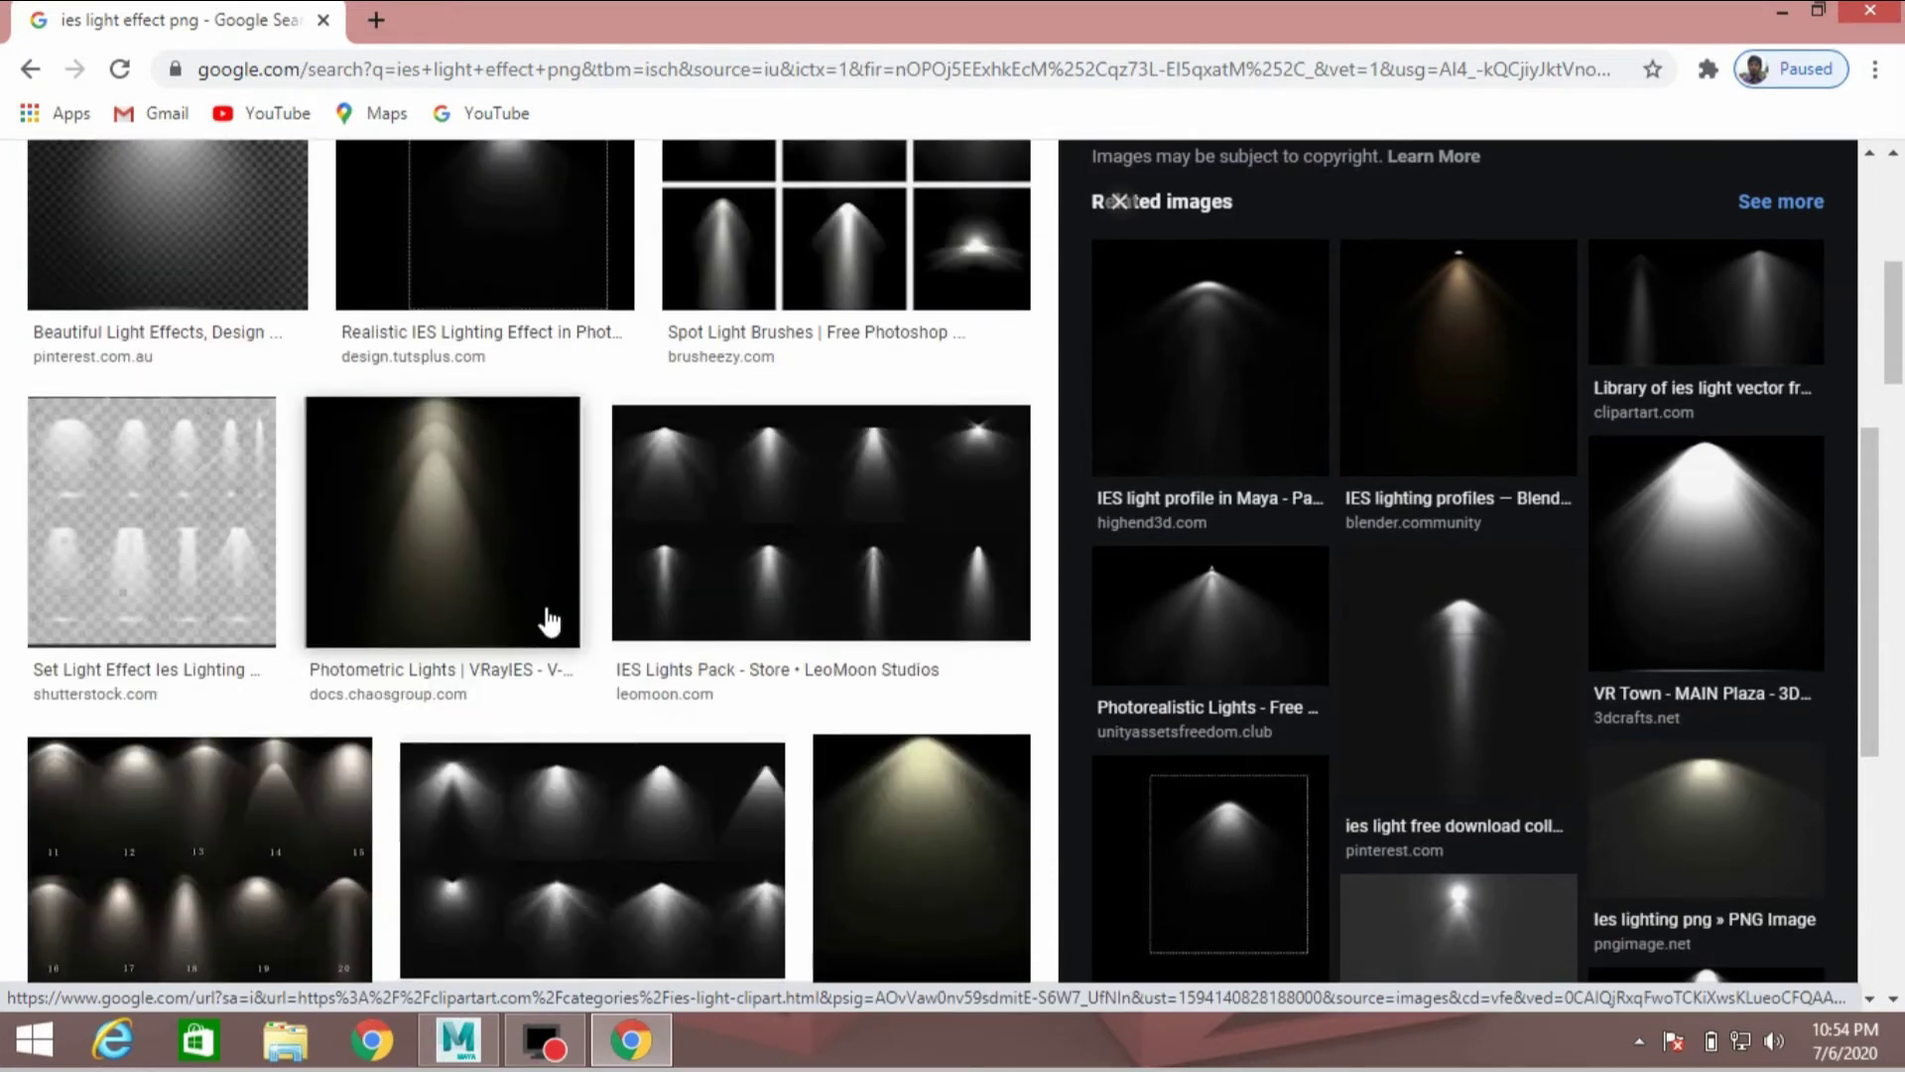
pyautogui.scroll(-6, 548, 622)
pyautogui.scroll(-5, 548, 617)
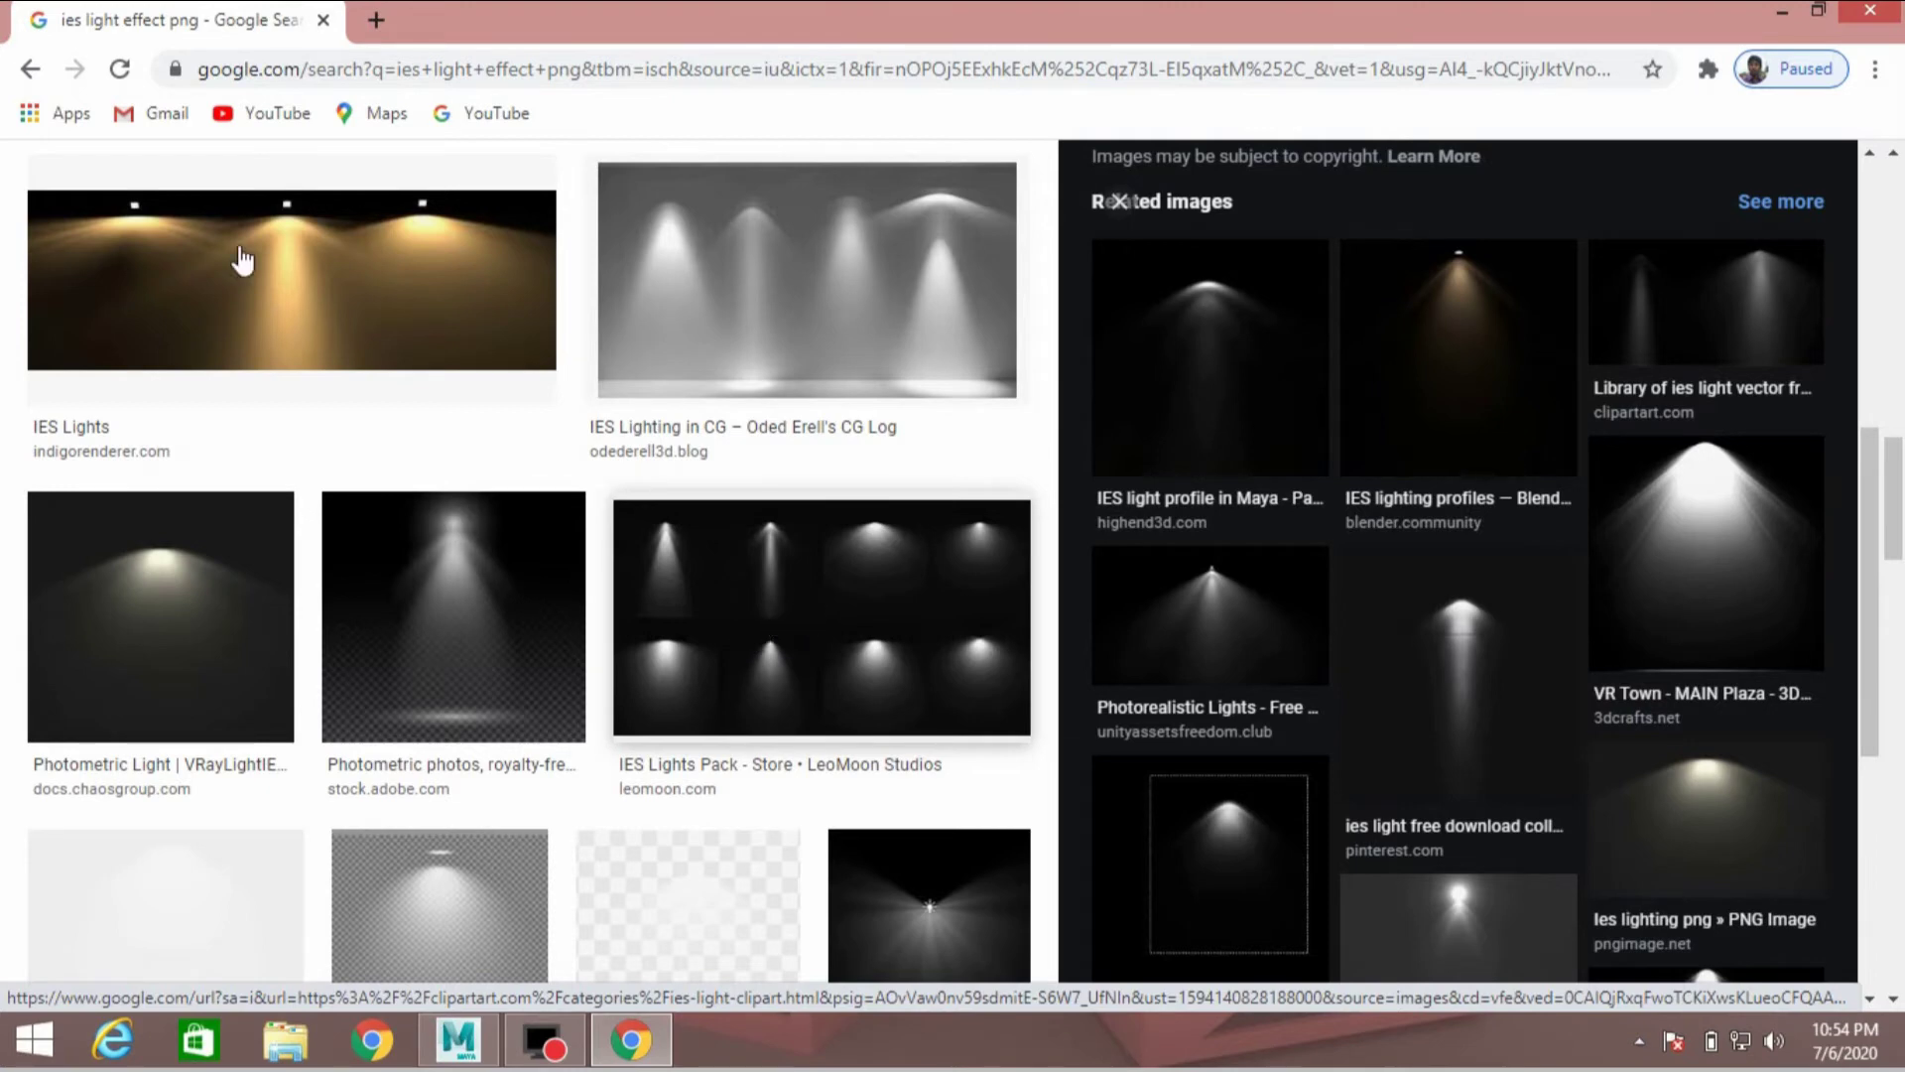
pyautogui.click(323, 21)
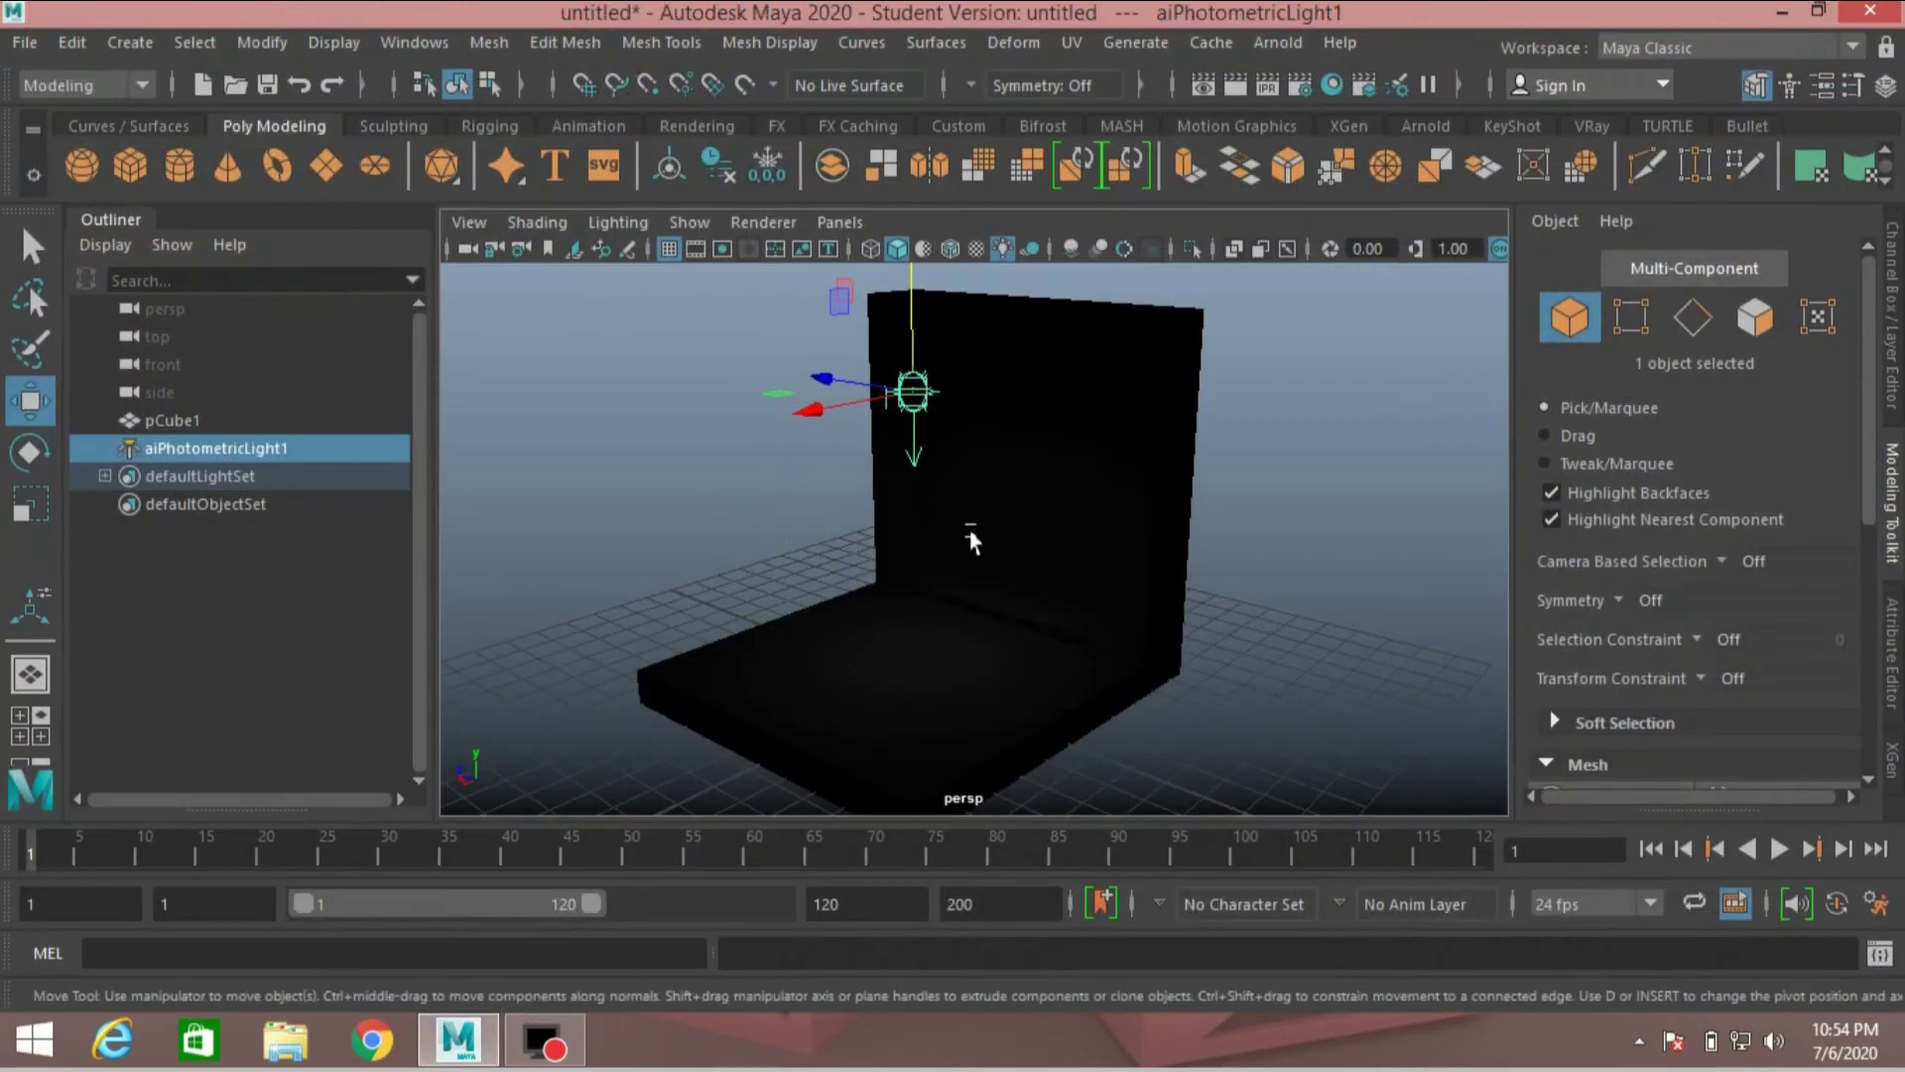
# Step: Raise the light to about 9.42 and show aiPhotometricLightShape1 in the Attribute Editor
pyautogui.keyDown('alt'); pyautogui.moveTo(993, 544); pyautogui.dragTo(947, 524); pyautogui.keyUp('alt')
pyautogui.moveTo(906, 331); pyautogui.dragTo(906, 295)
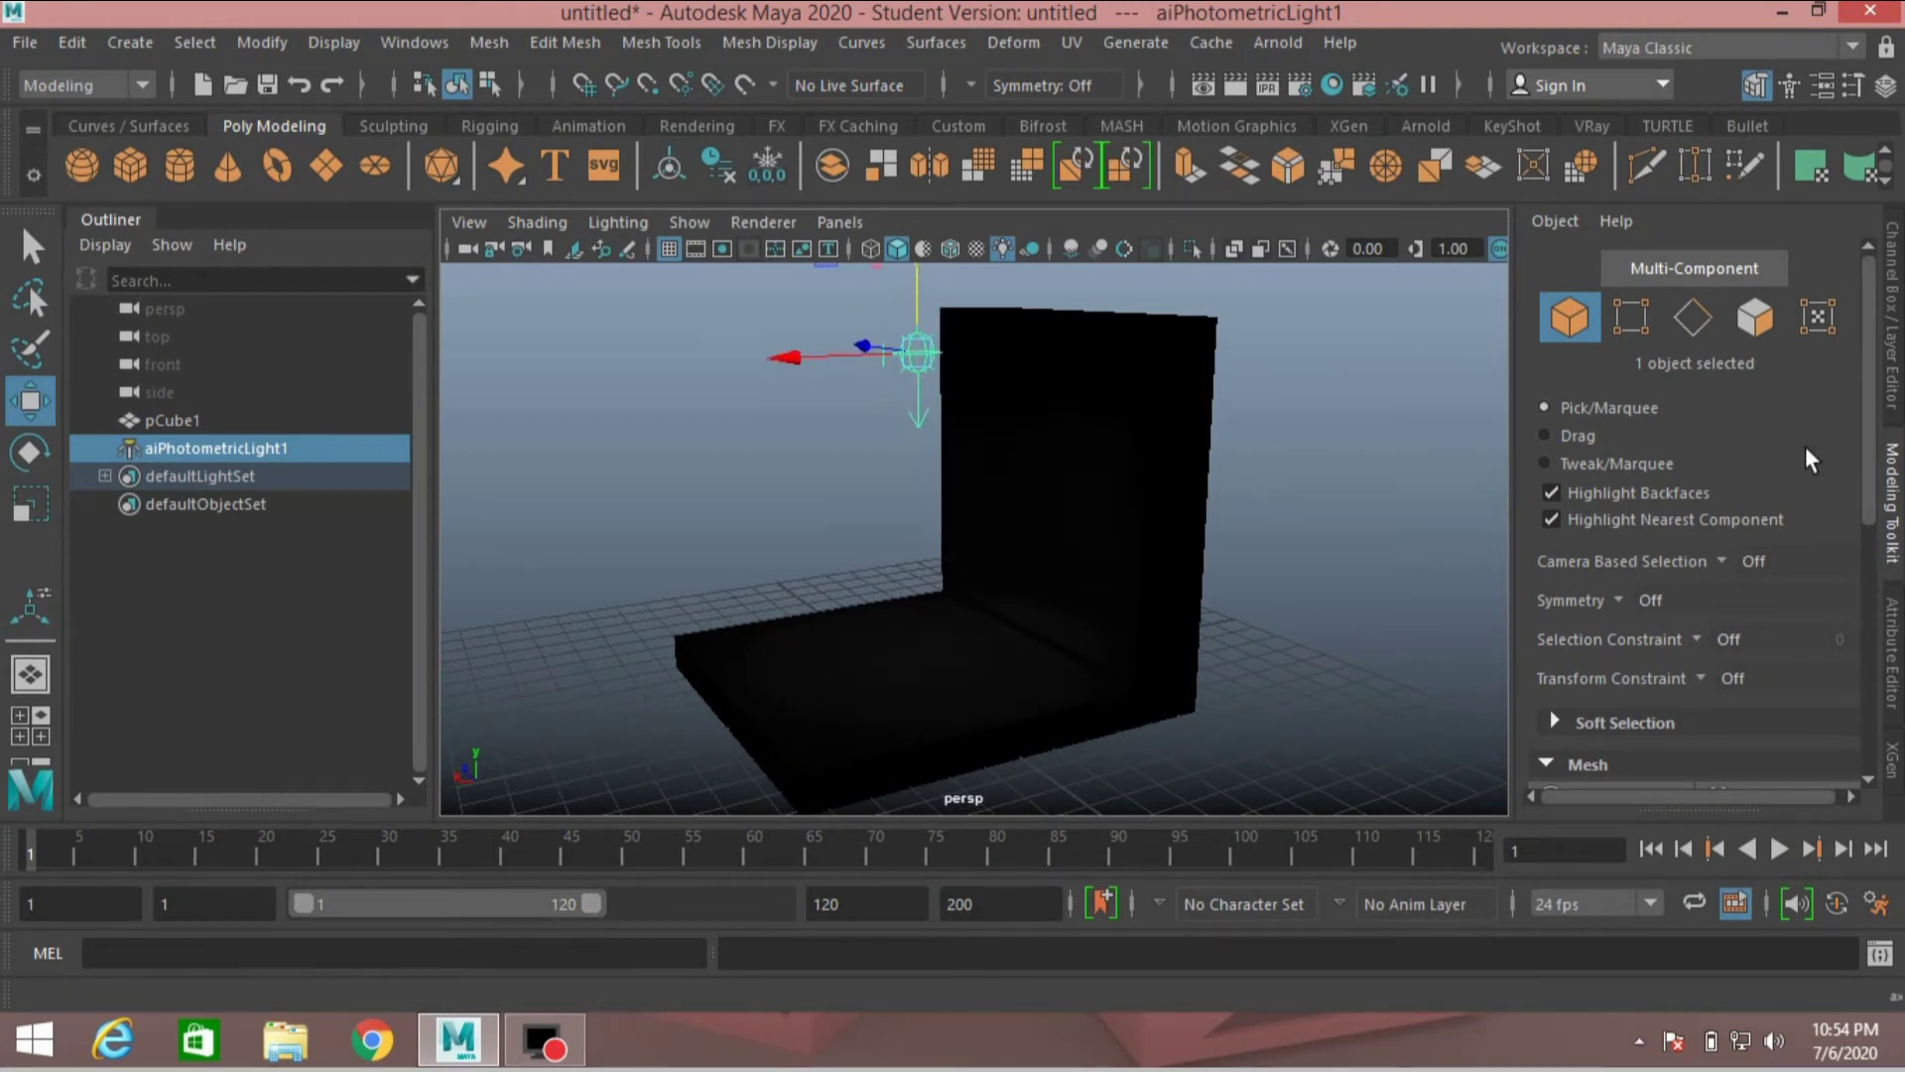
pyautogui.click(1893, 672)
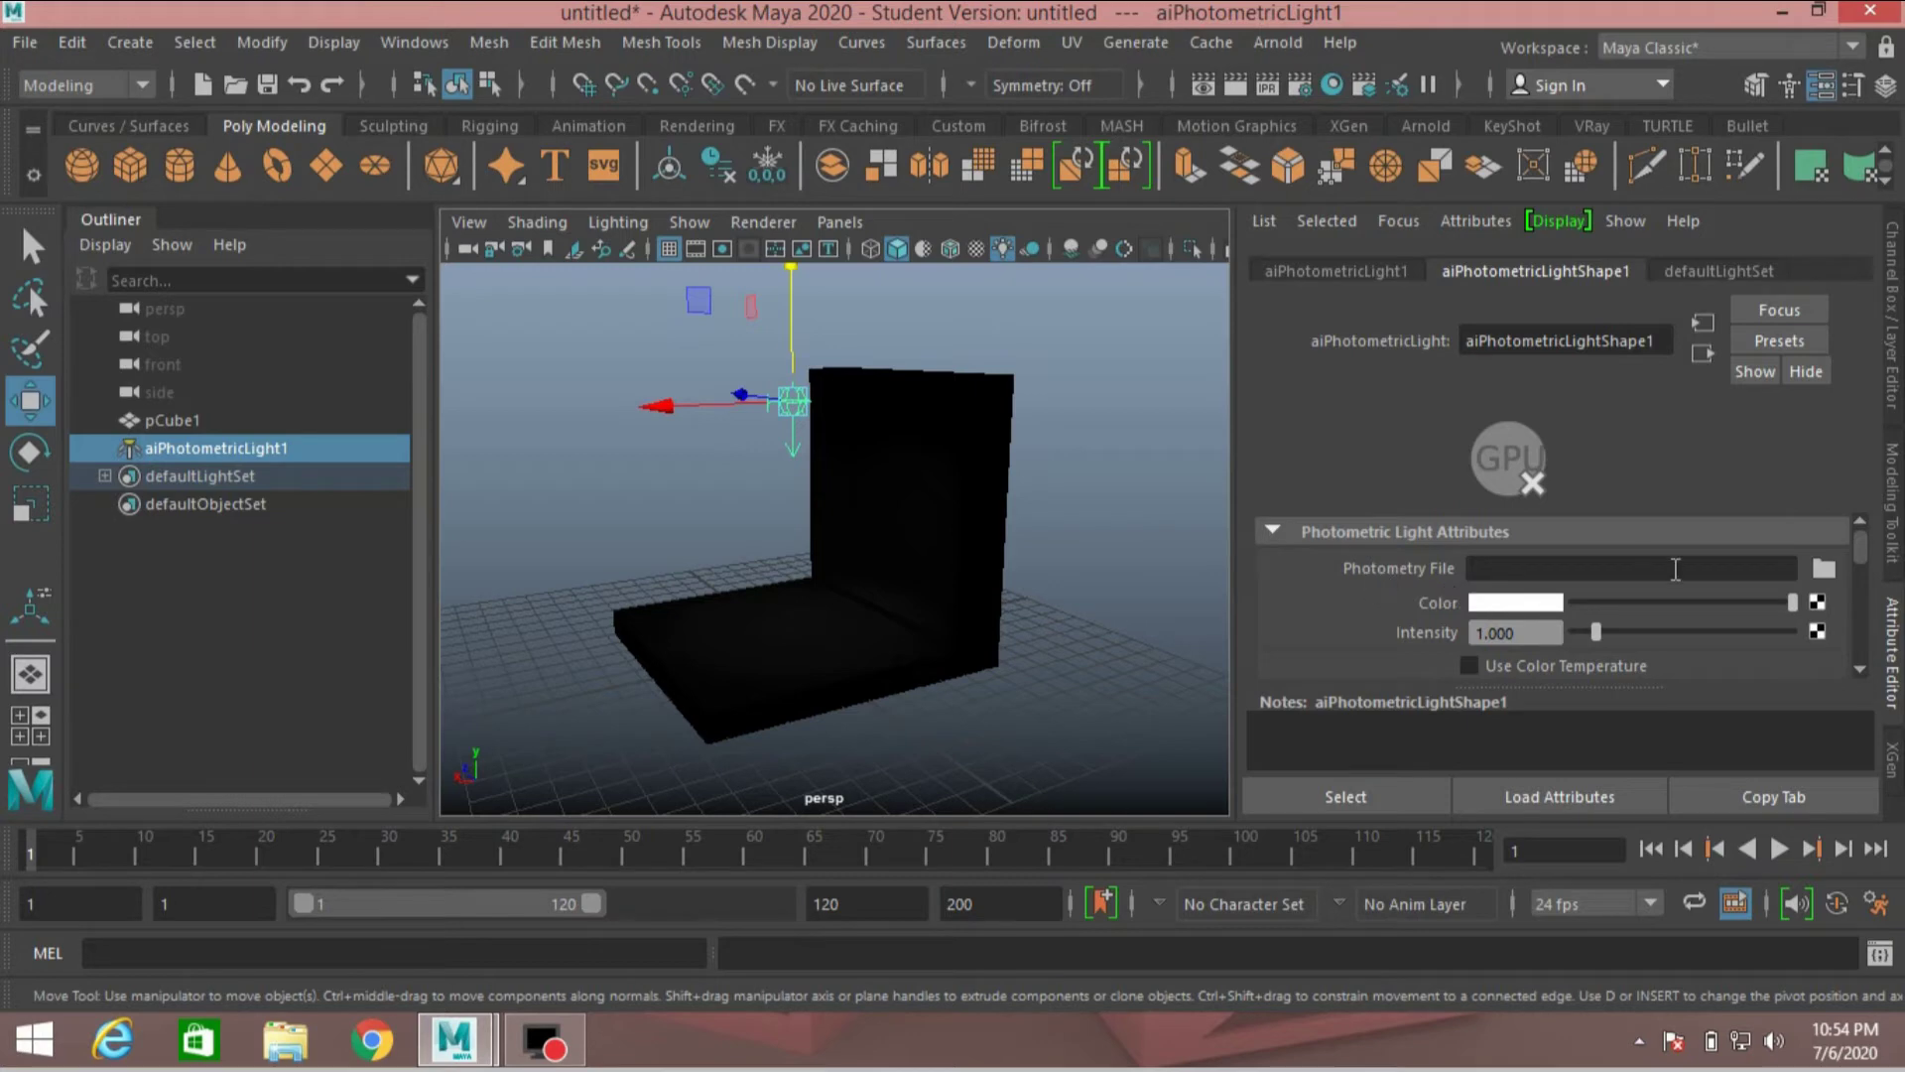
# Step: Load 7.IES from Desktop > ies Files > ies > ies as the Photometry File
pyautogui.click(1822, 569)
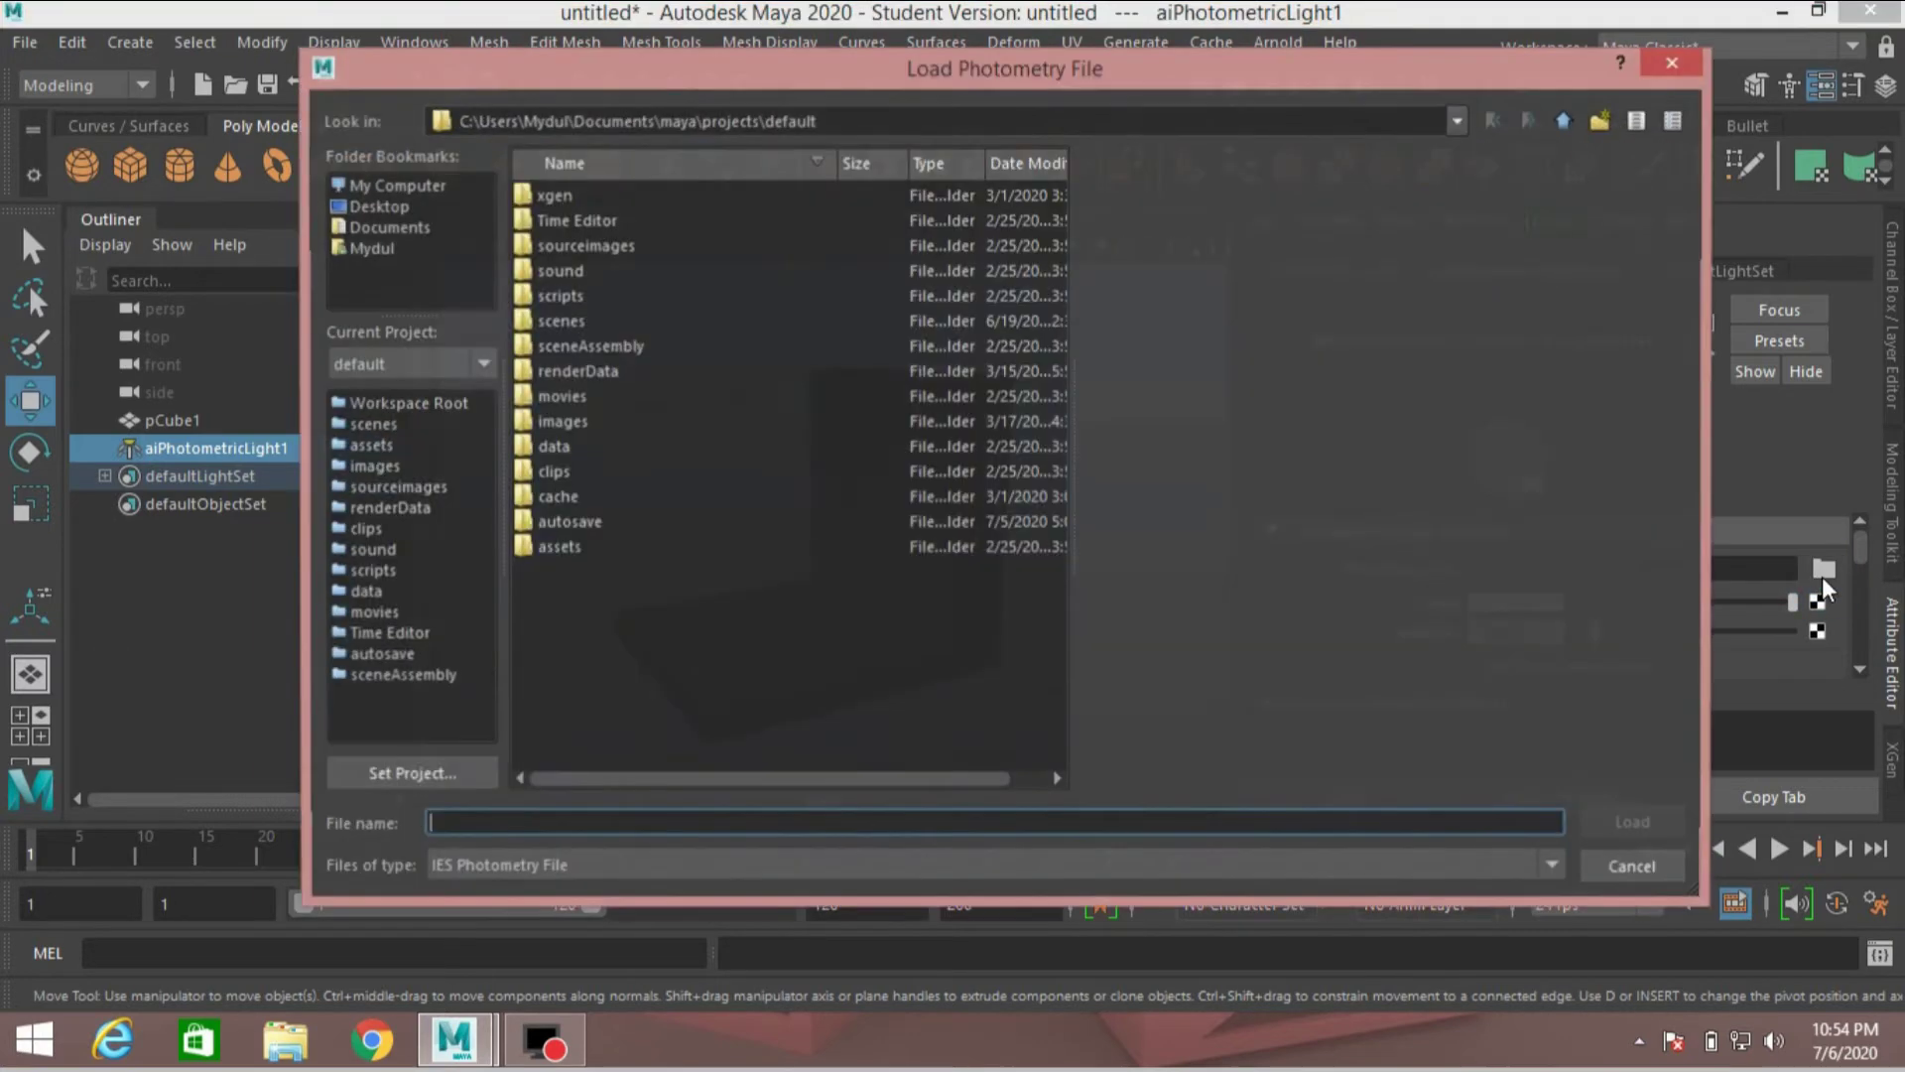
pyautogui.click(387, 207)
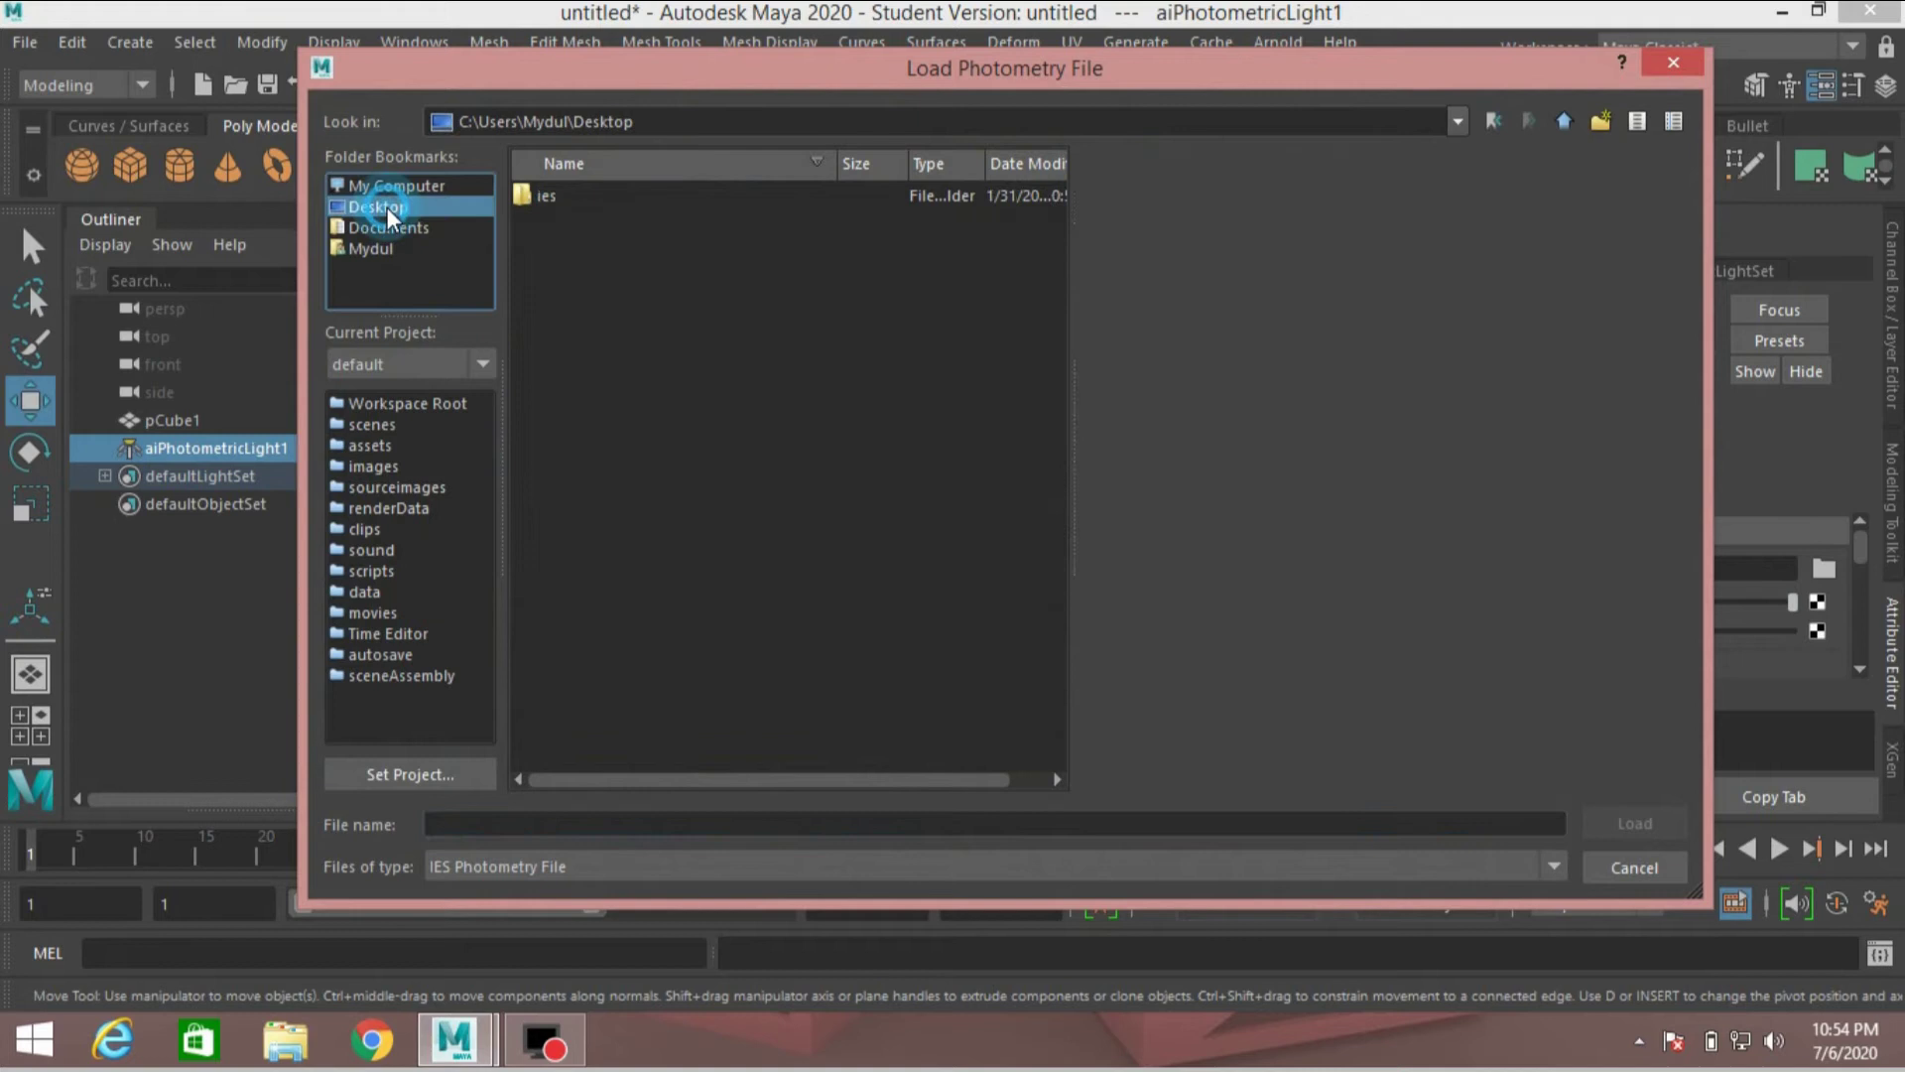
pyautogui.doubleClick(547, 197)
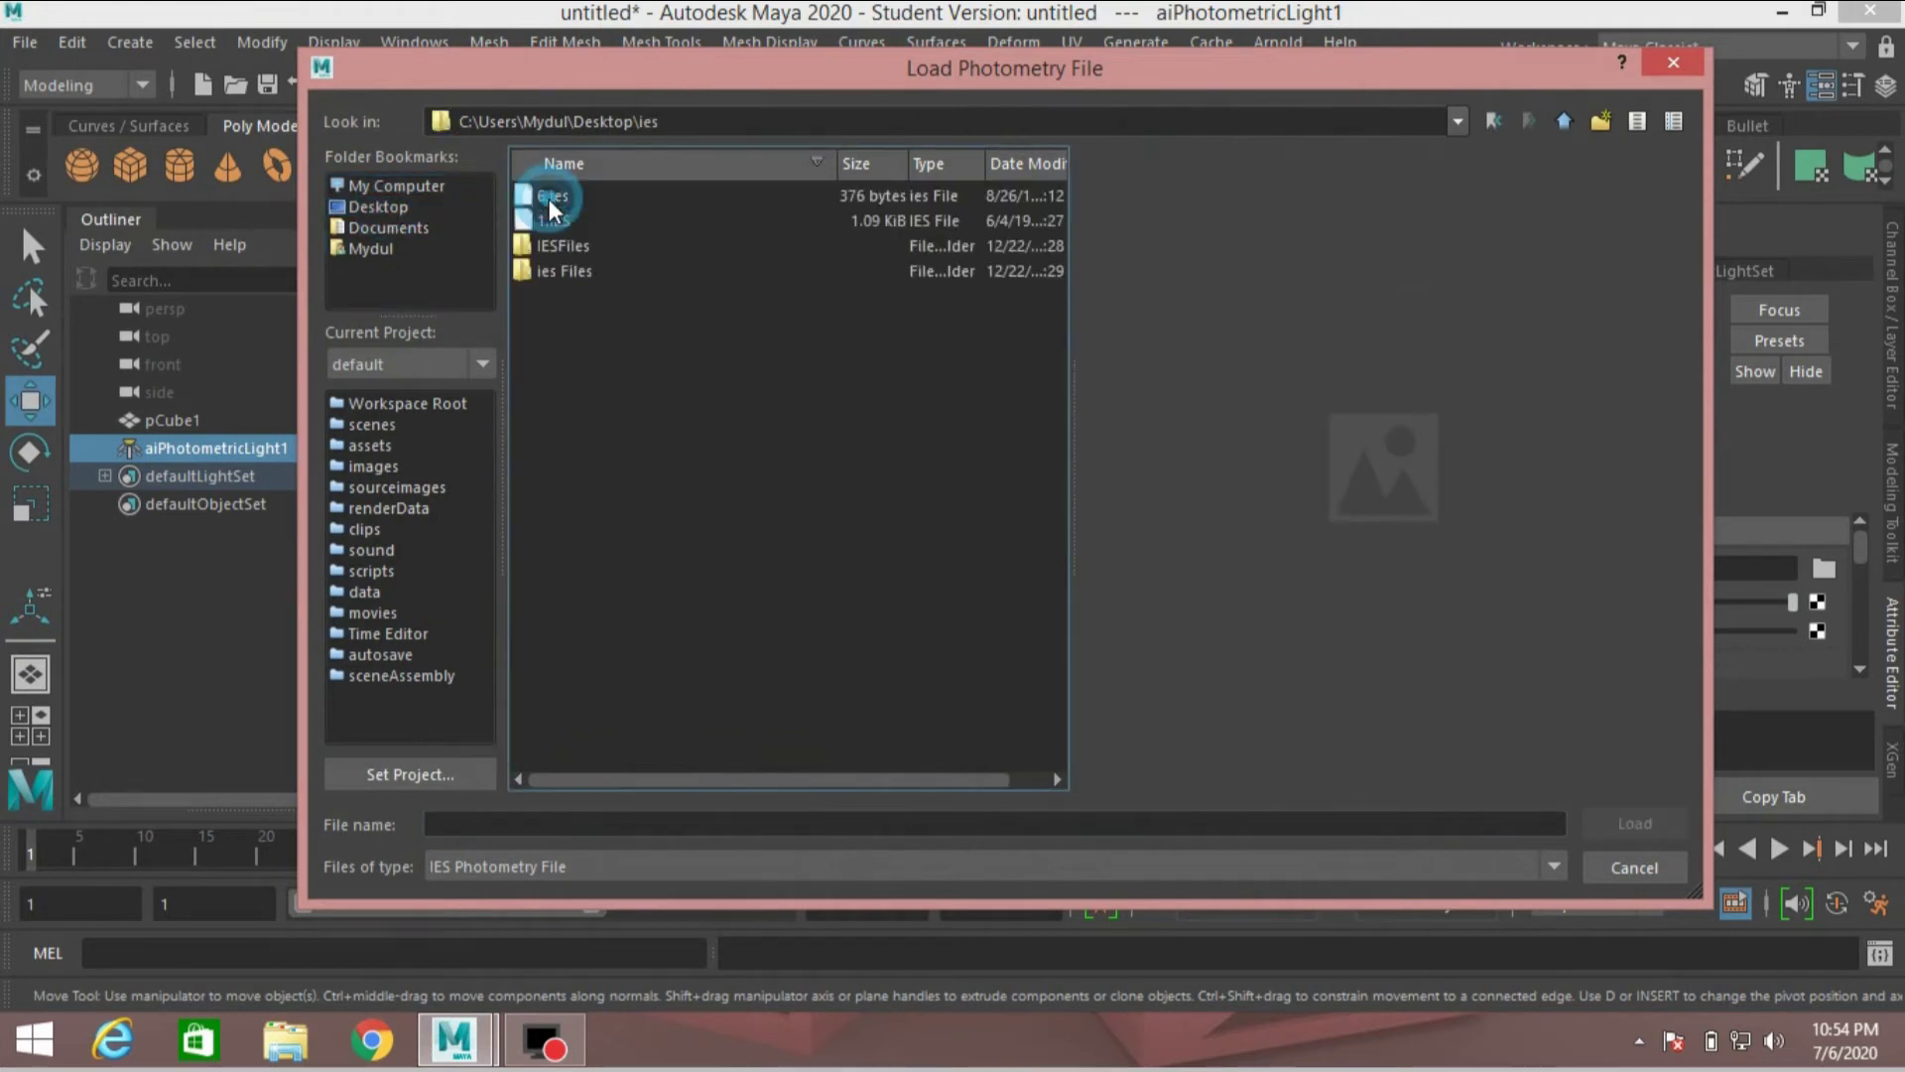
pyautogui.doubleClick(554, 271)
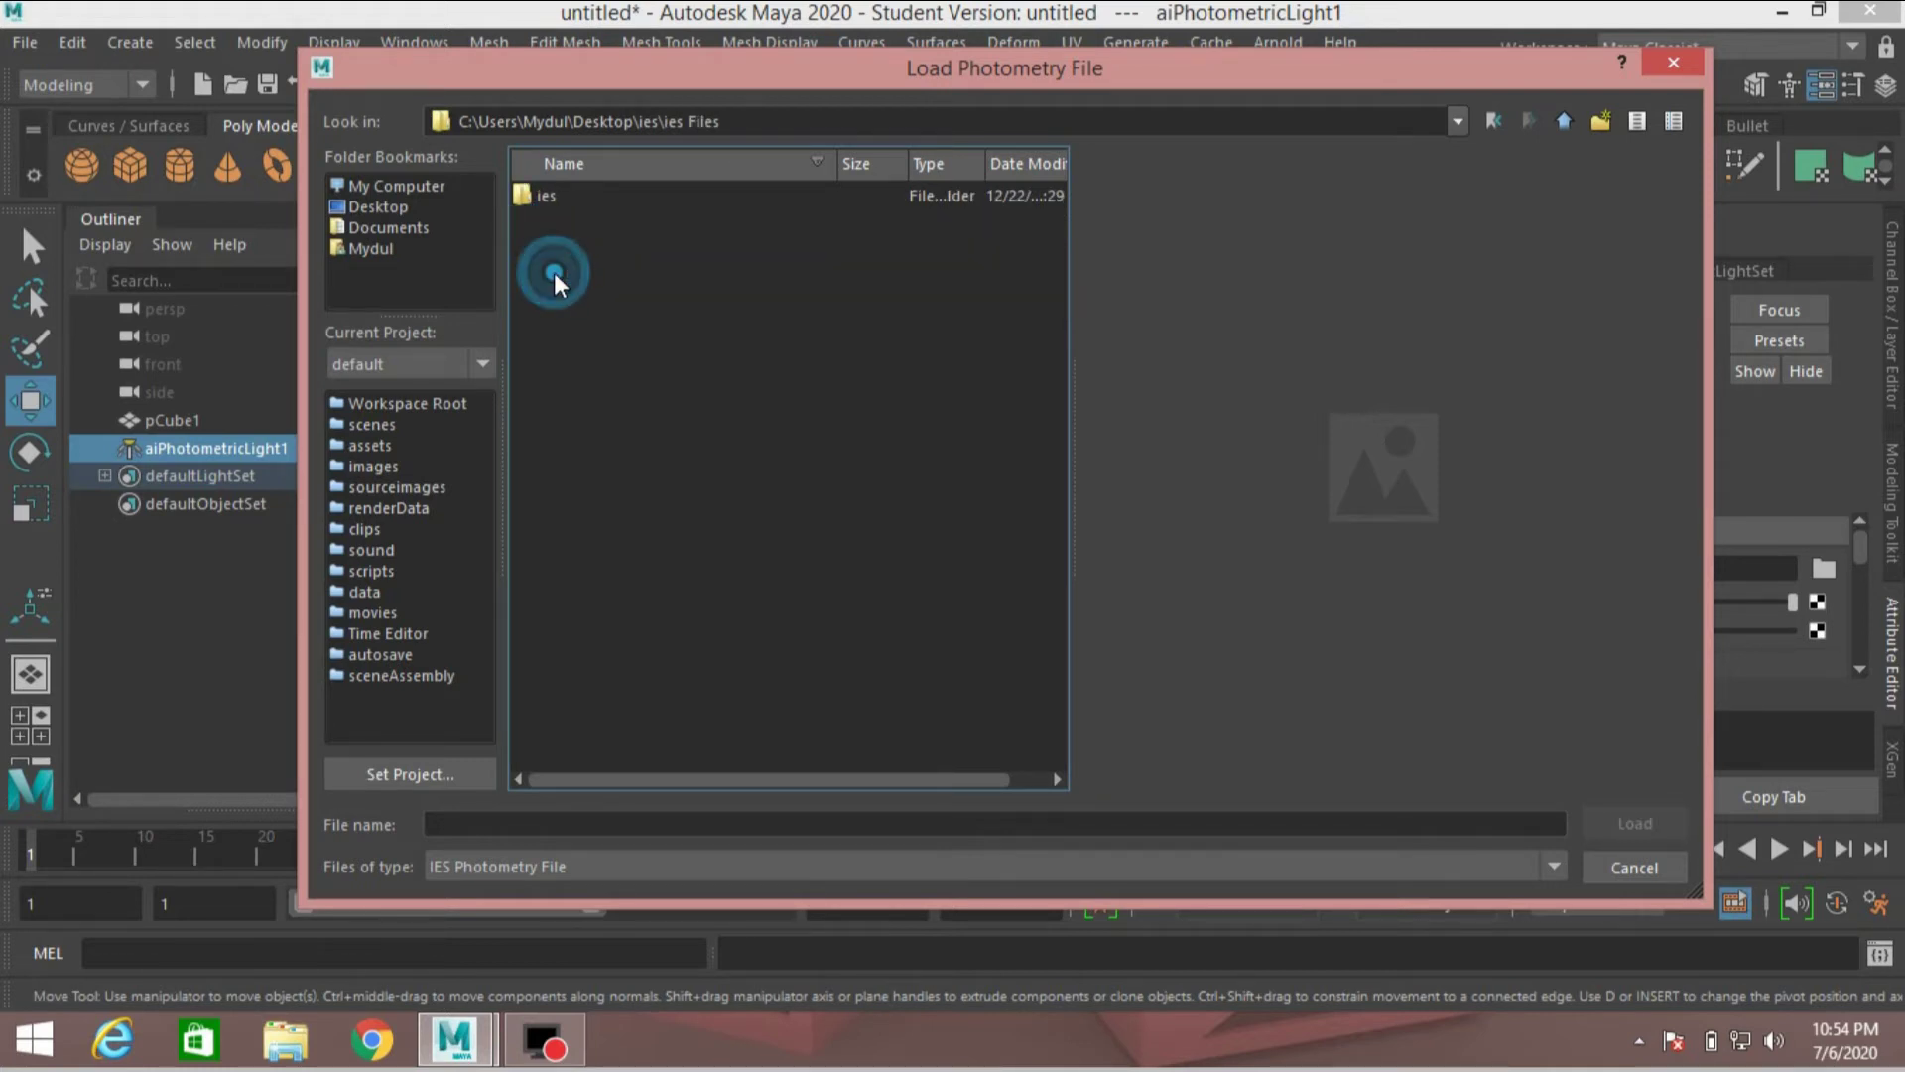
pyautogui.doubleClick(549, 200)
pyautogui.doubleClick(549, 201)
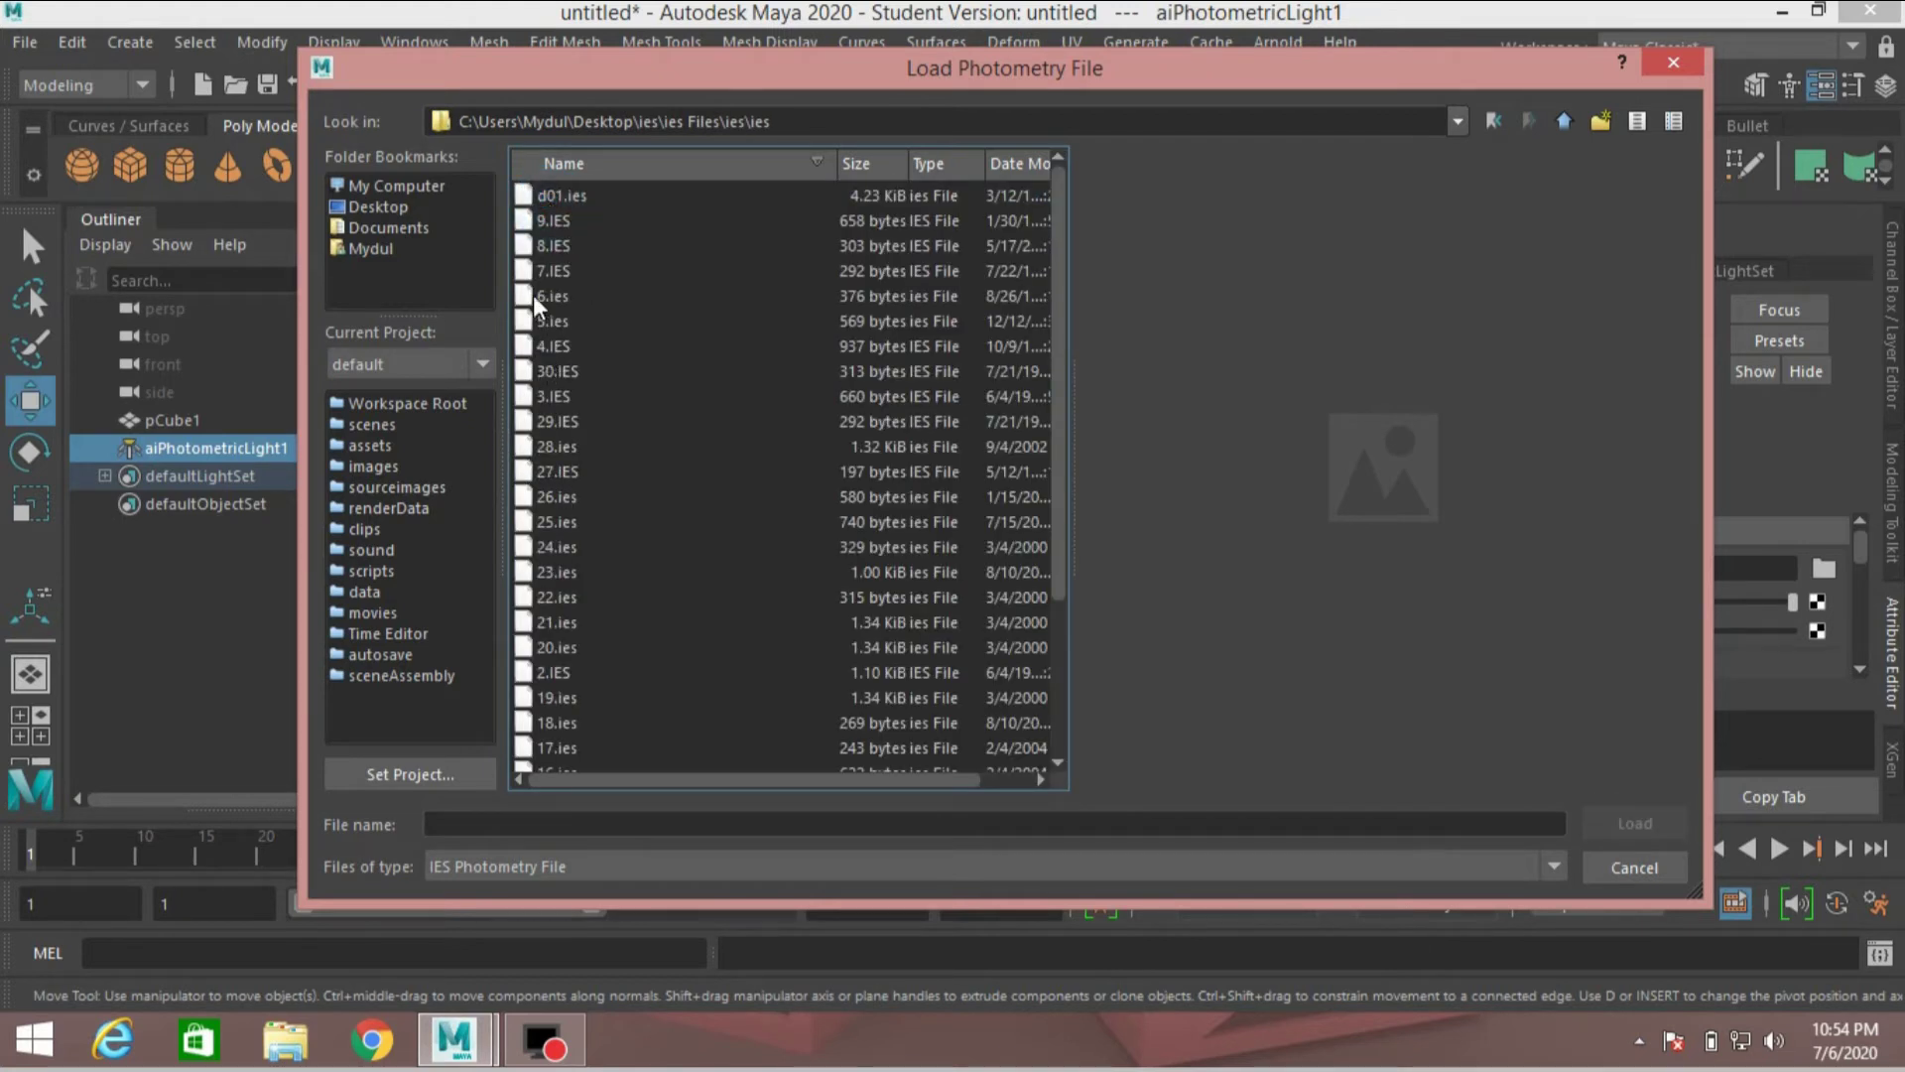
pyautogui.click(550, 274)
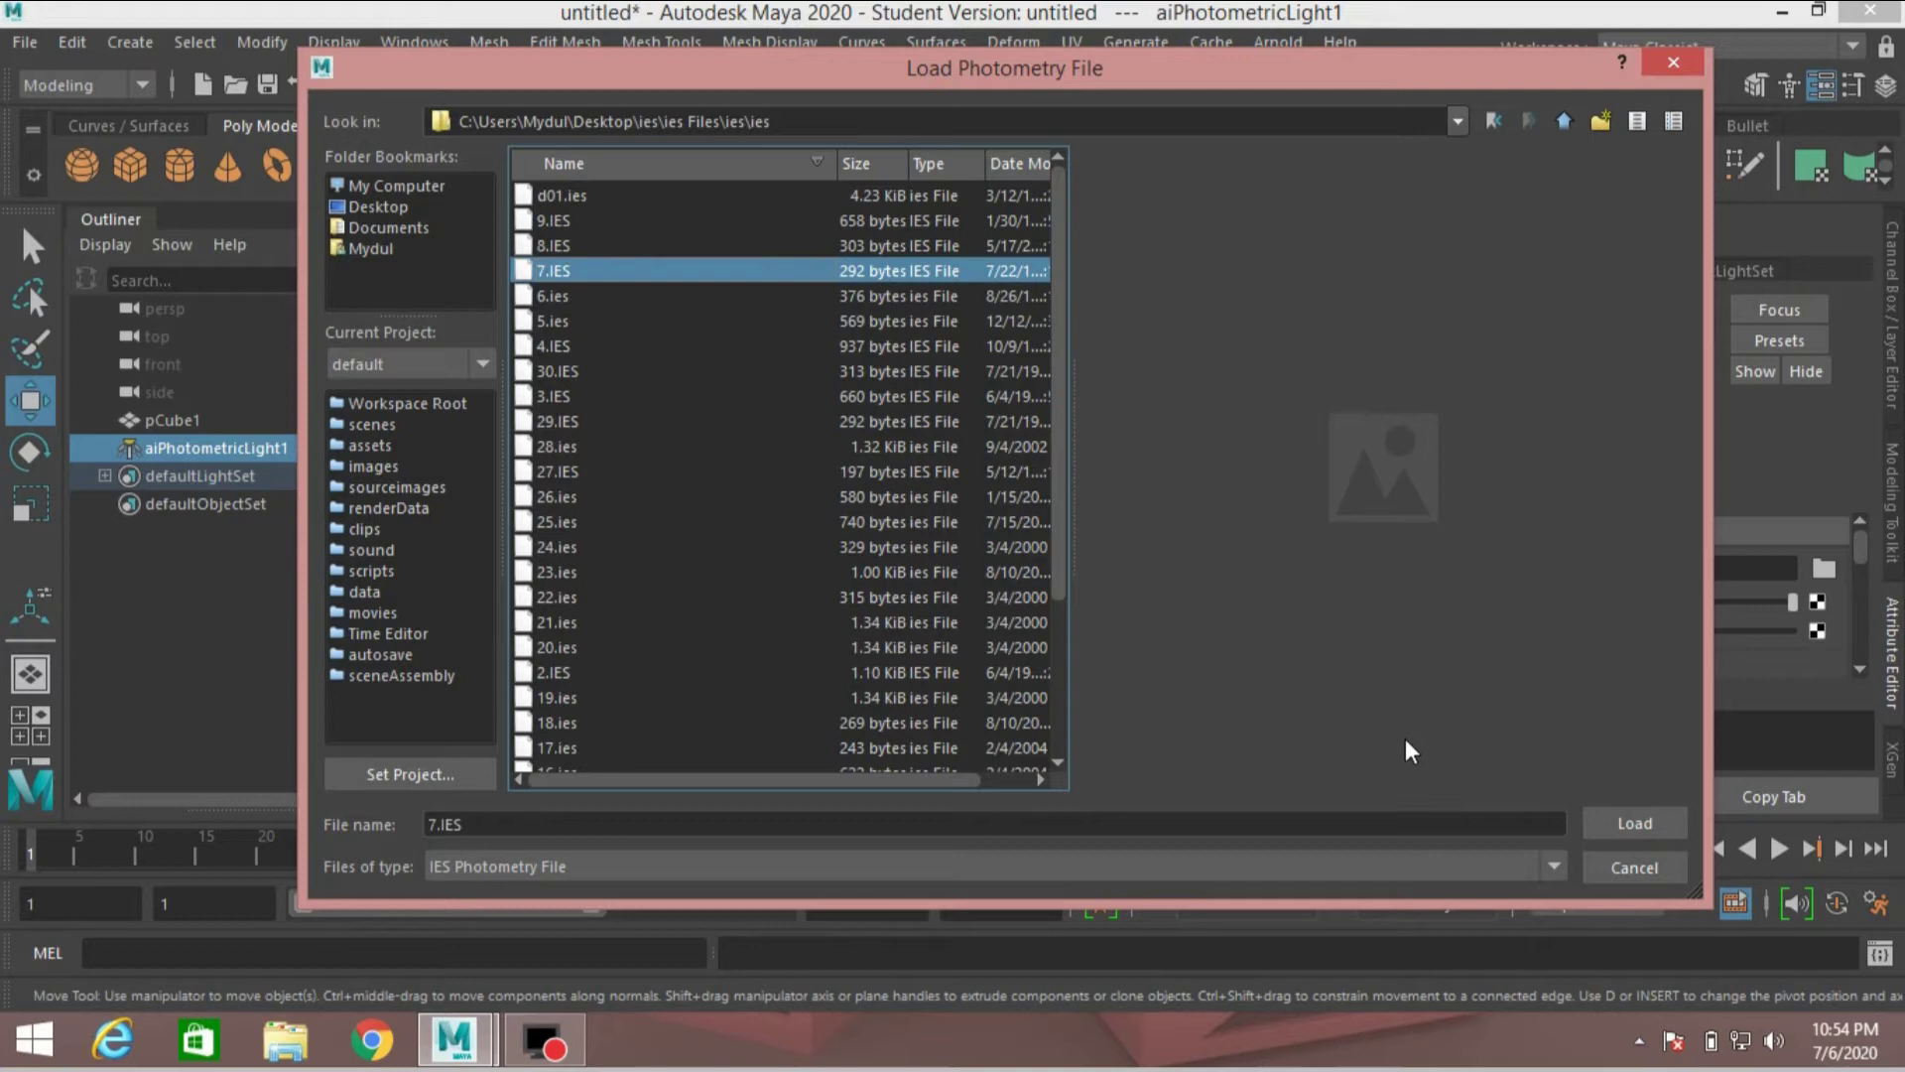
pyautogui.click(1603, 815)
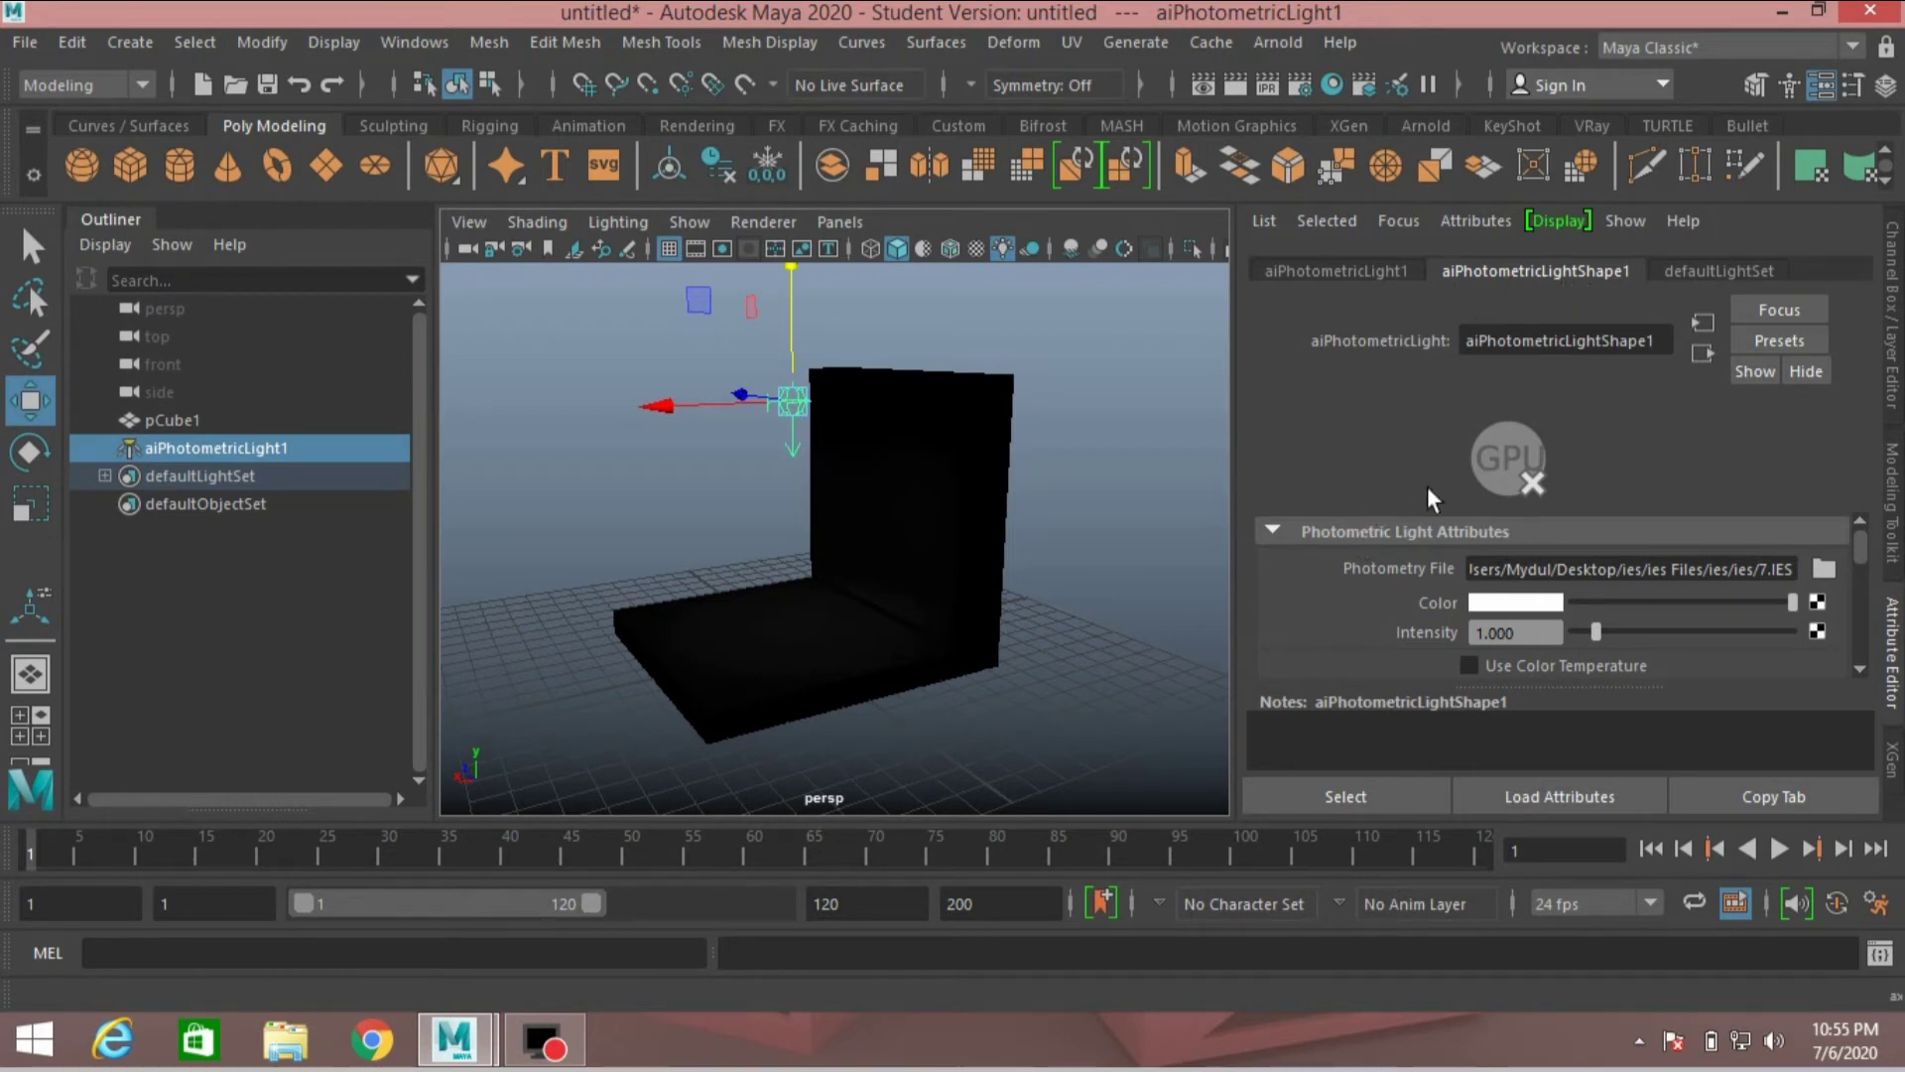
# Step: Set the photometric light's Intensity to 7.208
pyautogui.moveTo(1861, 568)
pyautogui.mouseDown()
pyautogui.moveTo(1856, 591)
pyautogui.moveTo(1854, 551)
pyautogui.mouseUp()
pyautogui.moveTo(1600, 632); pyautogui.dragTo(1729, 641)
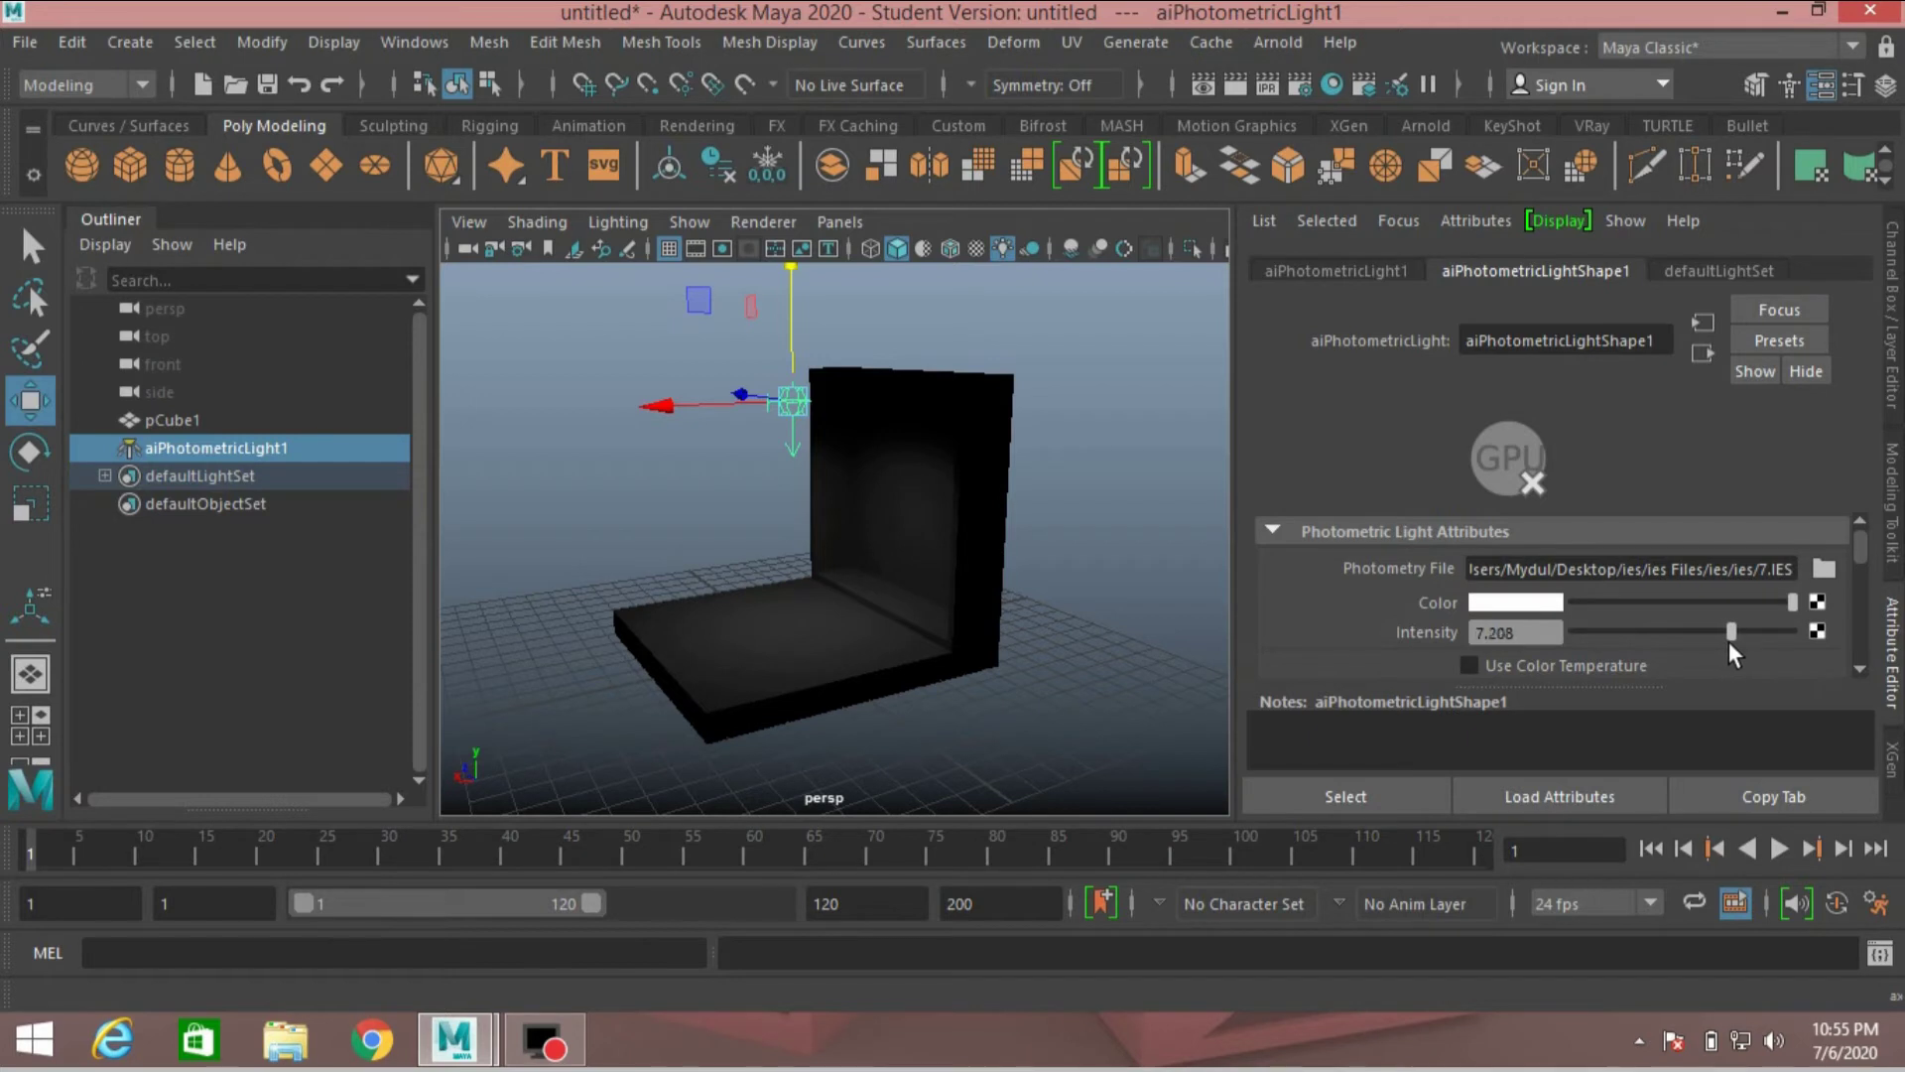
pyautogui.keyDown('alt'); pyautogui.moveTo(783, 646); pyautogui.dragTo(831, 617); pyautogui.keyUp('alt')
pyautogui.scroll(3, 859, 629)
pyautogui.scroll(-3, 859, 609)
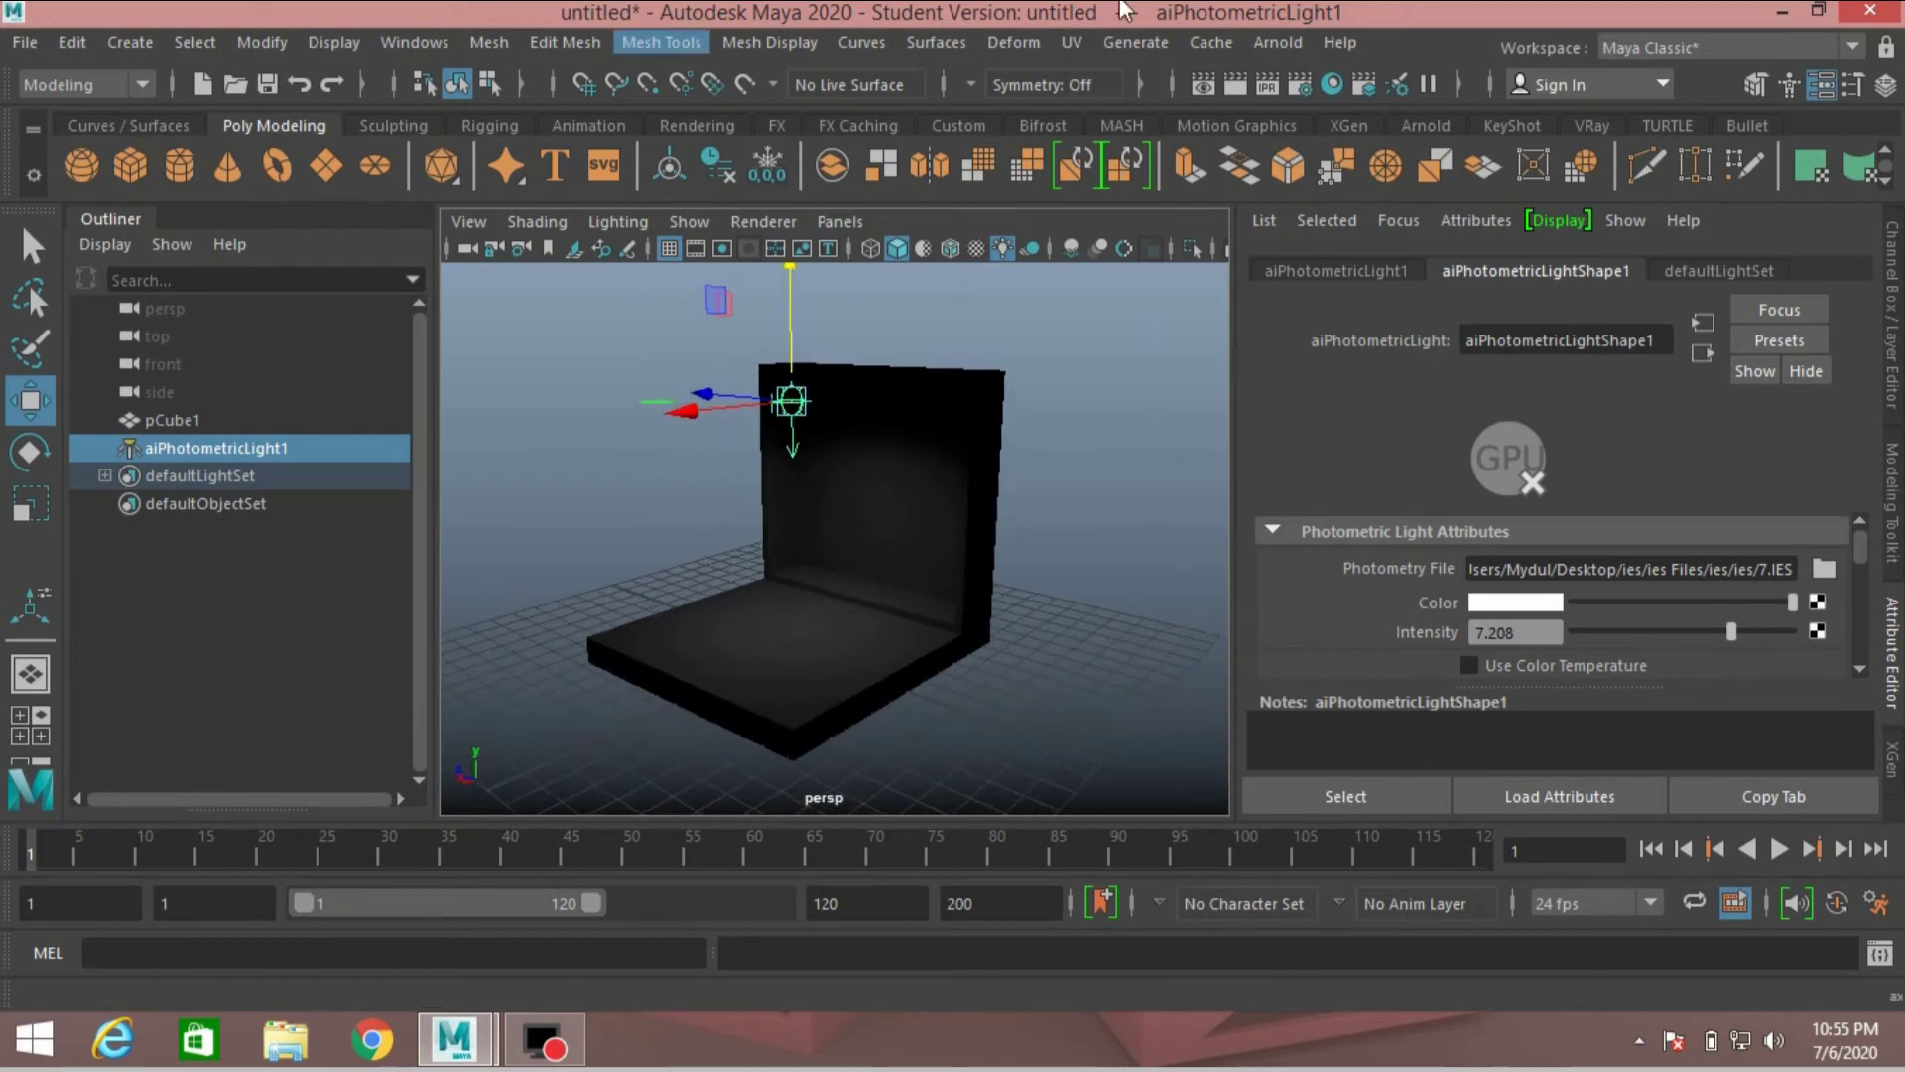
# Step: Render the scene in Arnold RenderView and resize the window beside Maya
pyautogui.click(1278, 43)
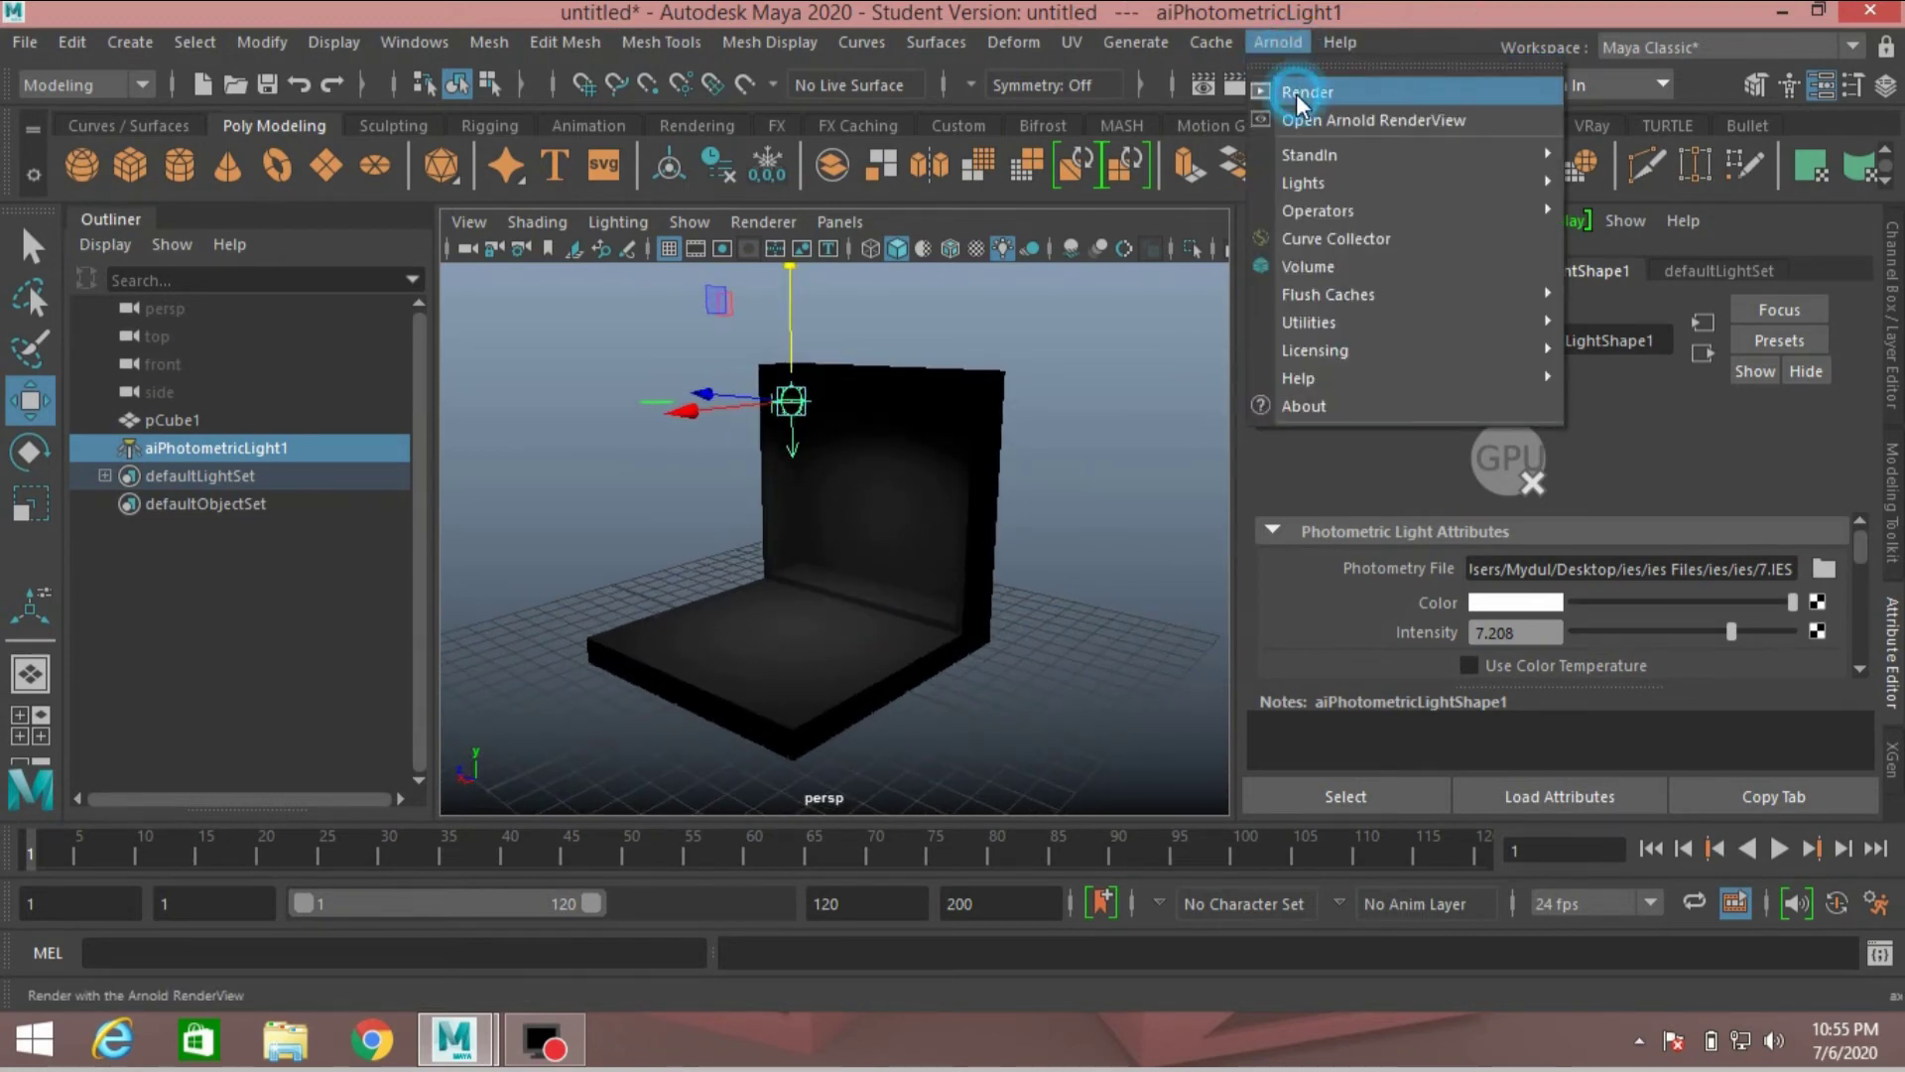
pyautogui.click(1297, 93)
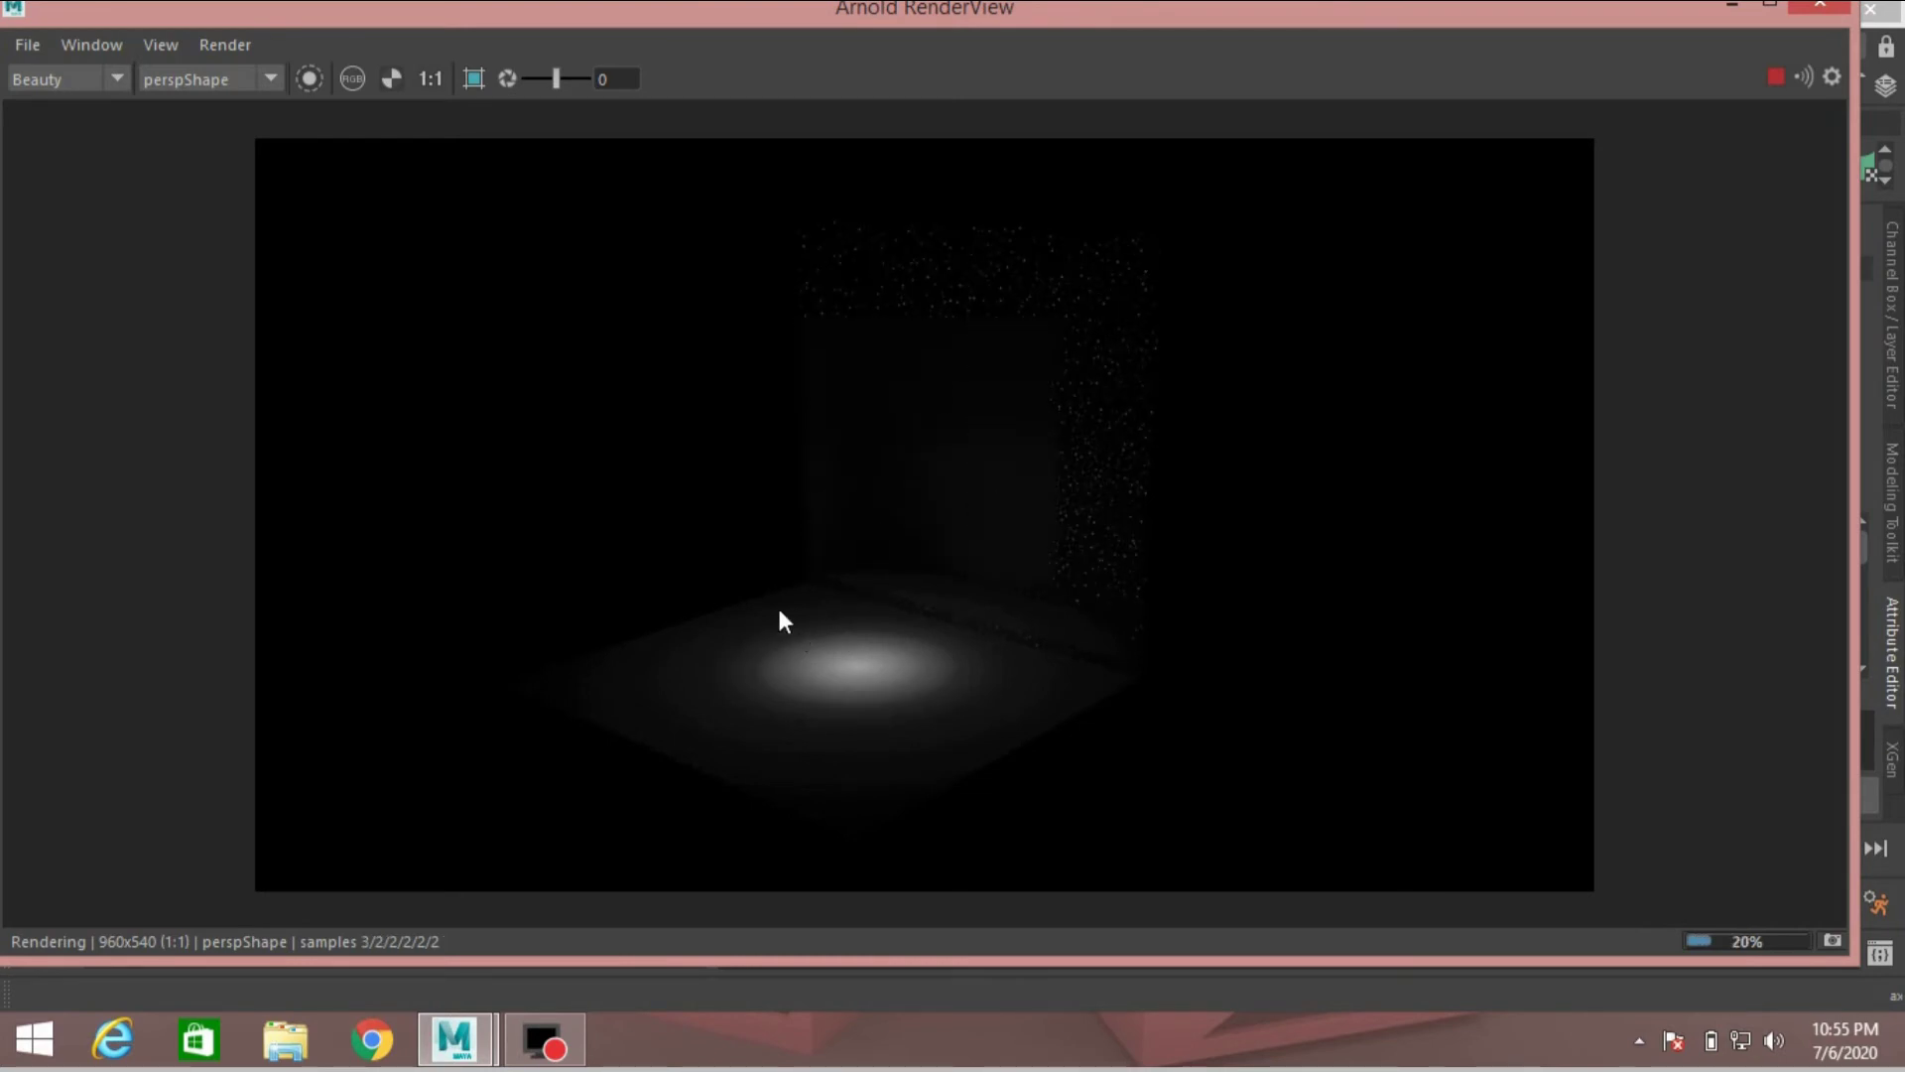
pyautogui.moveTo(1852, 351); pyautogui.dragTo(798, 486)
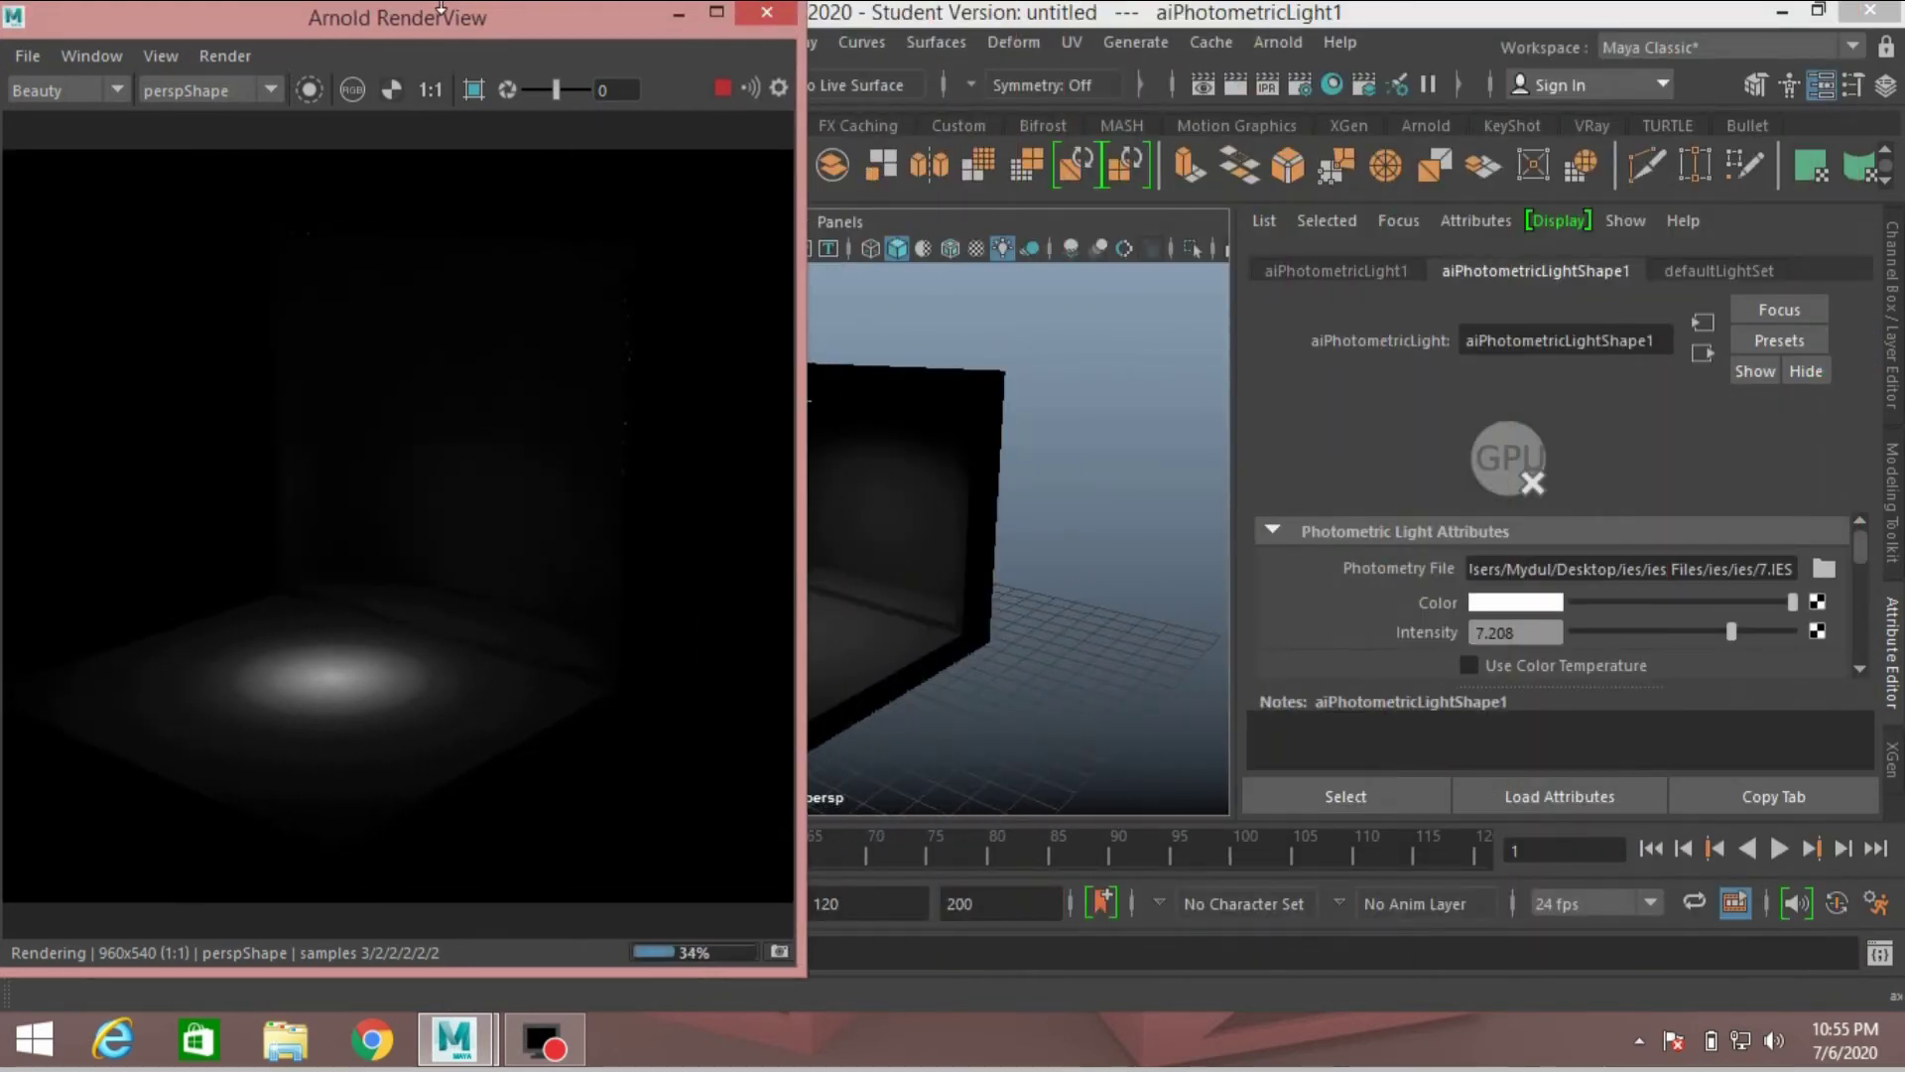
pyautogui.moveTo(445, 5); pyautogui.dragTo(347, 111)
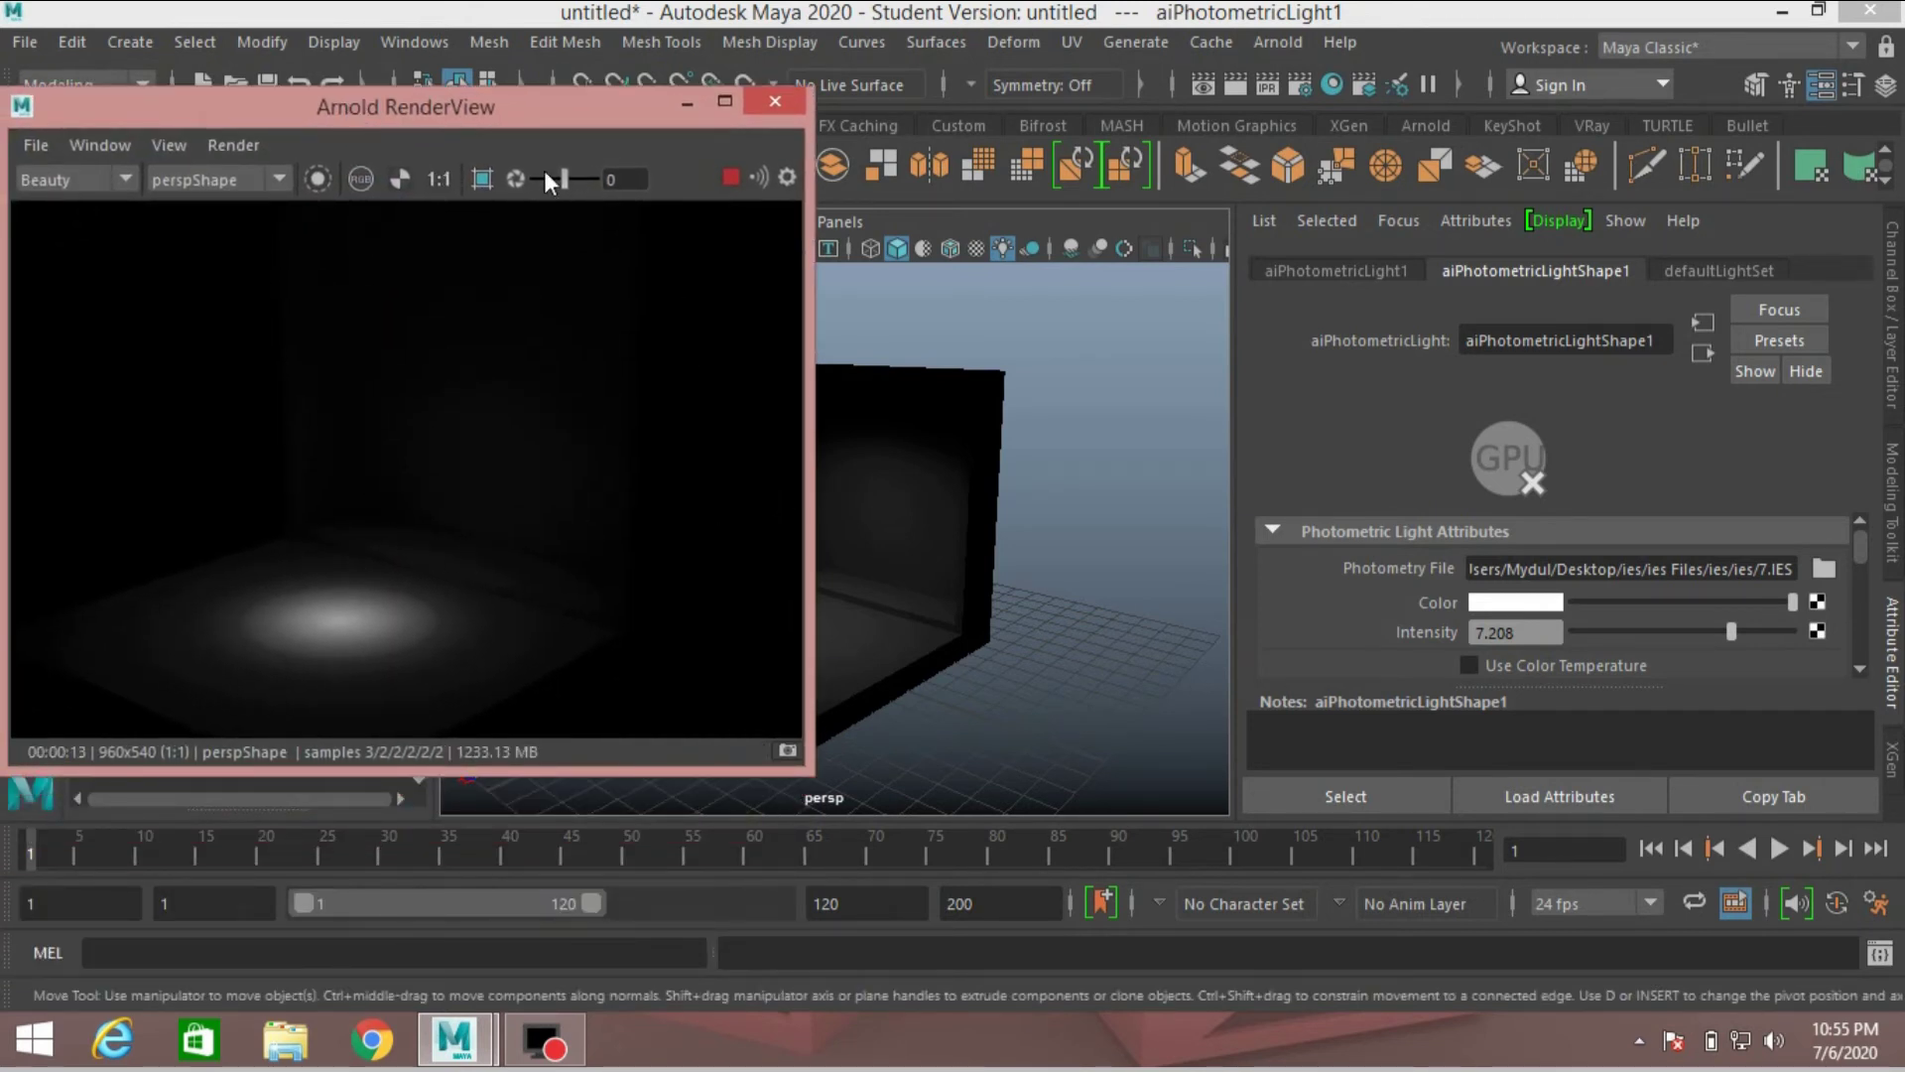
# Step: Shrink the Arnold RenderView window and reframe the persp camera on the whole slab and wall
pyautogui.moveTo(810, 338); pyautogui.dragTo(511, 359)
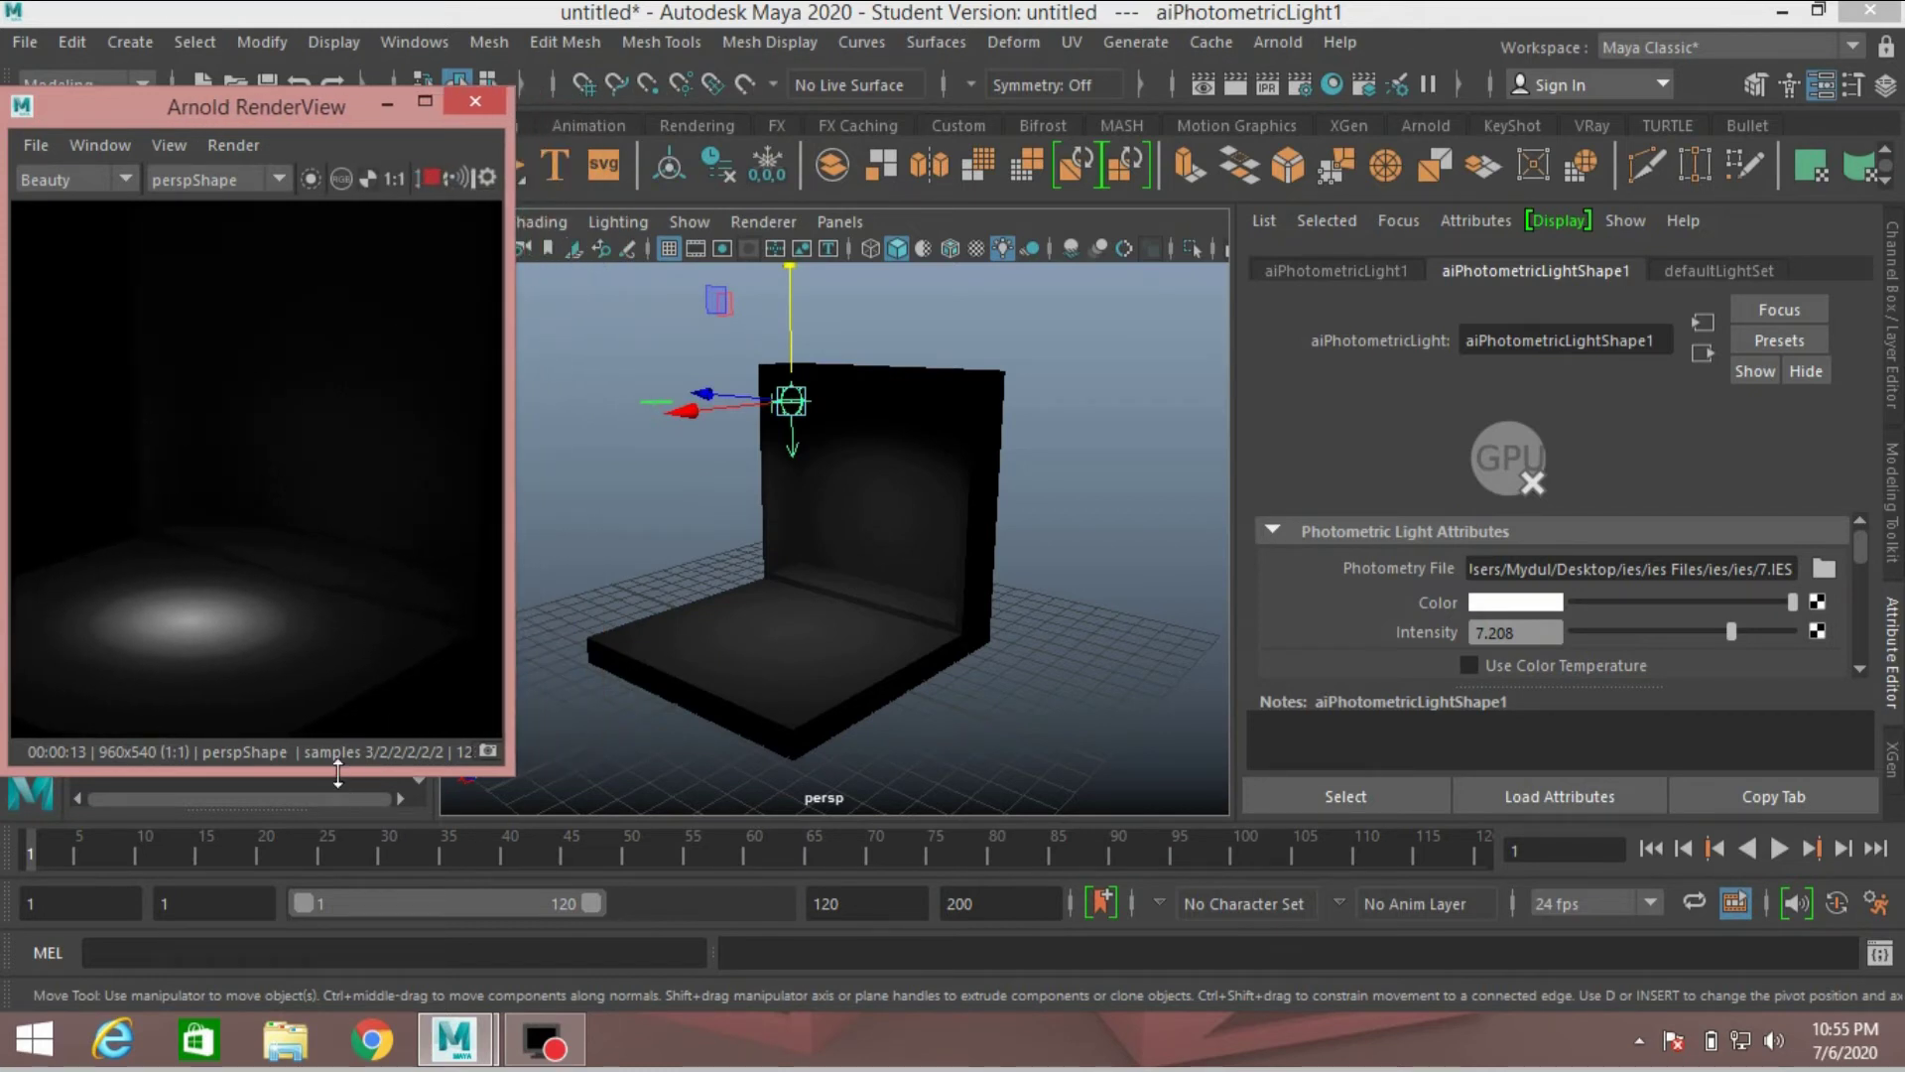
pyautogui.moveTo(337, 771); pyautogui.dragTo(338, 612)
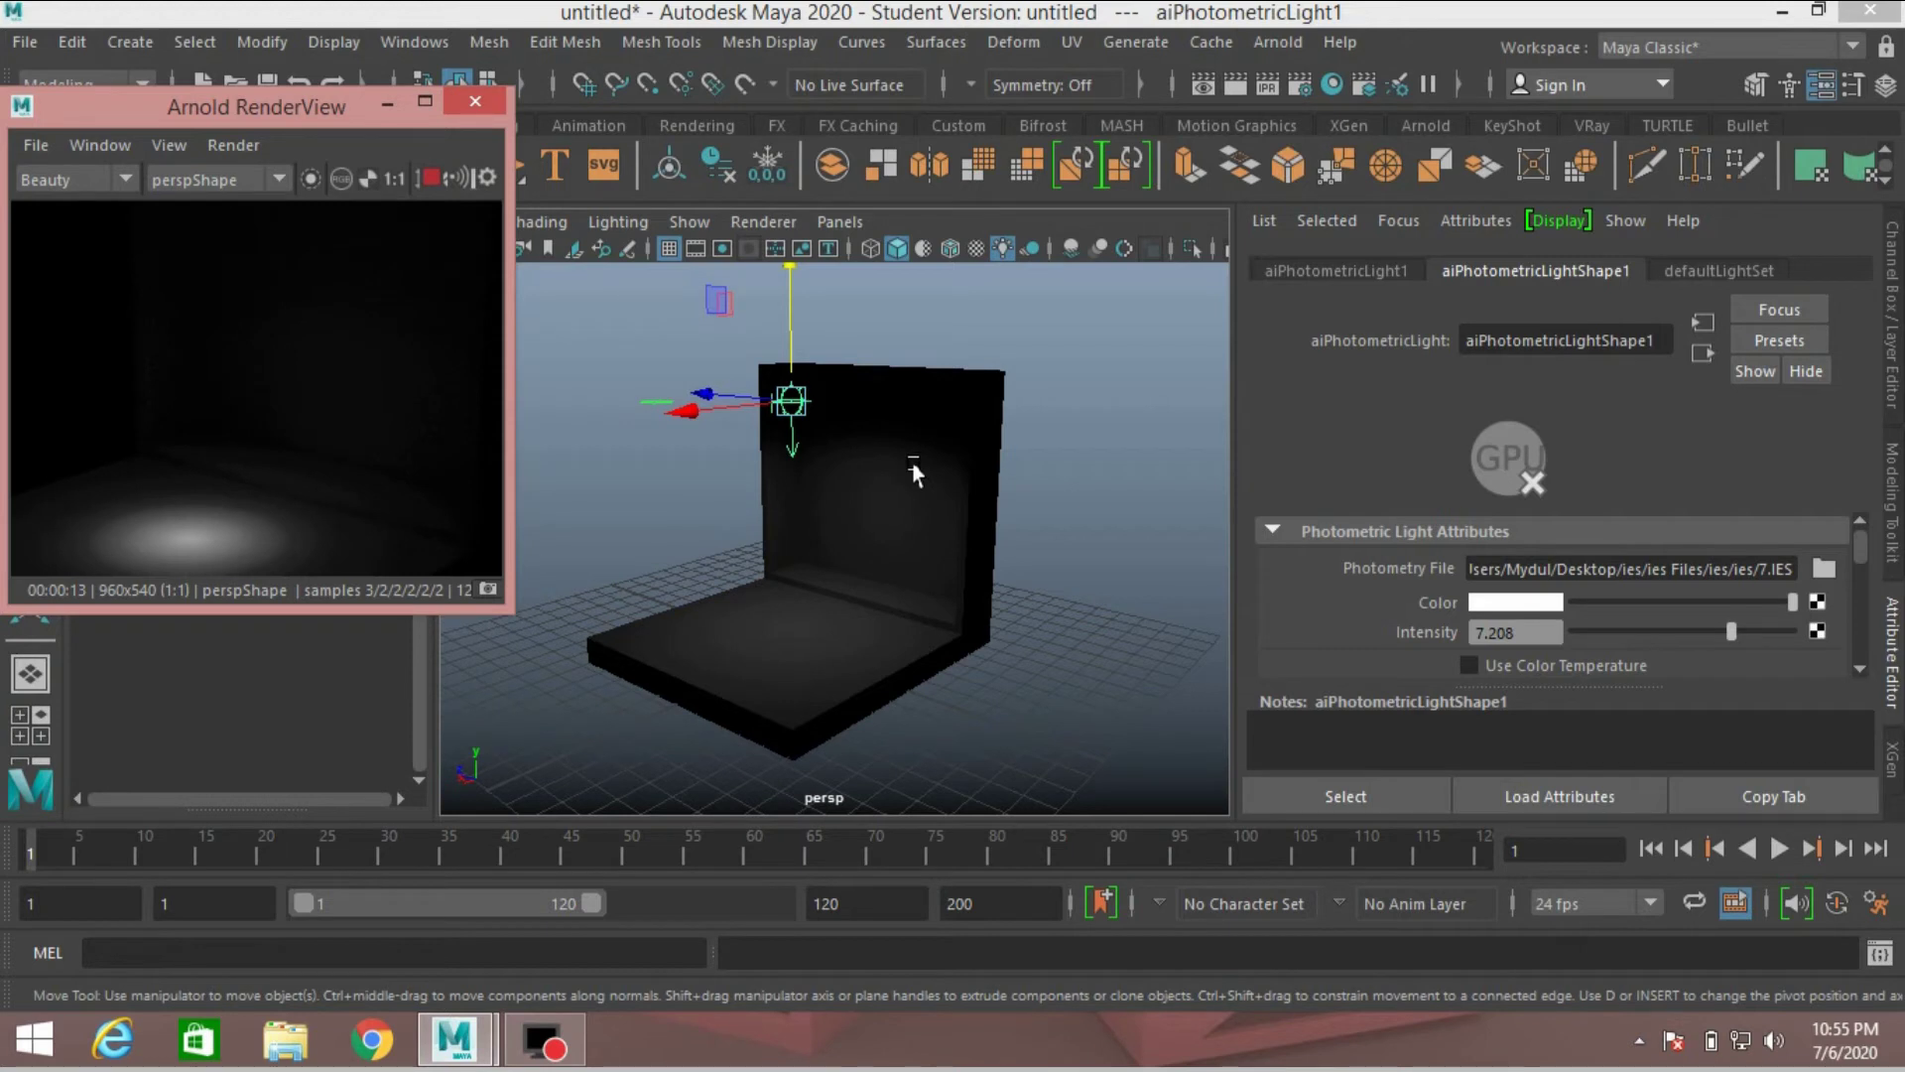
pyautogui.keyDown('alt'); pyautogui.moveTo(914, 474); pyautogui.dragTo(803, 593, button='right'); pyautogui.keyUp('alt')
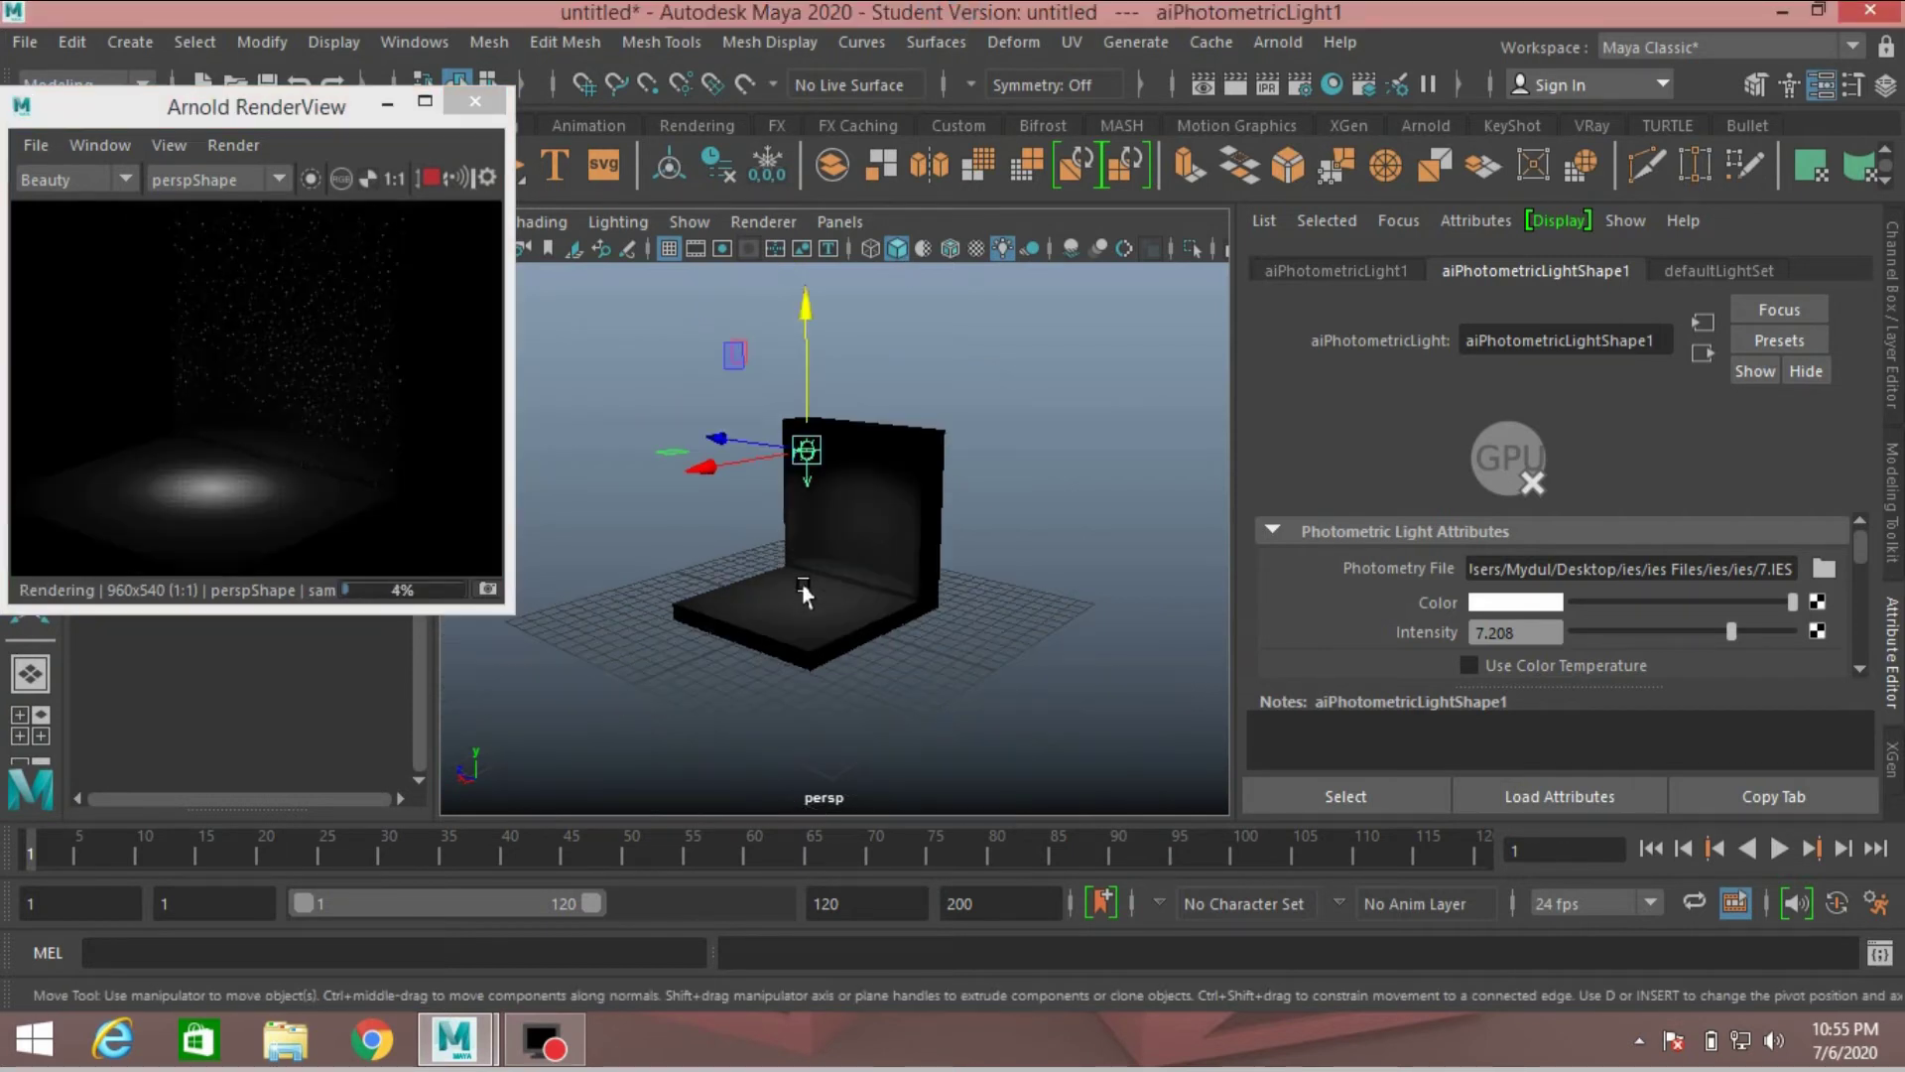
pyautogui.keyDown('alt'); pyautogui.moveTo(794, 577); pyautogui.dragTo(829, 585); pyautogui.keyUp('alt')
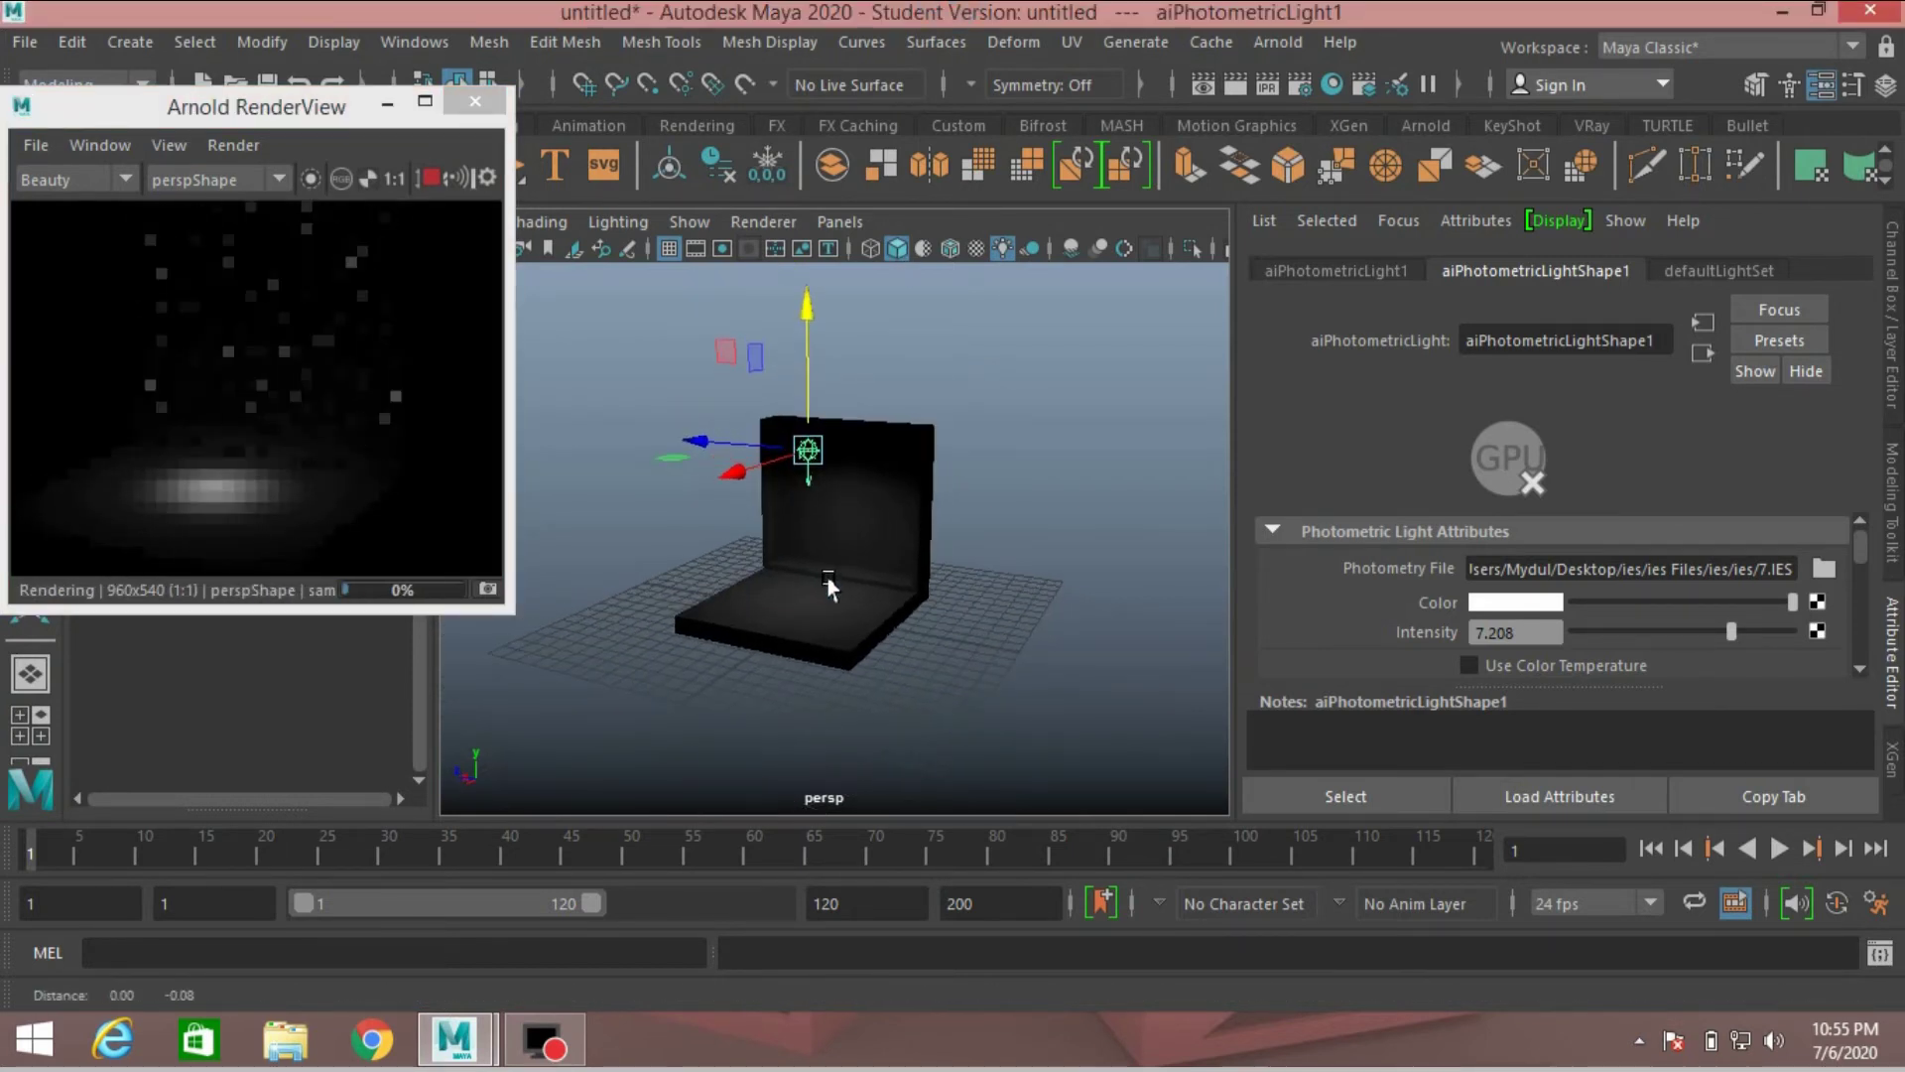
pyautogui.keyDown('alt'); pyautogui.moveTo(829, 585); pyautogui.dragTo(841, 588, button='right'); pyautogui.keyUp('alt')
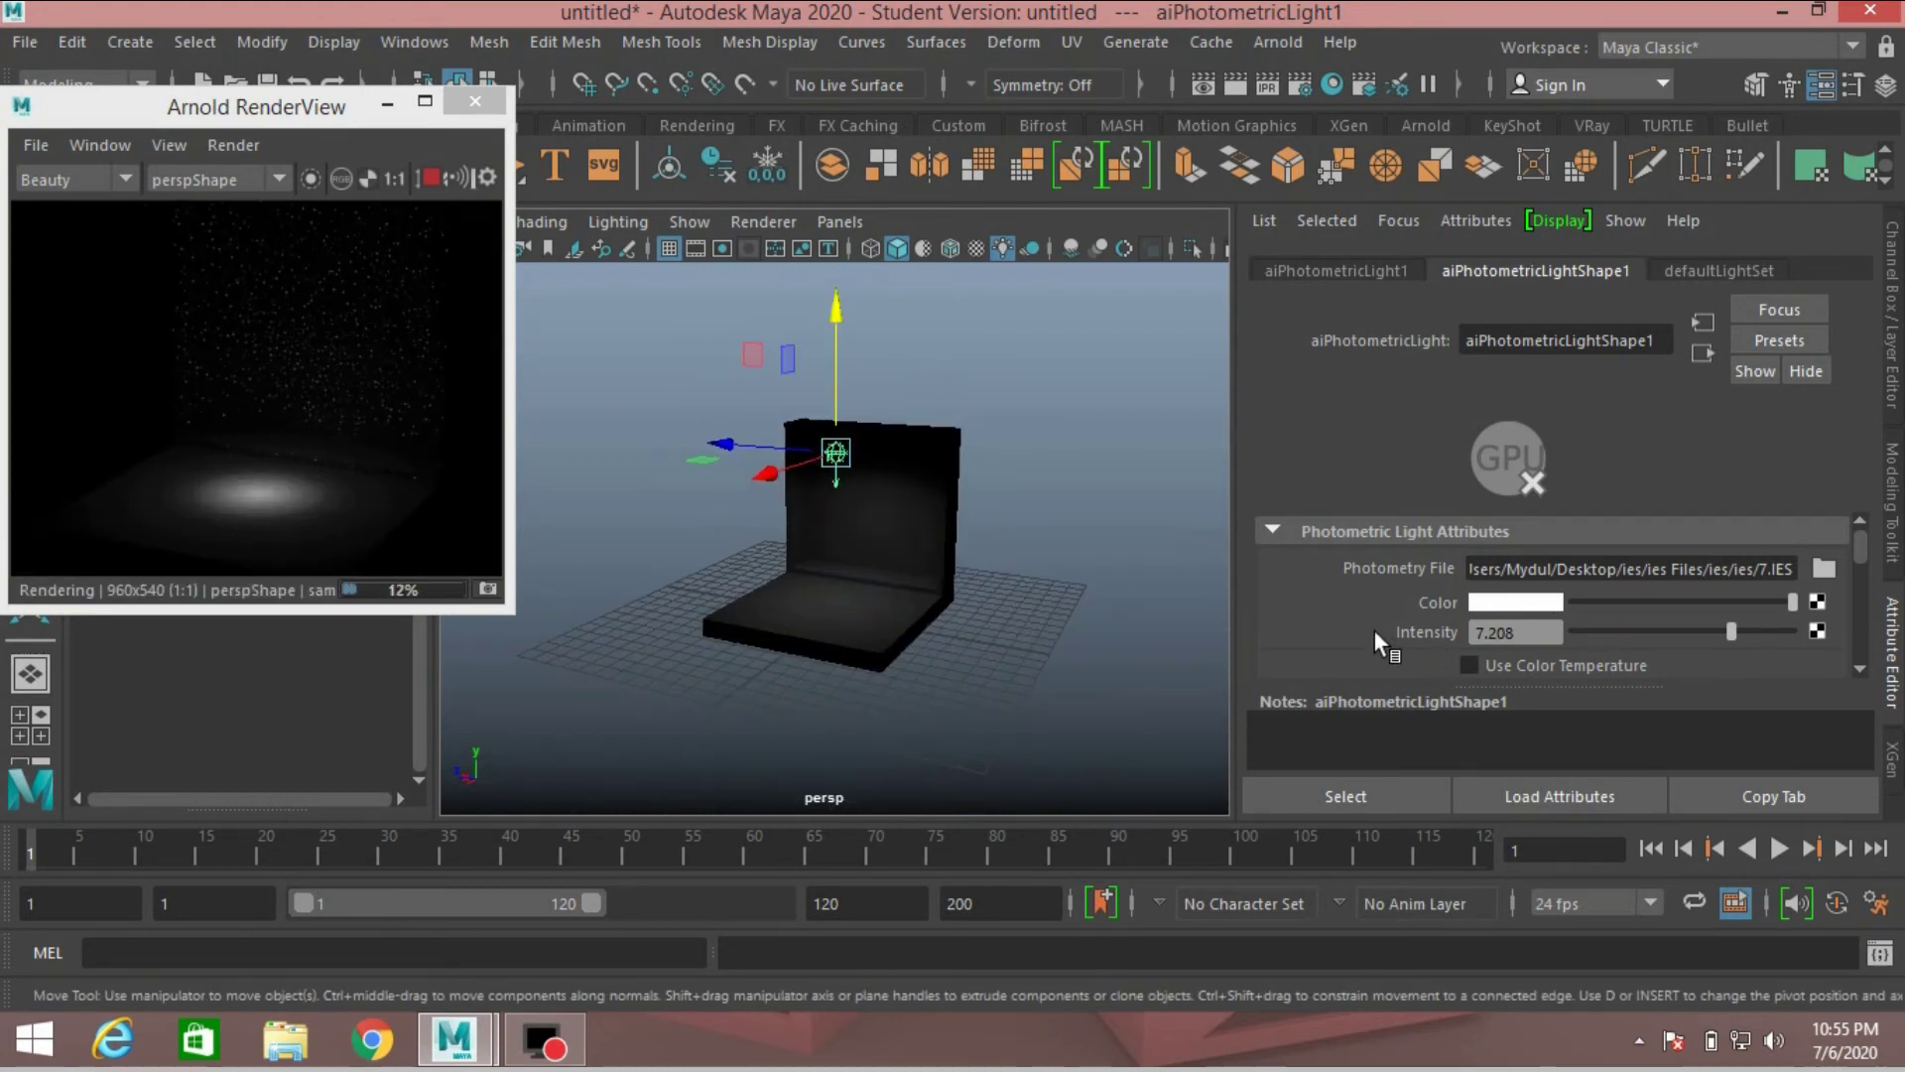
# Step: Raise the photometric light's Exposure to about 1.776 in the Attribute Editor
pyautogui.scroll(-2, 1373, 629)
pyautogui.scroll(-2, 1373, 629)
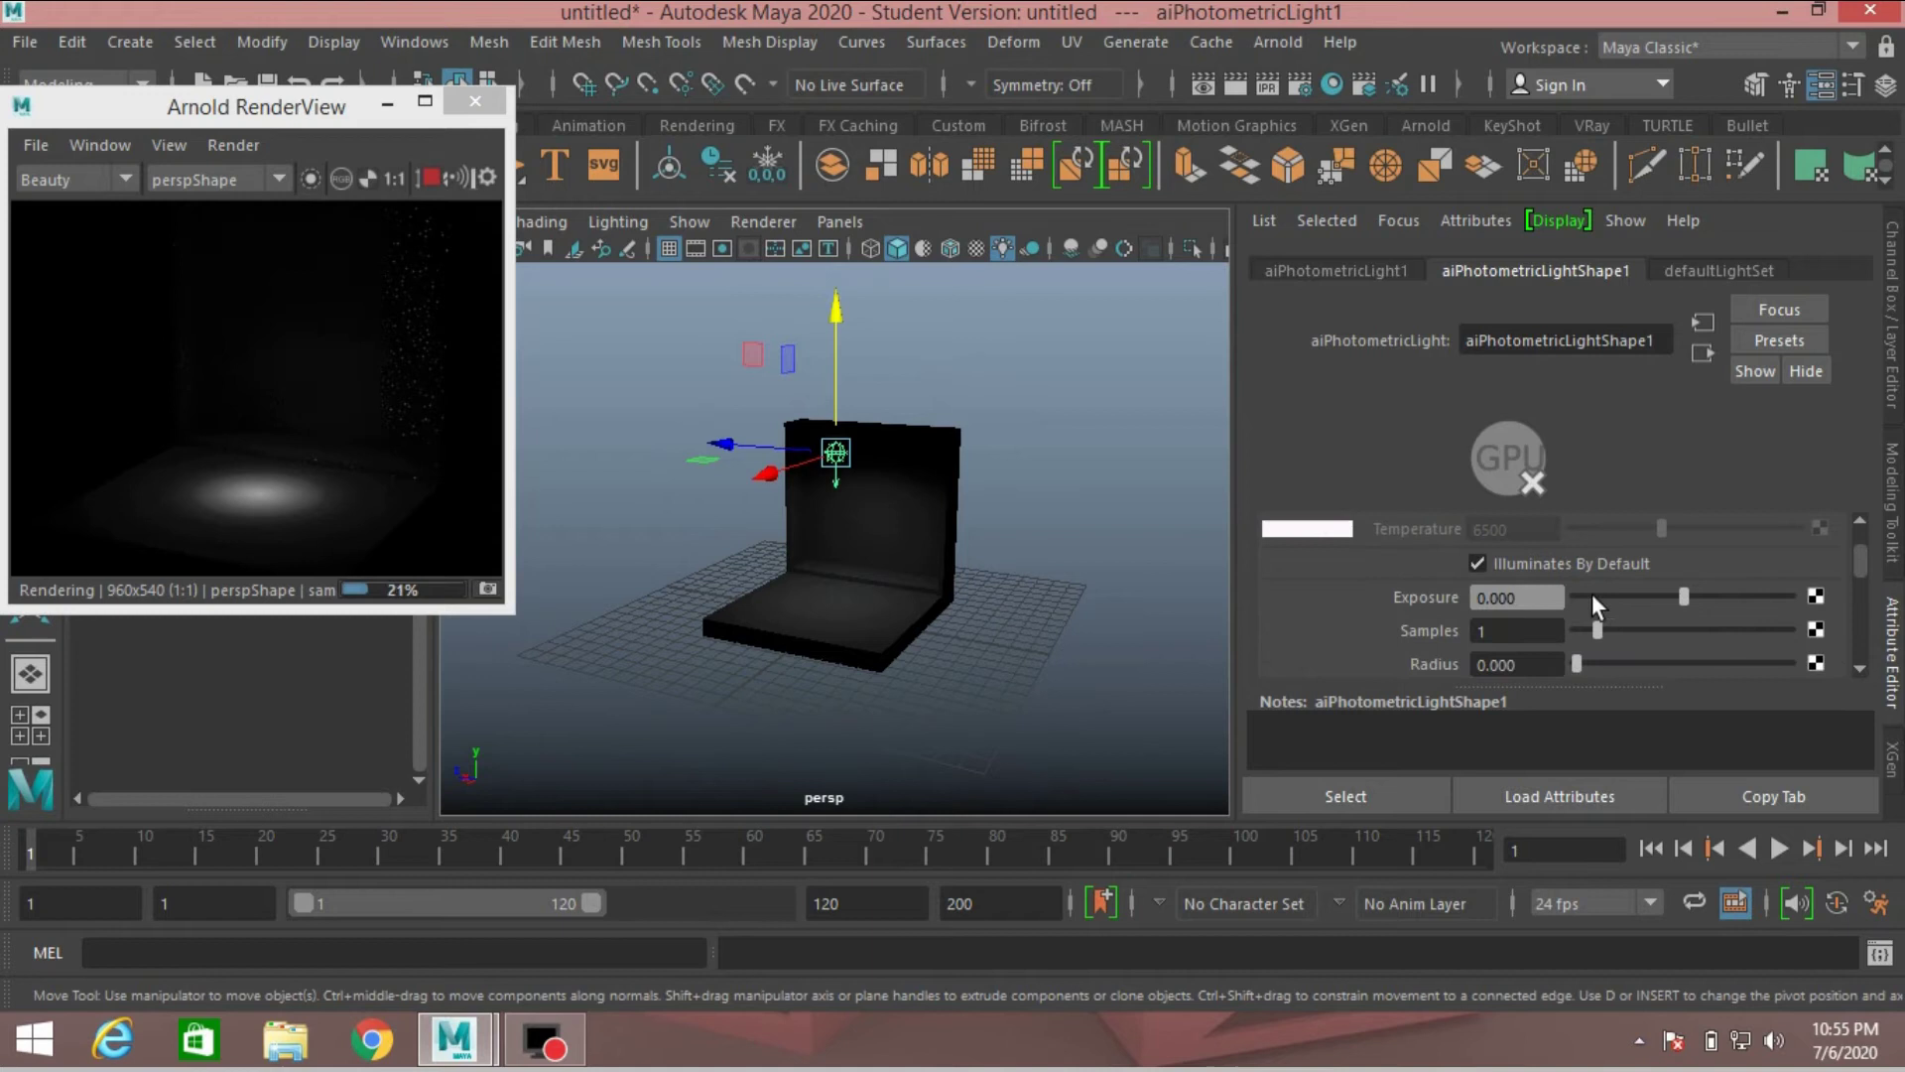
pyautogui.moveTo(1677, 597); pyautogui.dragTo(1719, 593)
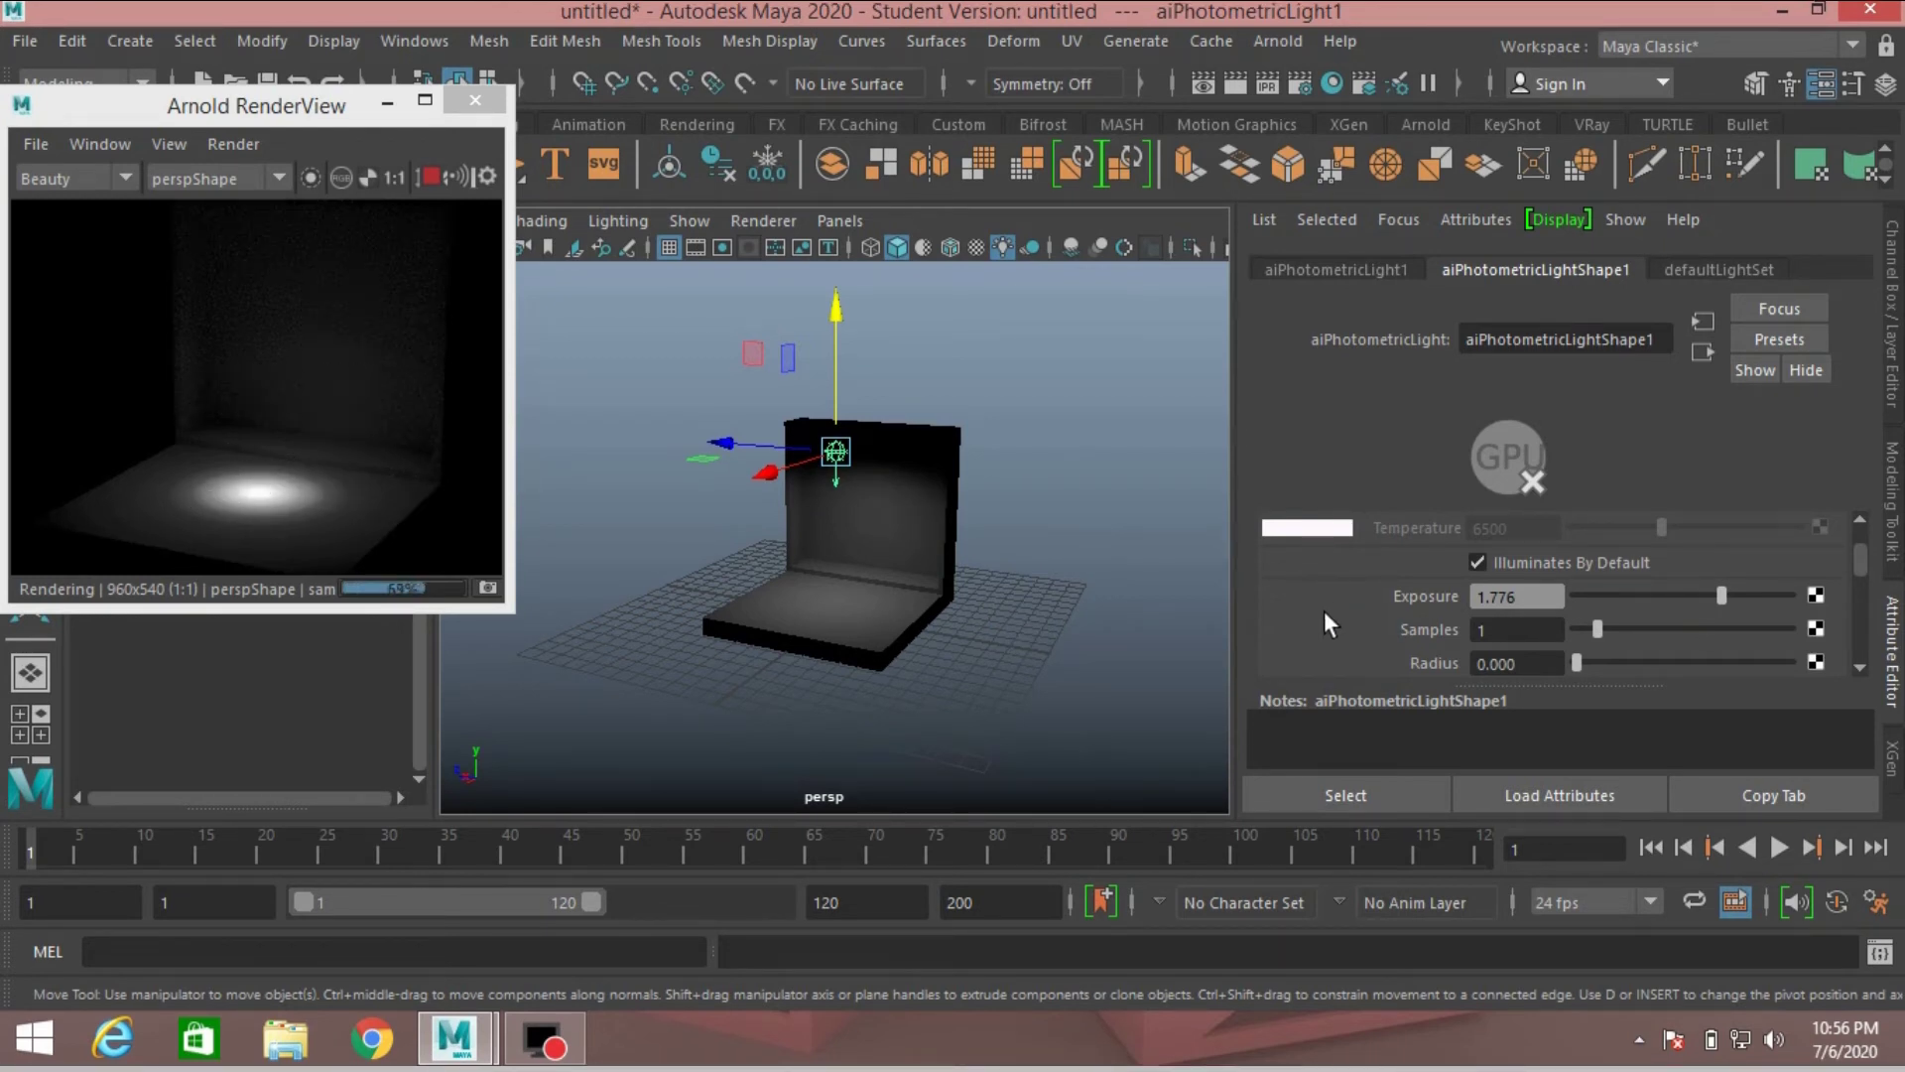
pyautogui.scroll(2, 1864, 581)
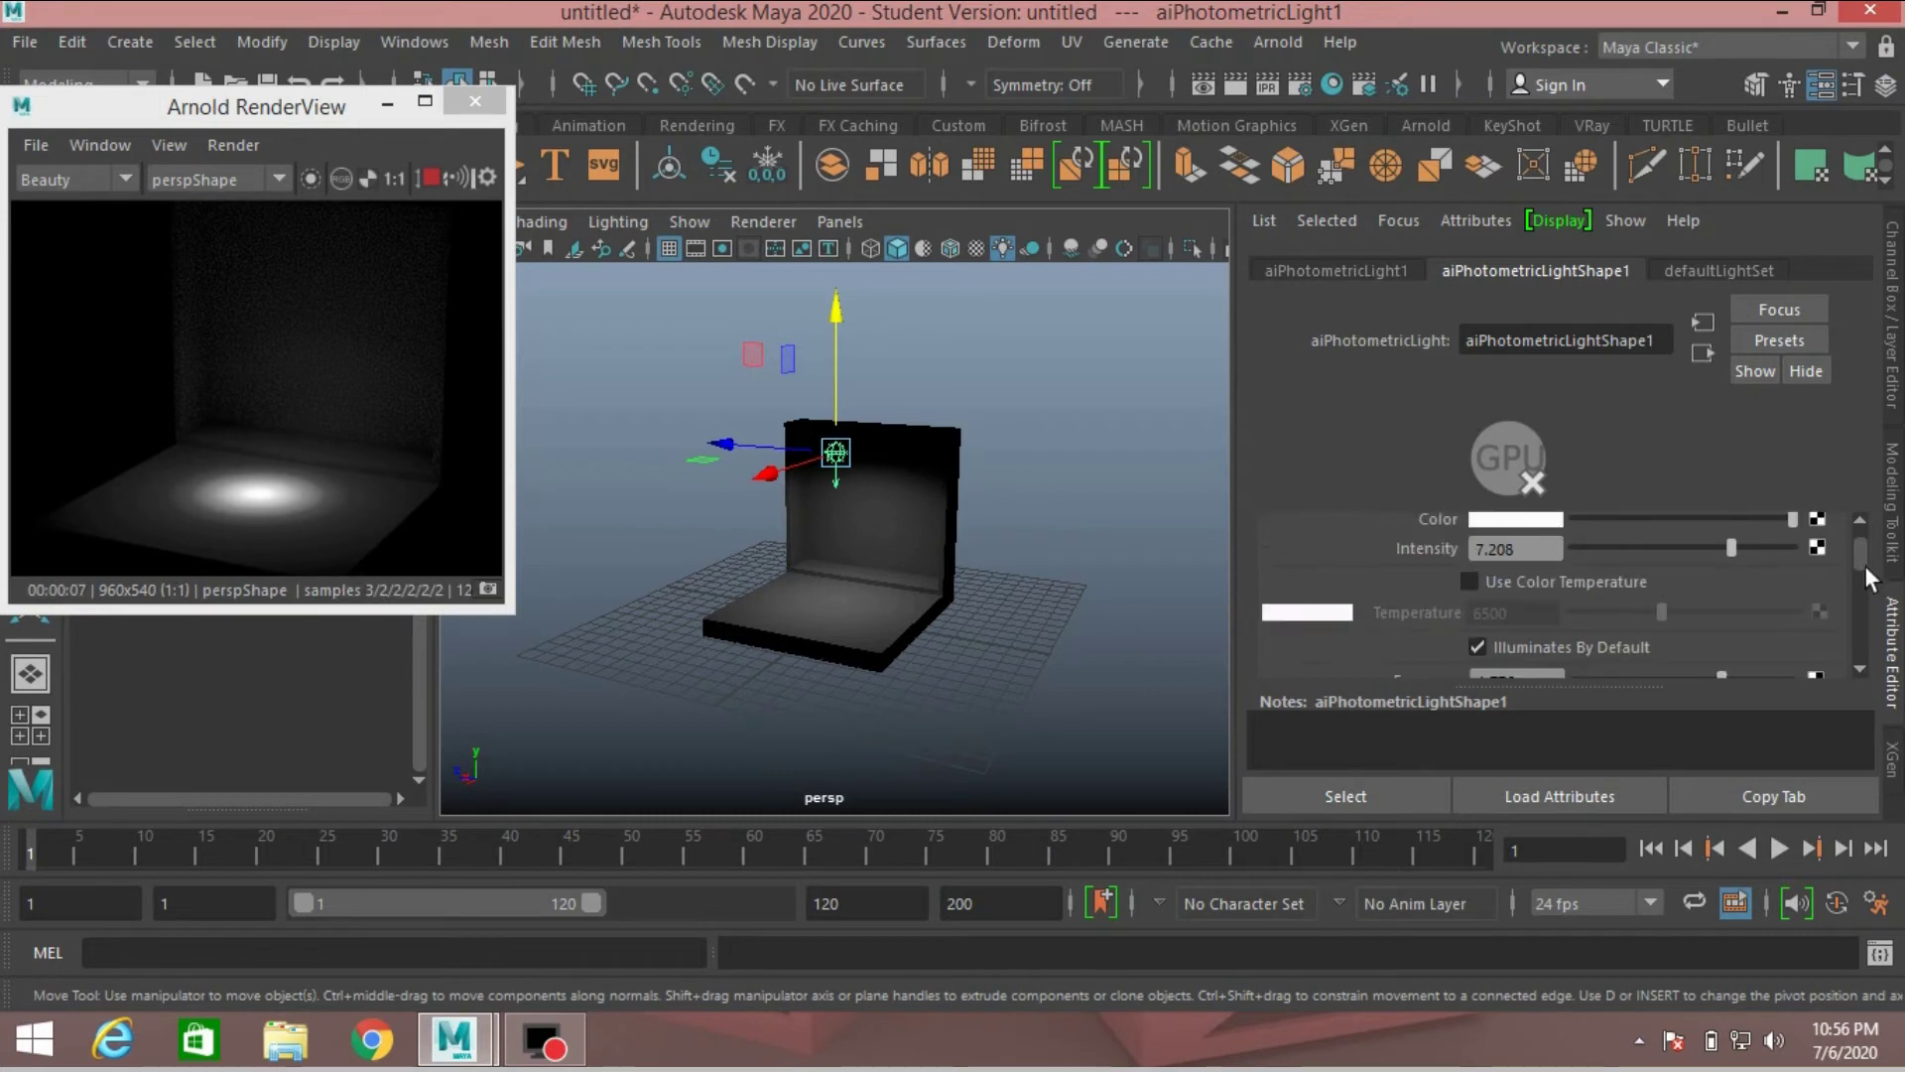
pyautogui.scroll(2, 1865, 579)
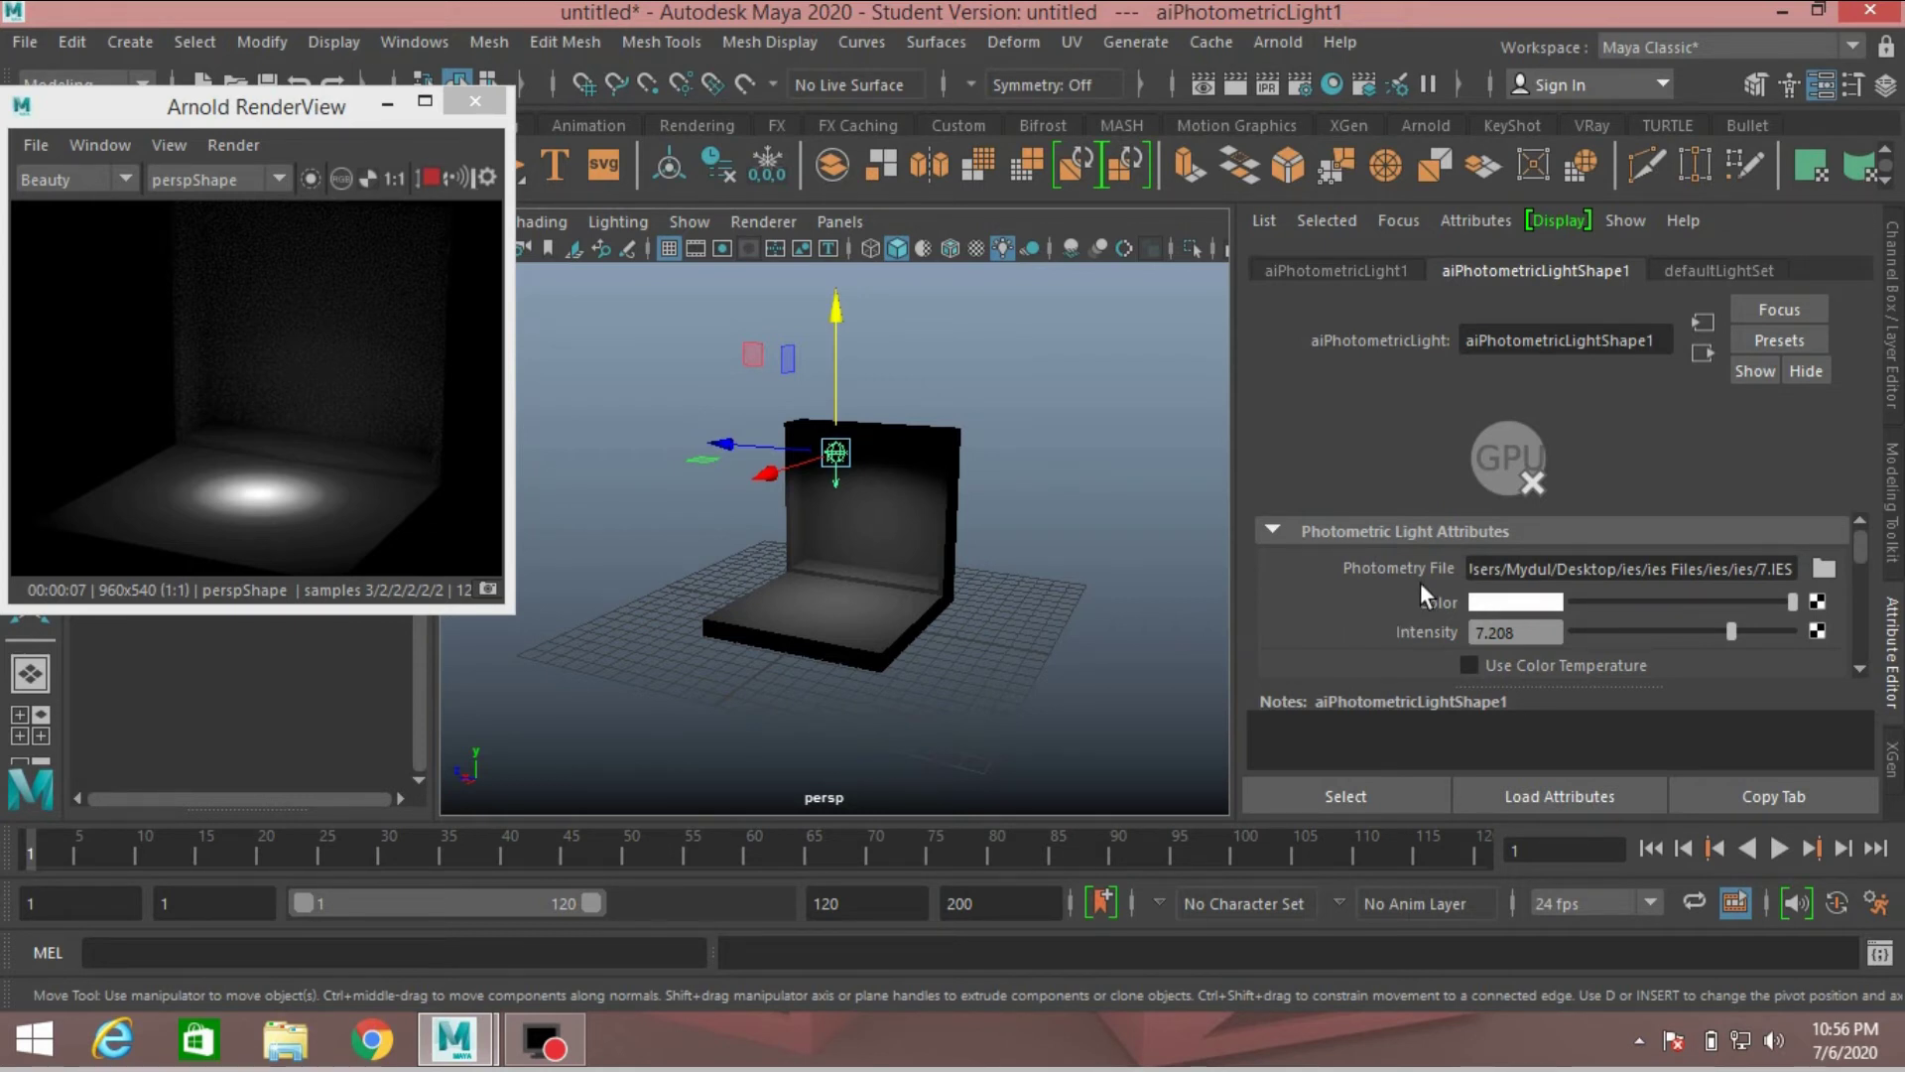
# Step: Load the 9.IES profile as the light's Photometry File, dismissing the Student Version warning
pyautogui.click(1822, 570)
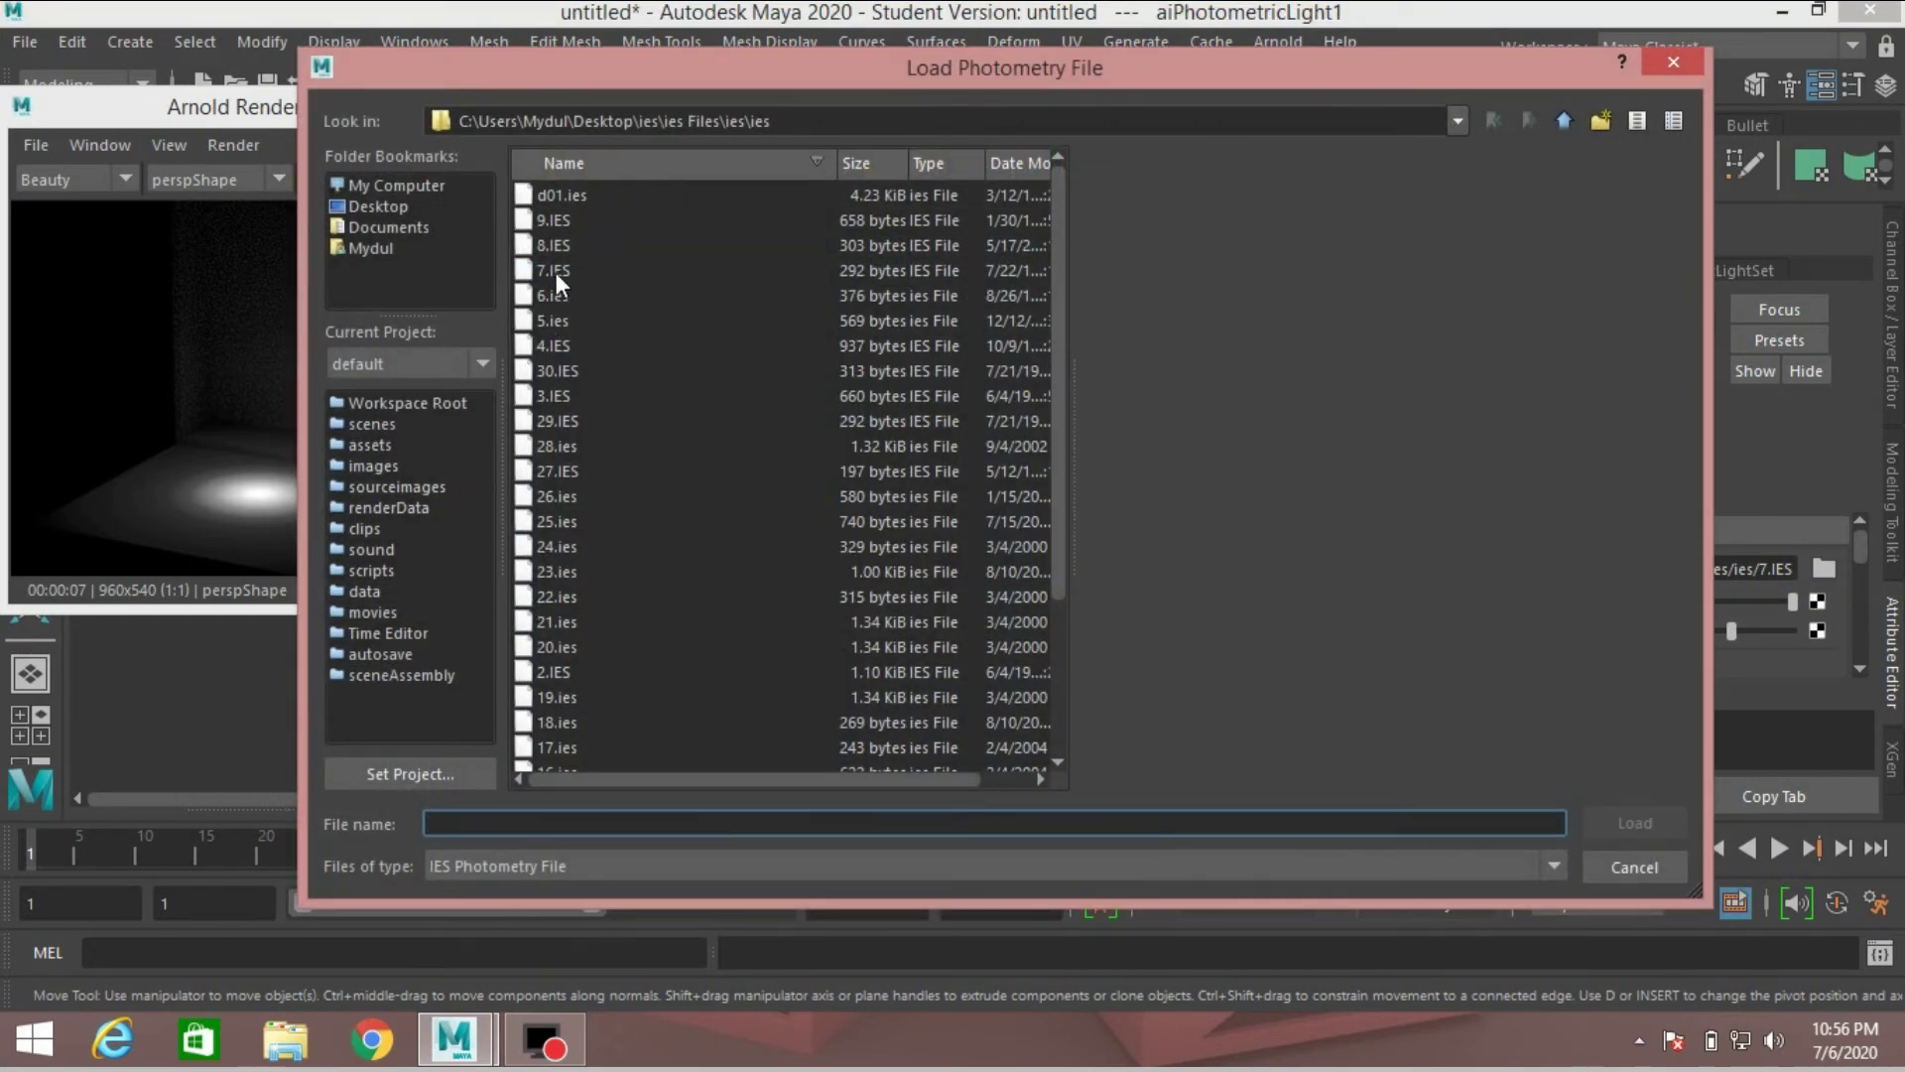
pyautogui.click(568, 218)
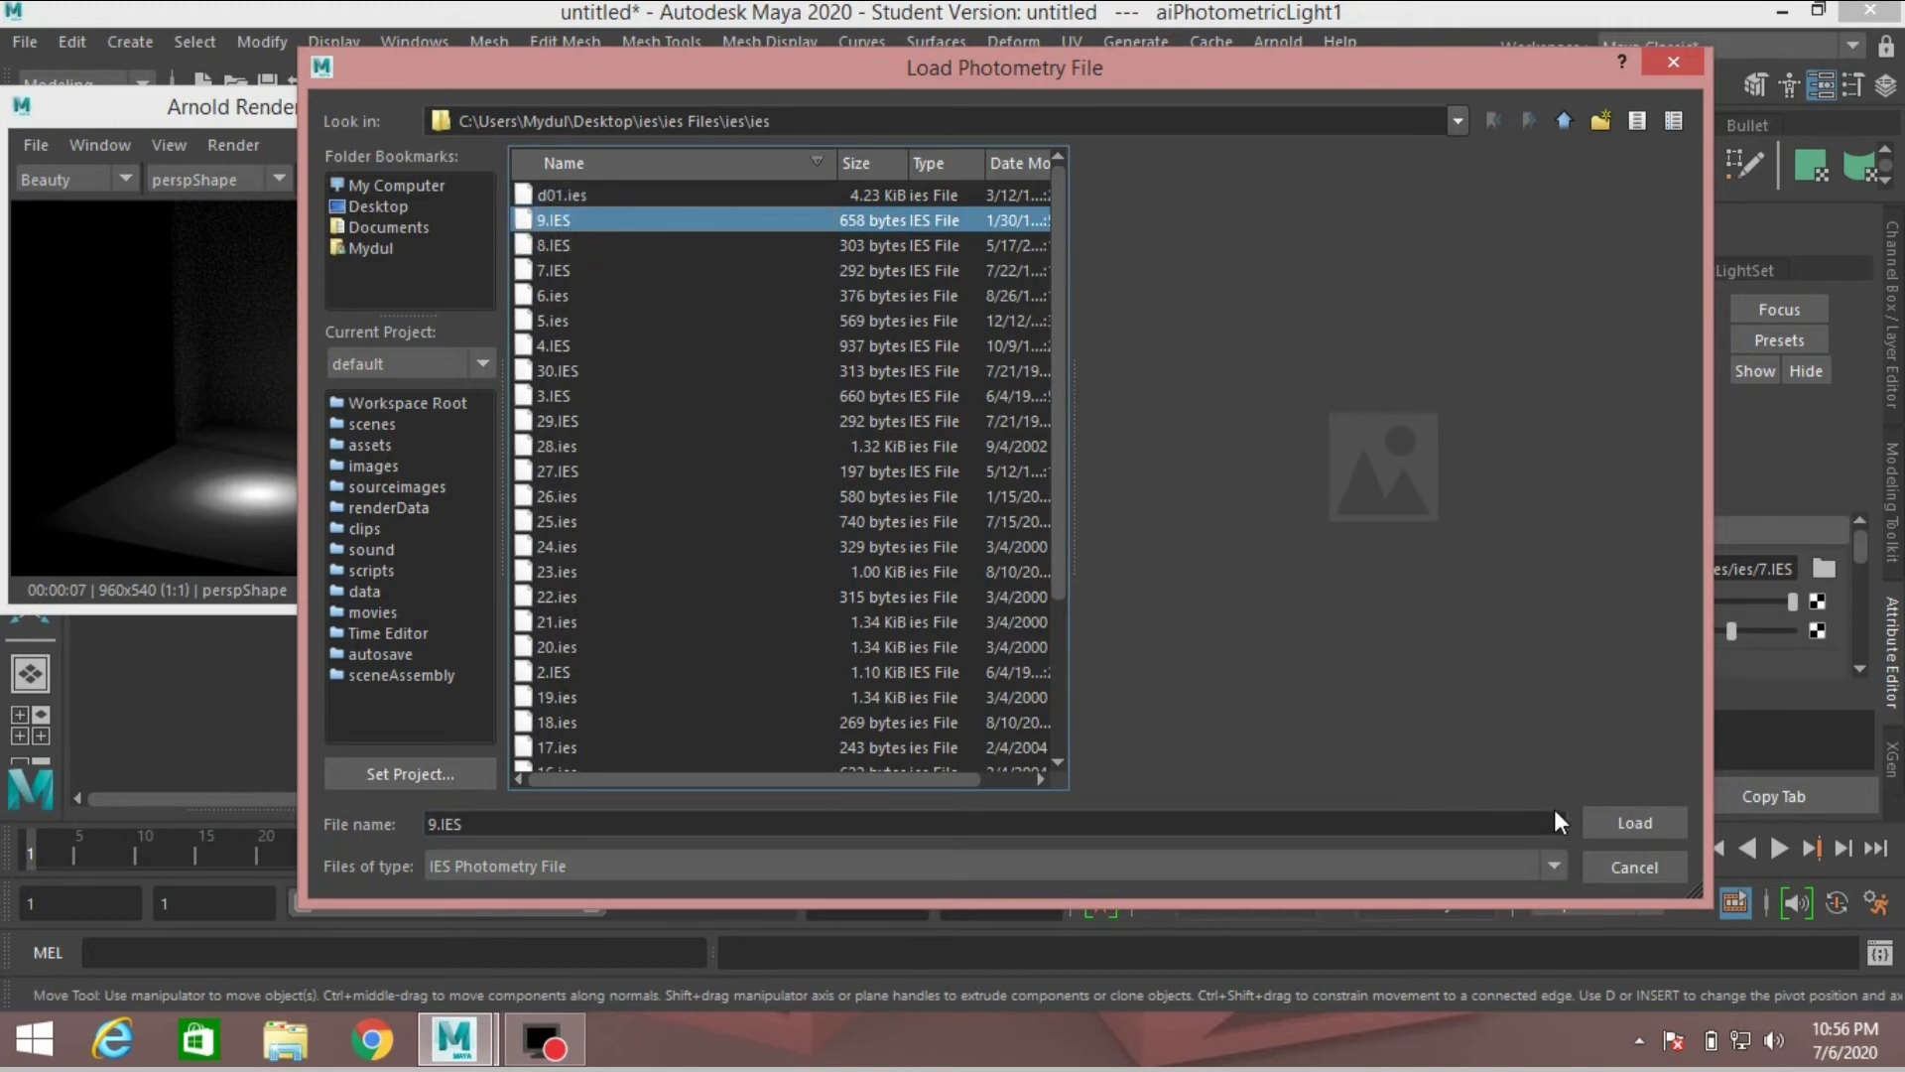
pyautogui.click(1604, 820)
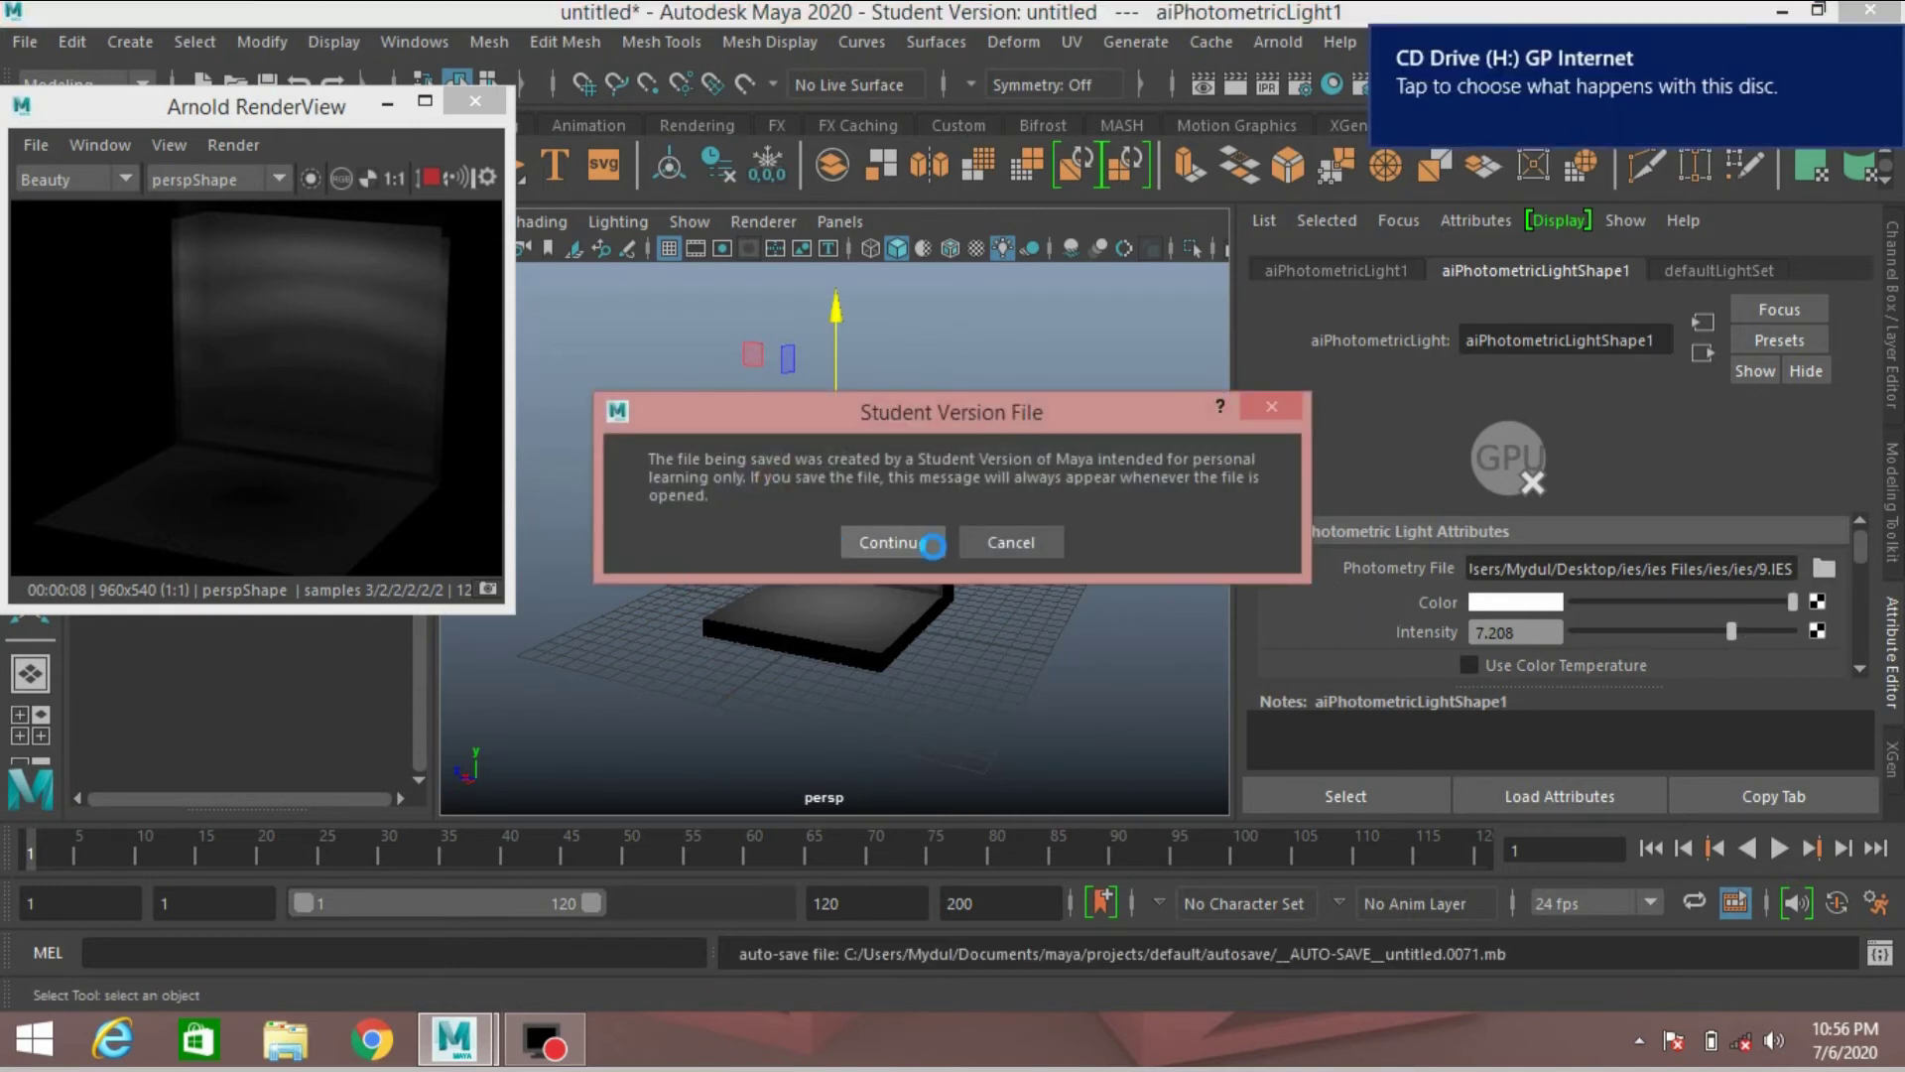
pyautogui.click(997, 541)
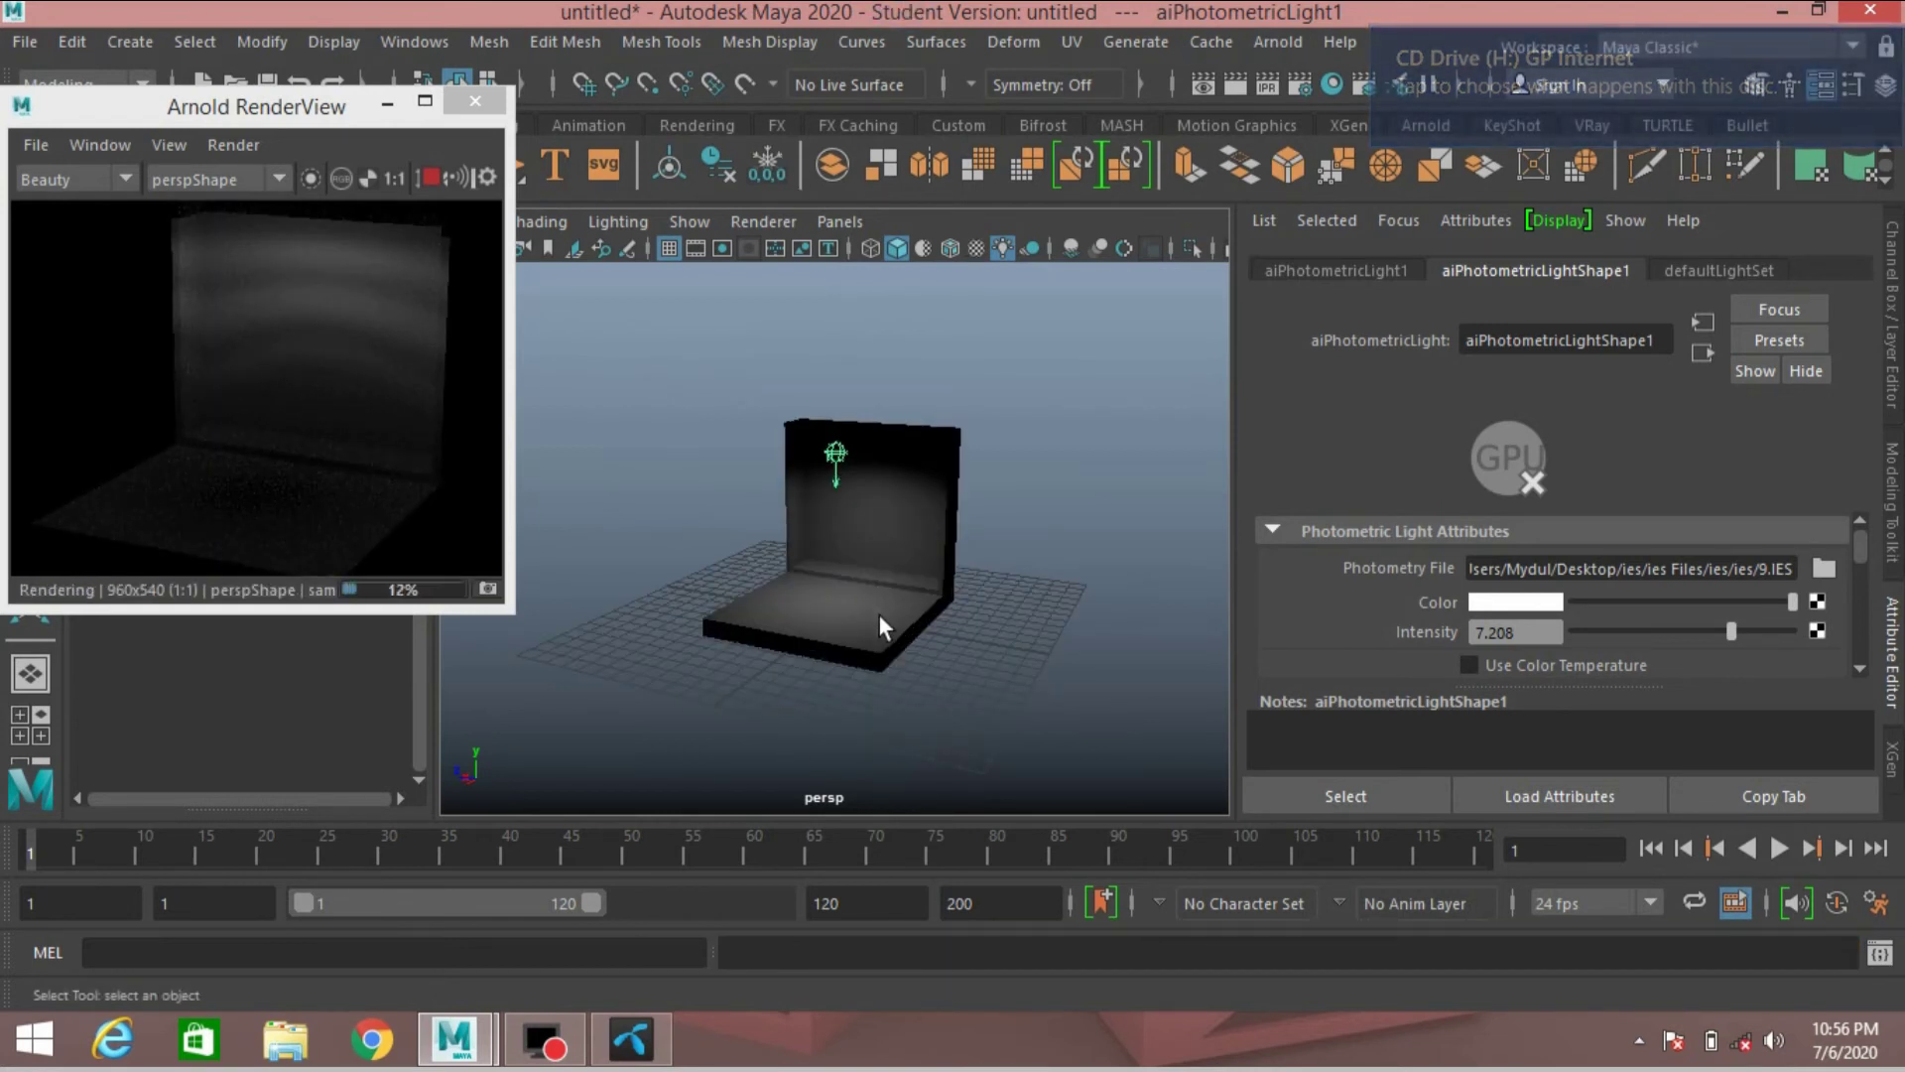
# Step: Load the 23.ies profile from the Desktop ies folders into the photometric light
pyautogui.click(1811, 566)
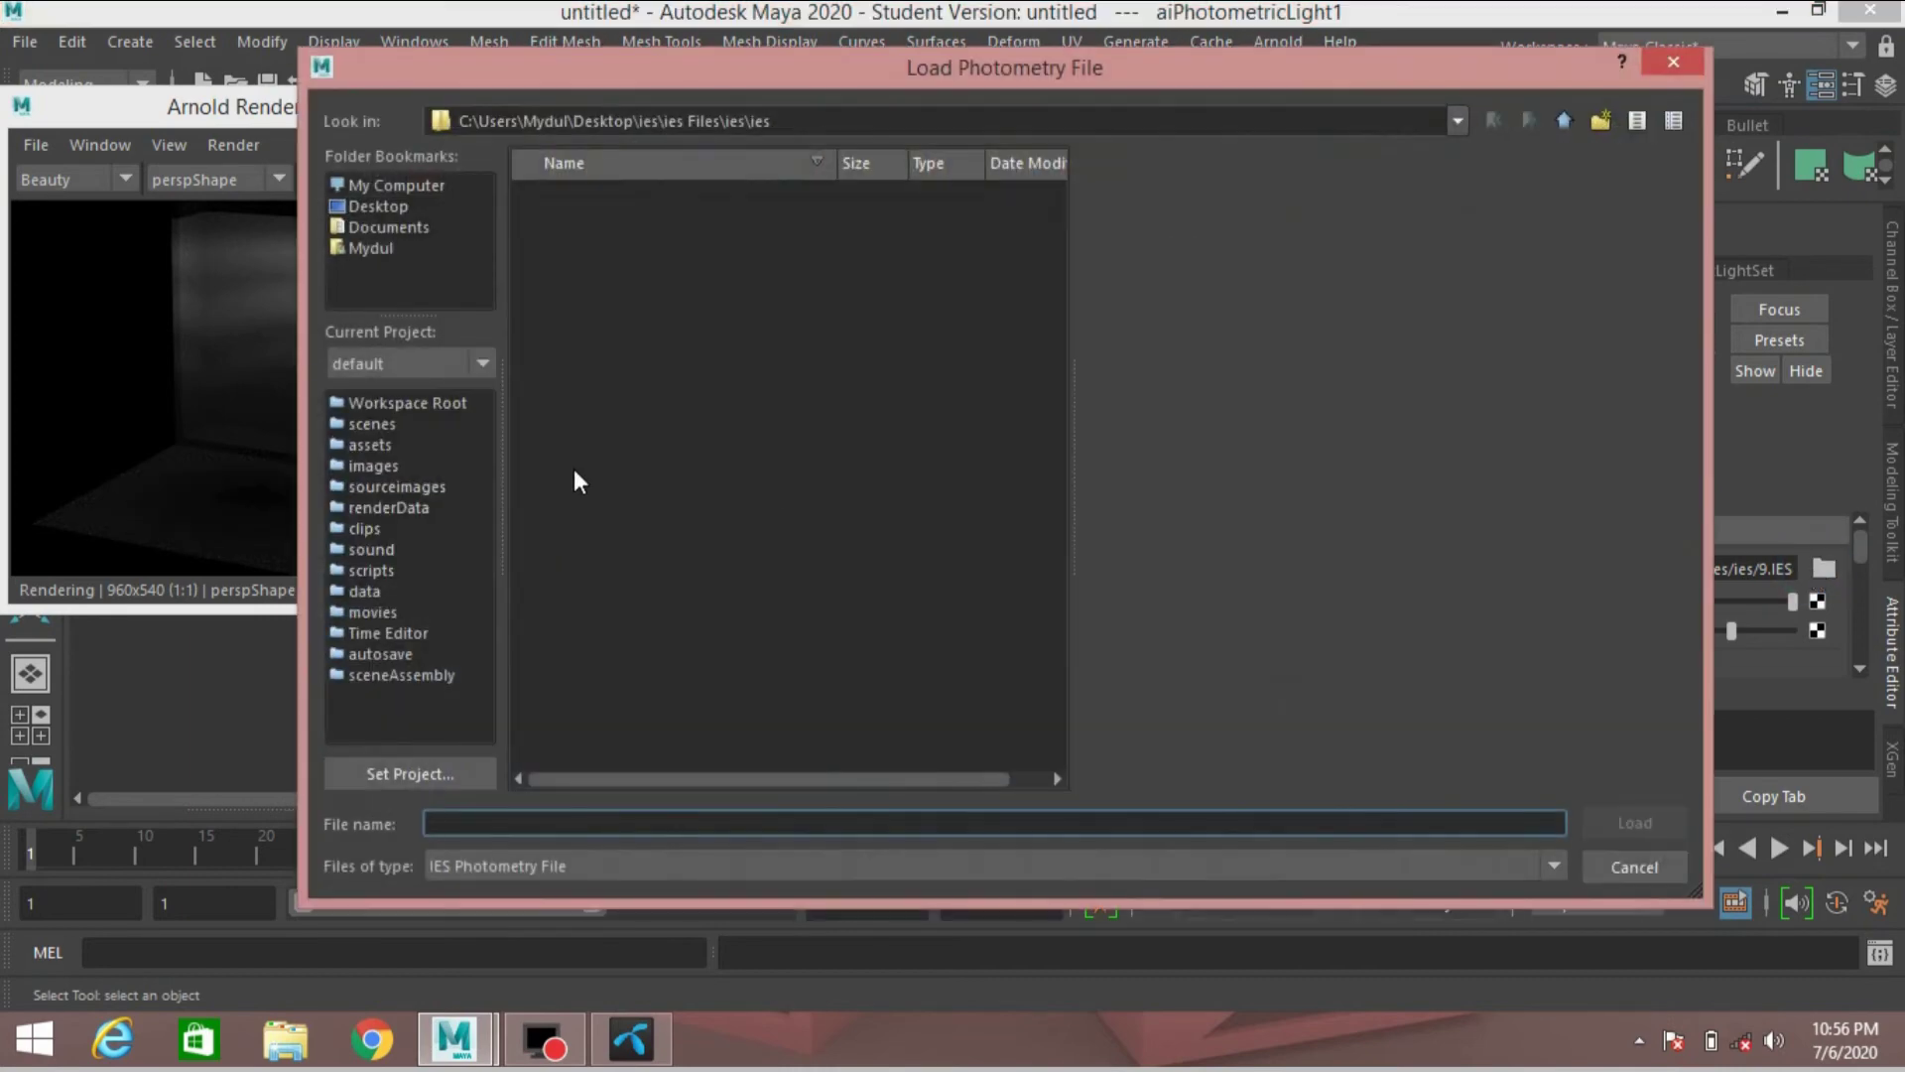
pyautogui.click(359, 205)
pyautogui.doubleClick(546, 205)
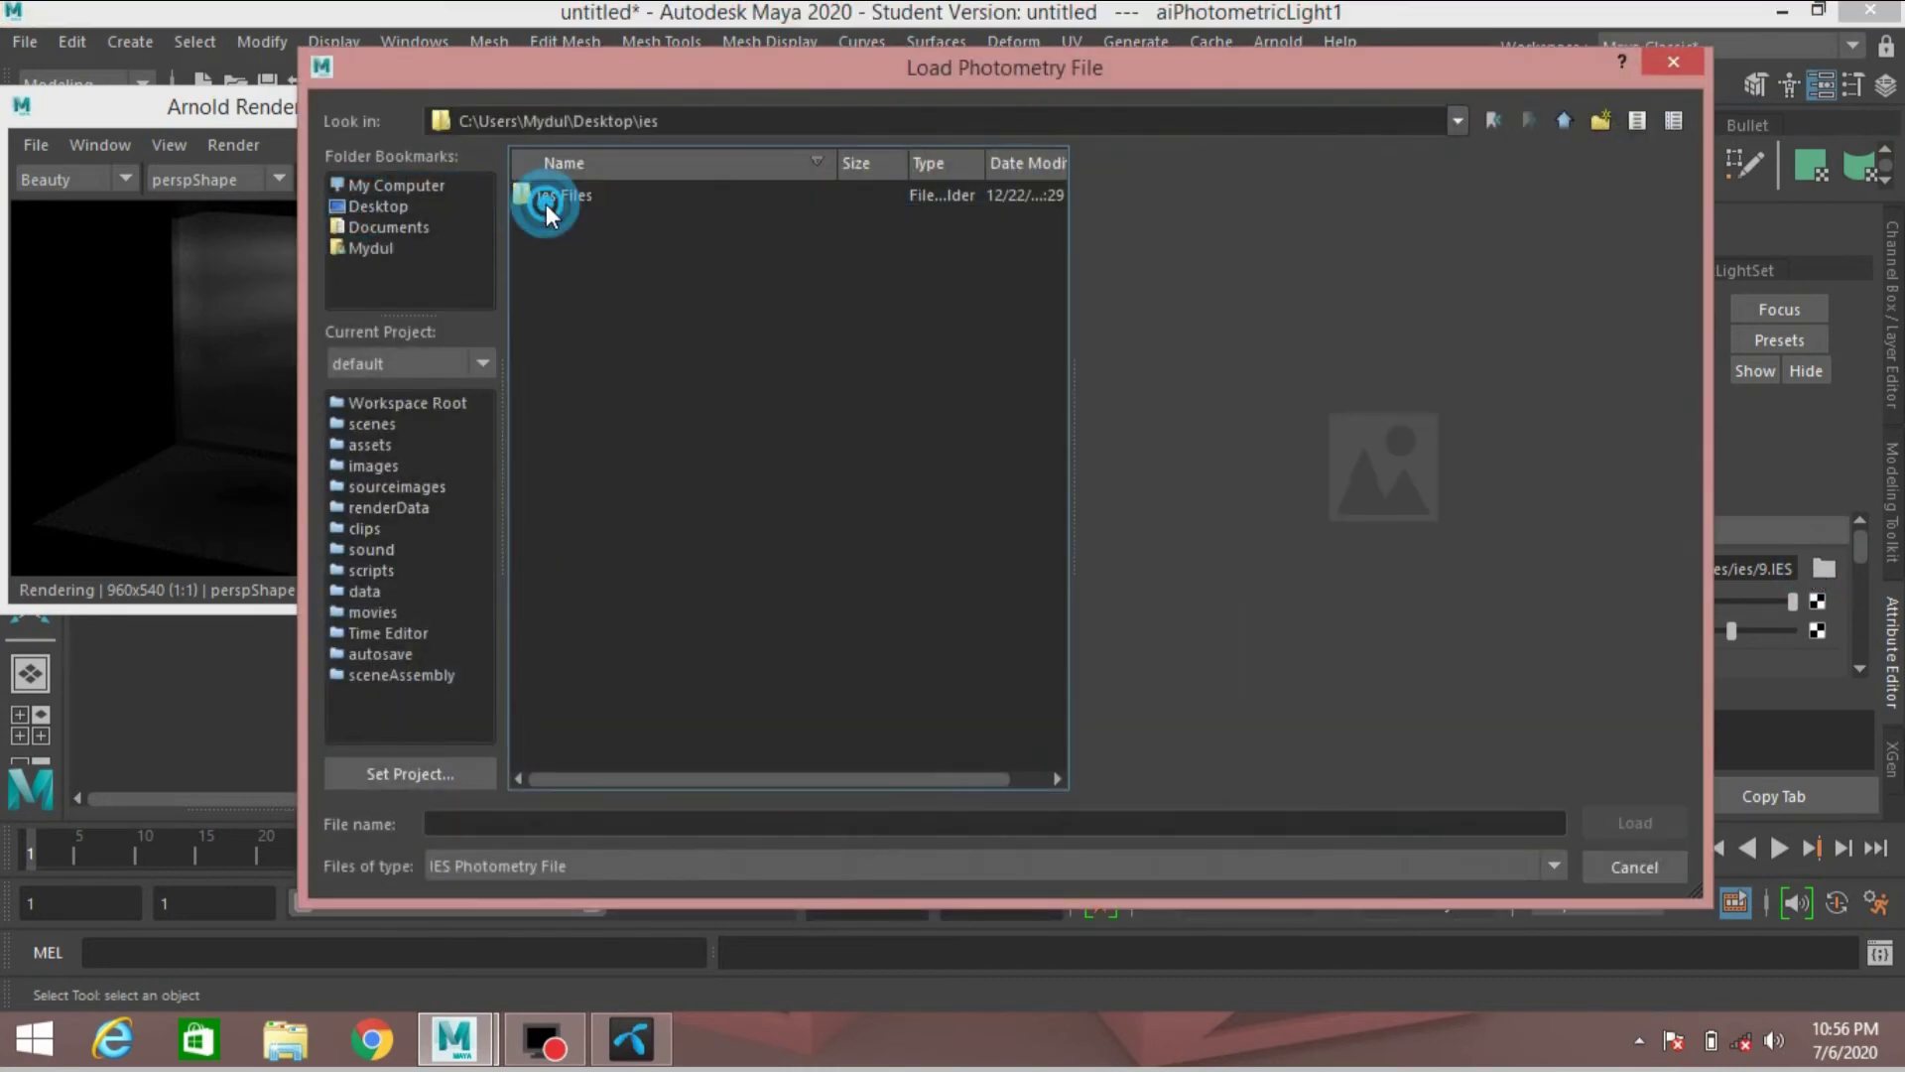
pyautogui.doubleClick(574, 189)
pyautogui.doubleClick(574, 194)
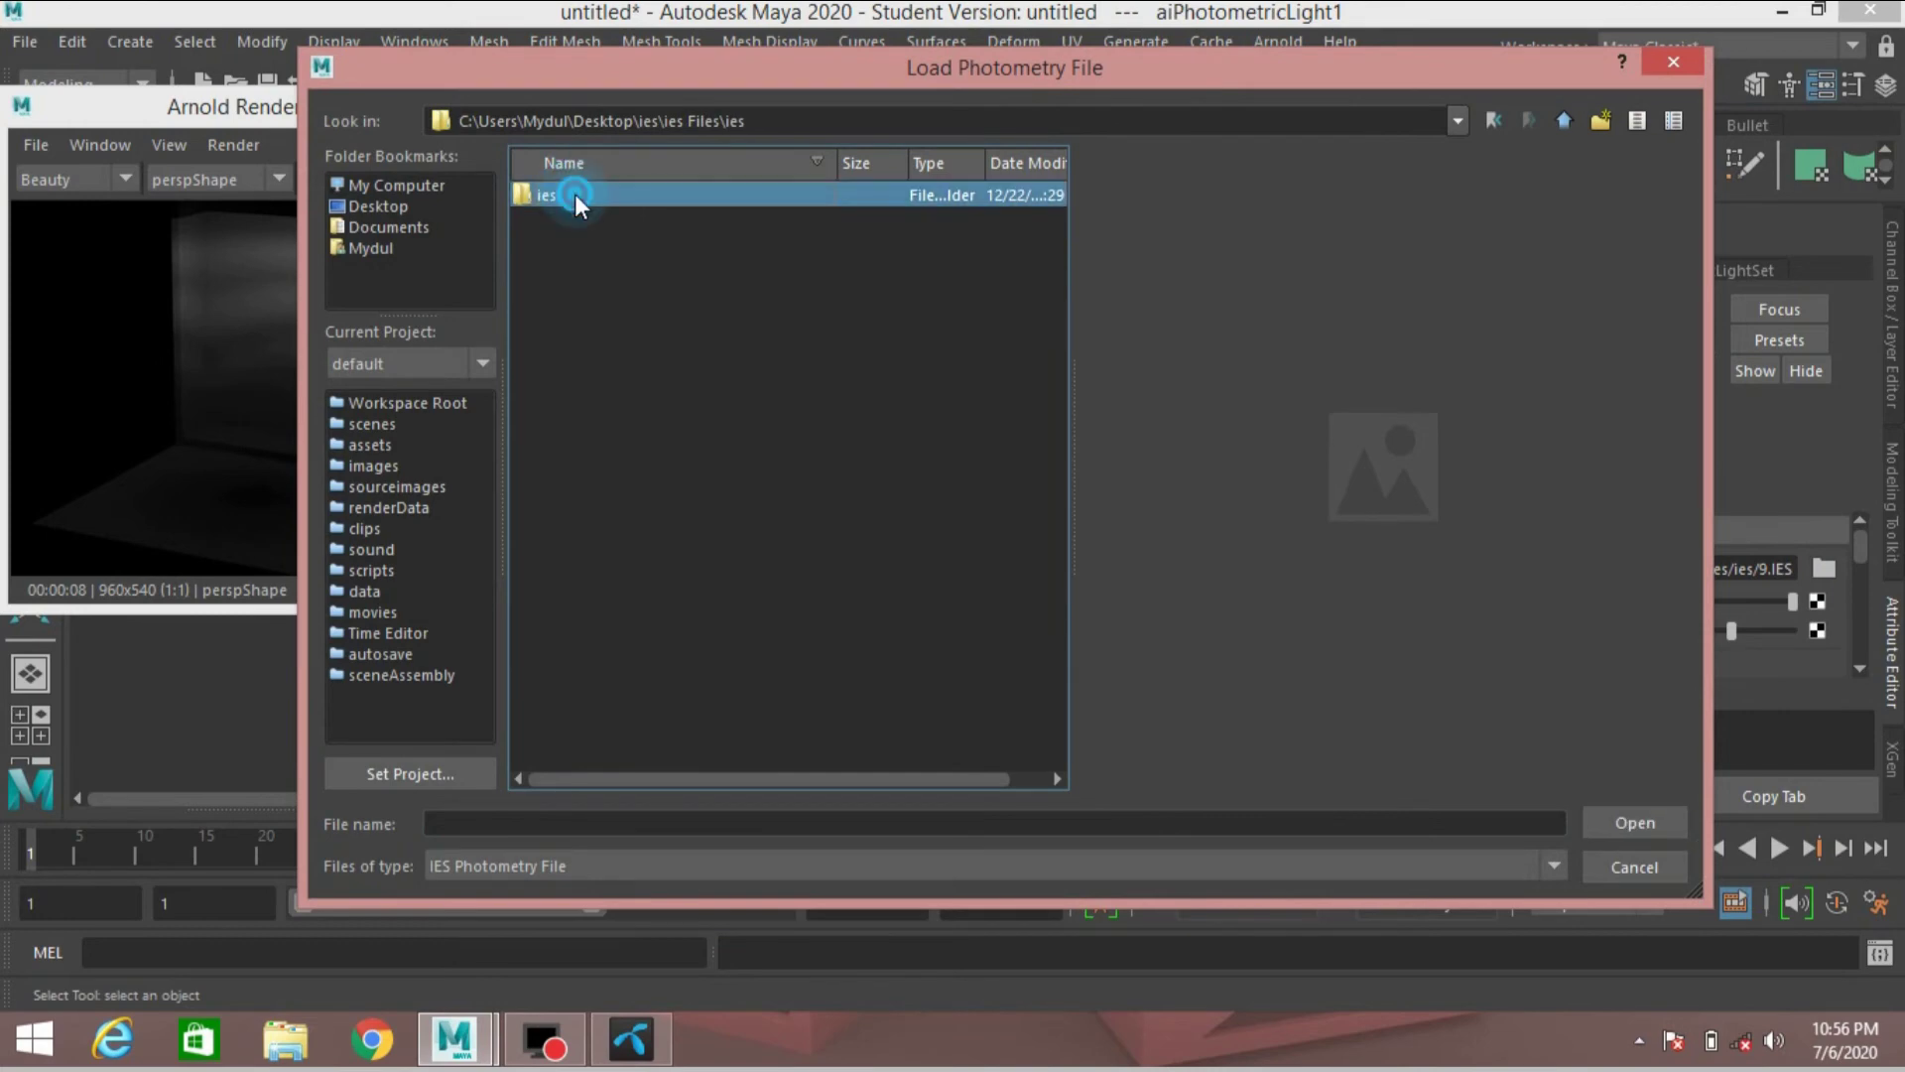
pyautogui.click(556, 573)
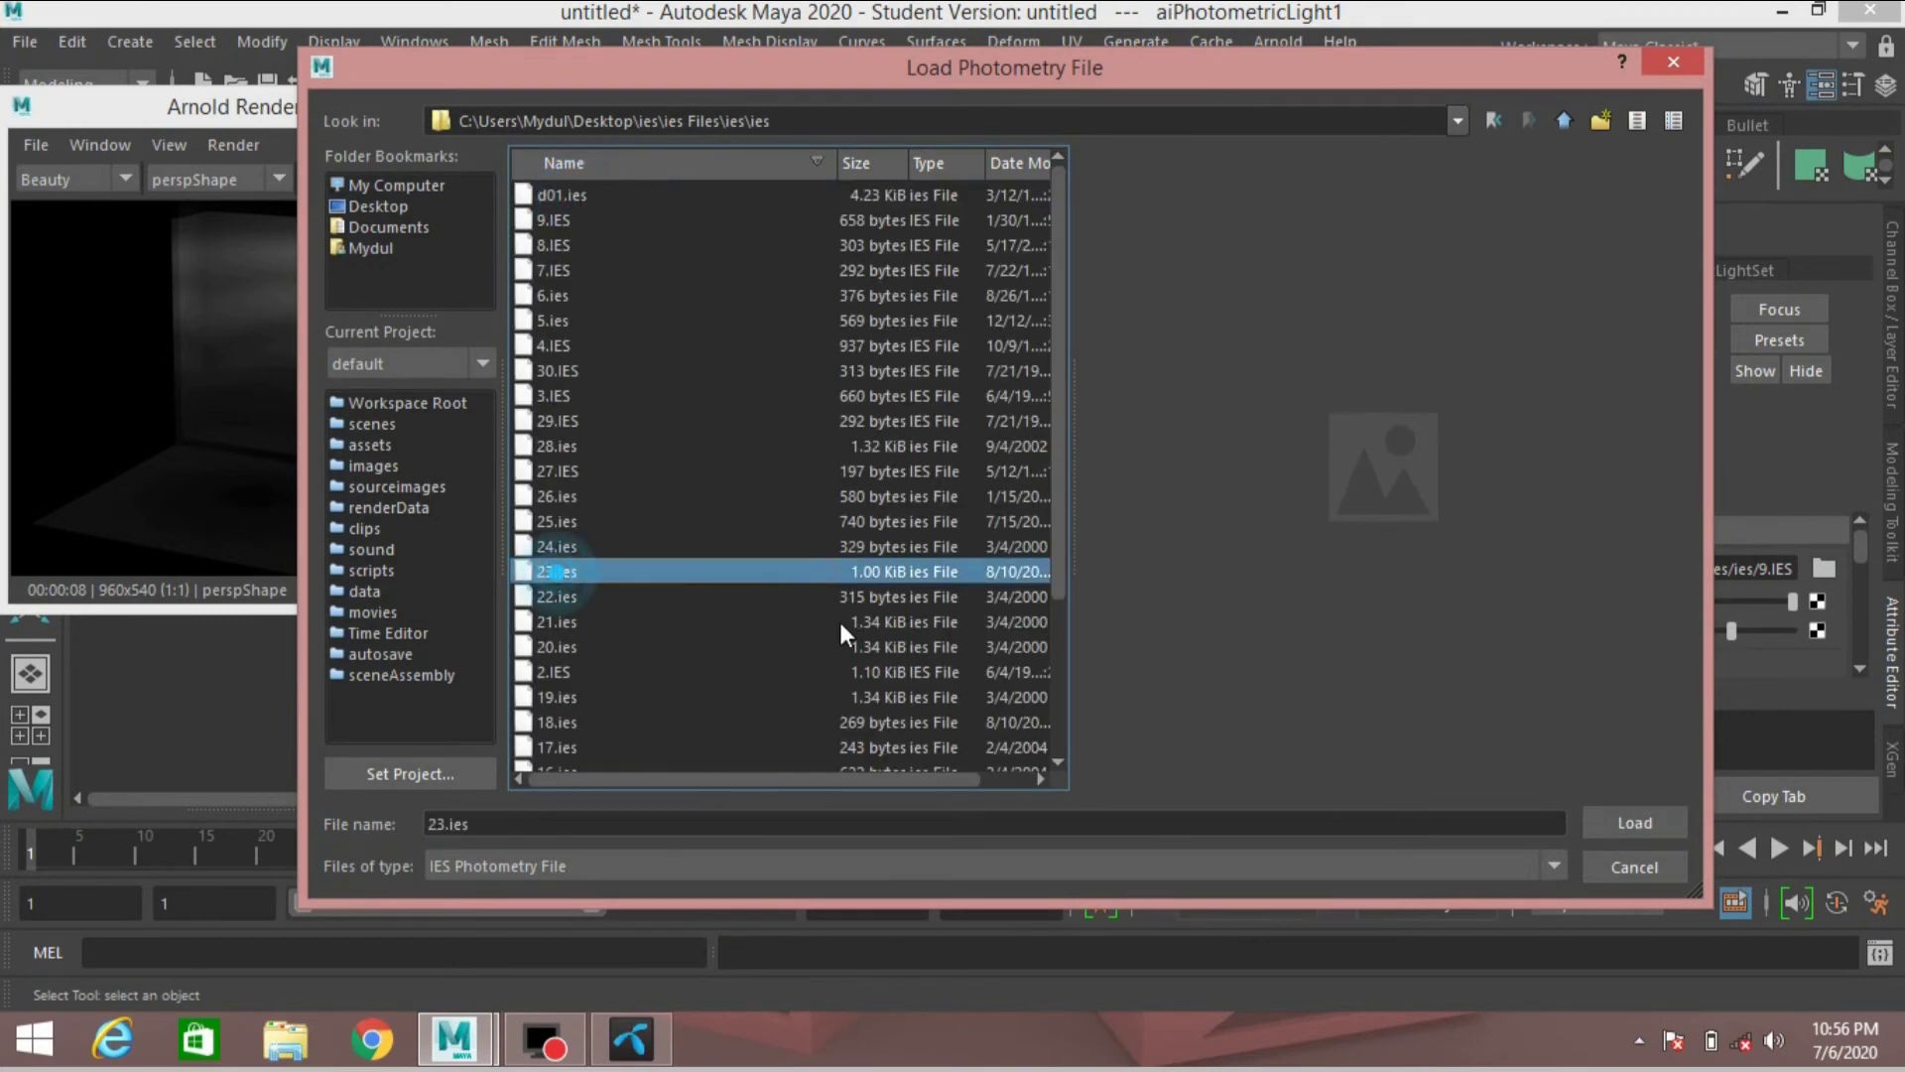
pyautogui.click(1634, 823)
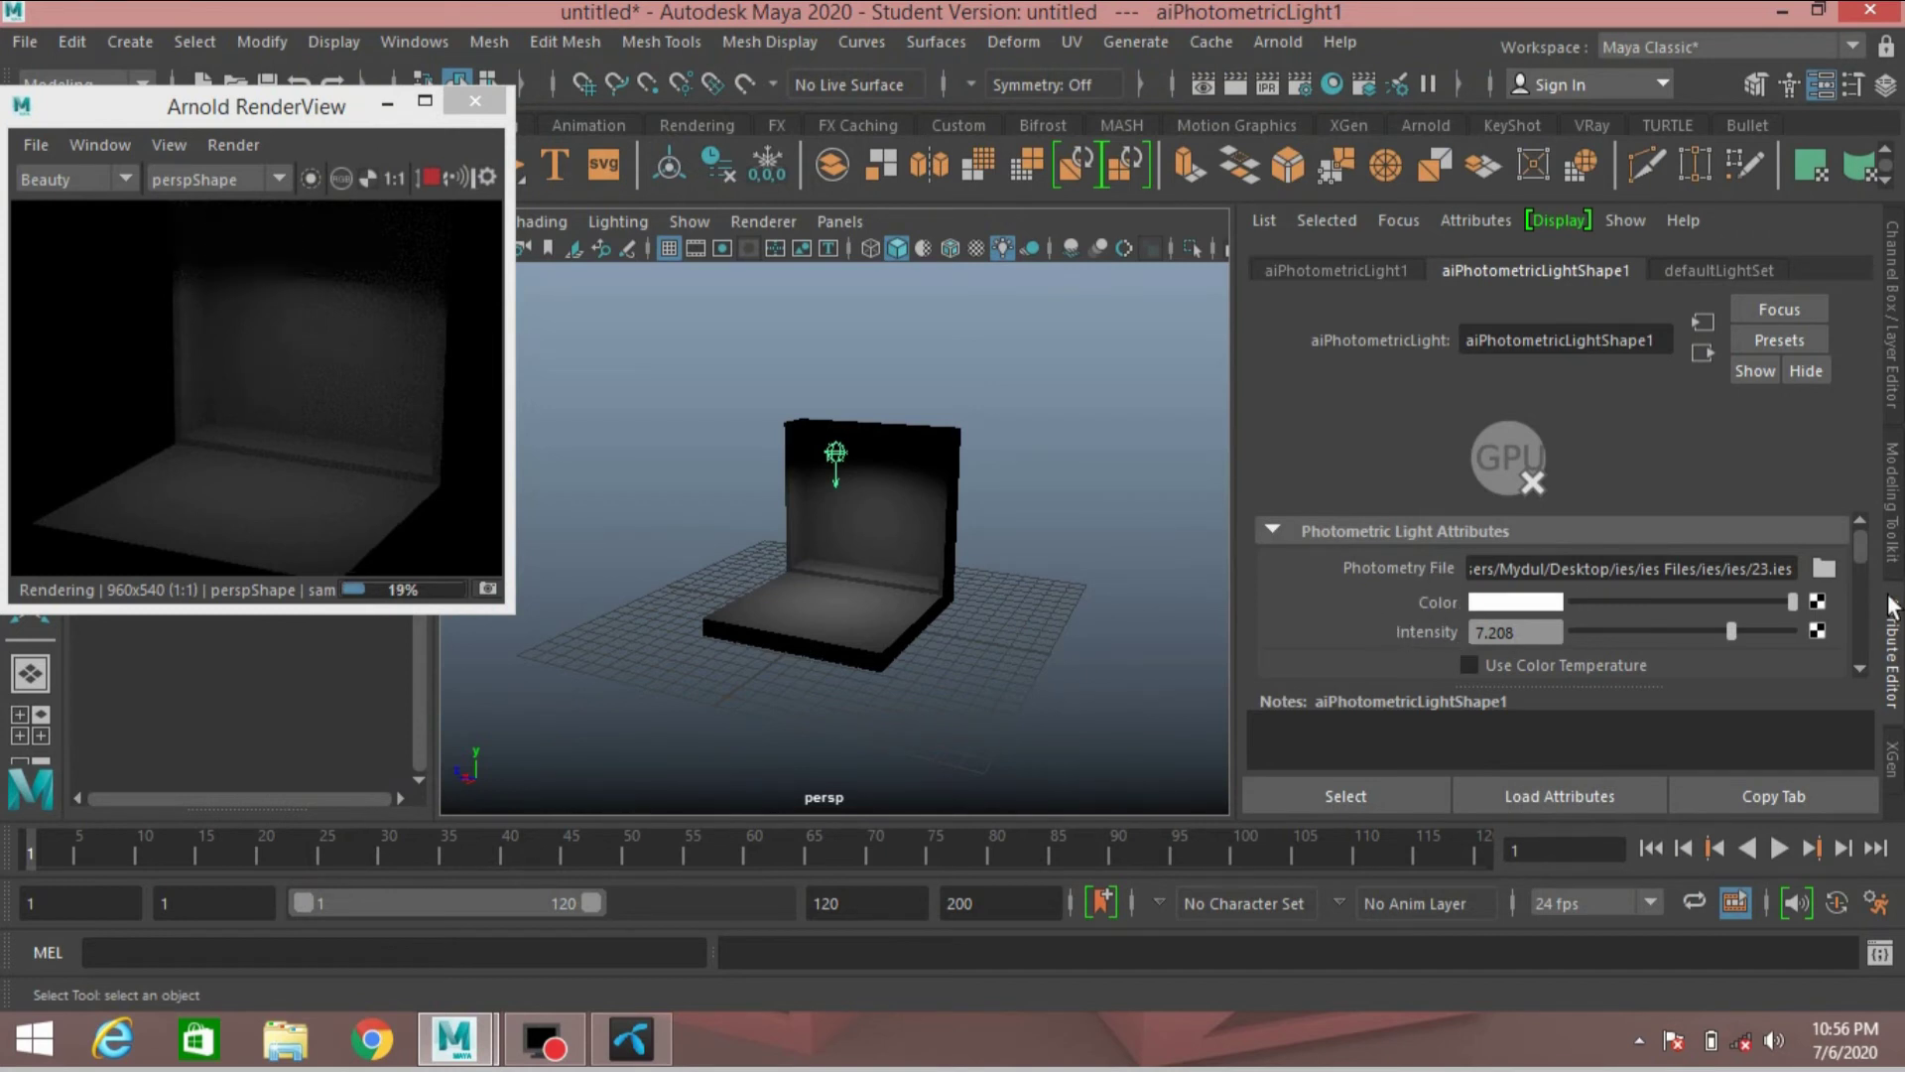
# Step: Set the photometric light's Exposure to 2.303 and reopen the photometry file browser
pyautogui.moveTo(1856, 546); pyautogui.dragTo(1855, 556)
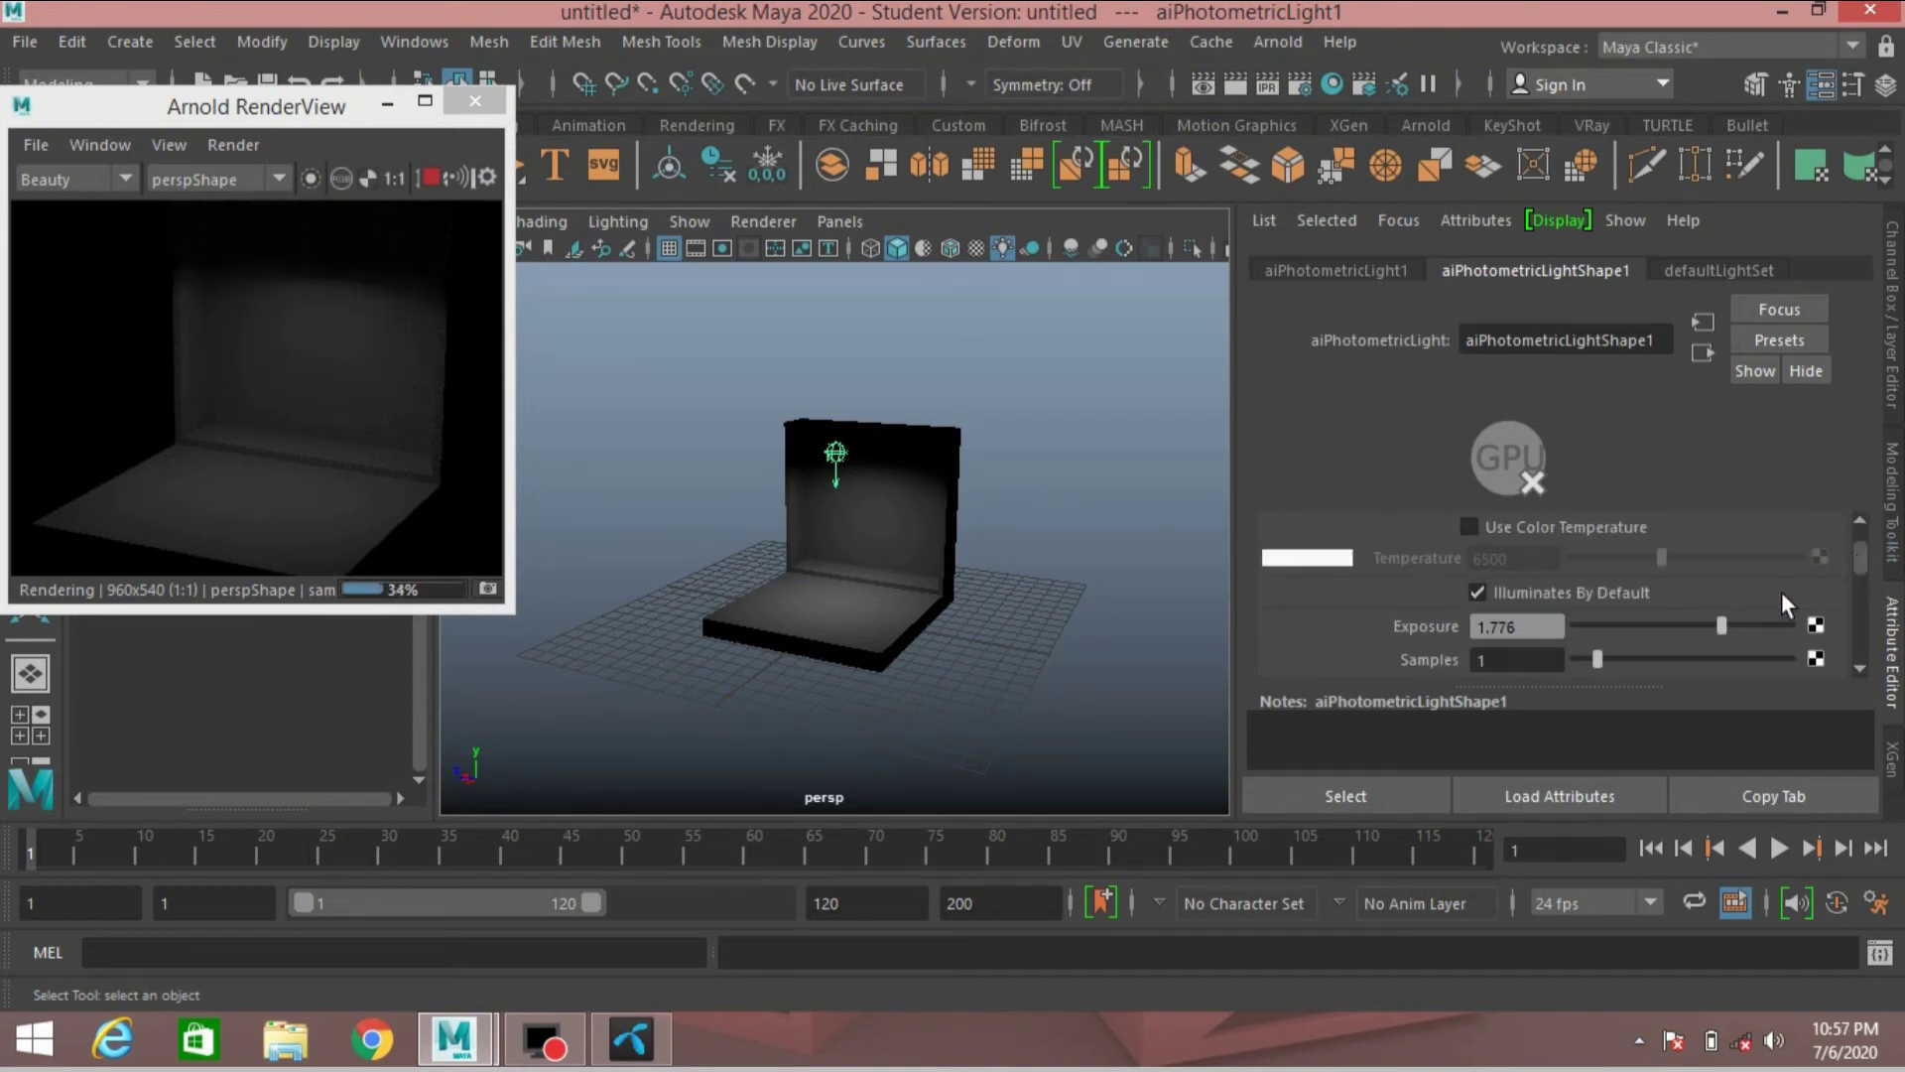
pyautogui.moveTo(1718, 625)
pyautogui.mouseDown()
pyautogui.moveTo(1690, 627)
pyautogui.moveTo(1729, 625)
pyautogui.mouseUp()
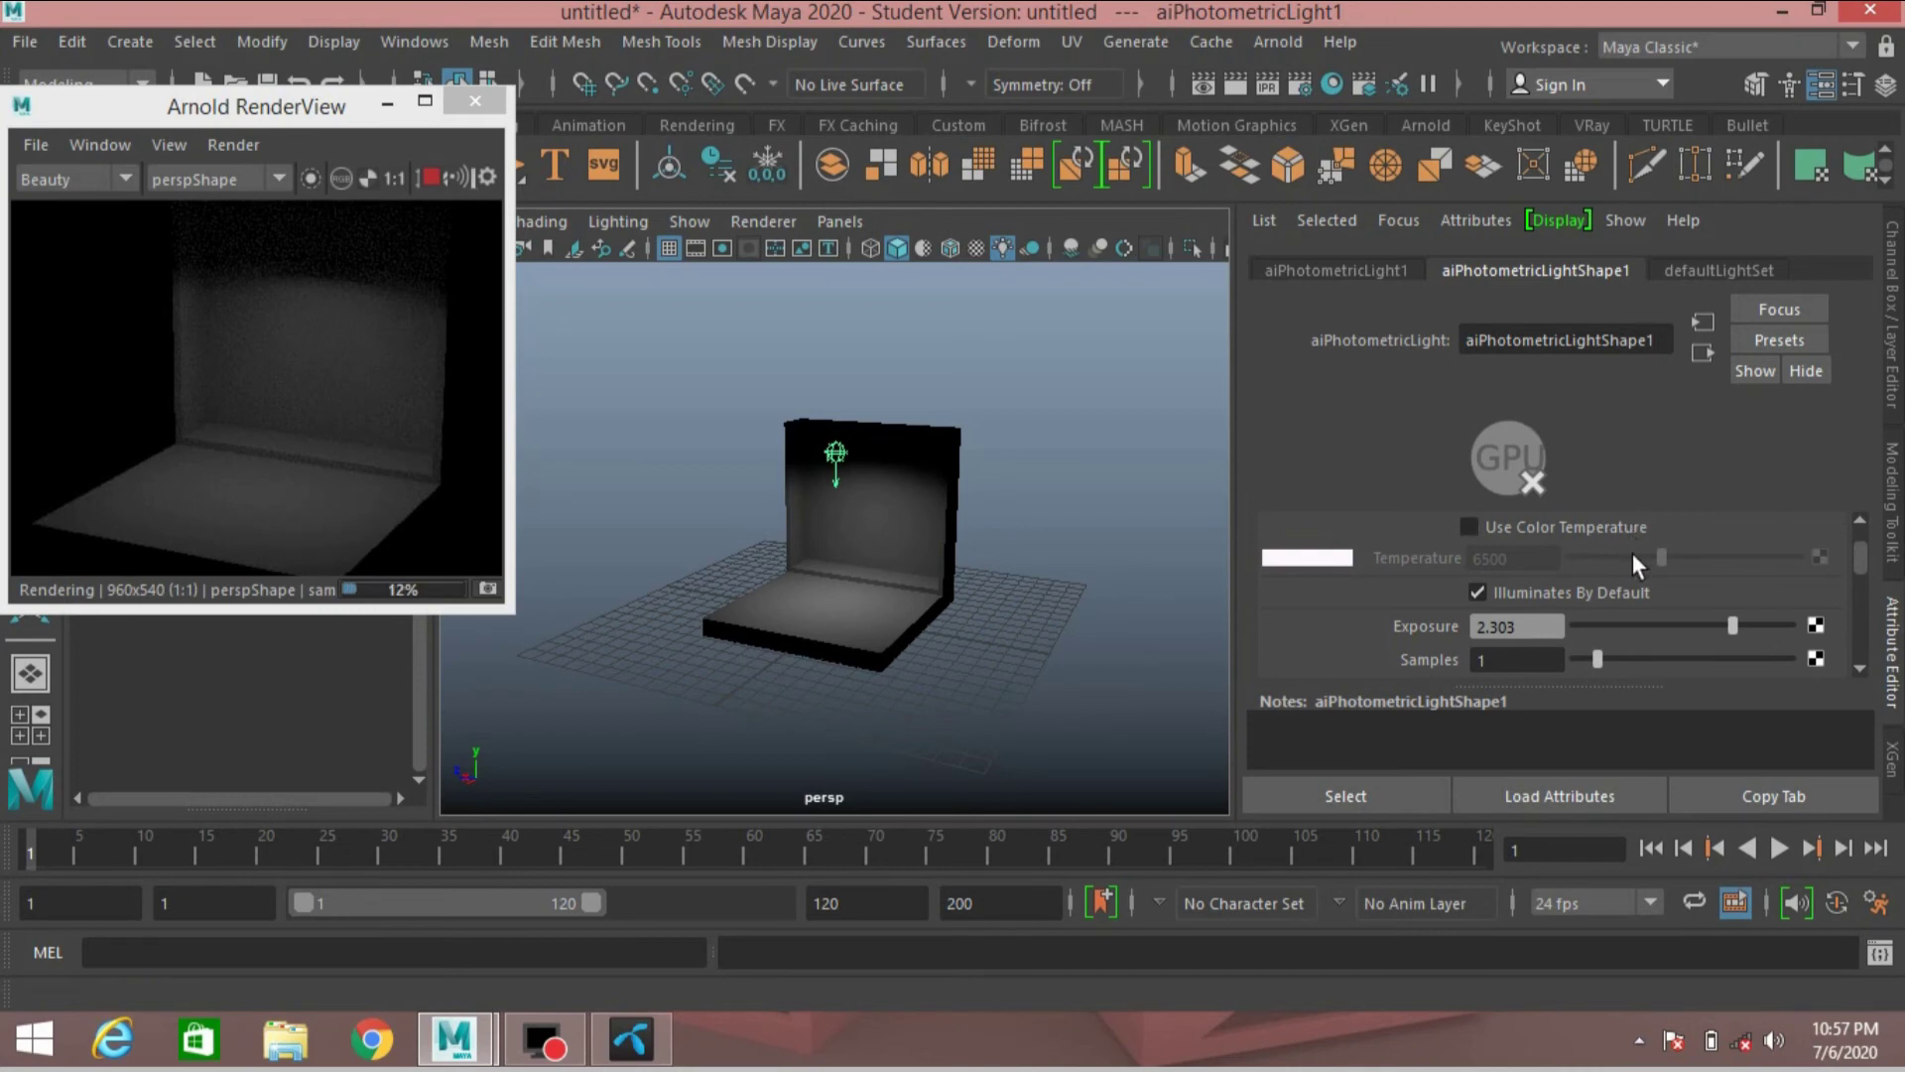
pyautogui.moveTo(1857, 557); pyautogui.dragTo(1853, 530)
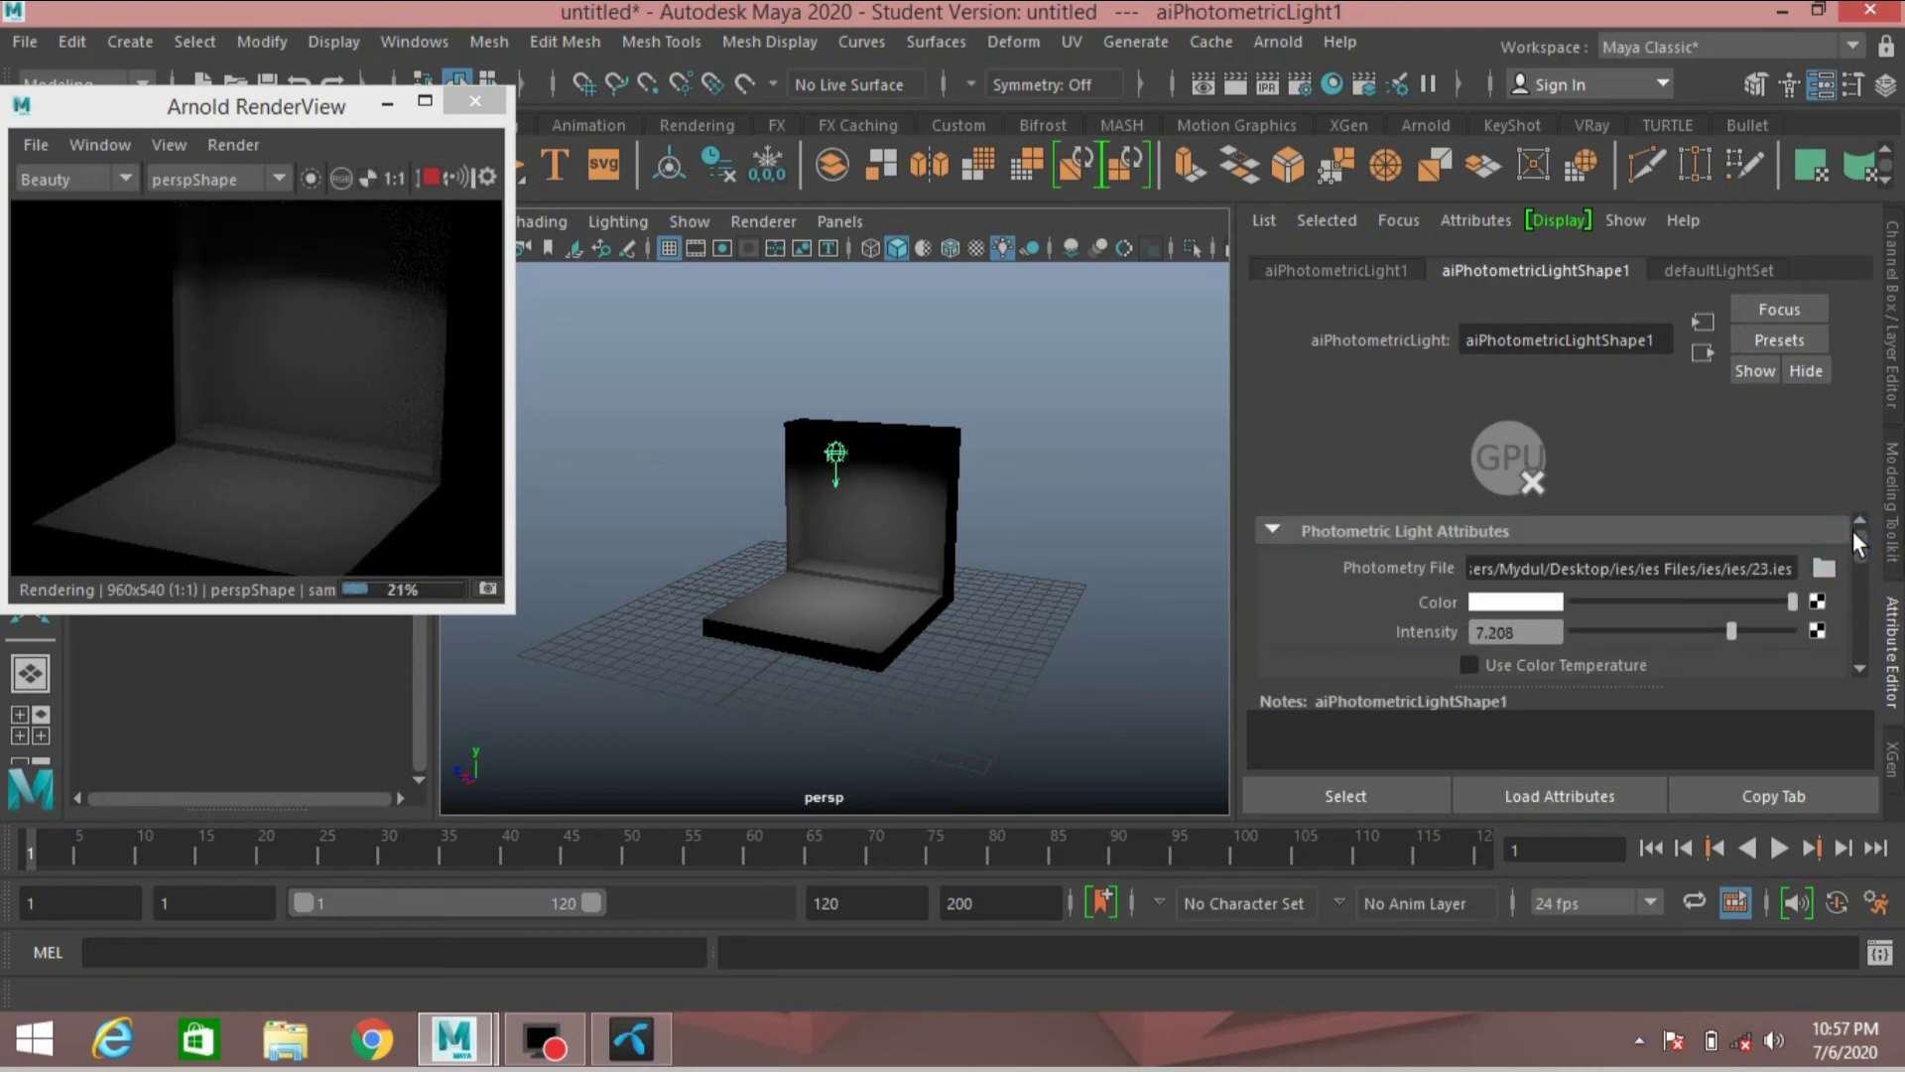
pyautogui.click(1826, 574)
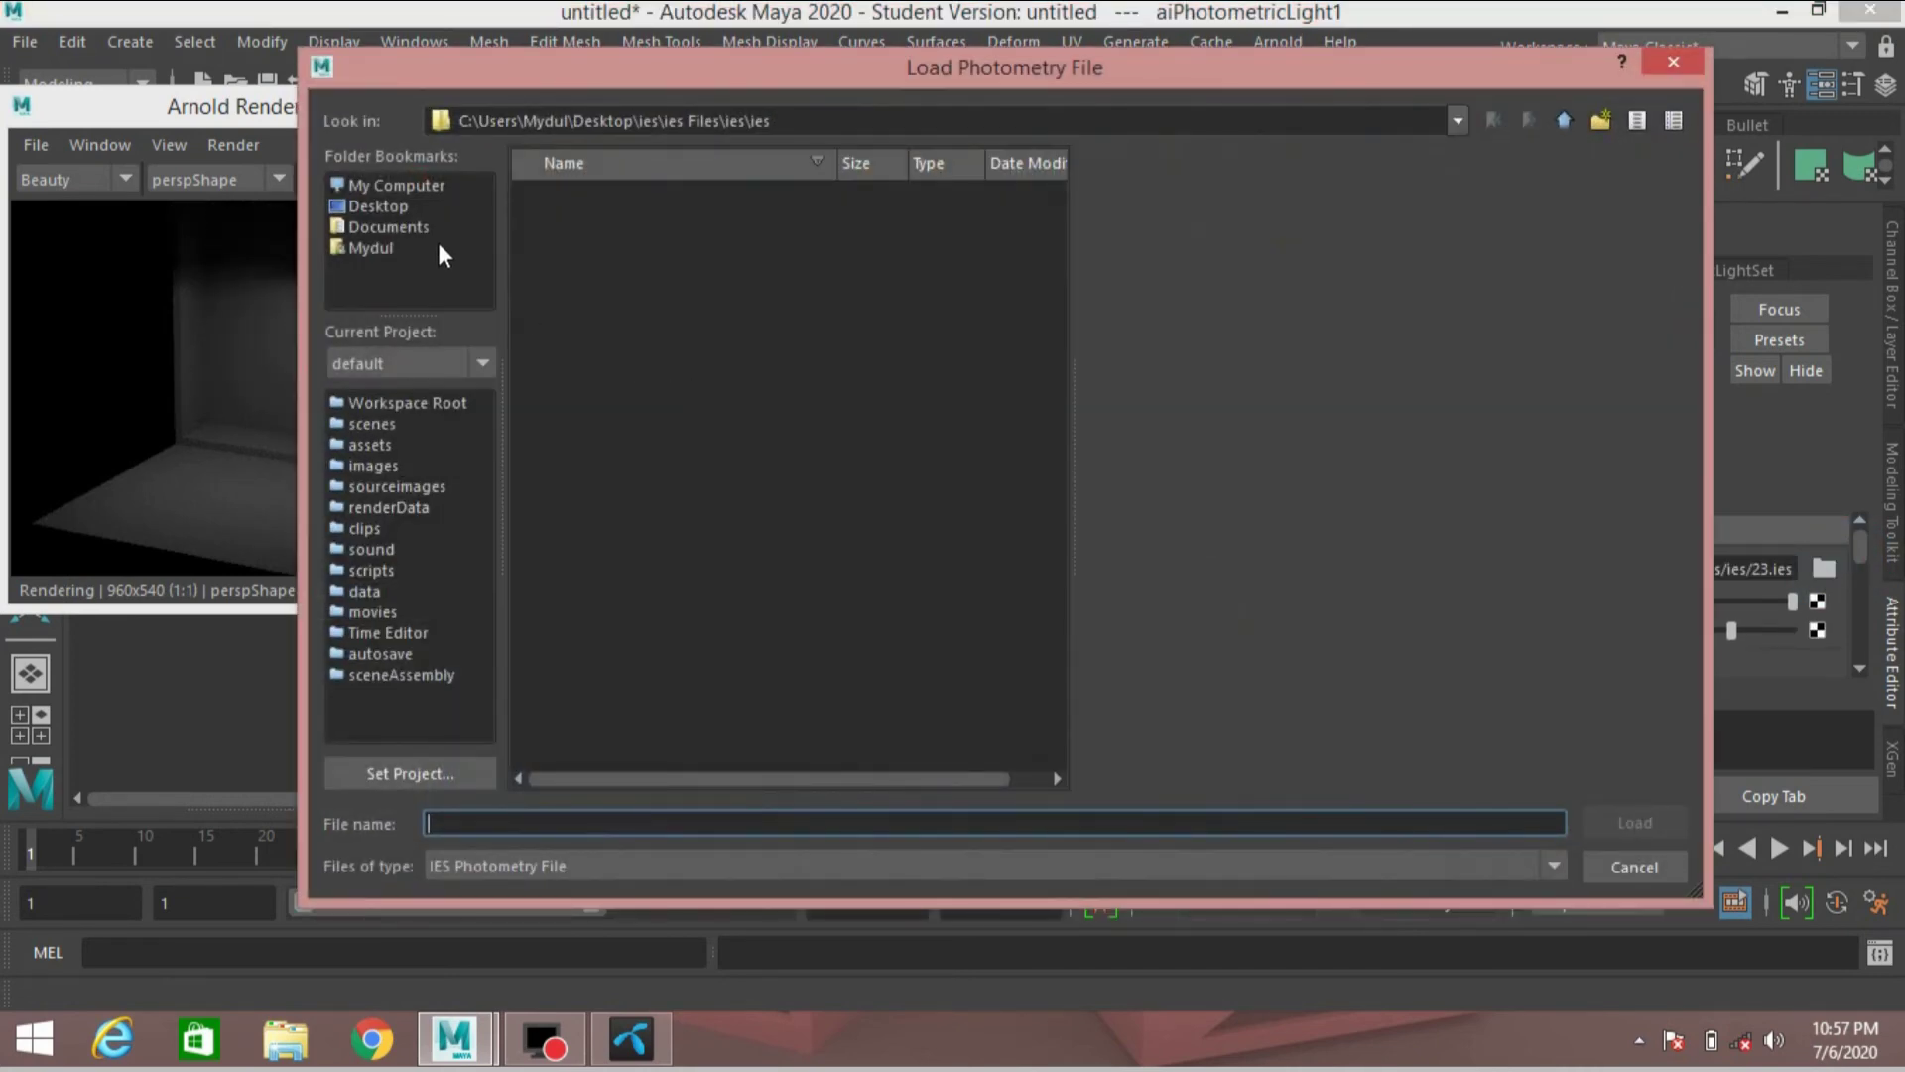
# Step: Browse to Desktop\ies\ies Files\ies\ies and load d01.ies into the photometric light
pyautogui.click(388, 205)
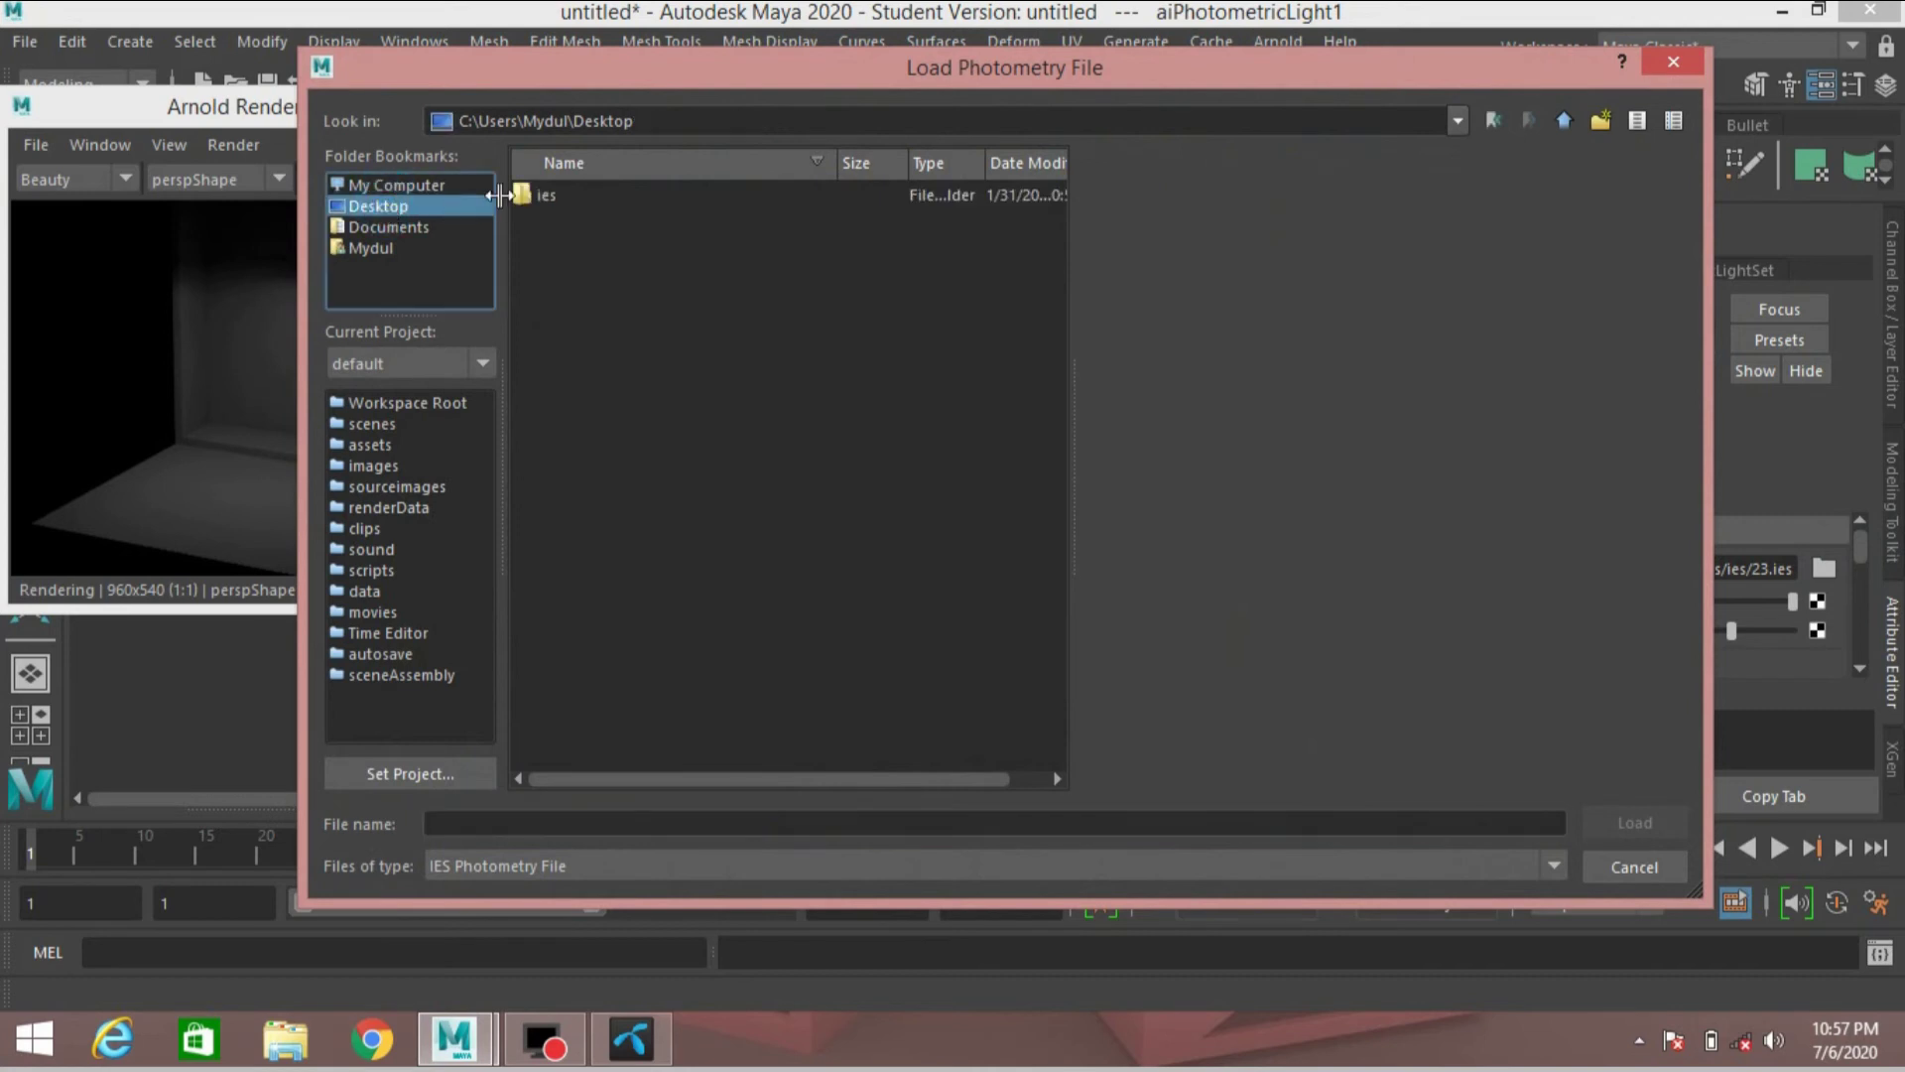
pyautogui.doubleClick(549, 196)
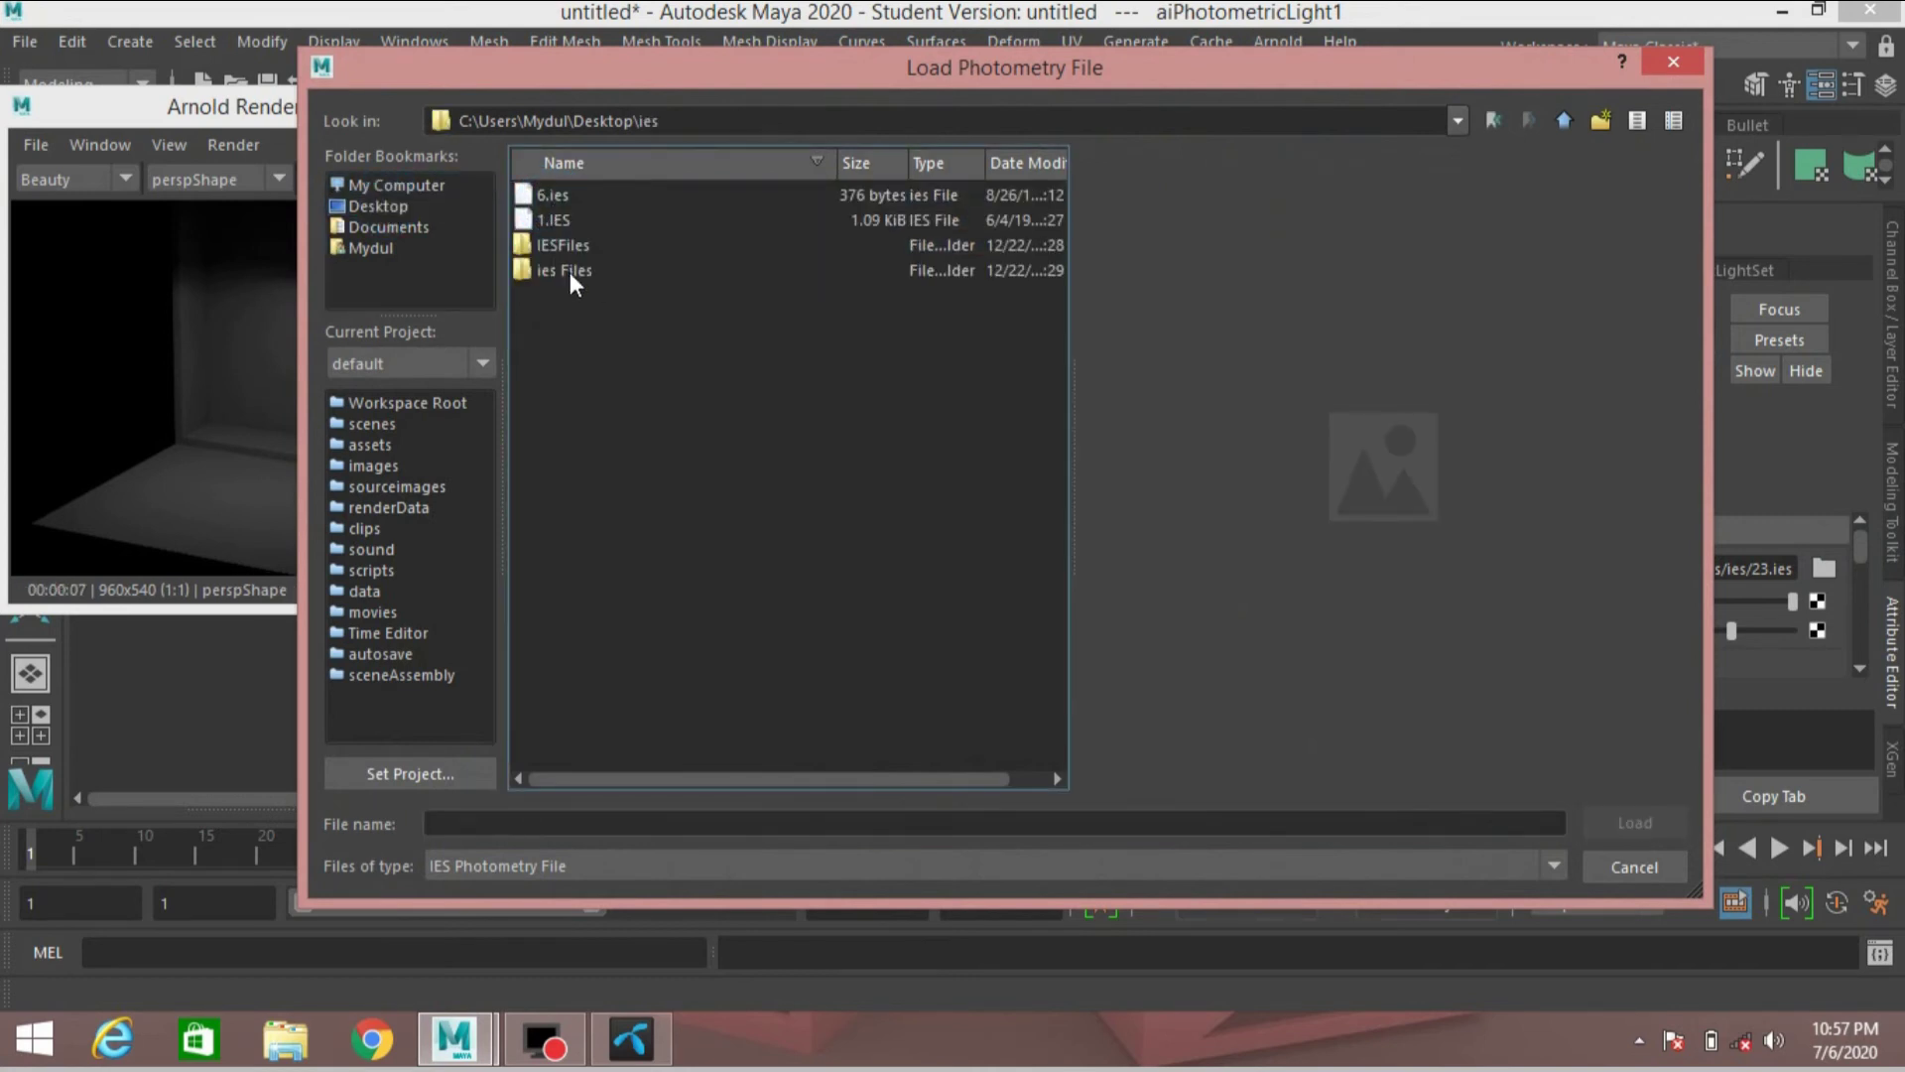
pyautogui.doubleClick(565, 270)
pyautogui.doubleClick(544, 197)
pyautogui.doubleClick(544, 197)
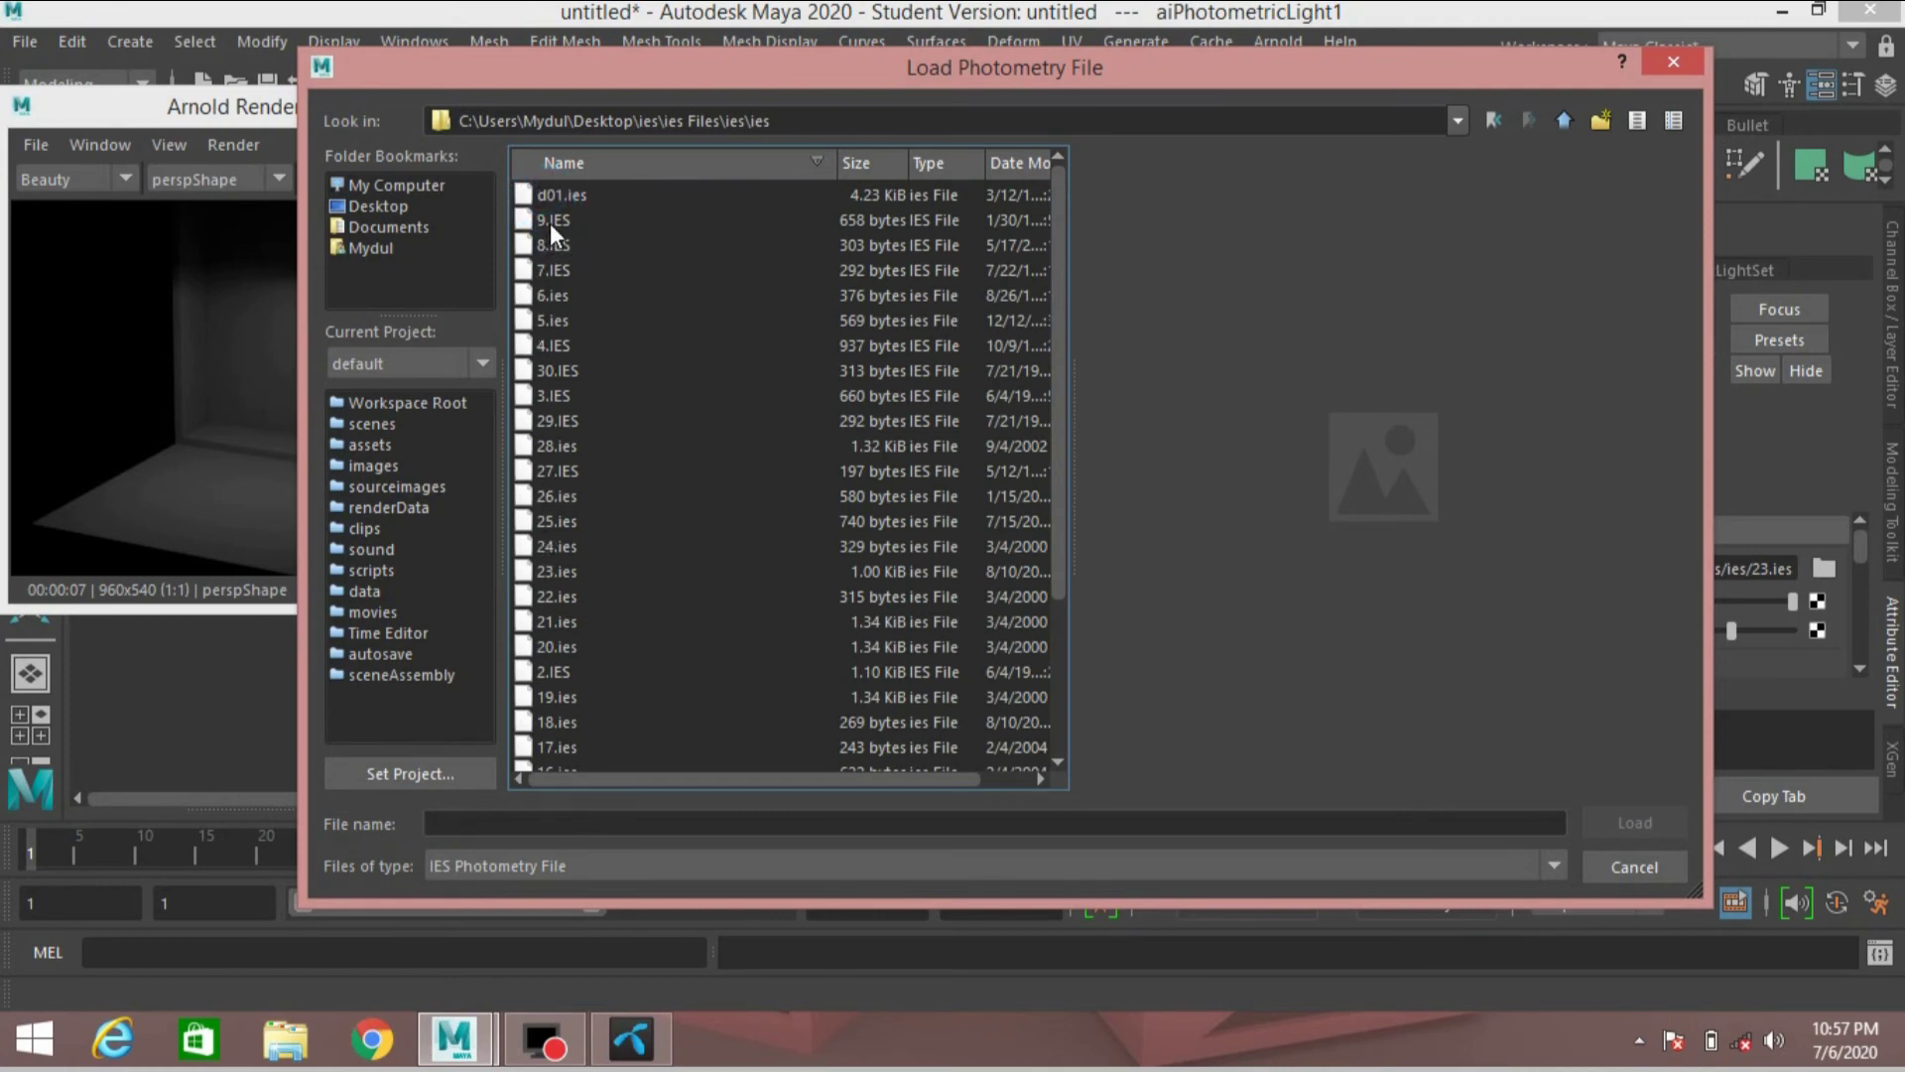
pyautogui.click(573, 194)
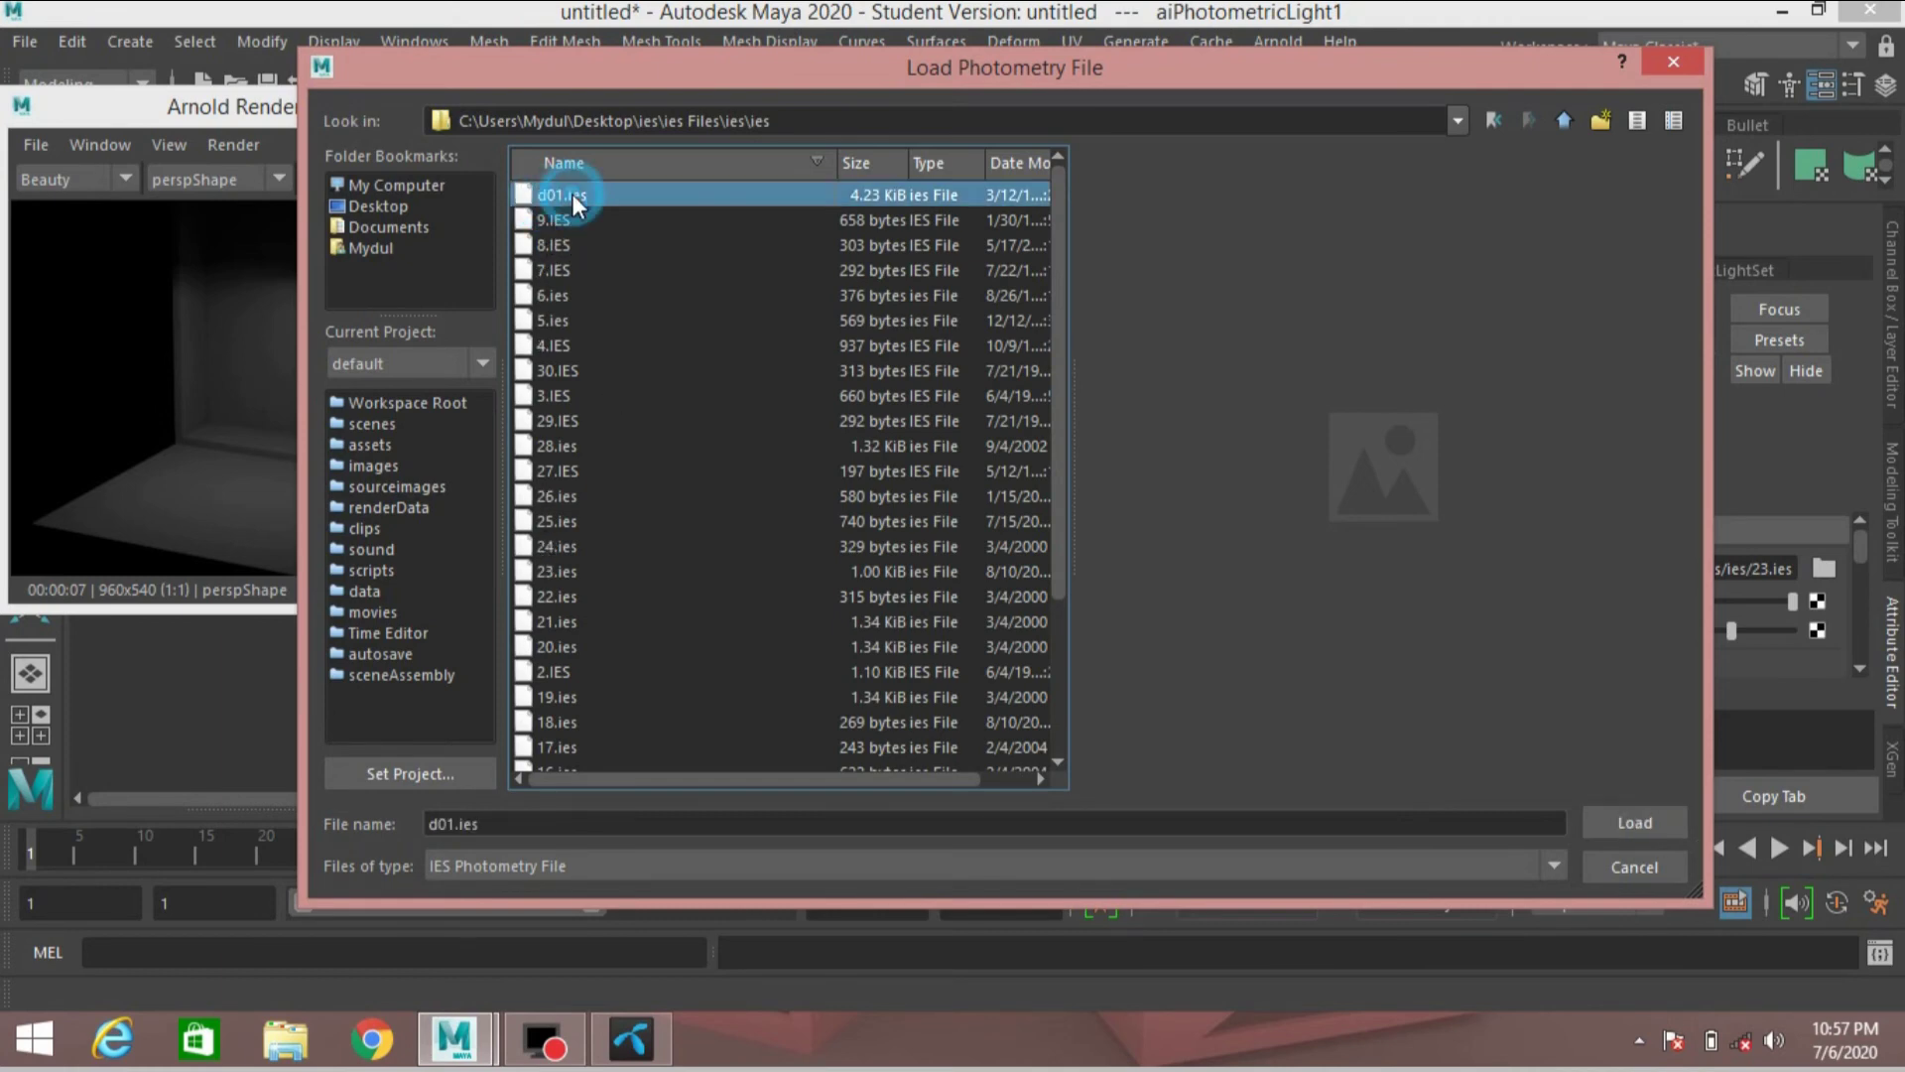
pyautogui.click(1599, 823)
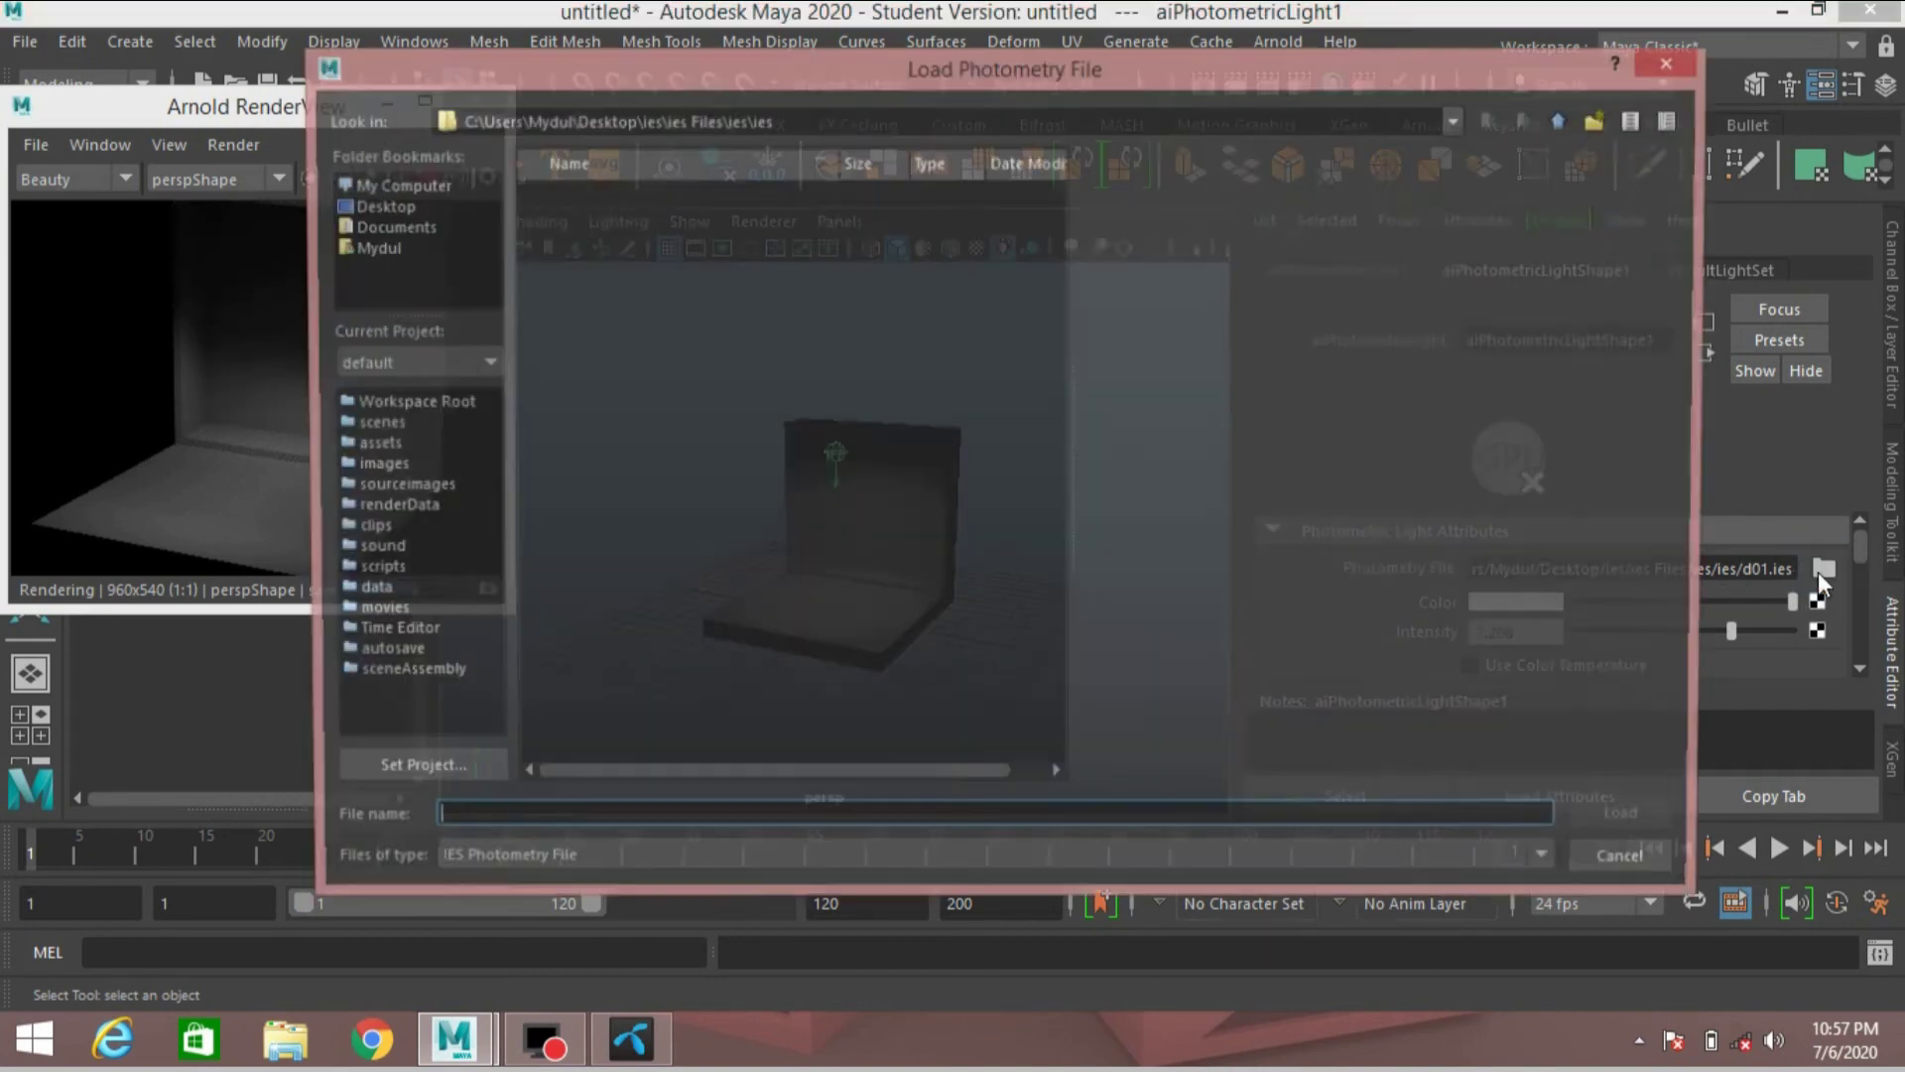
# Step: Swap the light's photometry file to 5.ies from Desktop\ies\ies Files\ies\ies
pyautogui.click(1822, 572)
pyautogui.click(396, 205)
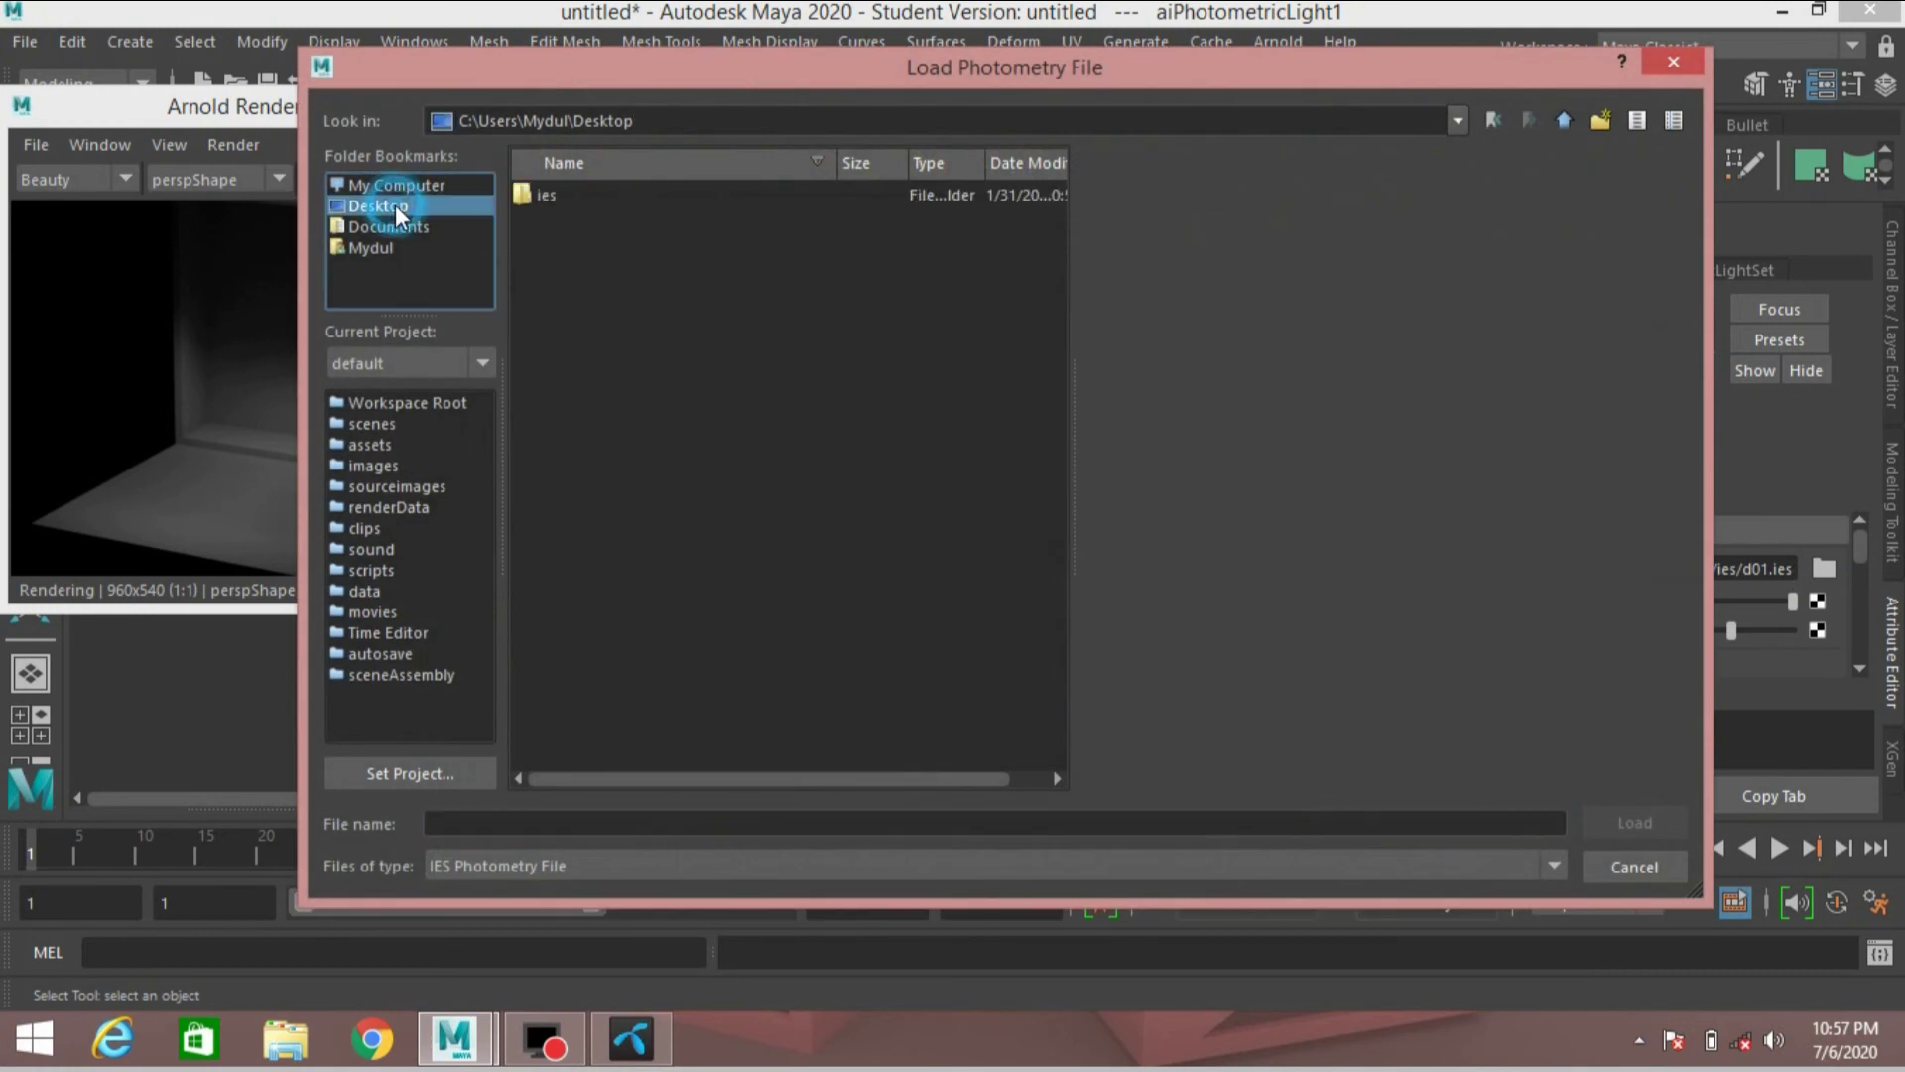
pyautogui.doubleClick(574, 199)
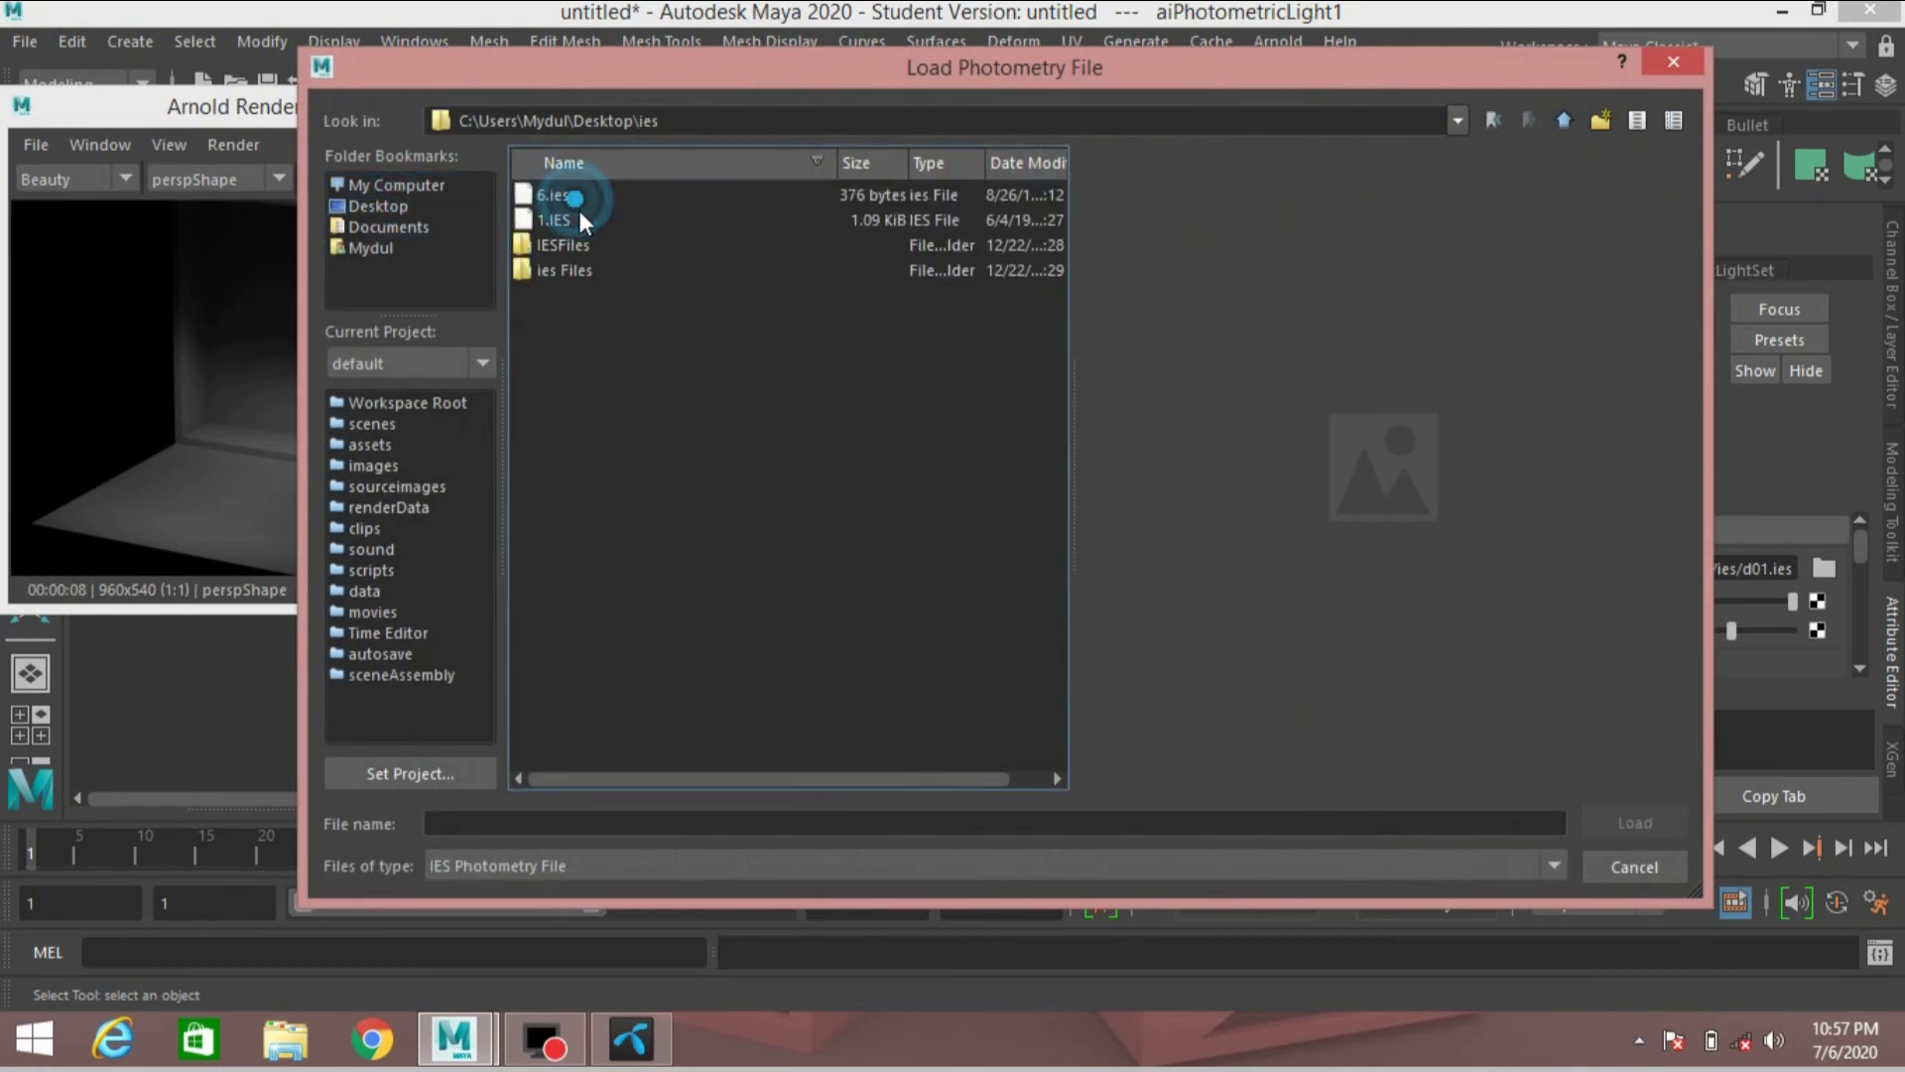
pyautogui.doubleClick(573, 266)
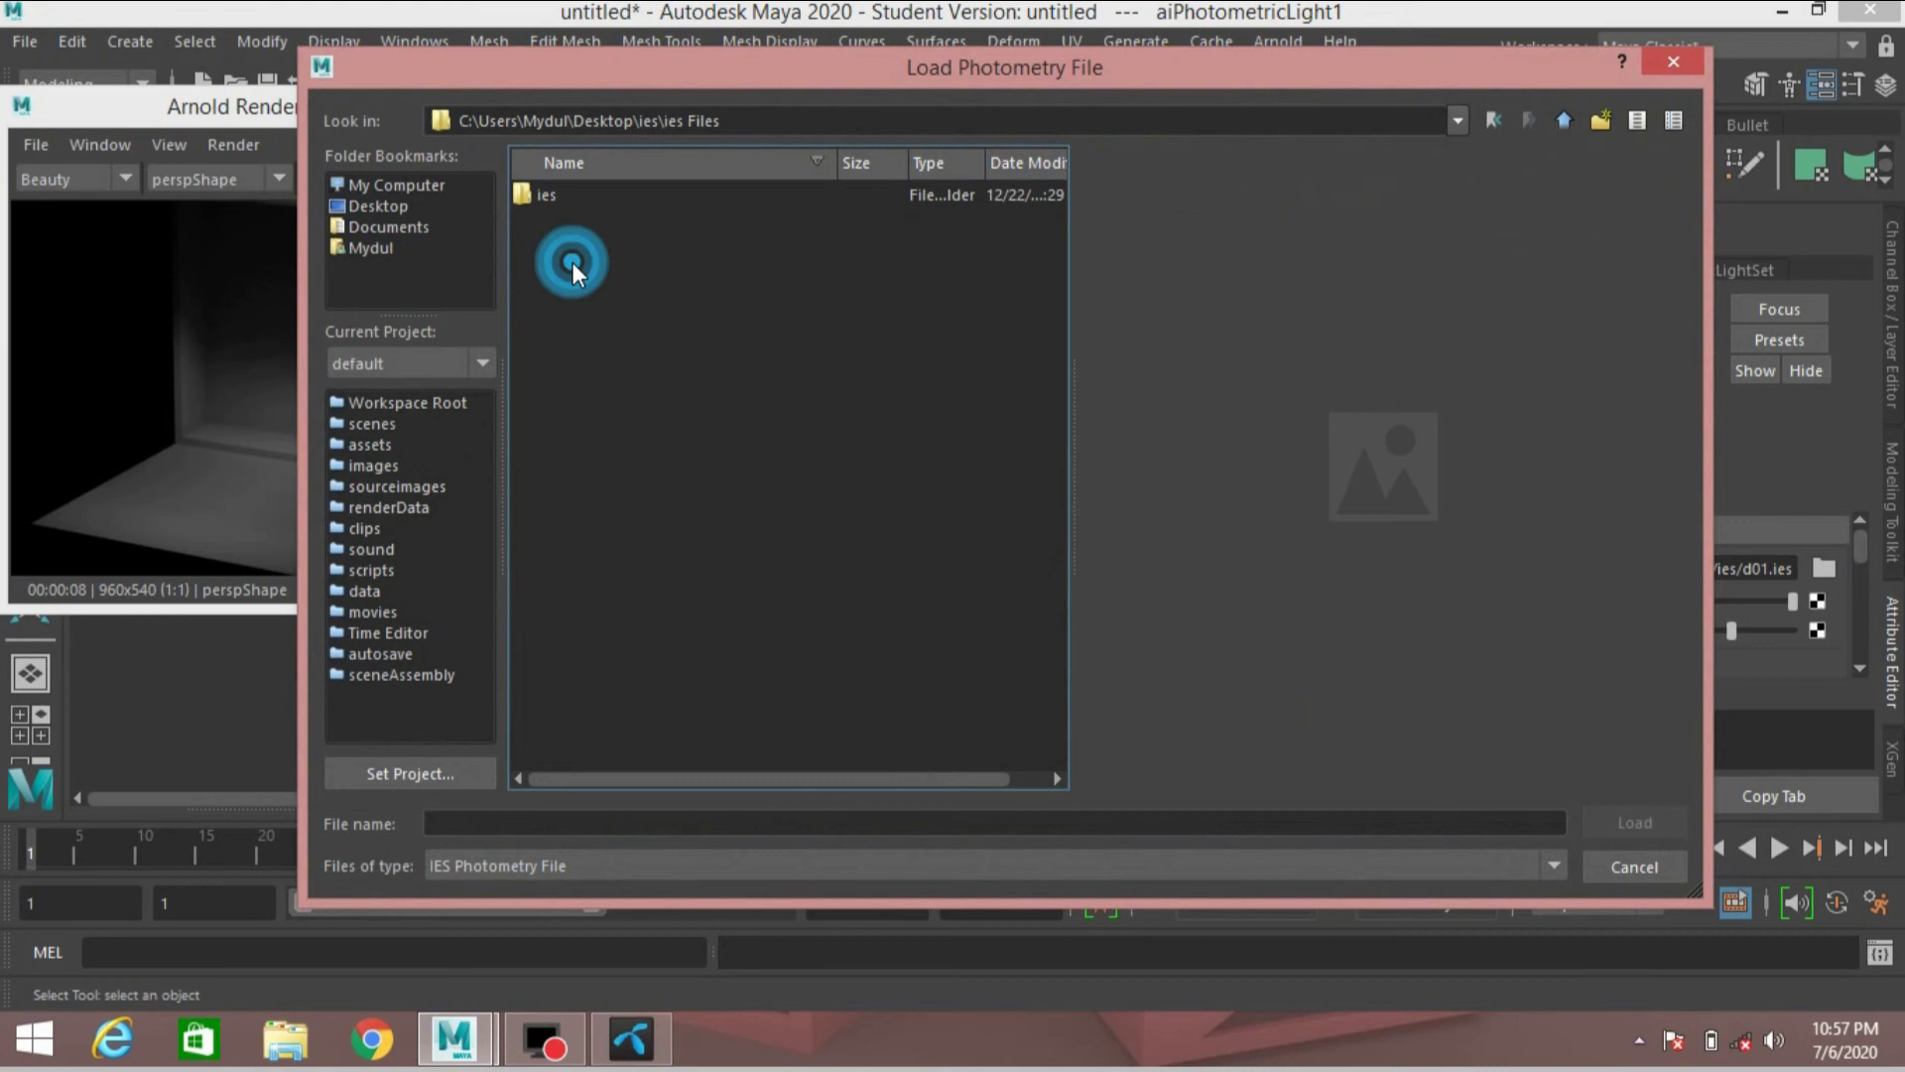
pyautogui.doubleClick(556, 199)
pyautogui.doubleClick(555, 200)
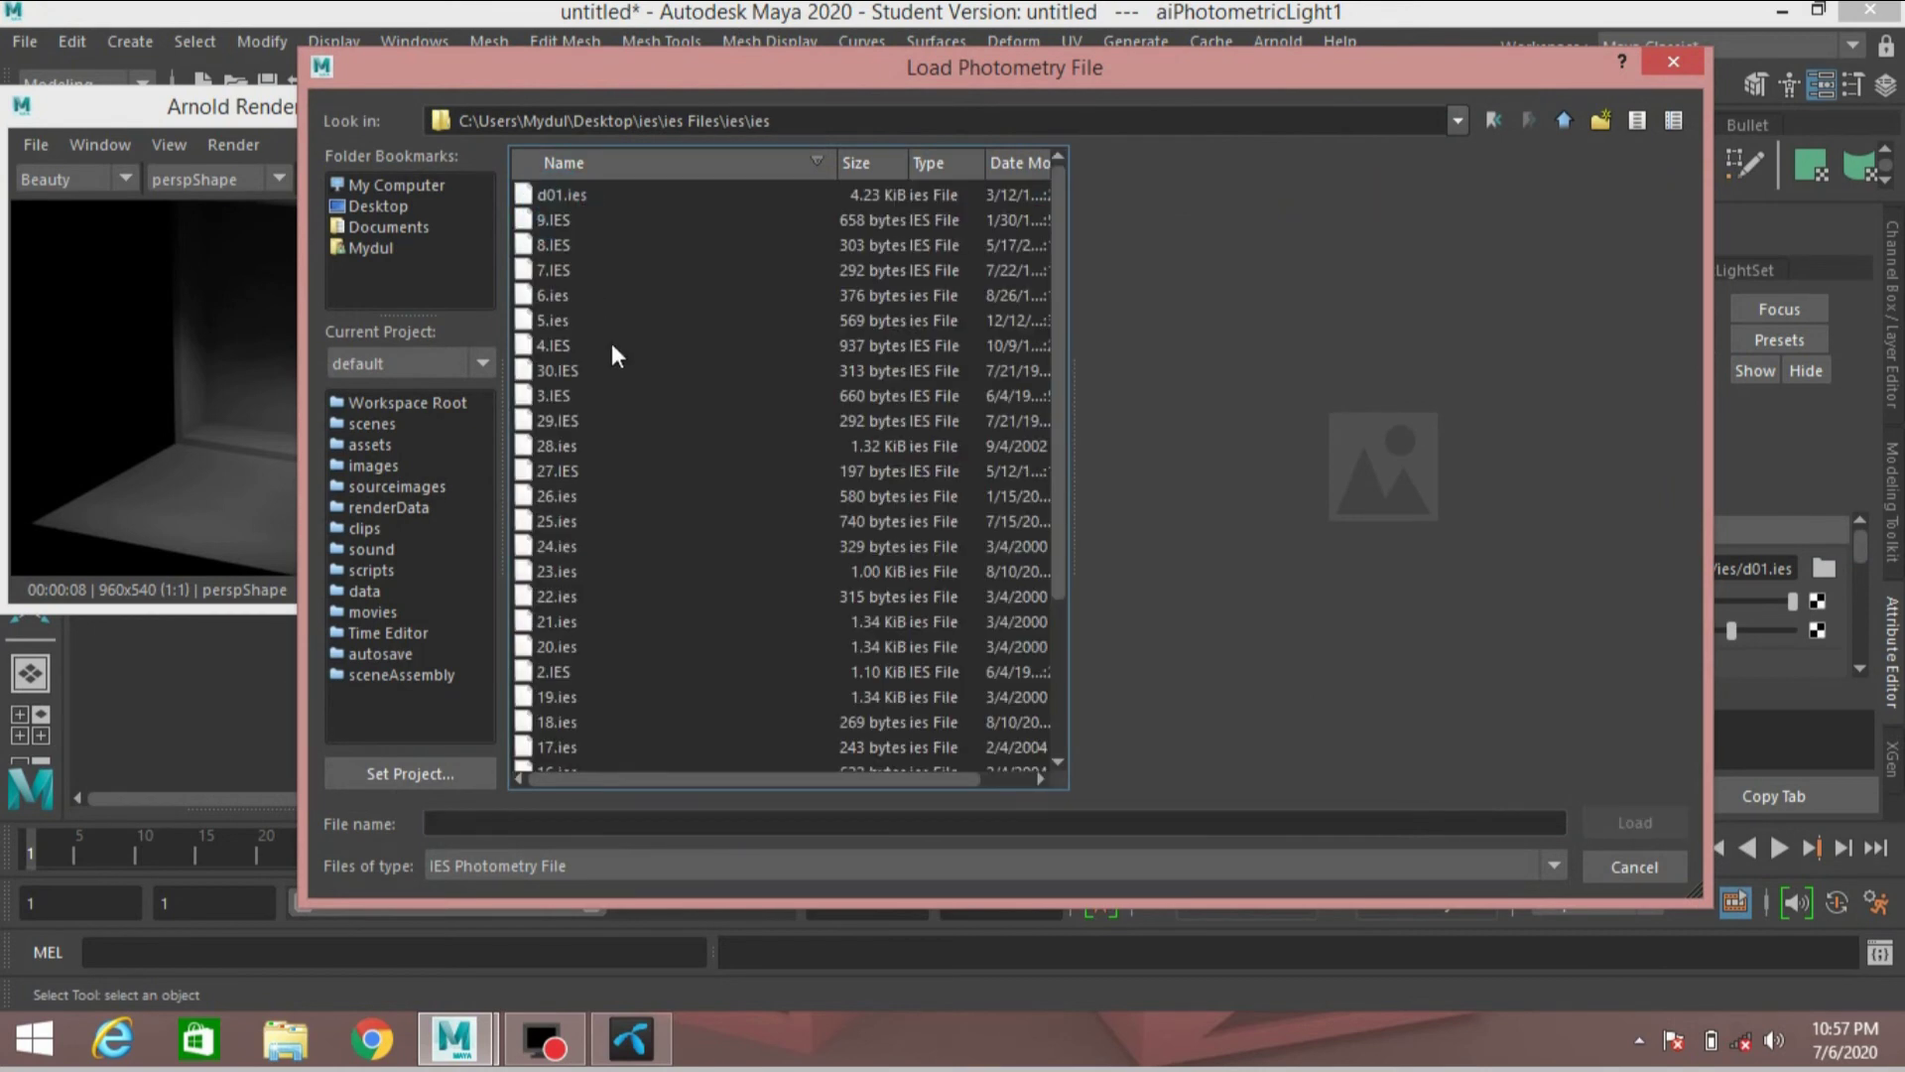
pyautogui.click(554, 318)
pyautogui.click(1600, 824)
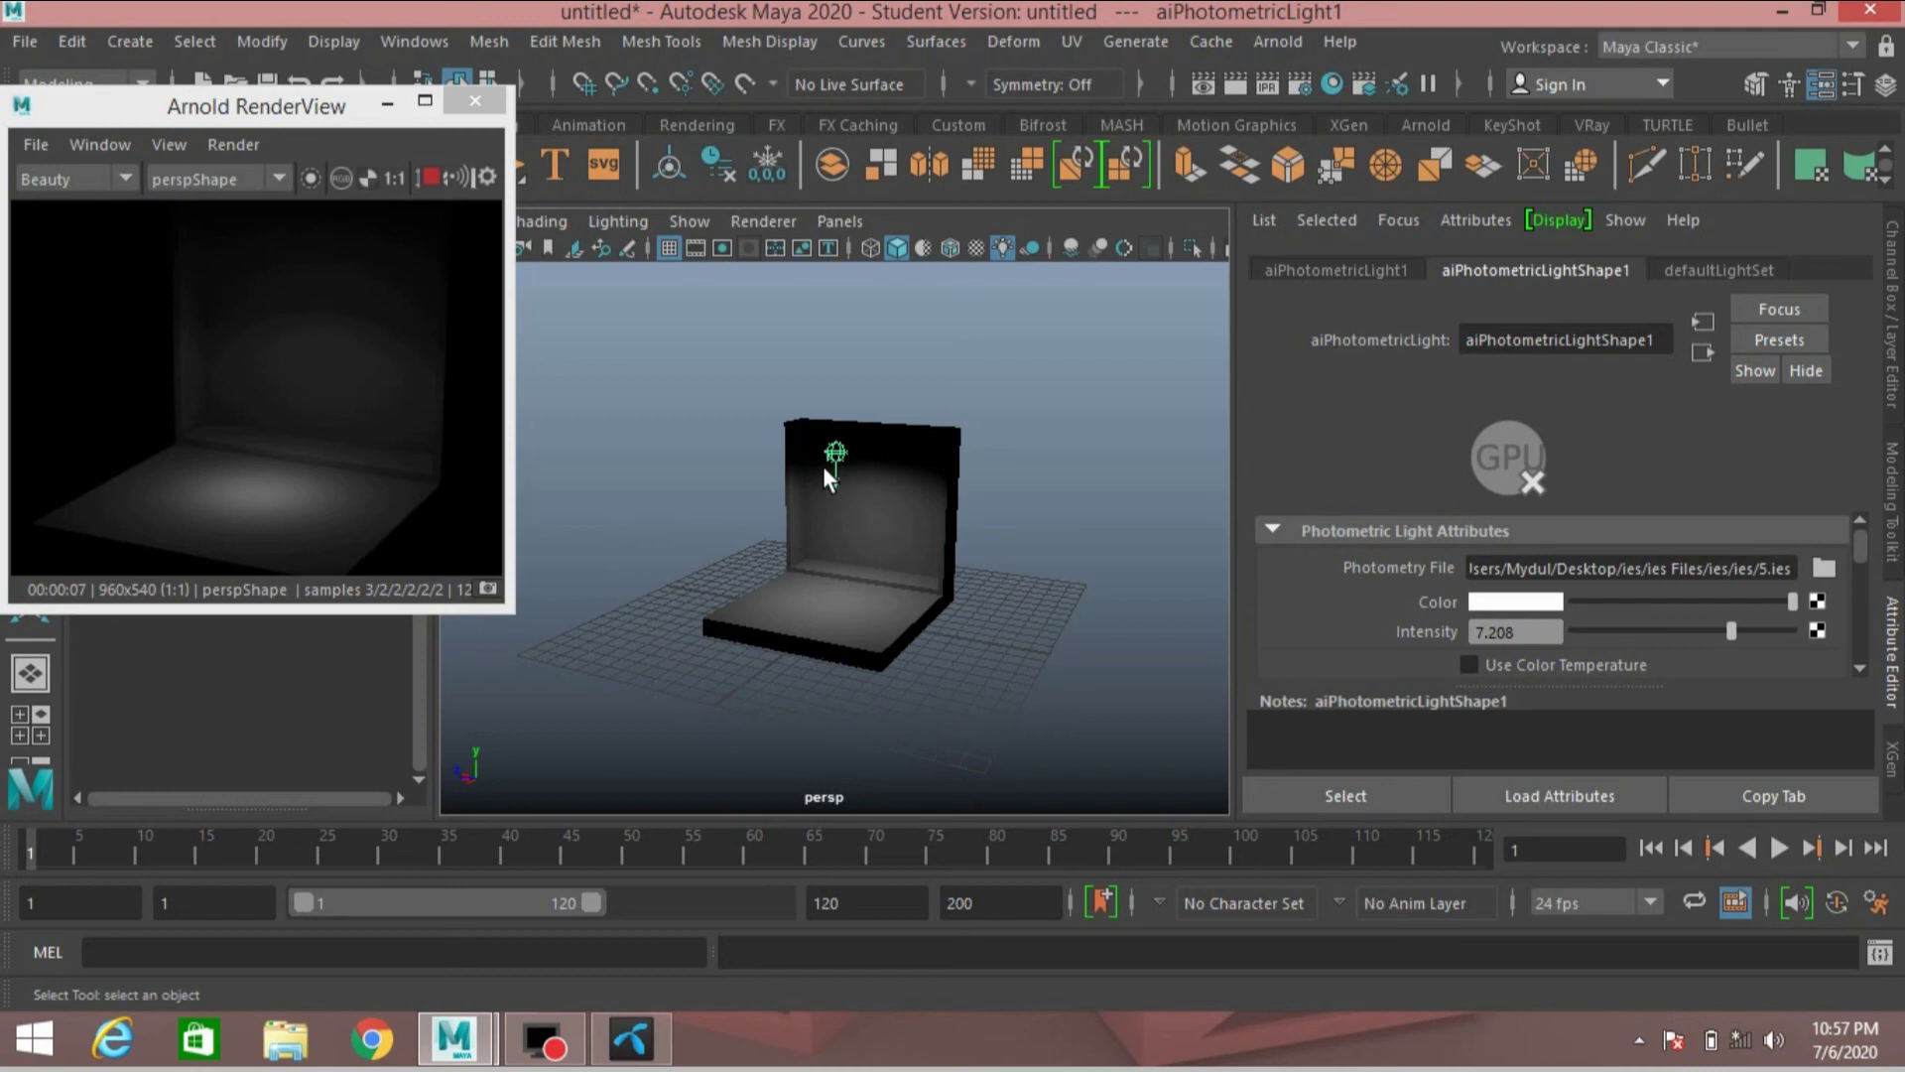
# Step: Rotate the photometric light off vertical so its beam tilts onto the wall
pyautogui.press('w')
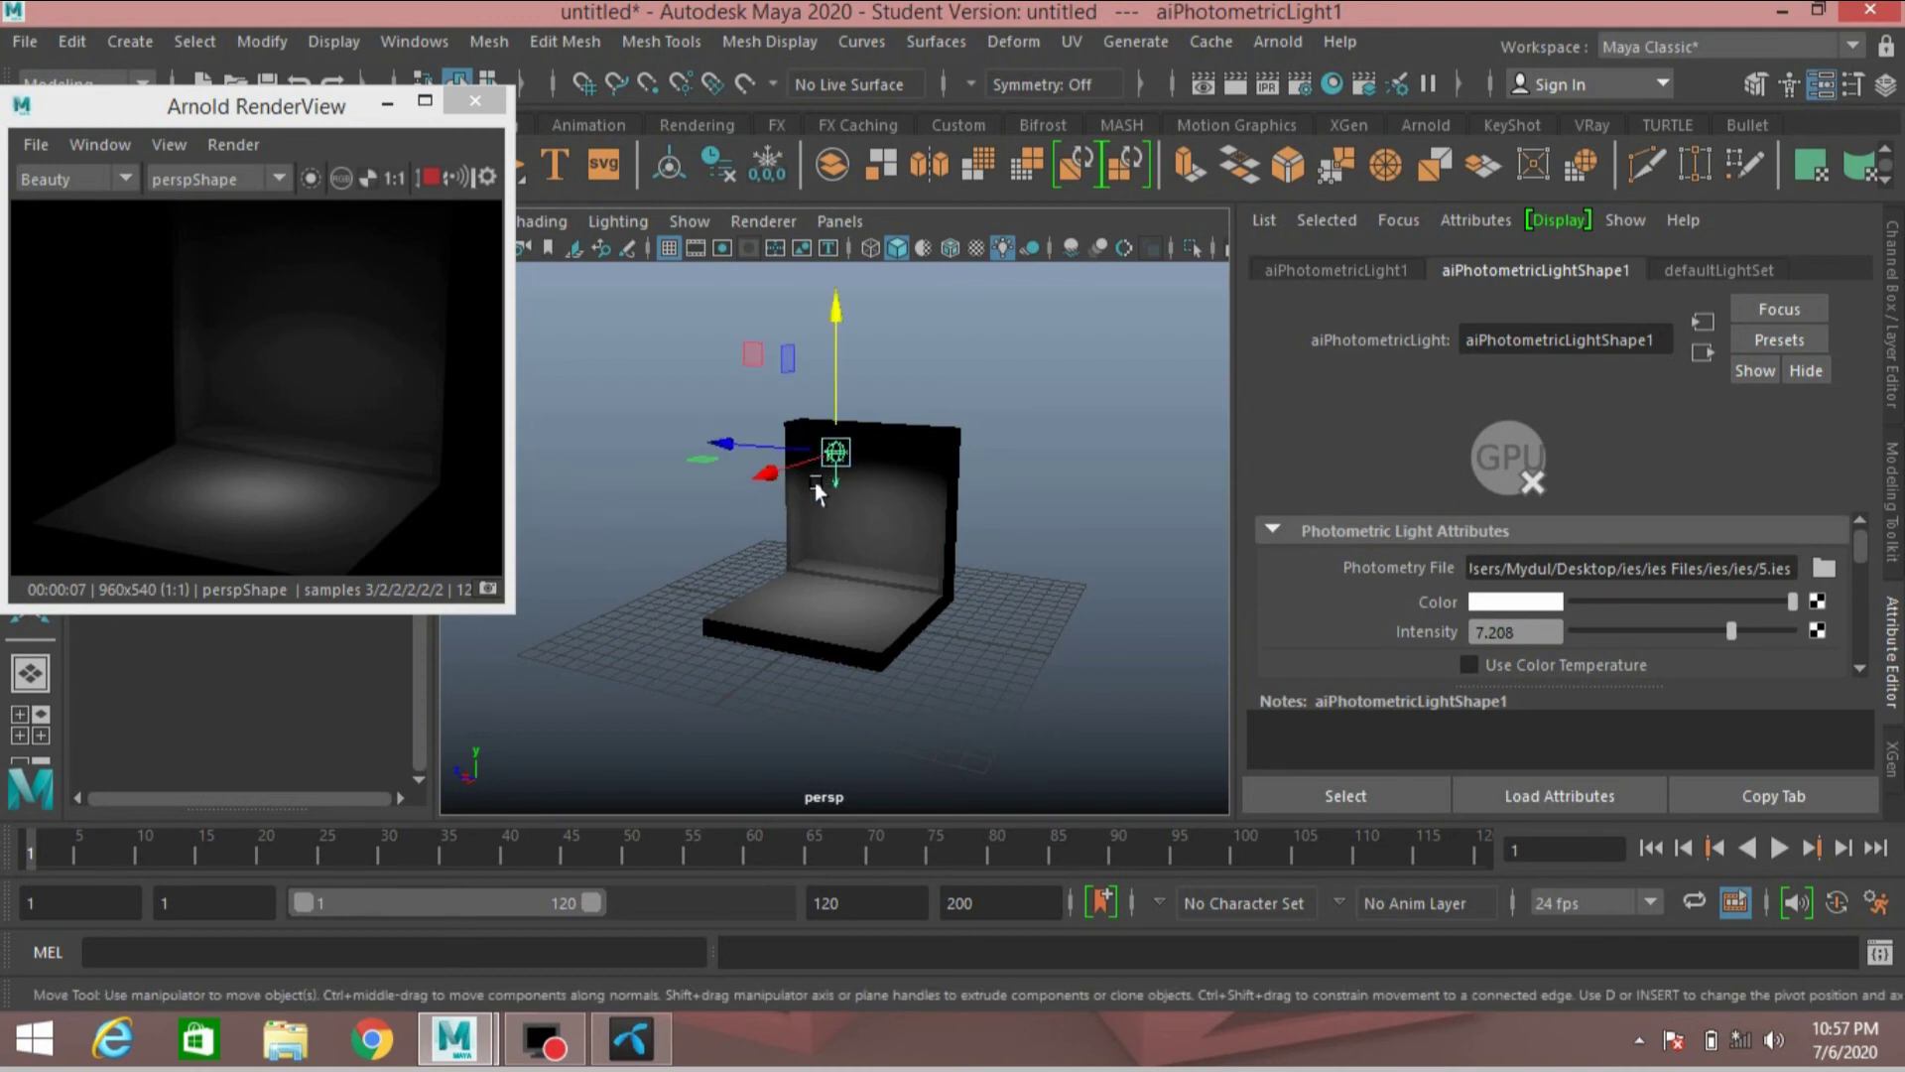
pyautogui.press('e')
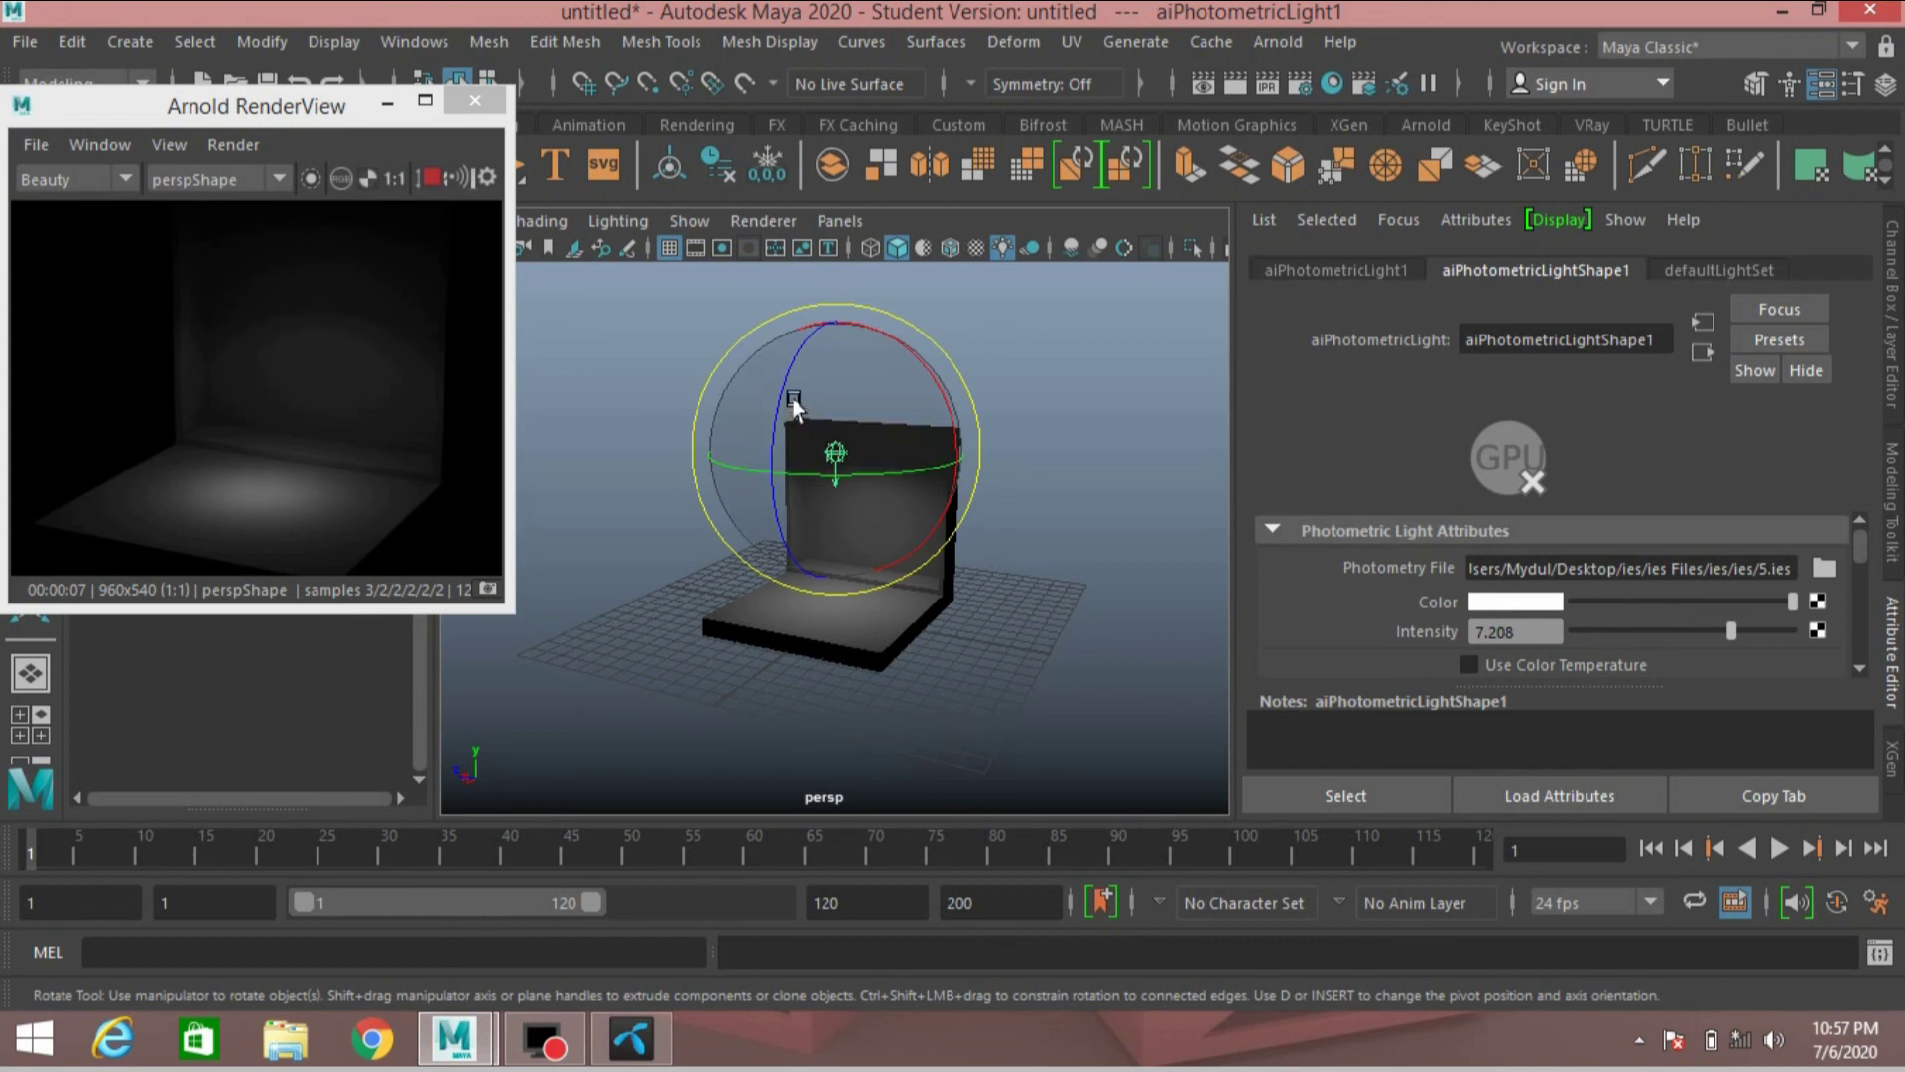
pyautogui.moveTo(783, 394); pyautogui.dragTo(777, 437)
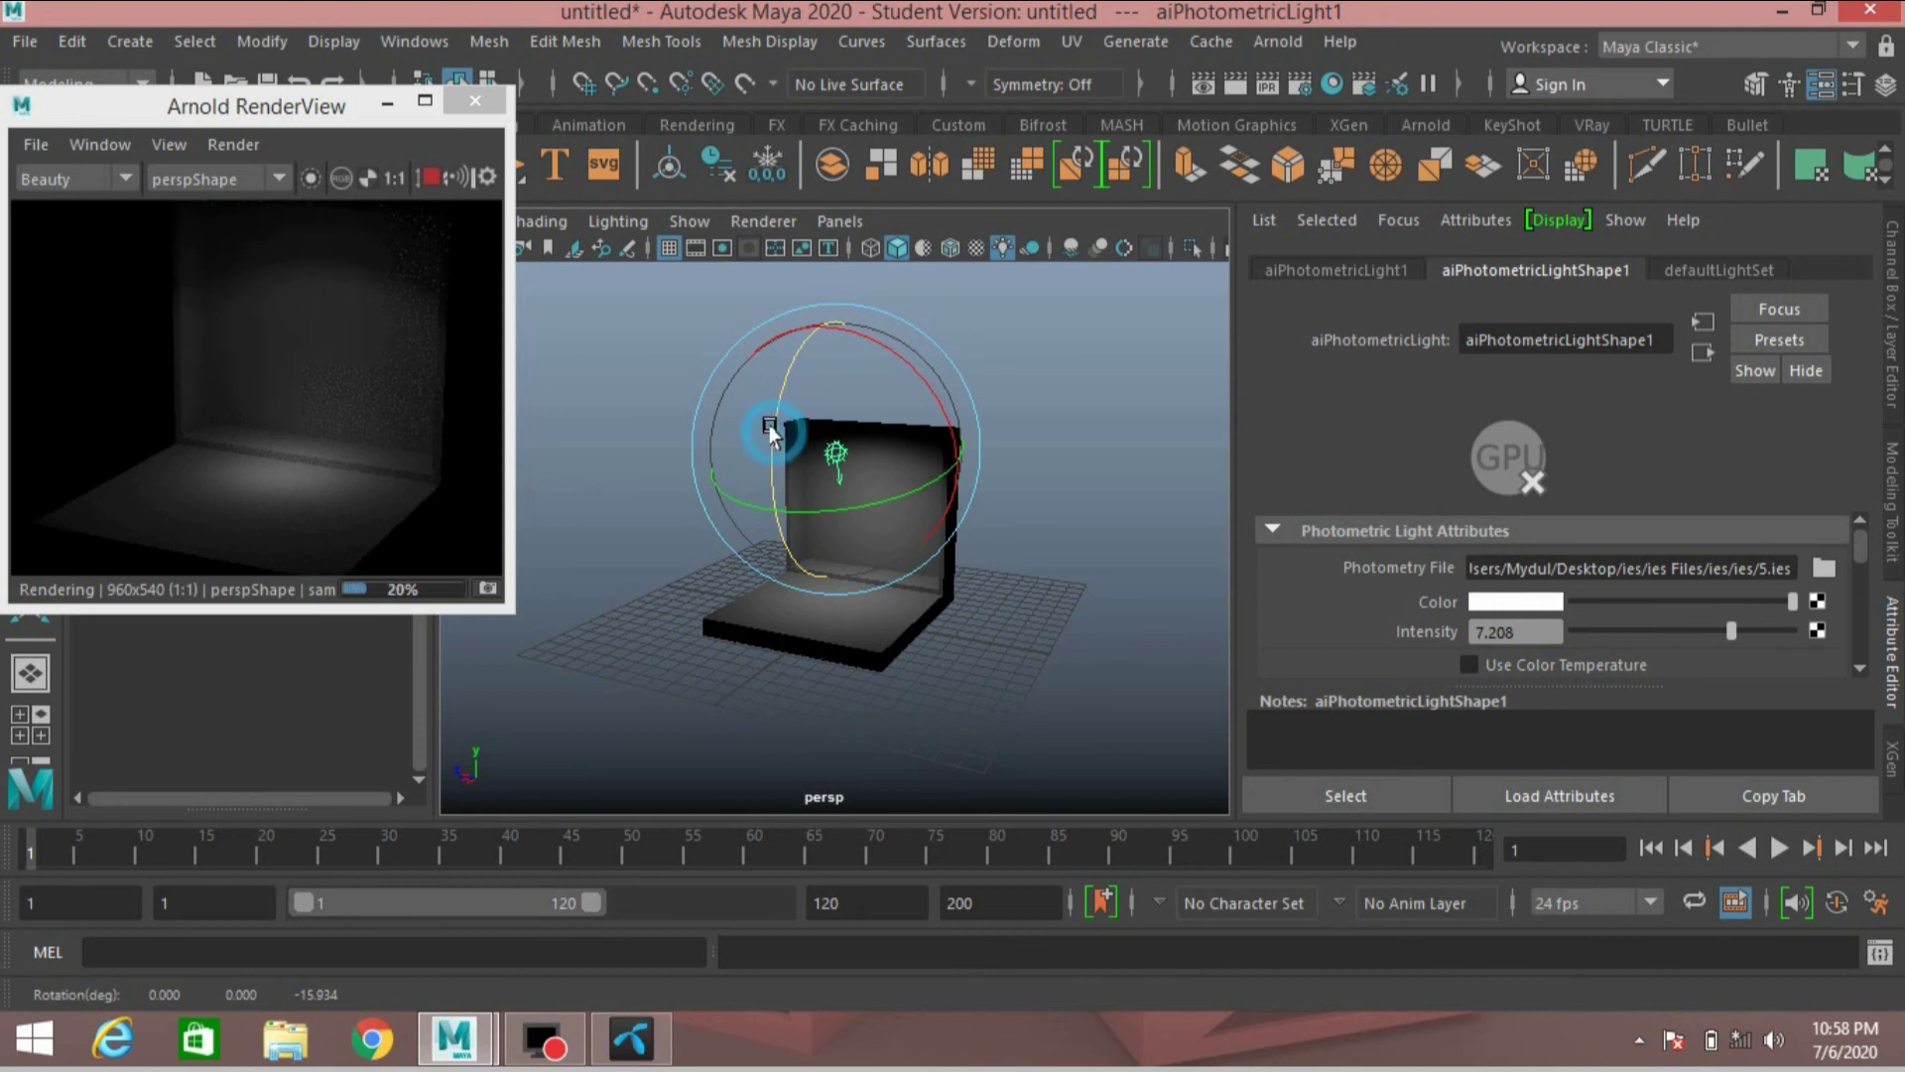
pyautogui.moveTo(770, 426); pyautogui.dragTo(809, 338)
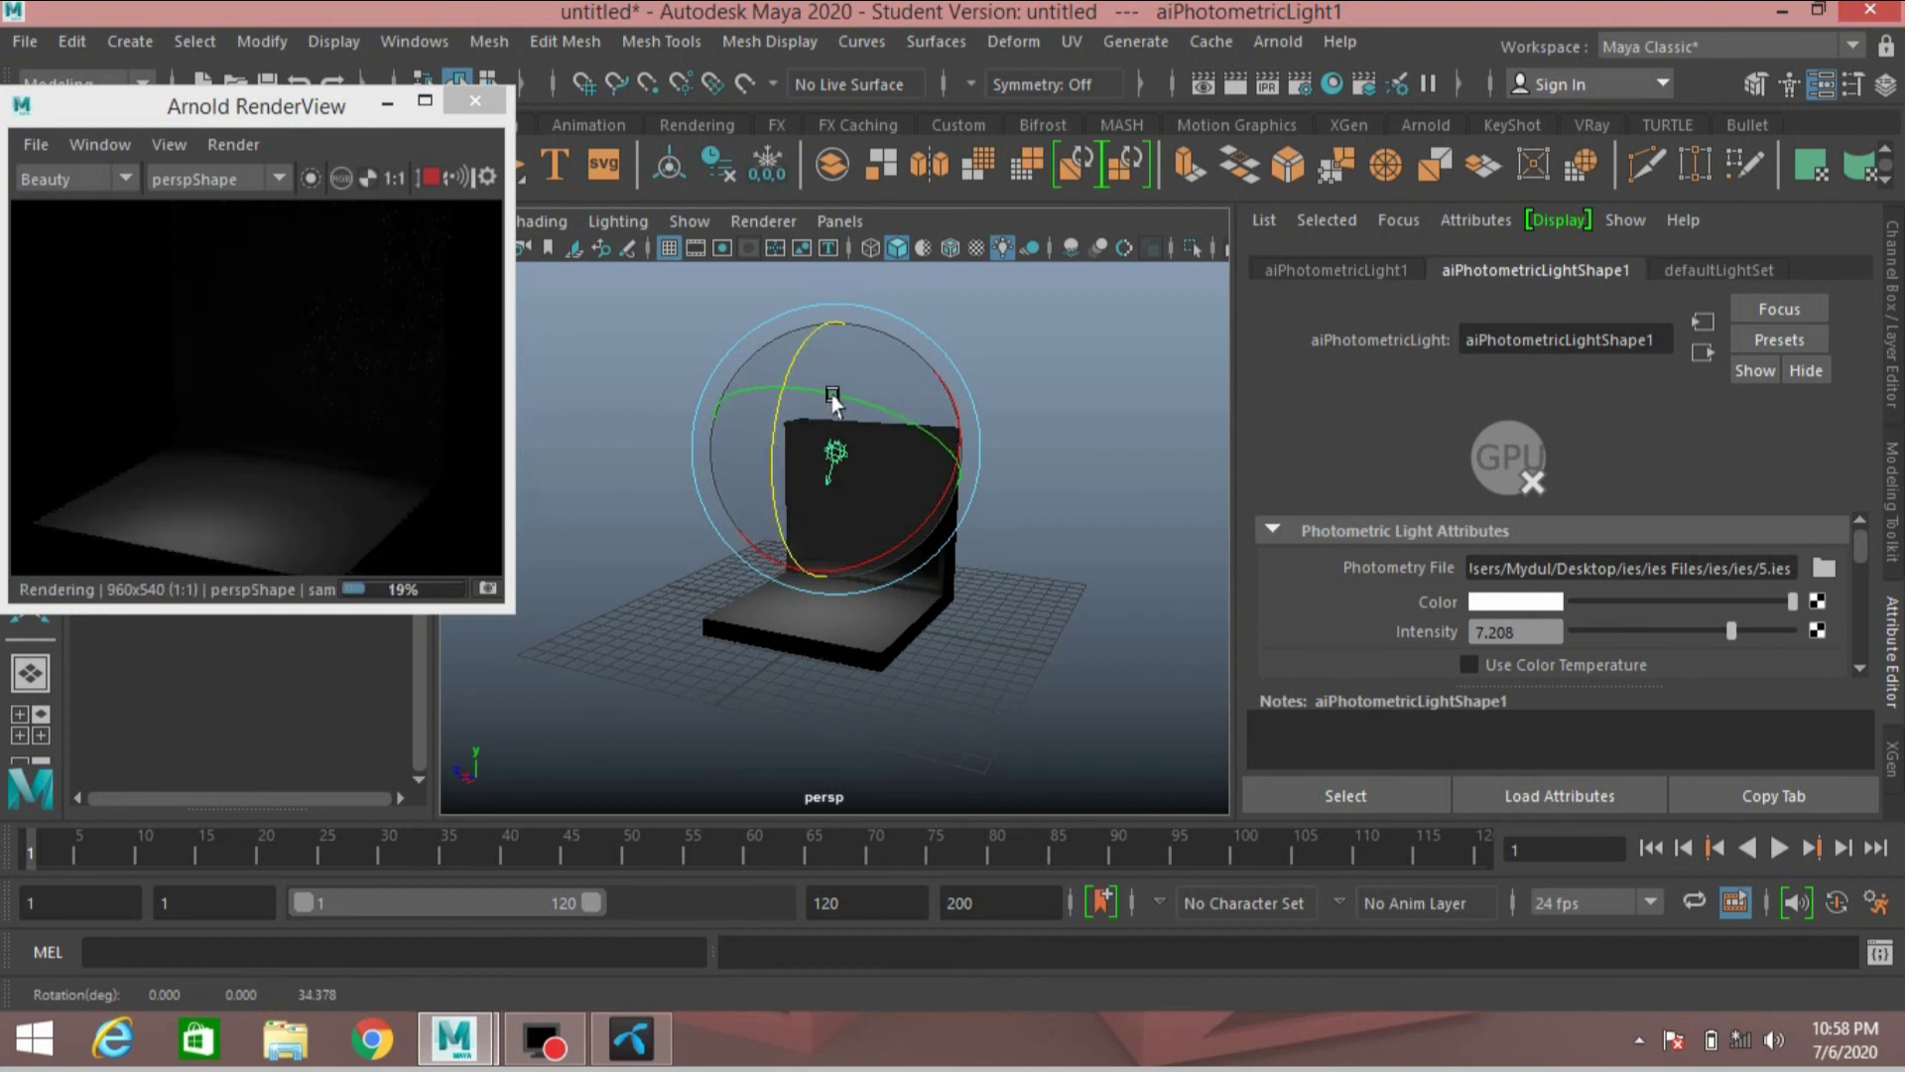
pyautogui.moveTo(834, 400); pyautogui.dragTo(775, 524)
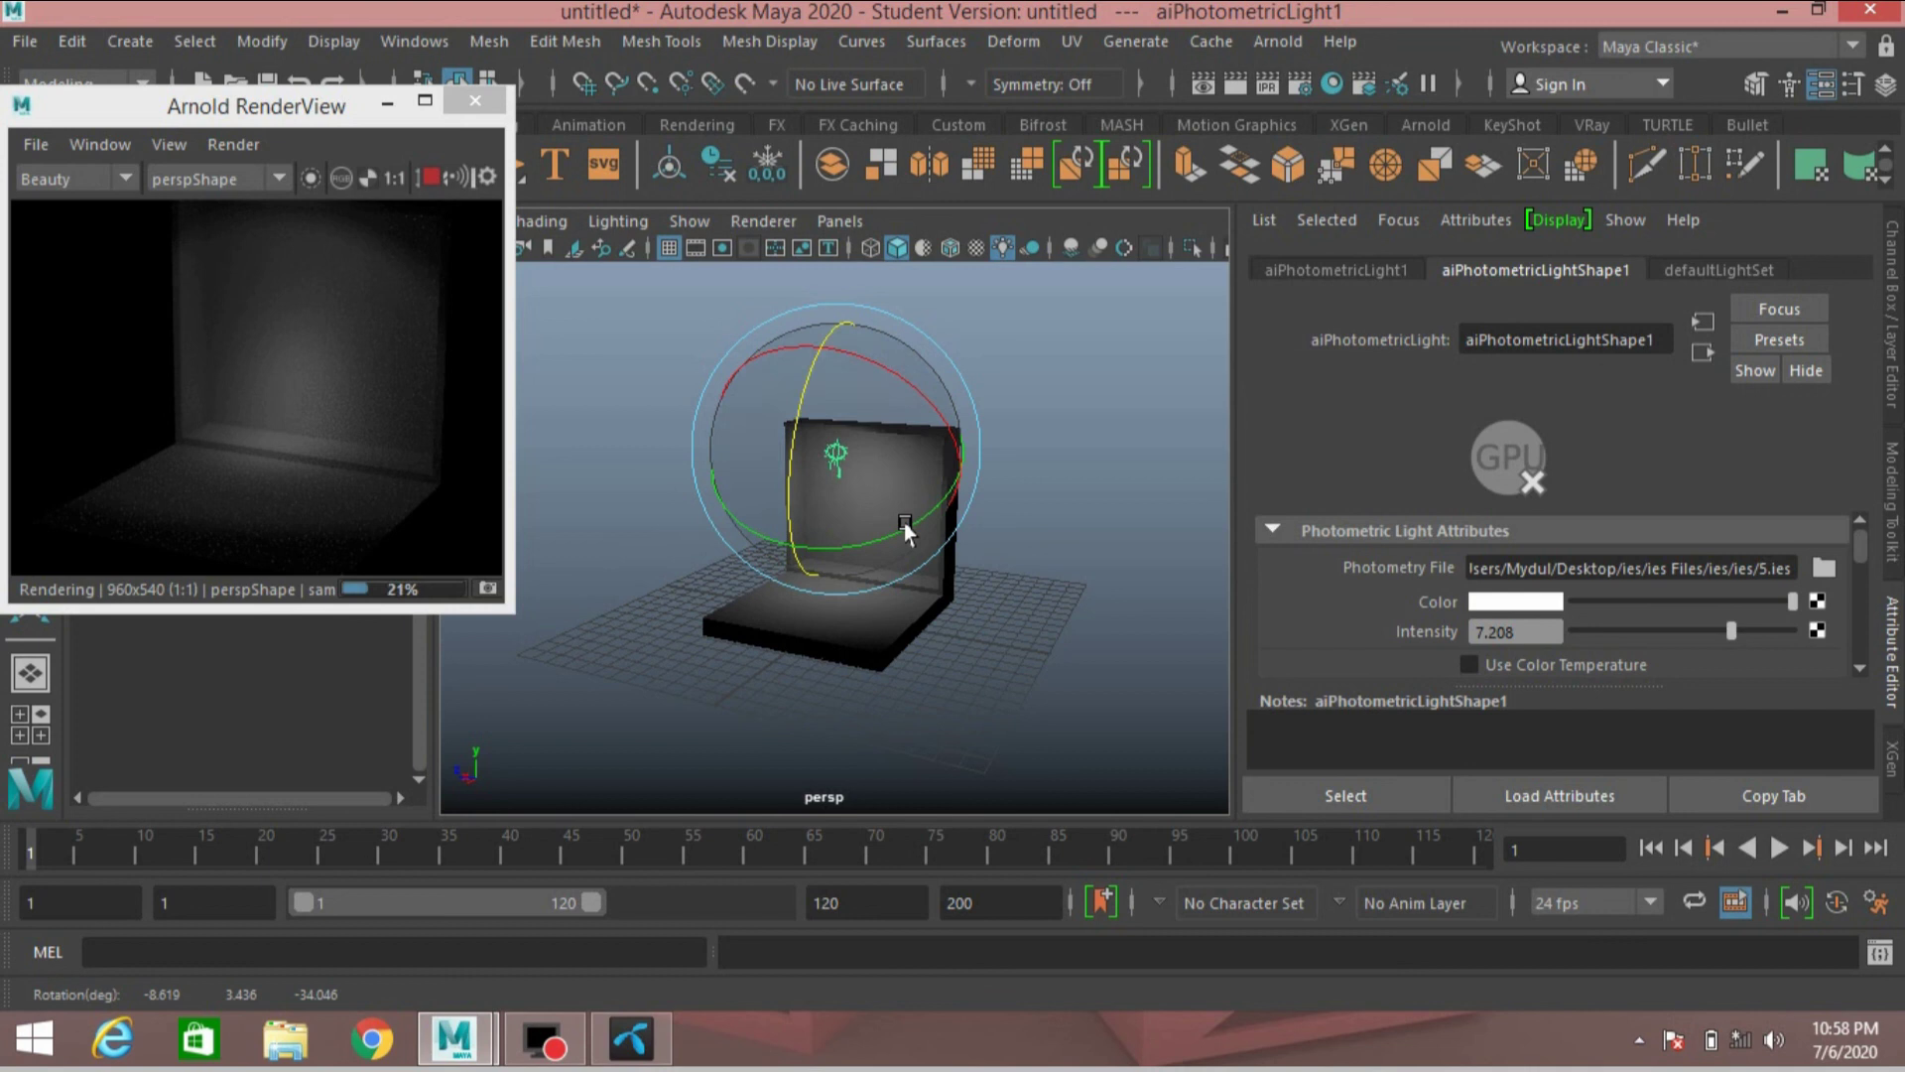
pyautogui.scroll(3, 903, 524)
pyautogui.scroll(-5, 903, 524)
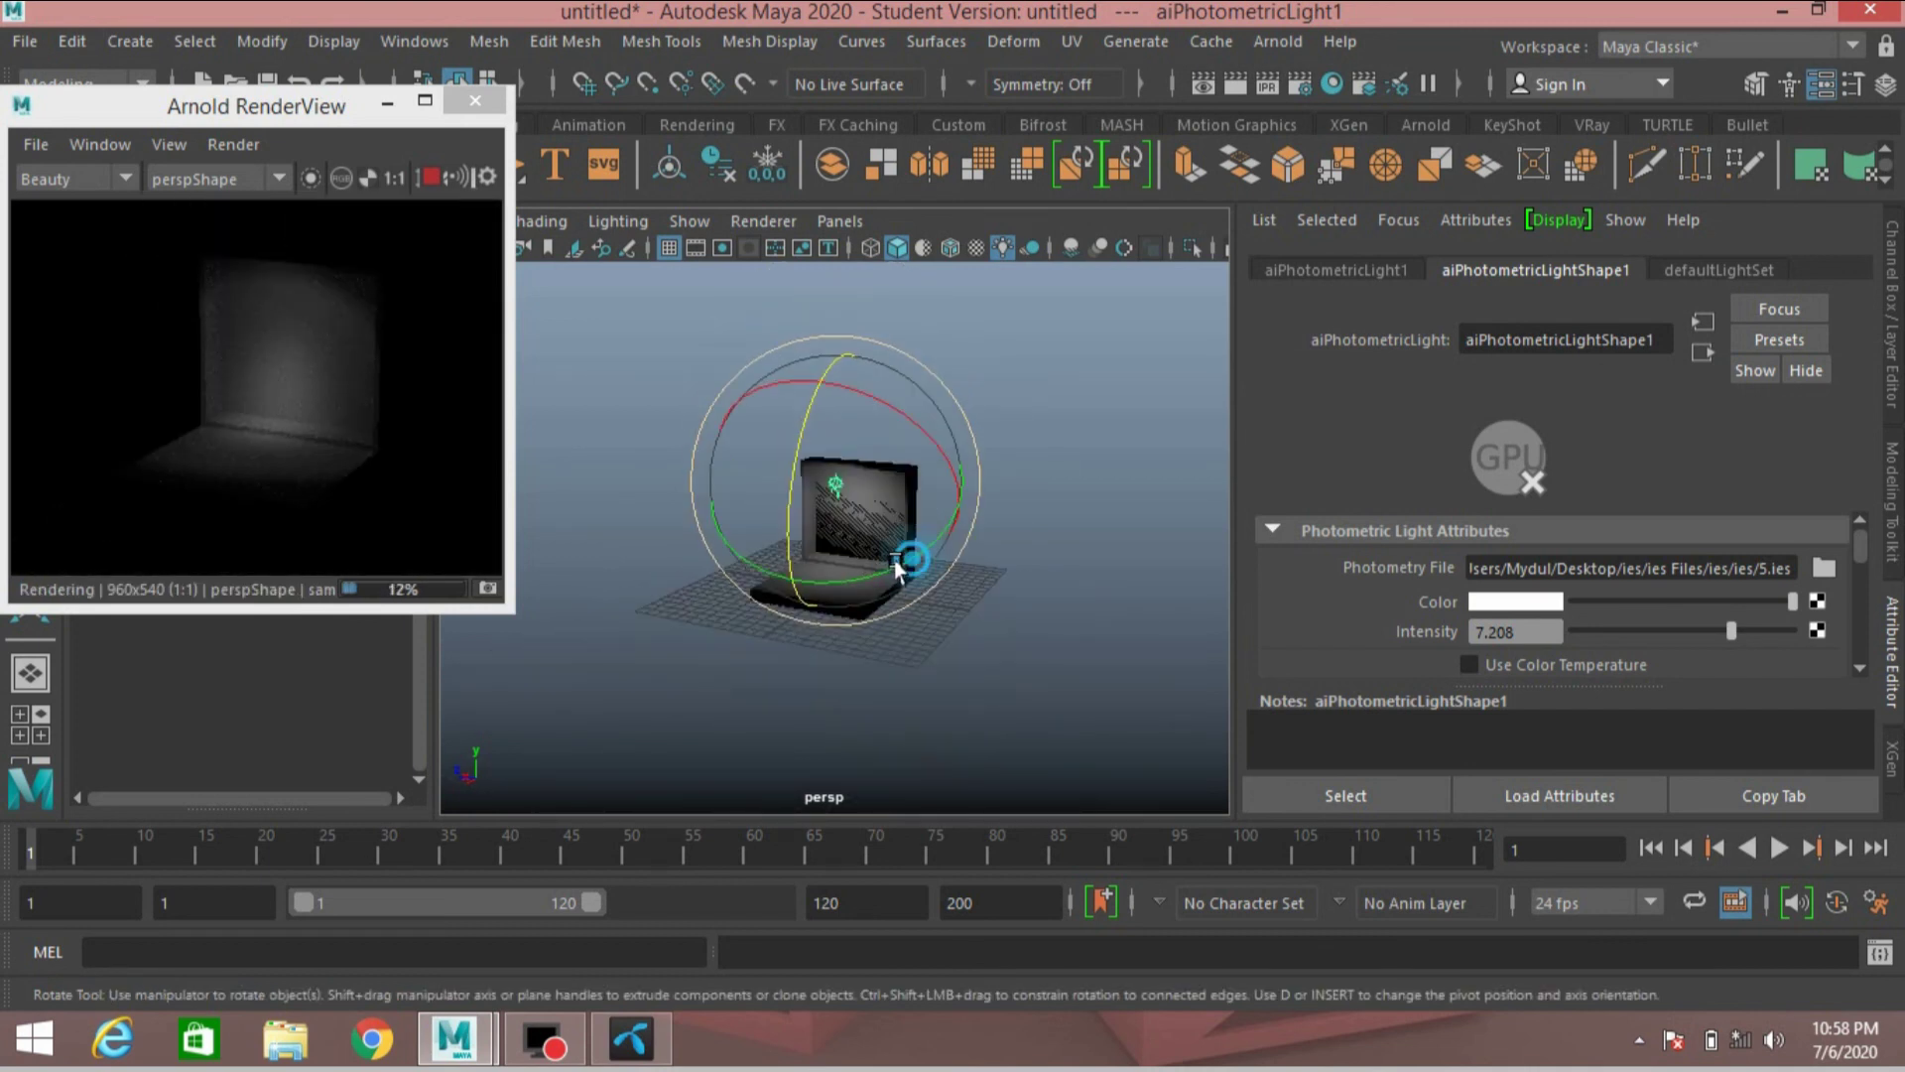
pyautogui.keyDown('alt'); pyautogui.moveTo(905, 556); pyautogui.dragTo(909, 557); pyautogui.keyUp('alt')
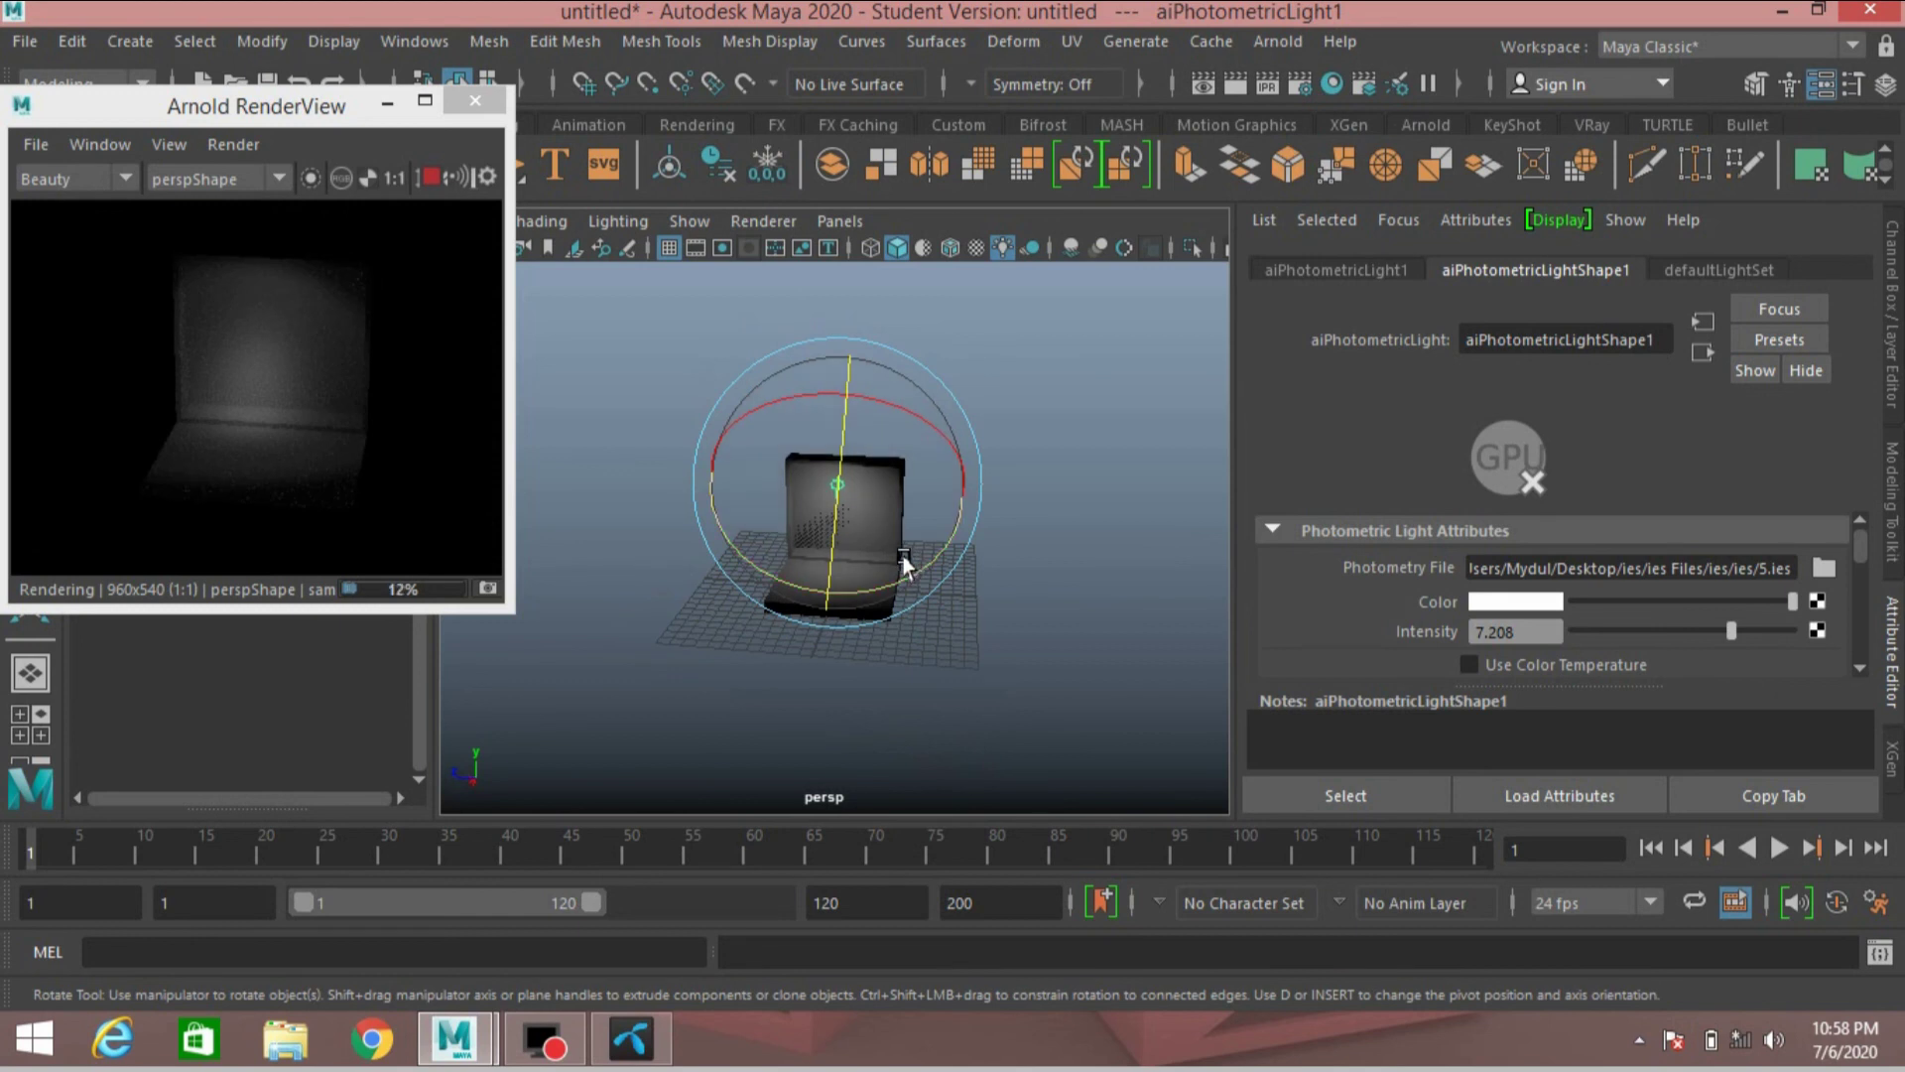
# Step: Hide the viewport grid and rotate the light to aim its glow at the wall
pyautogui.click(667, 248)
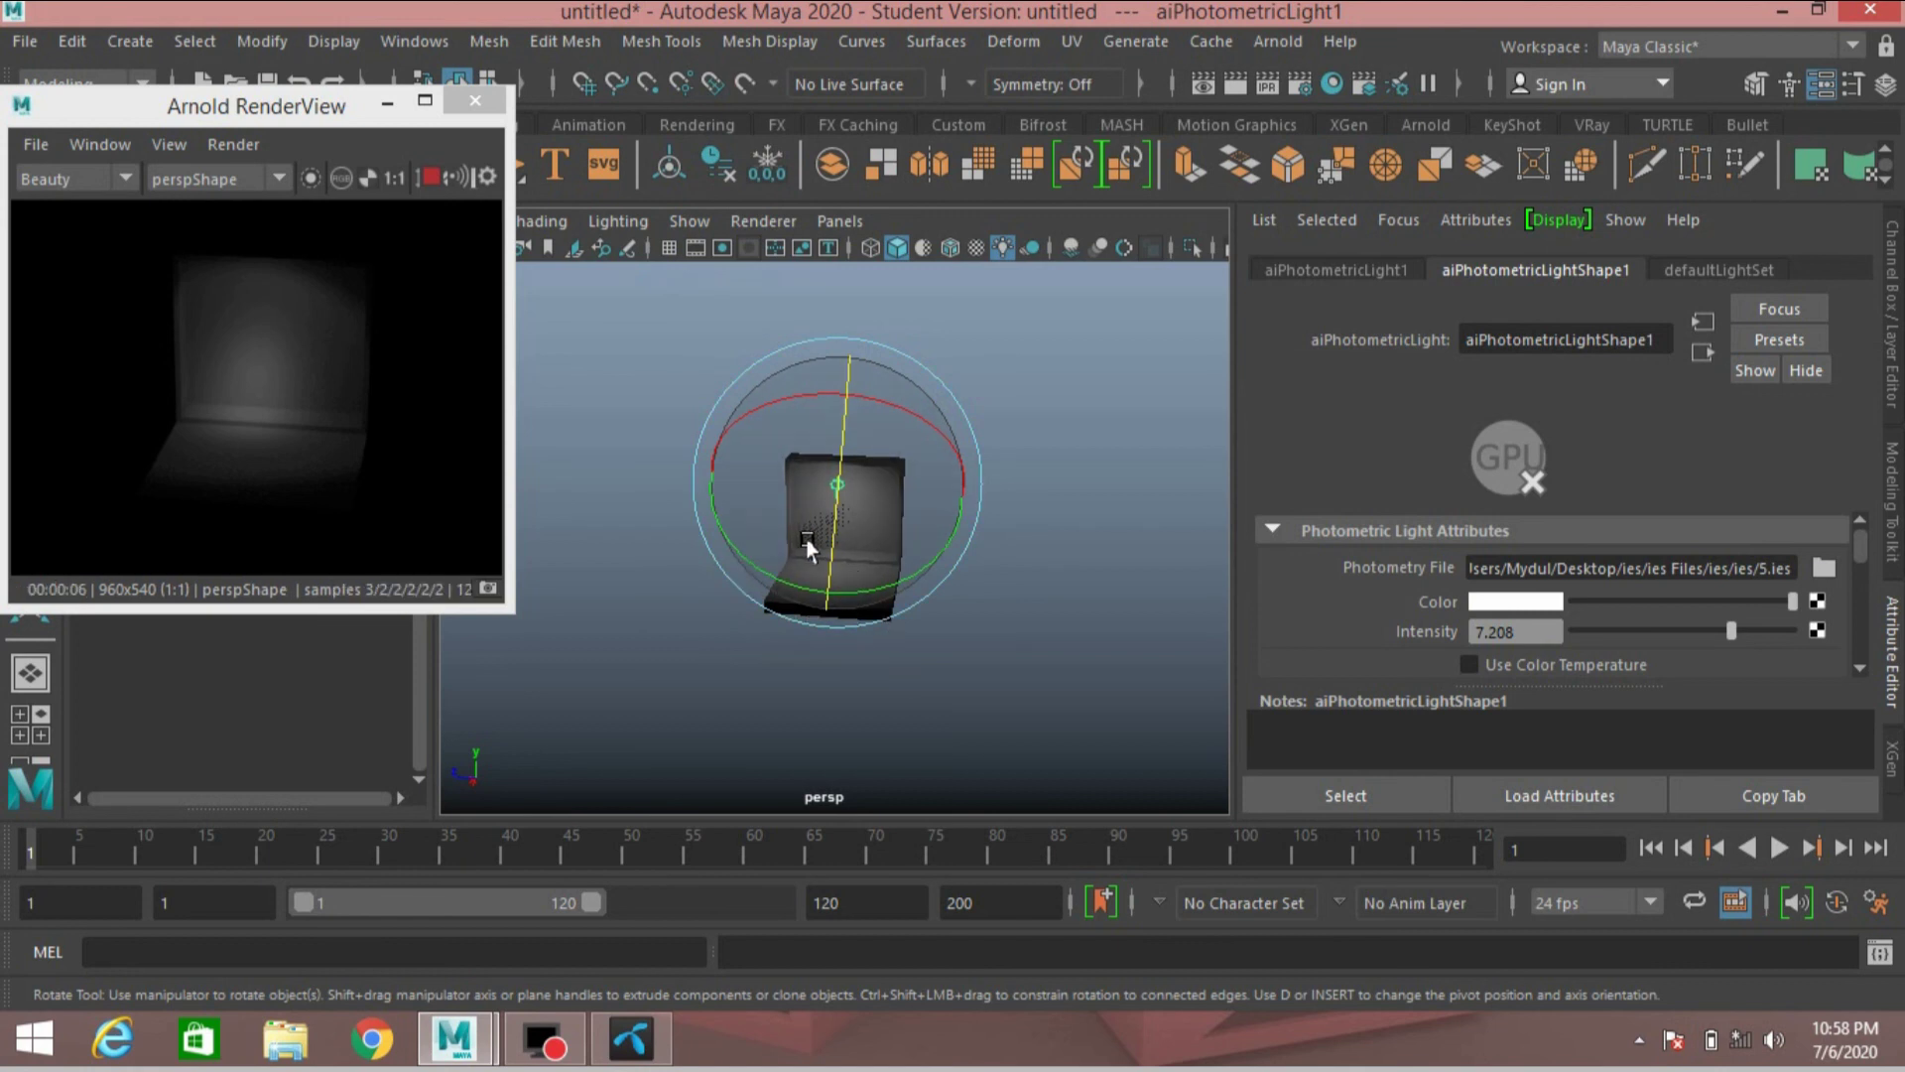
pyautogui.moveTo(928, 591)
pyautogui.mouseDown()
pyautogui.moveTo(957, 595)
pyautogui.moveTo(918, 587)
pyautogui.moveTo(912, 561)
pyautogui.moveTo(898, 594)
pyautogui.mouseUp()
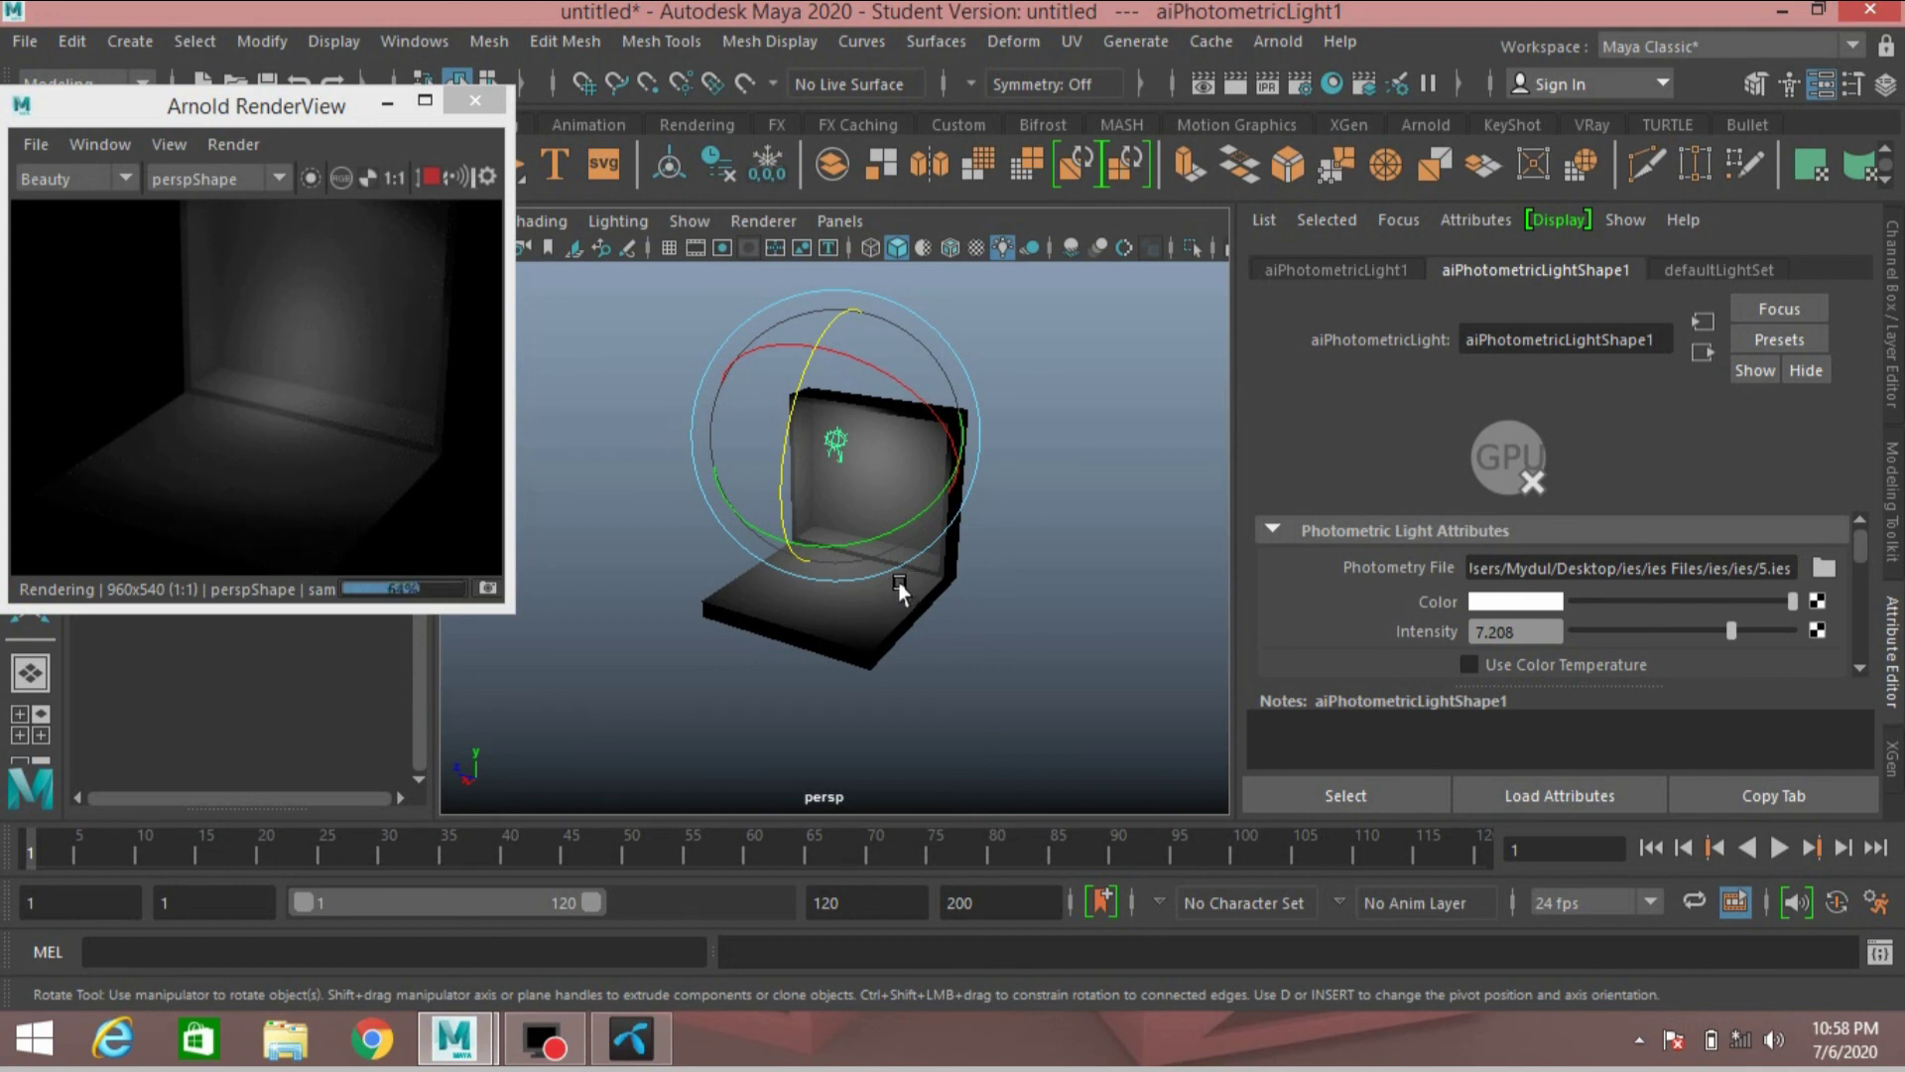
pyautogui.moveTo(899, 588)
pyautogui.keyDown('alt'); pyautogui.mouseDown()
pyautogui.moveTo(889, 574)
pyautogui.moveTo(922, 578)
pyautogui.mouseUp(); pyautogui.keyUp('alt')
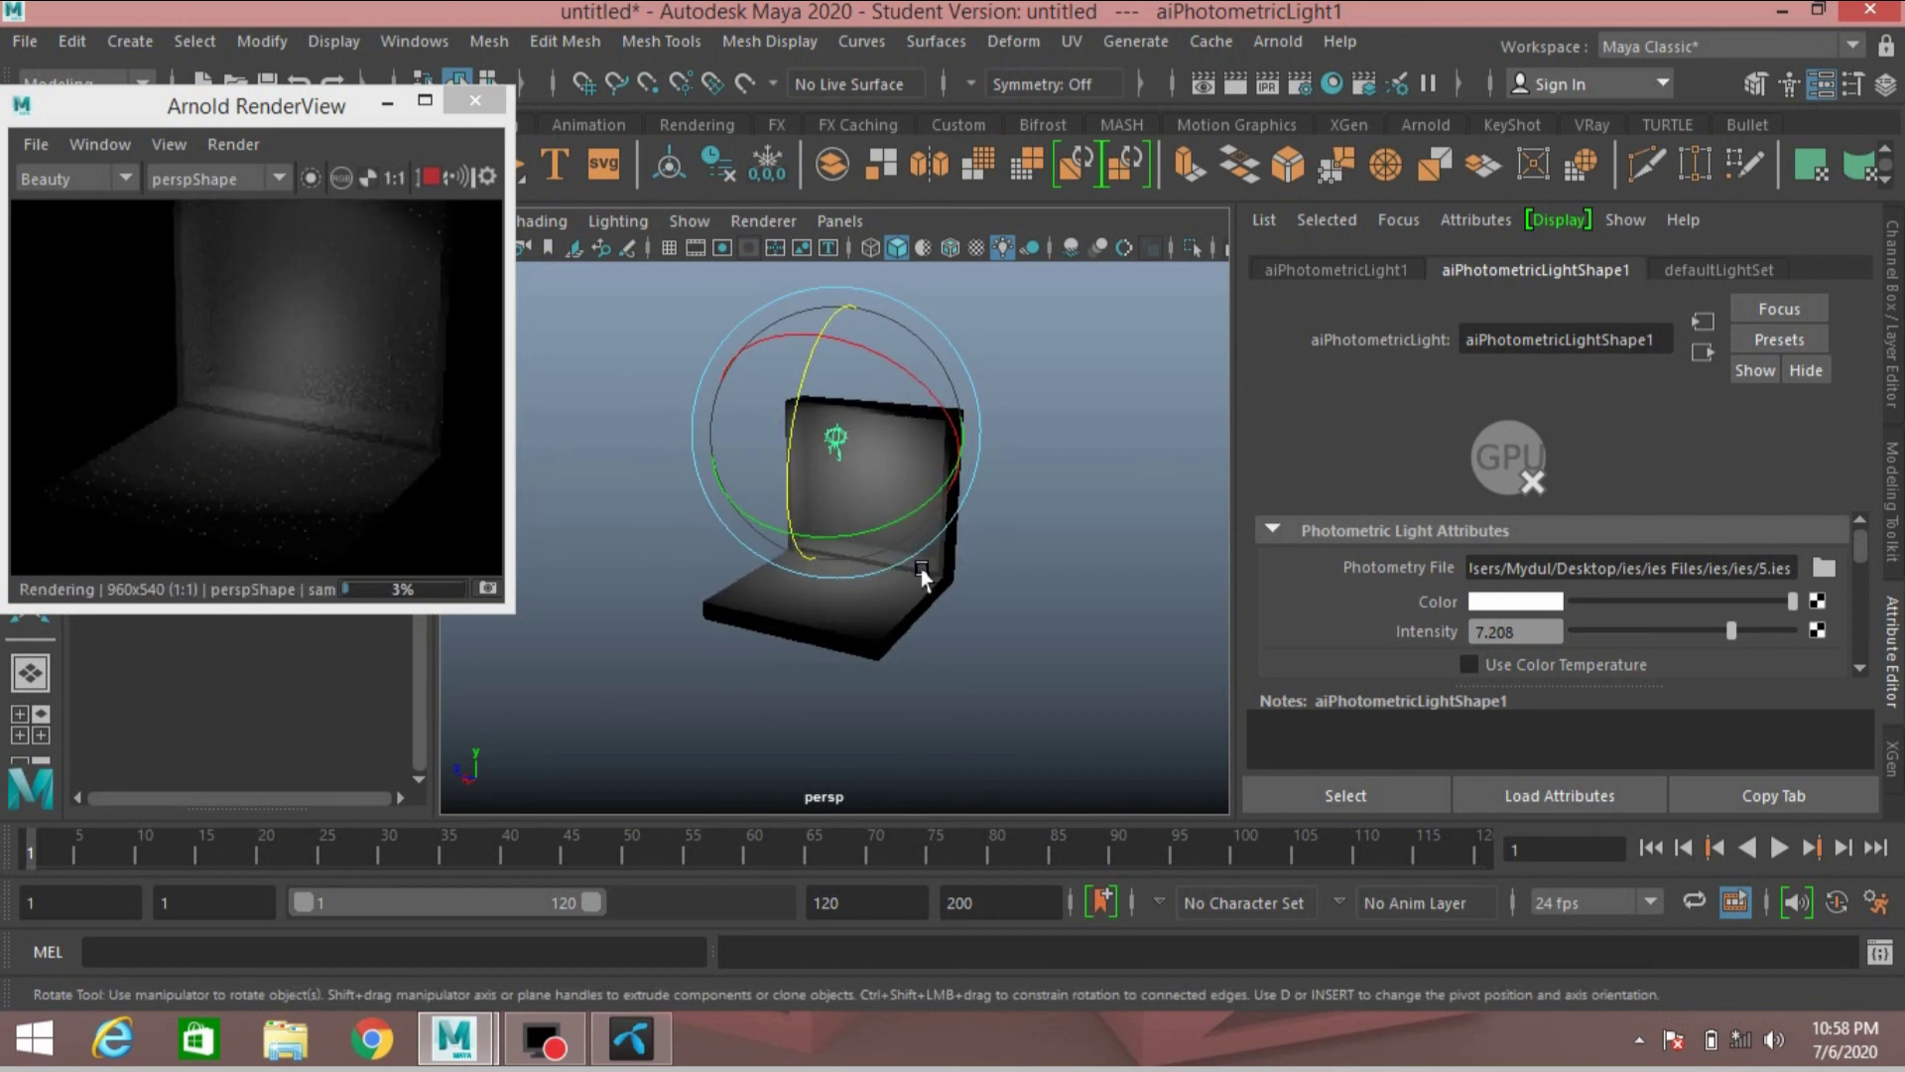